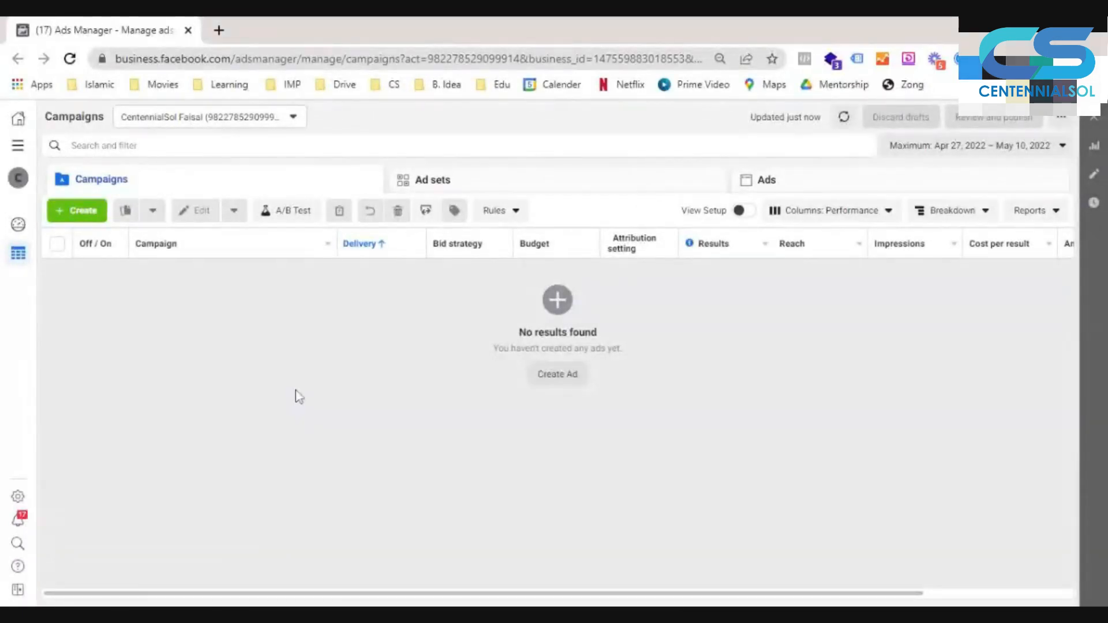
- Create a new ad campaign with Traffic as the campaign objective
left_click(62, 213)
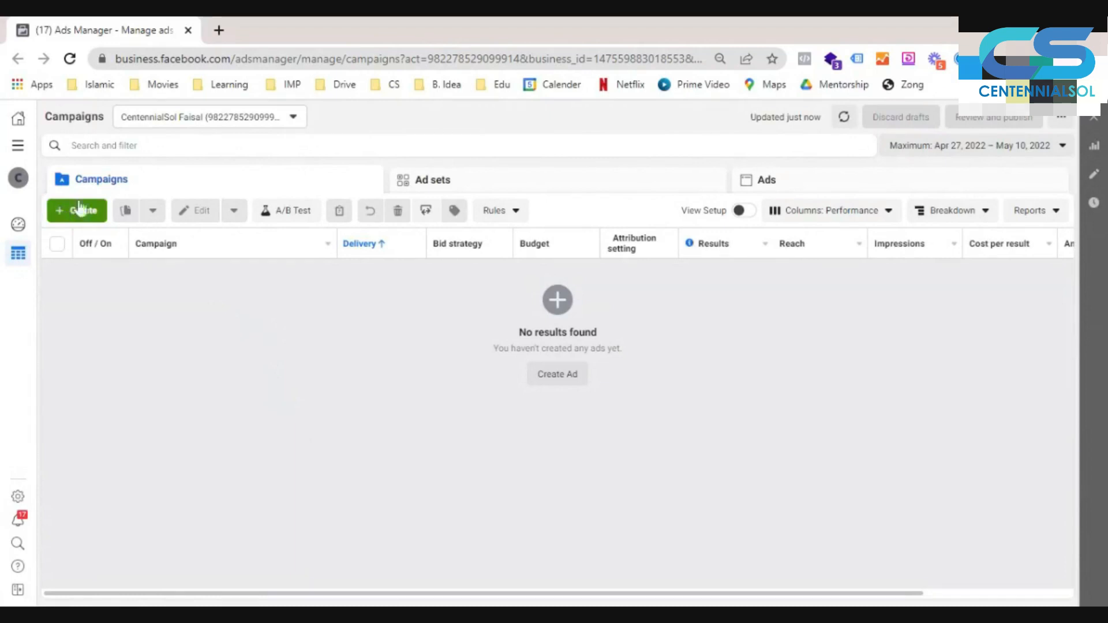
left_click(75, 209)
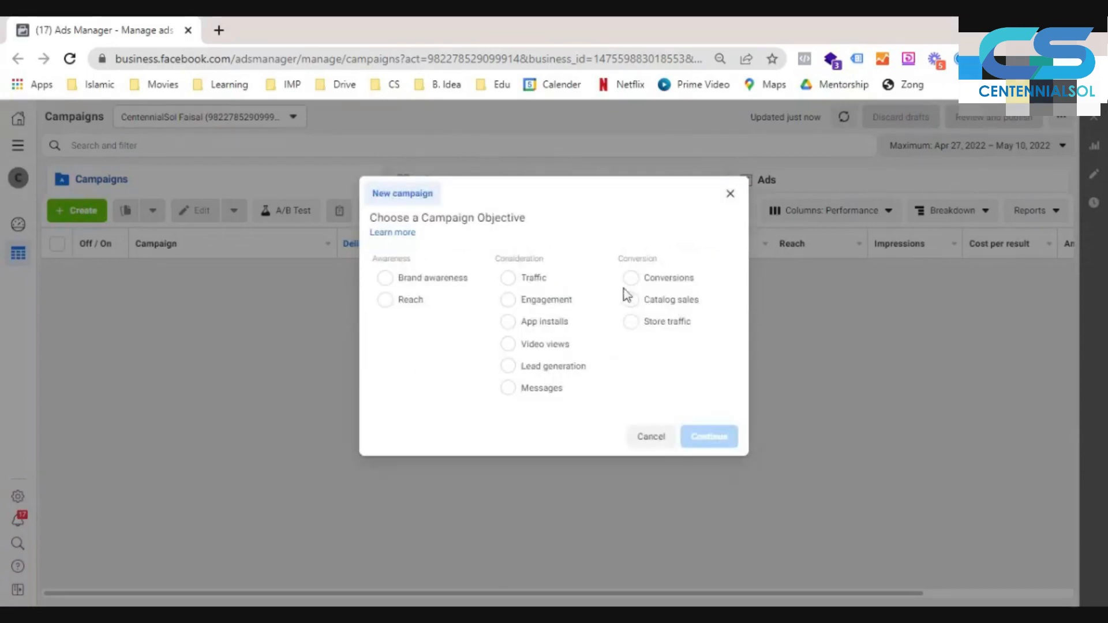
left_click(511, 278)
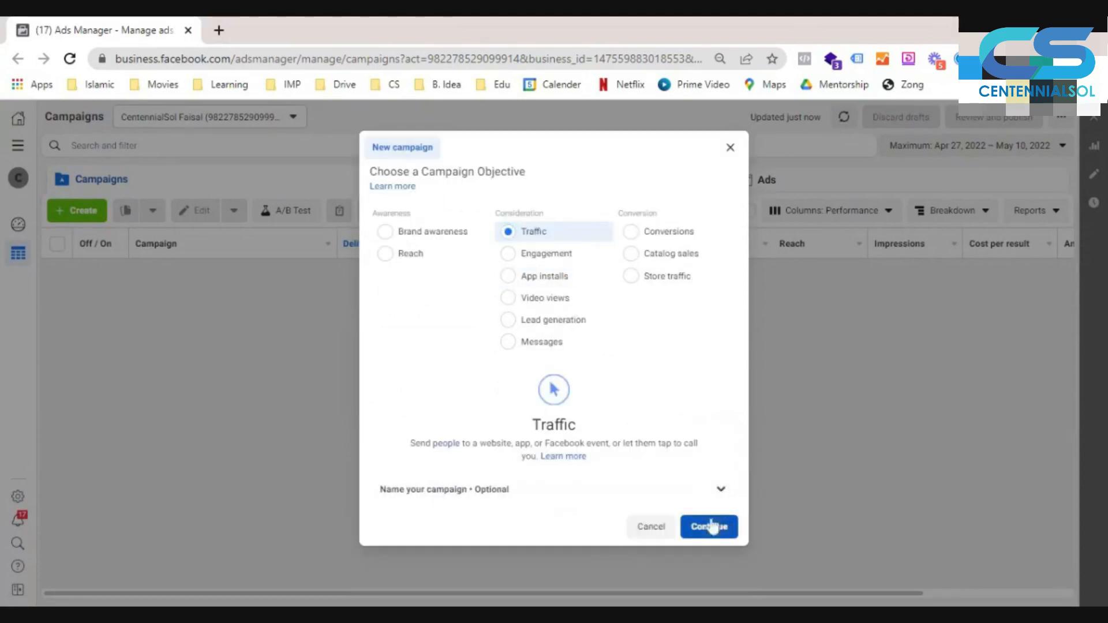
left_click(704, 528)
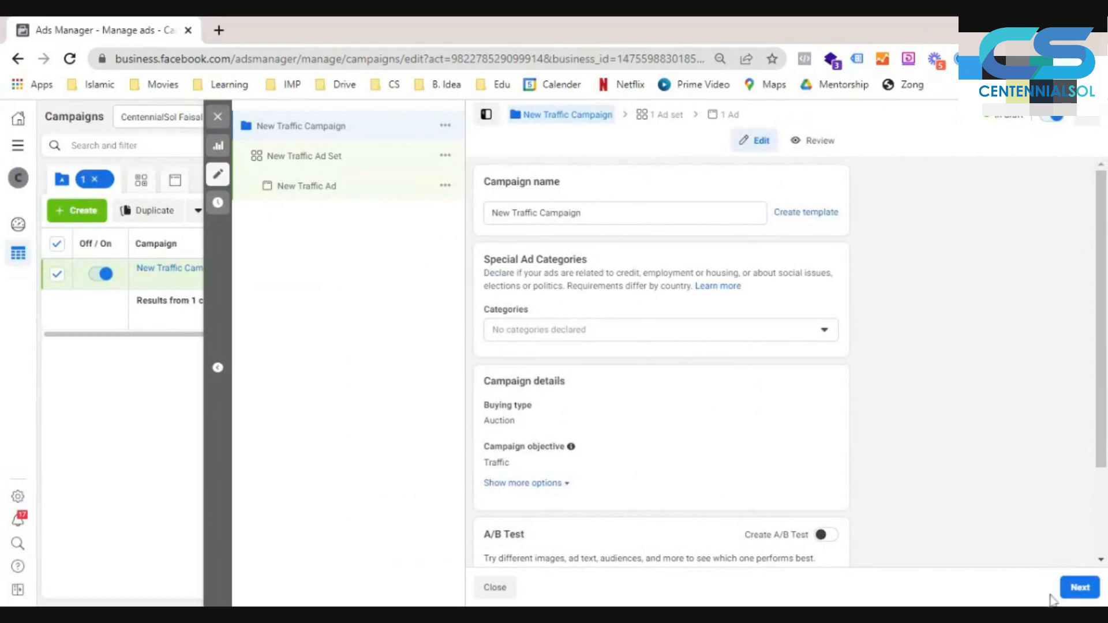
- Proceed to the new traffic ad set and examine its budget, schedule, audience and placement settings
left_click(1078, 589)
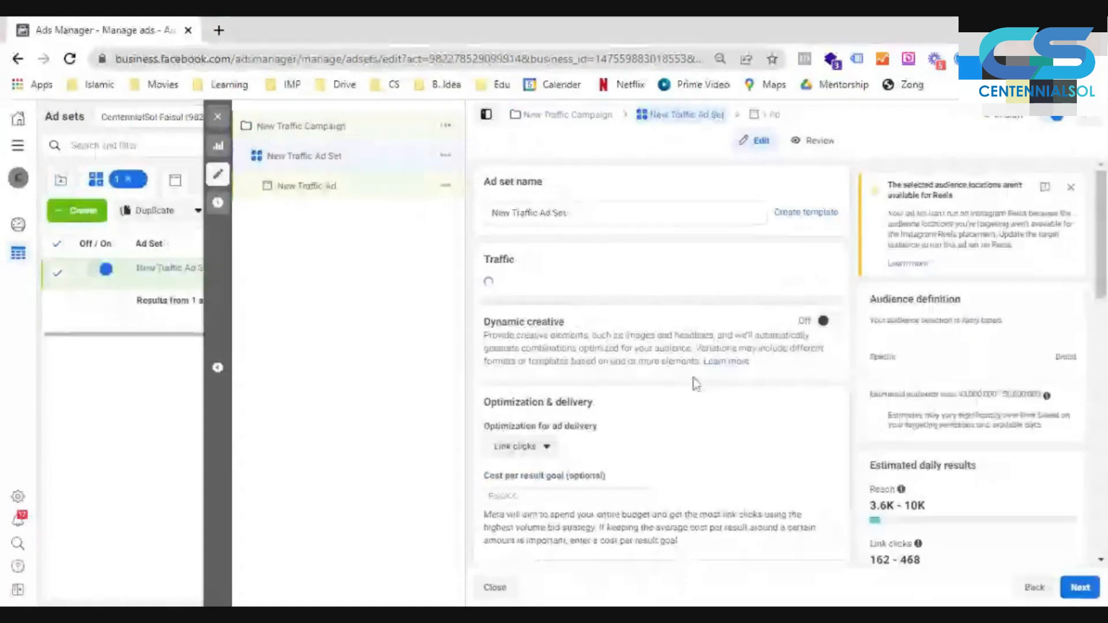
scroll(697, 384, "down", 3)
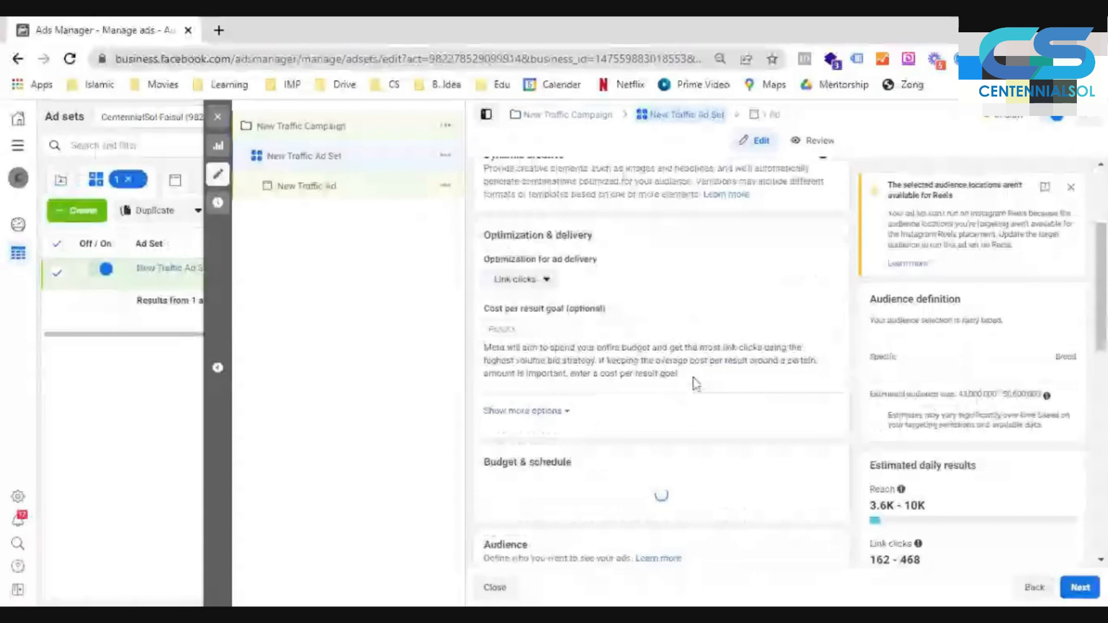
scroll(696, 384, "down", 5)
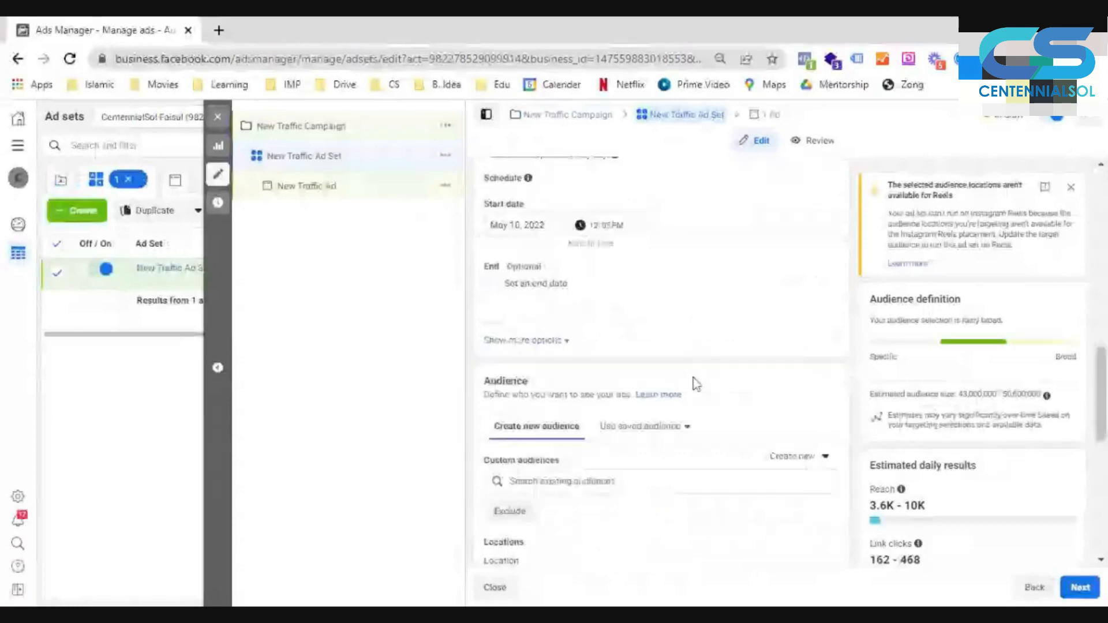
scroll(696, 384, "down", 6)
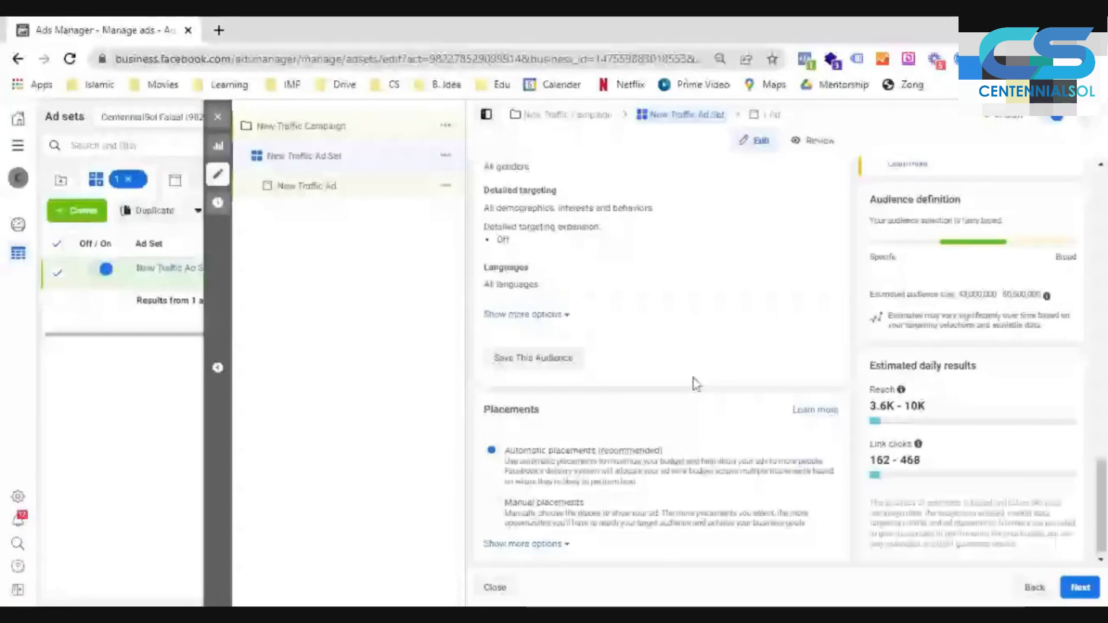
scroll(696, 383, "up", 5)
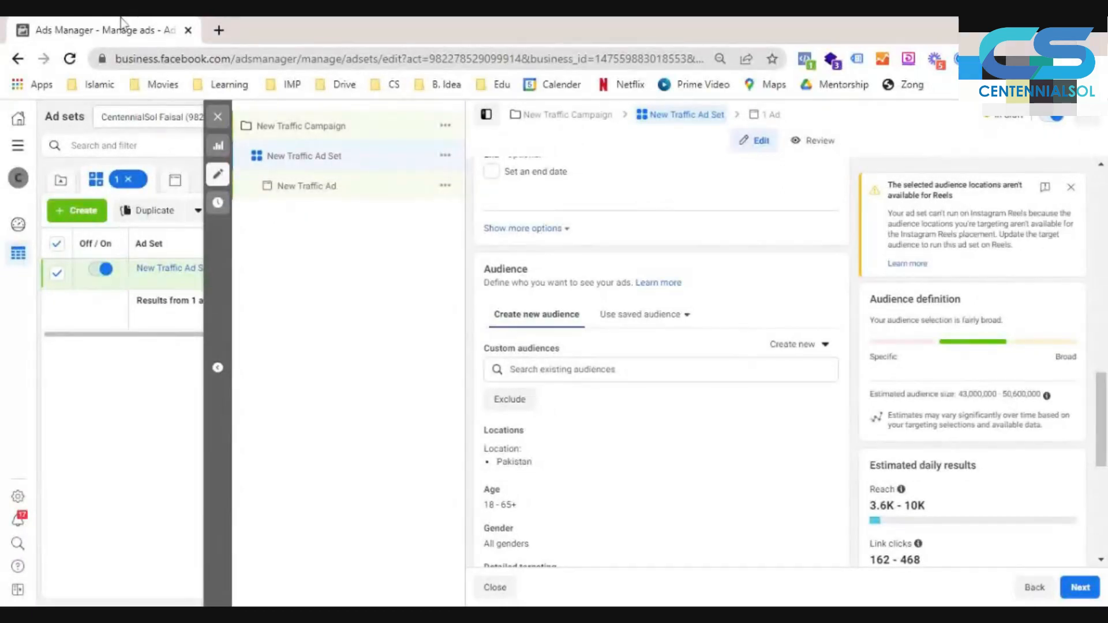
- Open mindmup.com in a new browser tab and create a free mind map
left_click(218, 30)
type("mindmup.com")
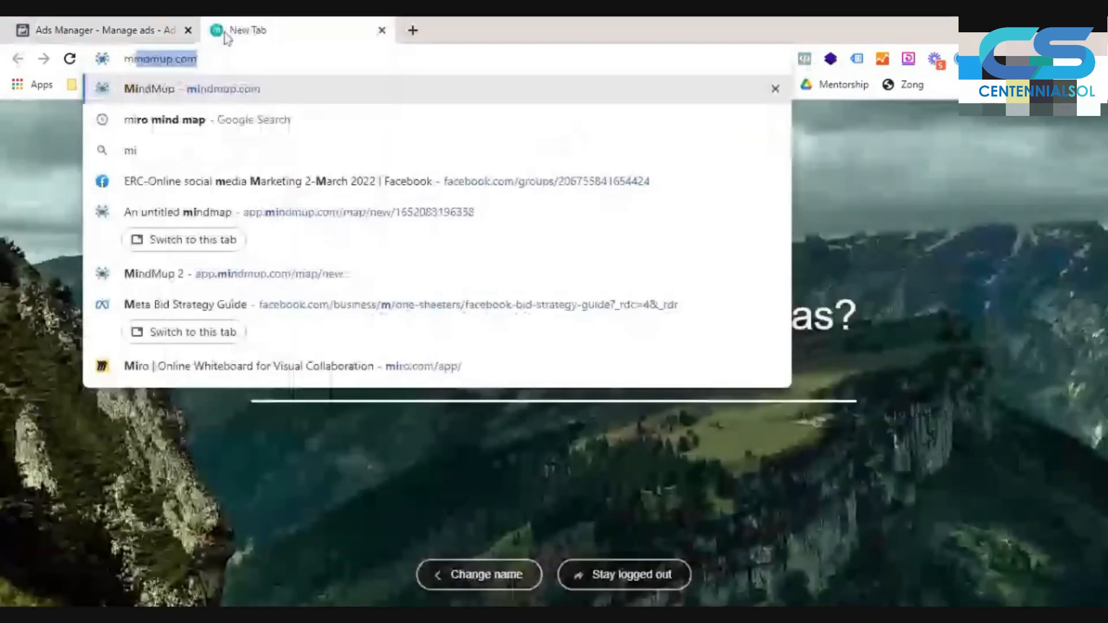
key("Return")
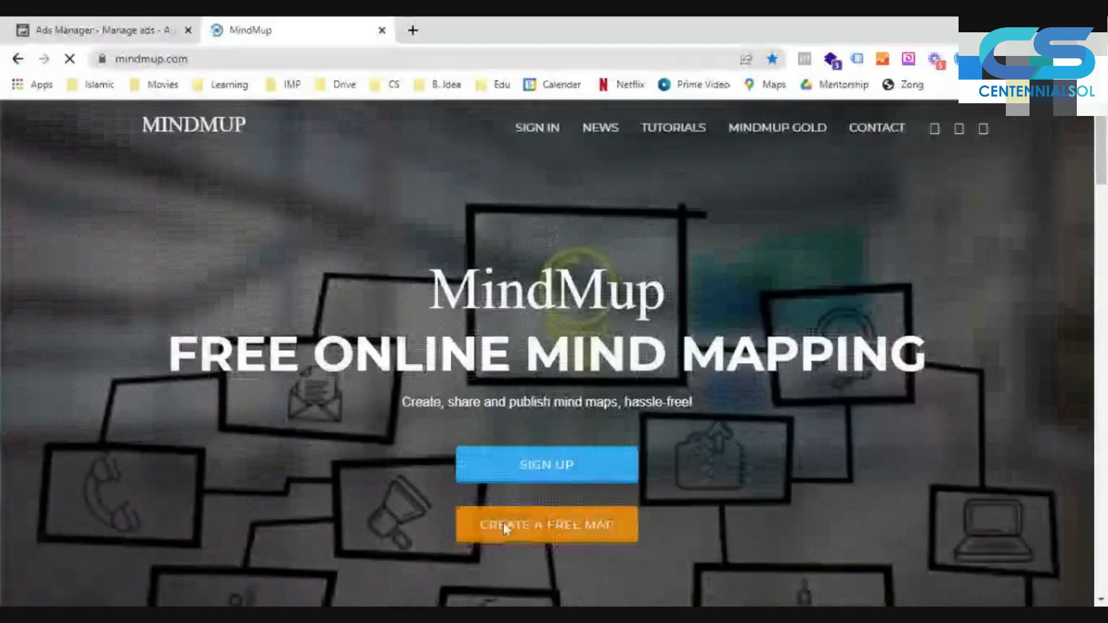
left_click(536, 535)
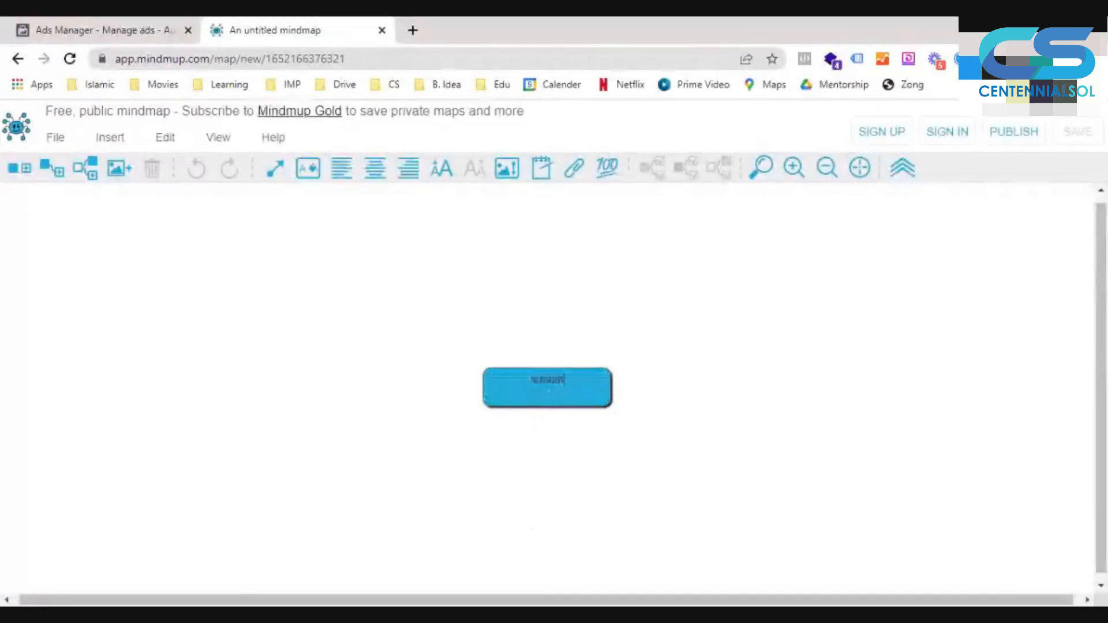
- Name the mind map's central node "Audiences" and enlarge its font by three increments
type("ces")
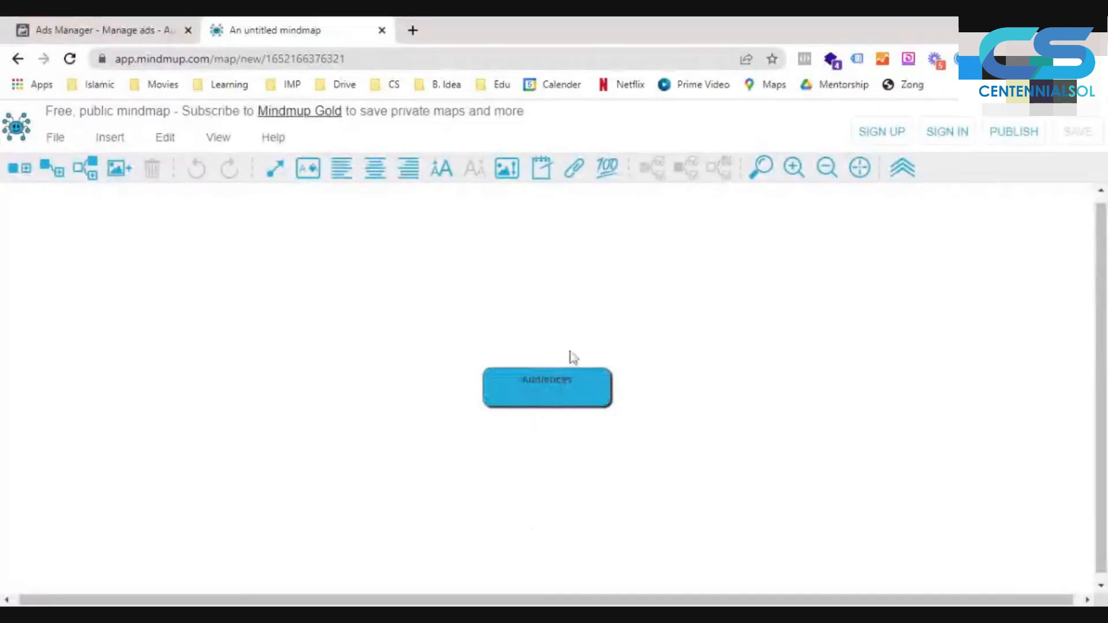
left_click(449, 178)
left_click(450, 178)
left_click(450, 177)
left_click(449, 177)
left_click(449, 177)
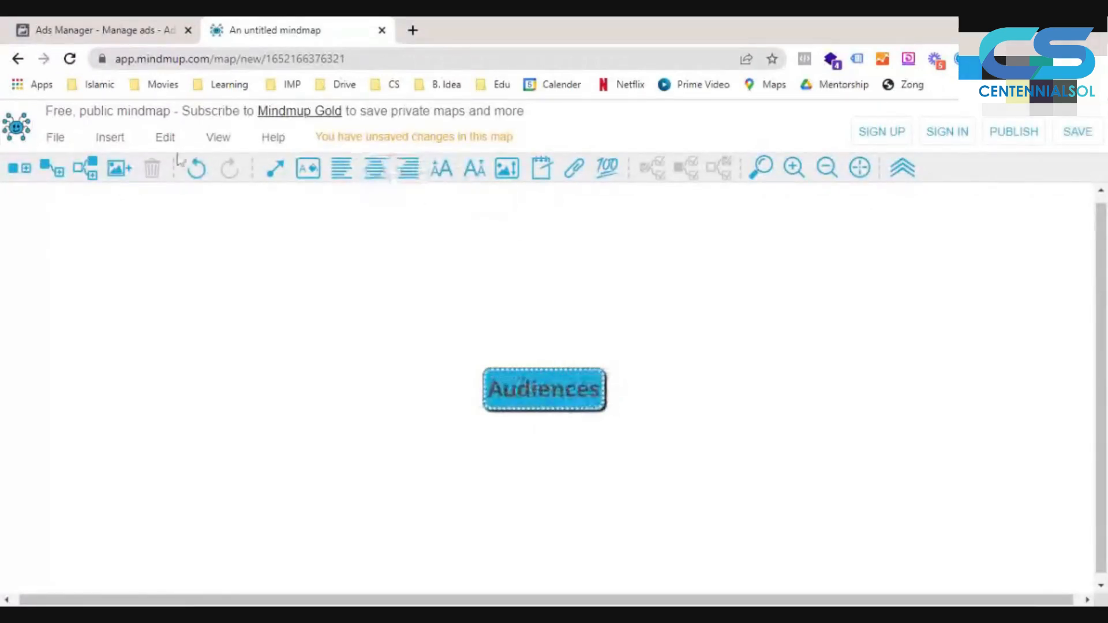
- Add a child node to Audiences reading "Core Audience, Saved Audience, Research Based Audience" and enlarge its font one increment
left_click(62, 173)
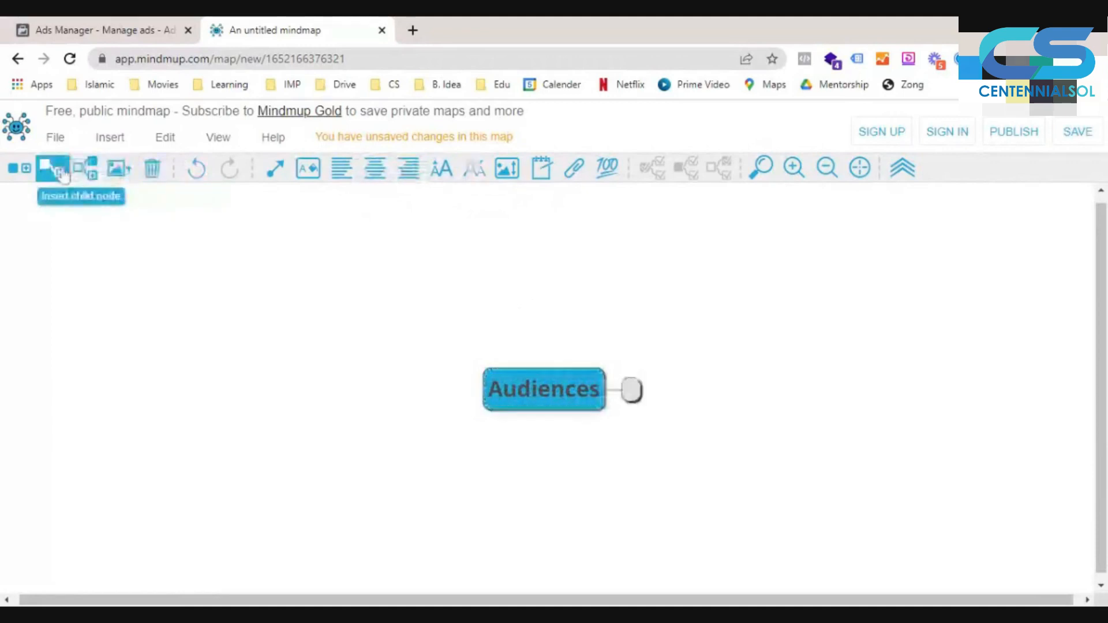
type("Core")
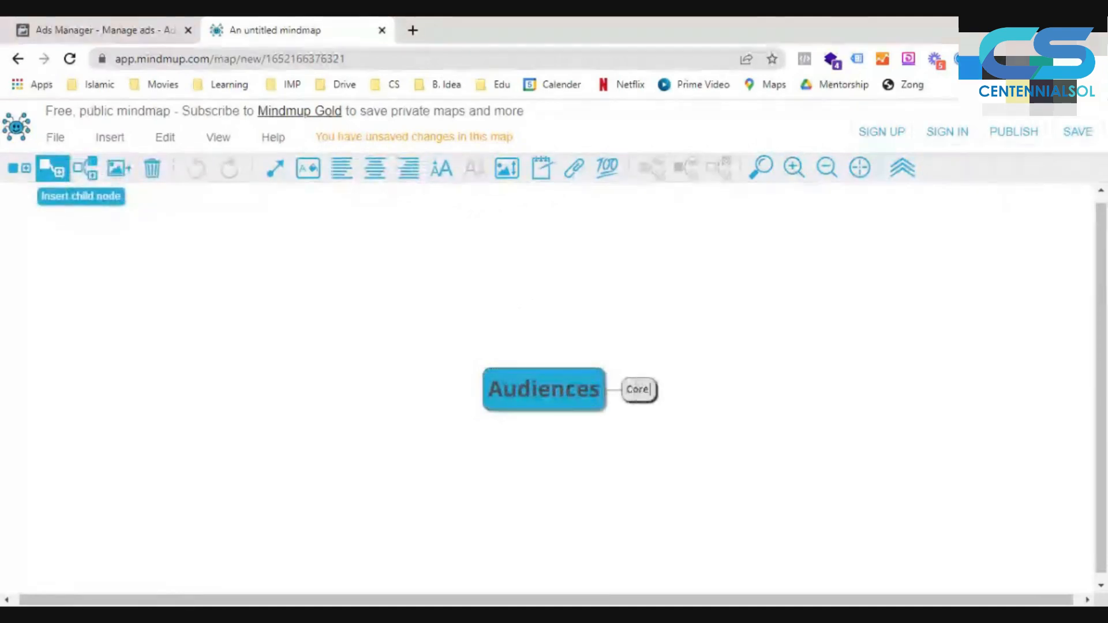
type(" Audience")
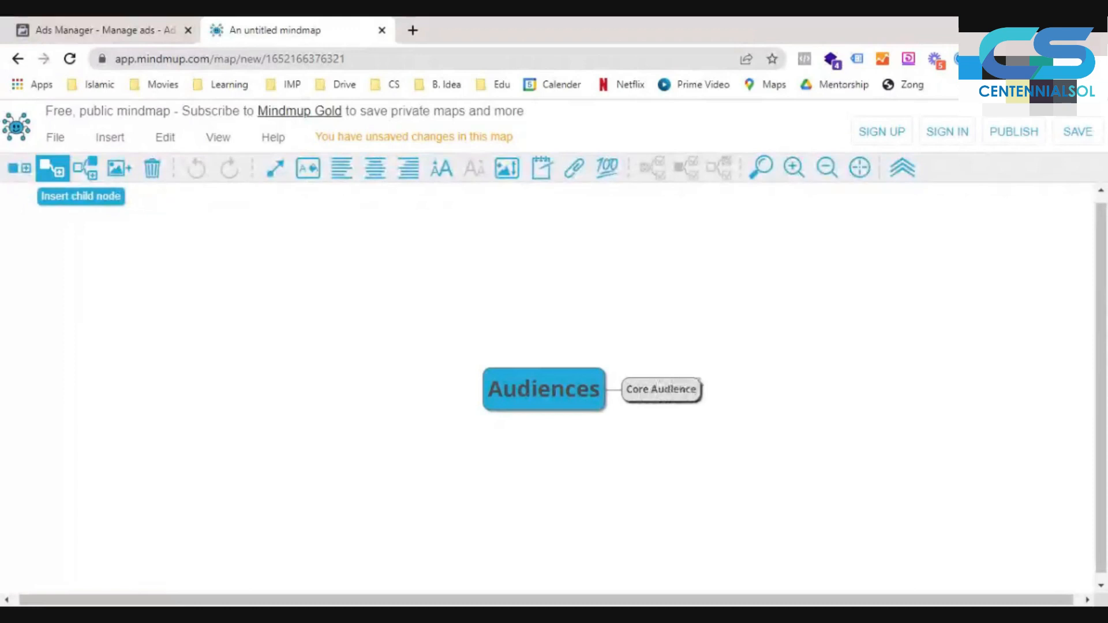
type(", Sa")
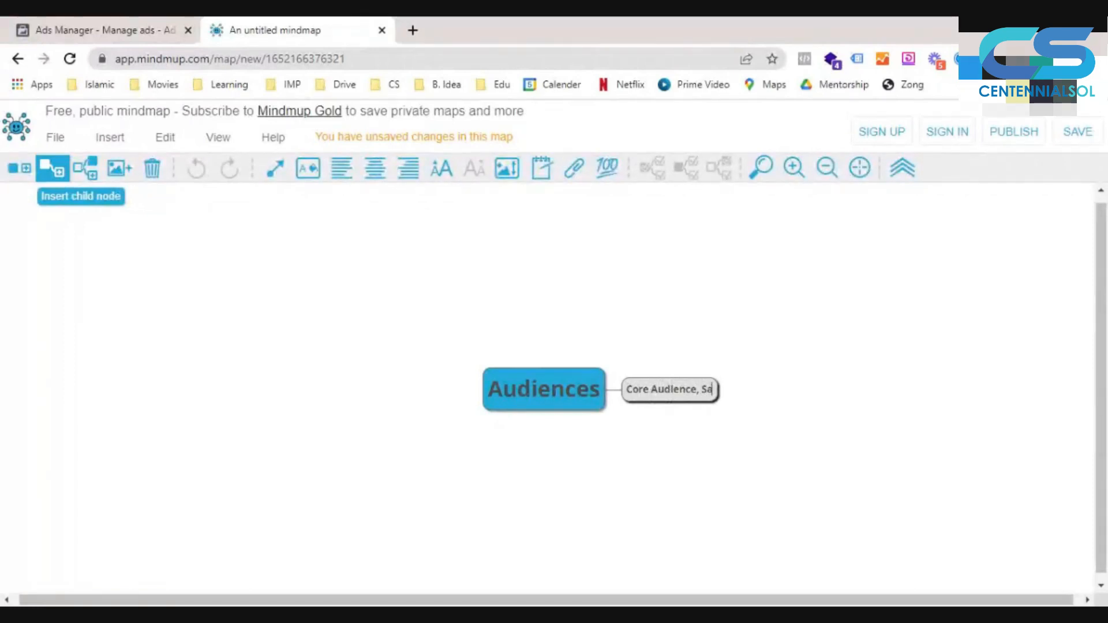
type("ved Audience")
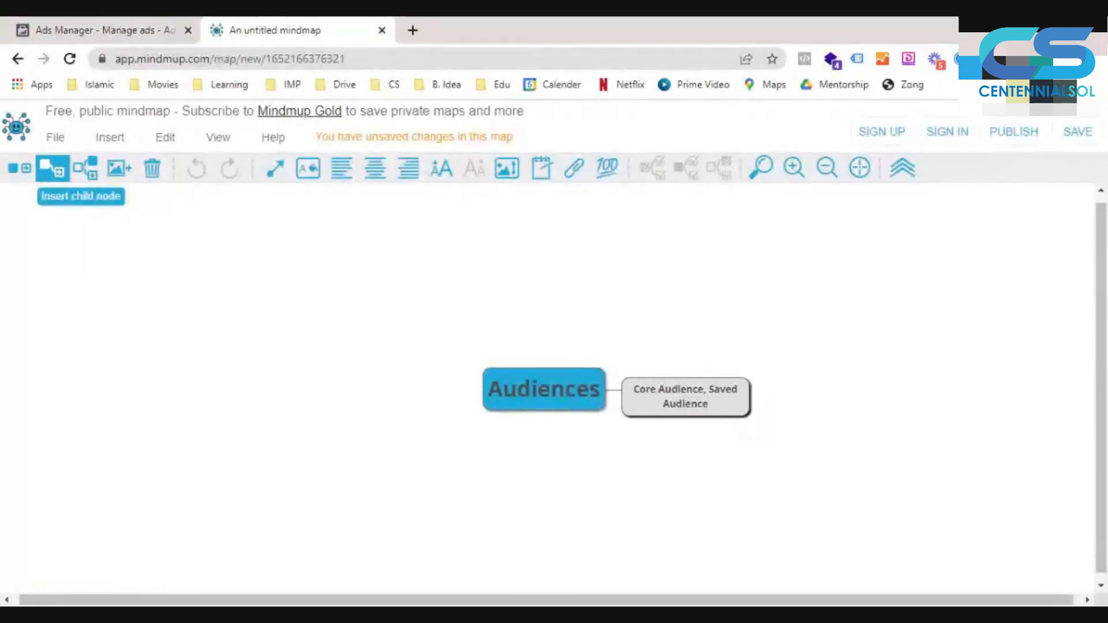
type(", Research B")
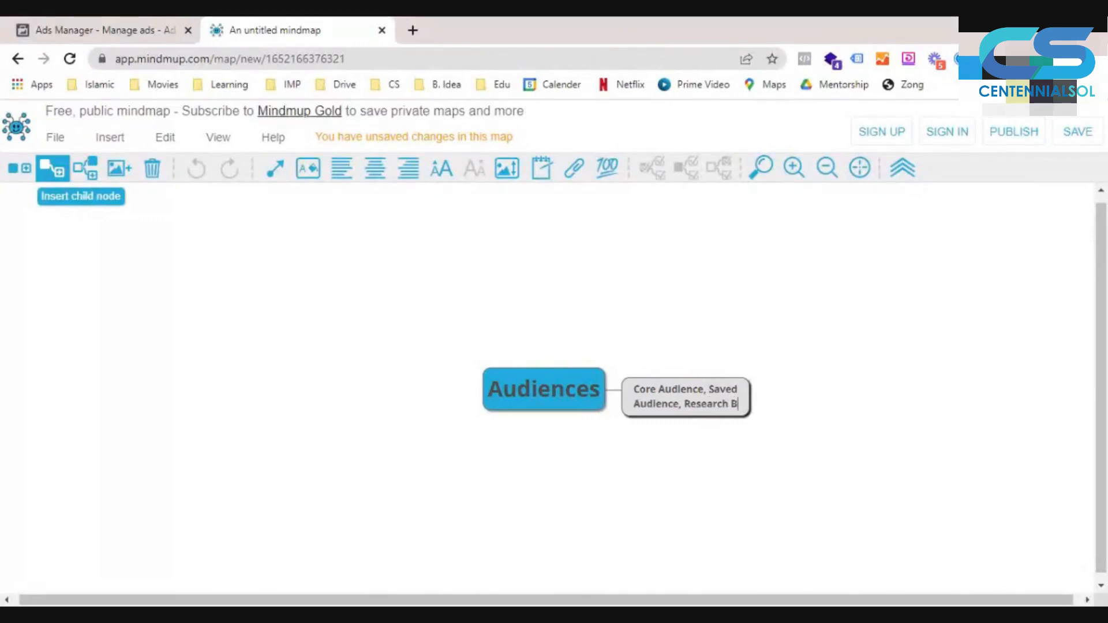
type("ased")
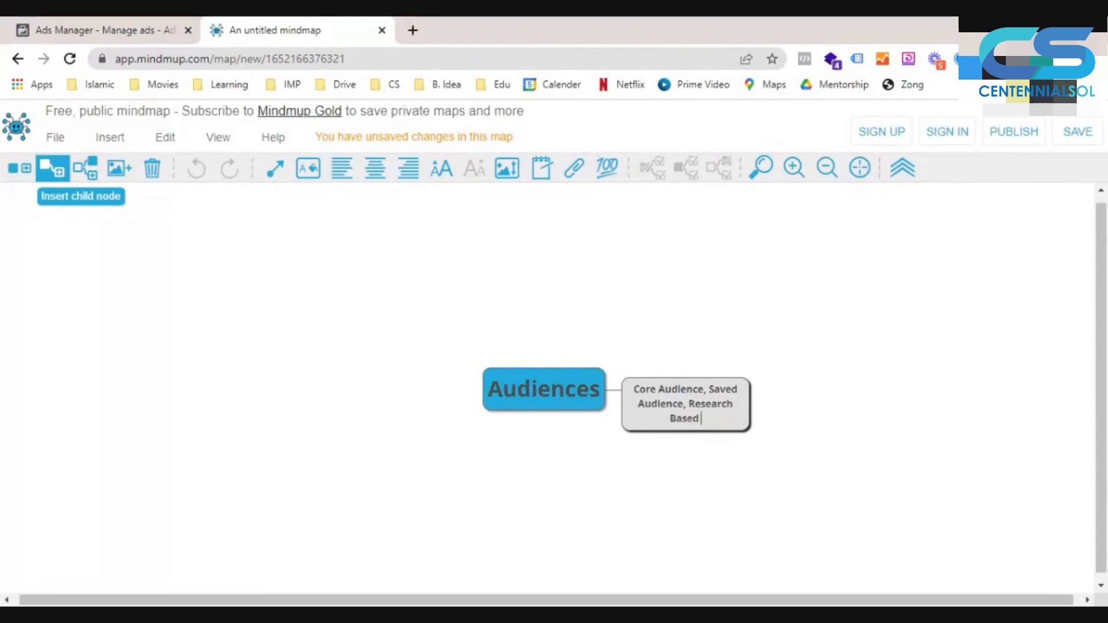
type(" Audience")
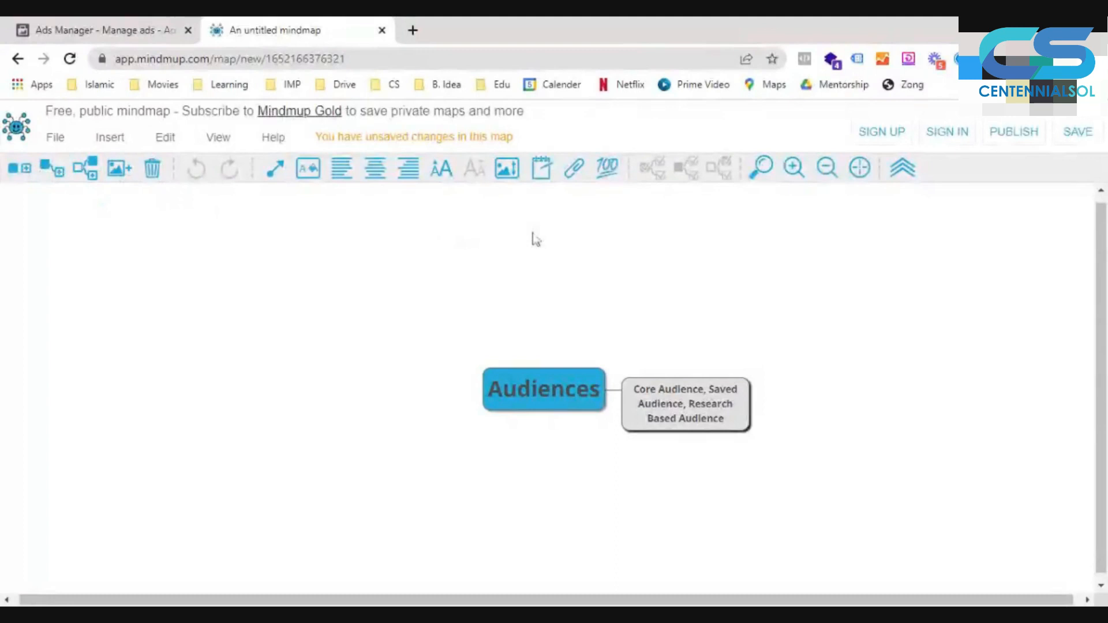
left_click(442, 168)
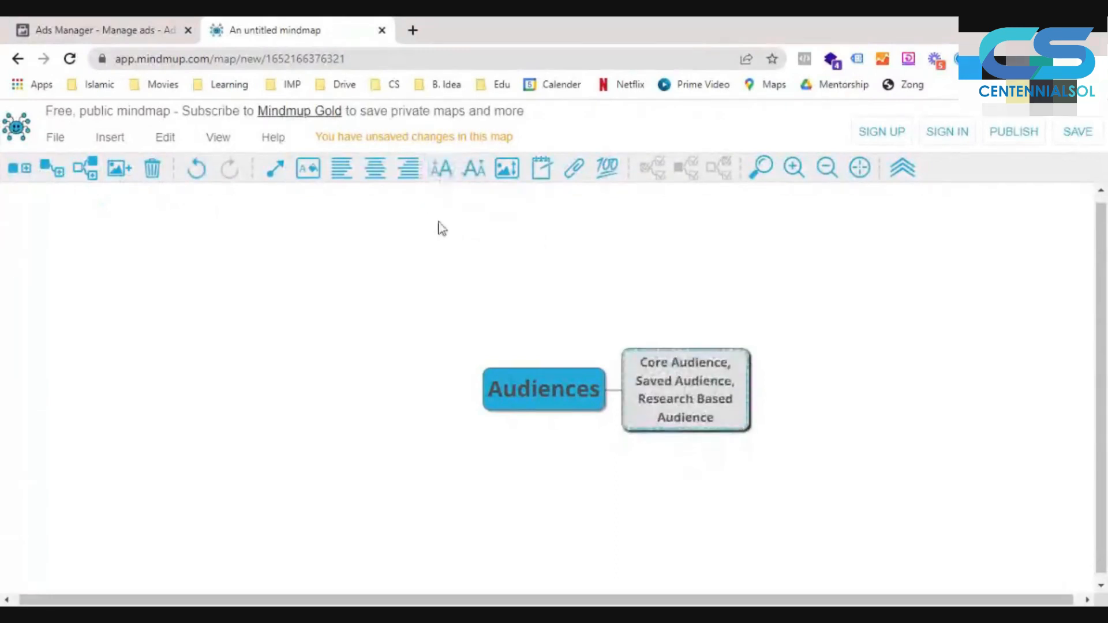
- Add a sibling node reading "Custom Audience, Warm Audience, Retargeting Audience" below the core audience node and enlarge its font
left_click(89, 173)
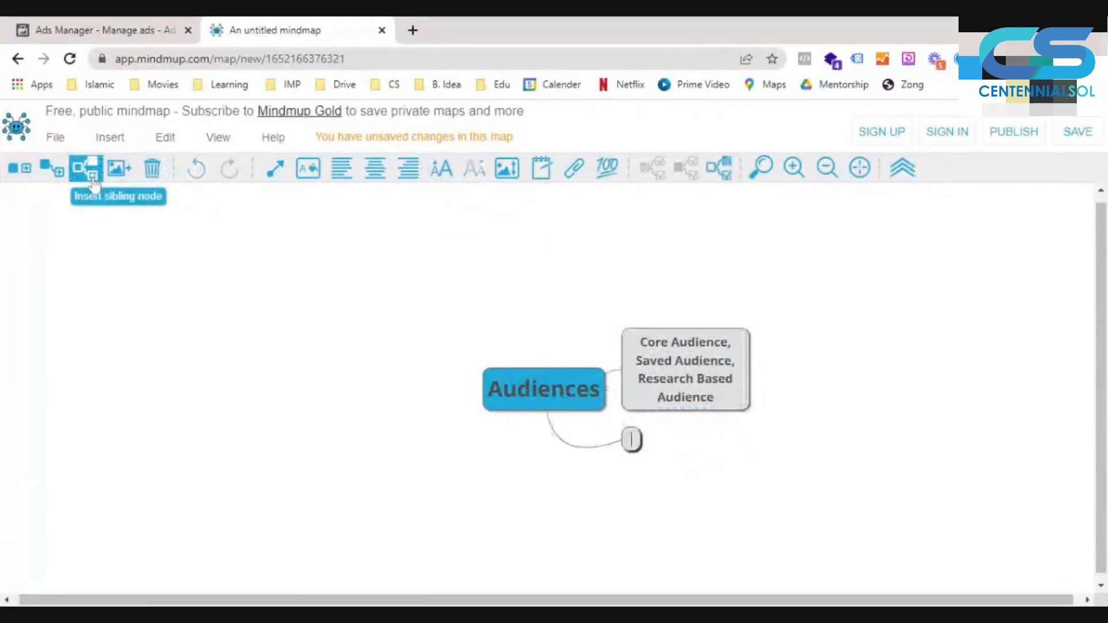
type("Custom Audie")
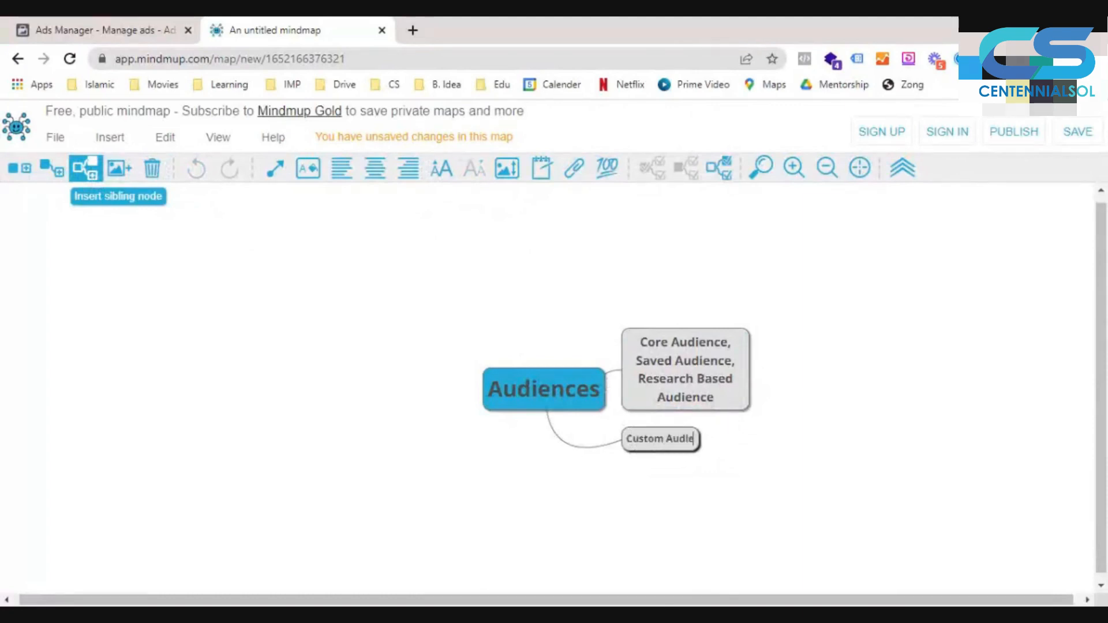
type("nce")
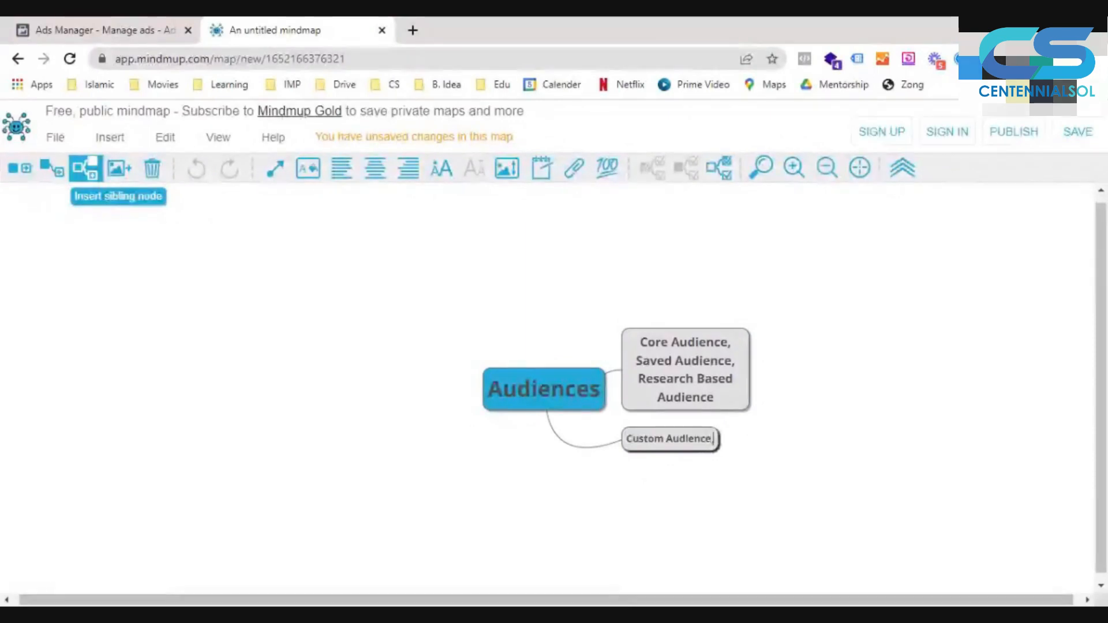
type(" , Warm")
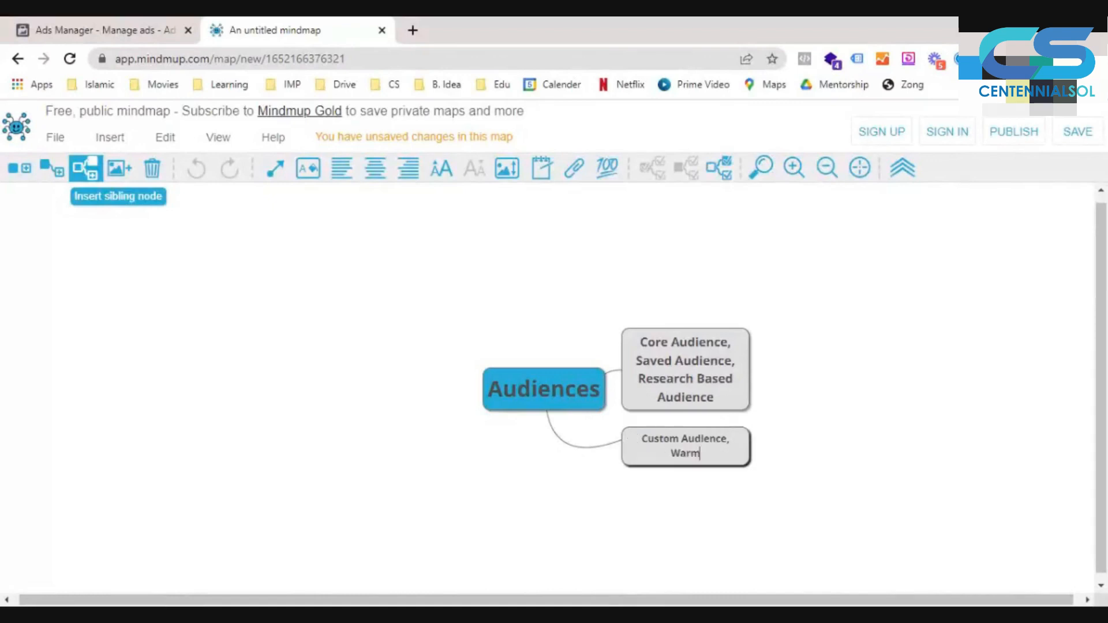
type(" Audience, Retargetin")
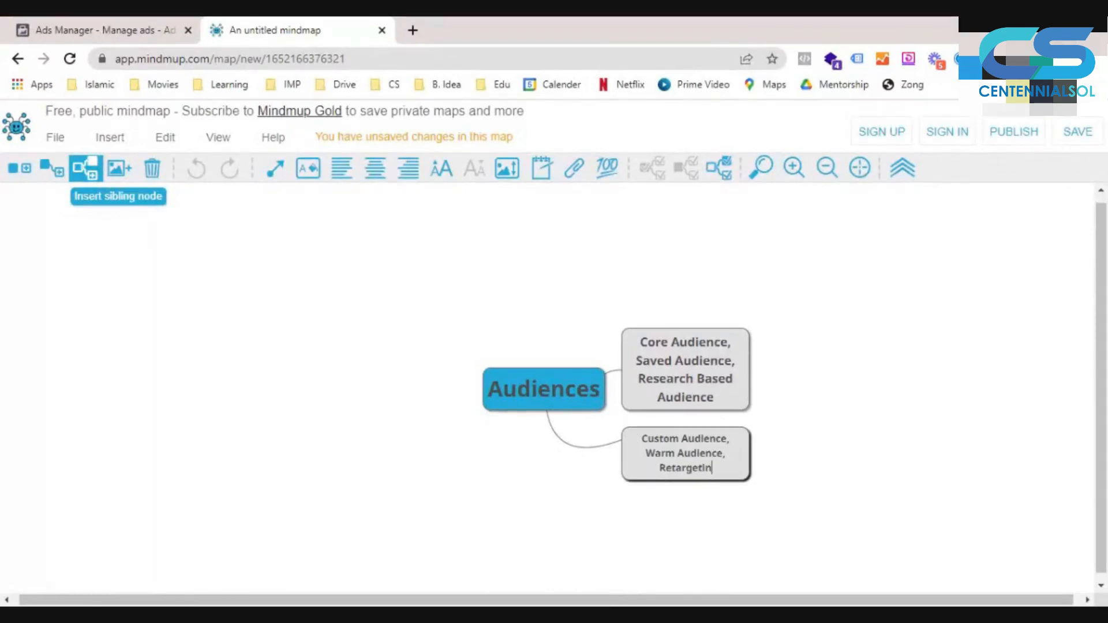
type("g Audience")
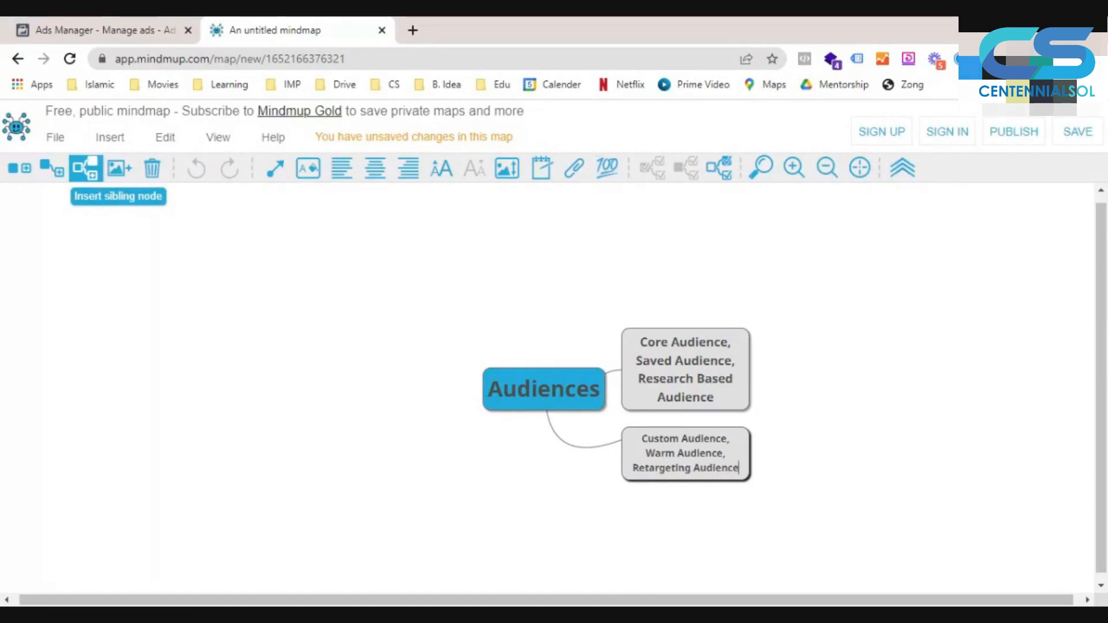
left_click(443, 180)
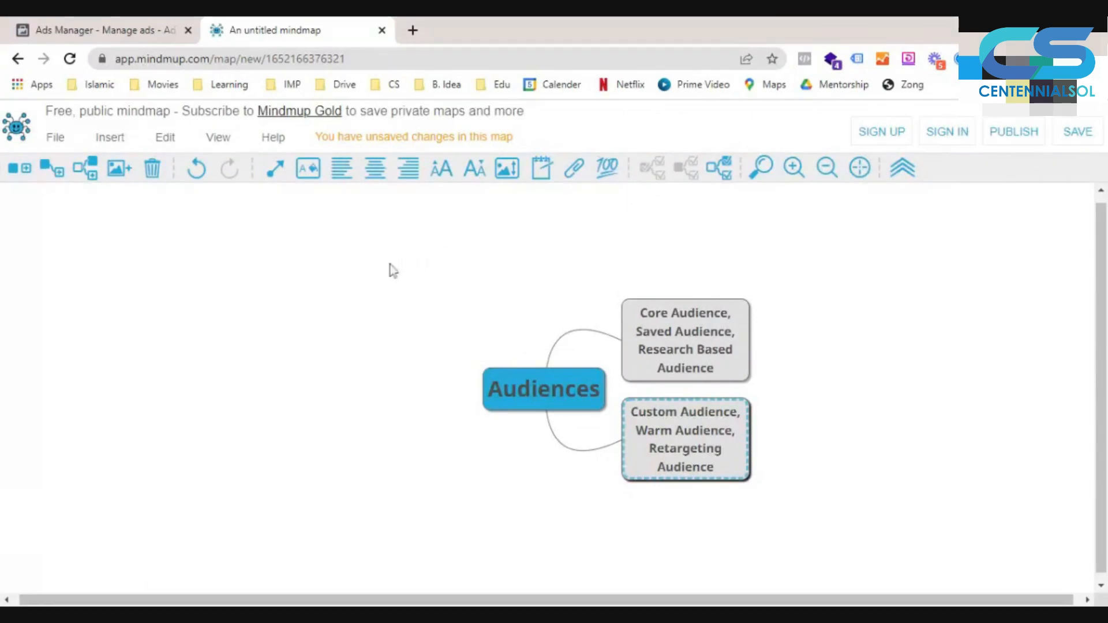
- Add a third sibling node reading "Lookalike Audience, Similar Audience" below the custom audience node
left_click(84, 172)
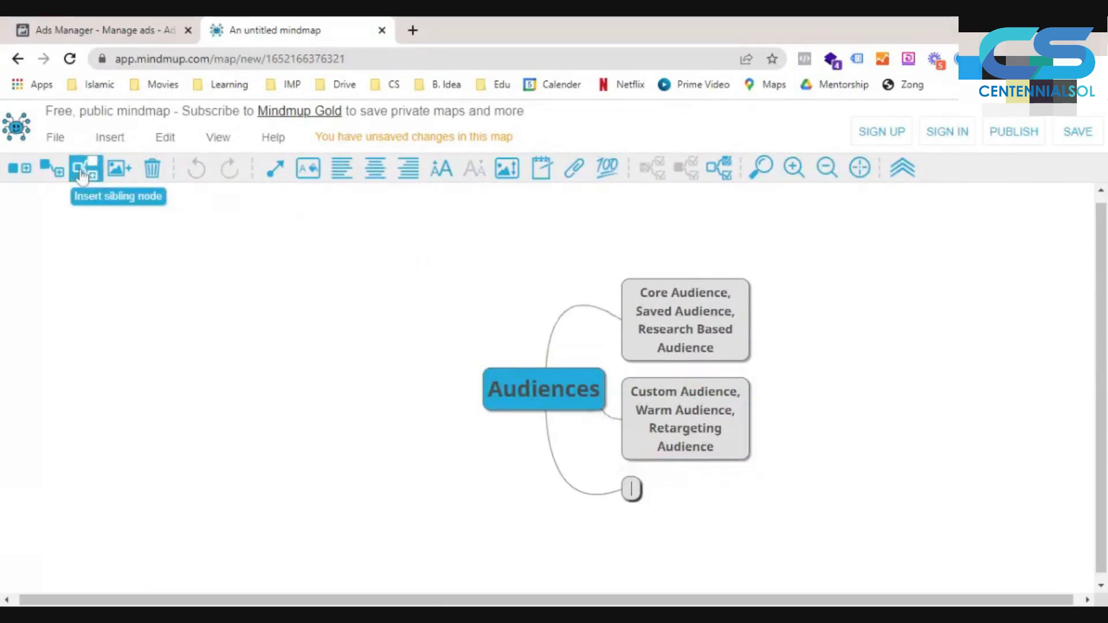
type("Lookal")
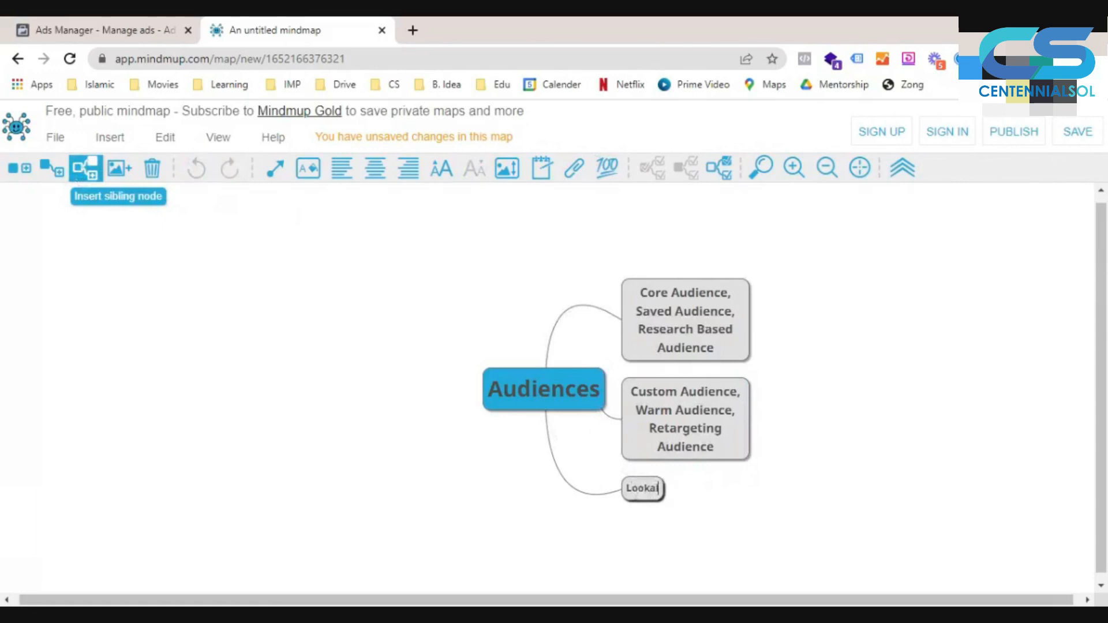
type("ike Audienc")
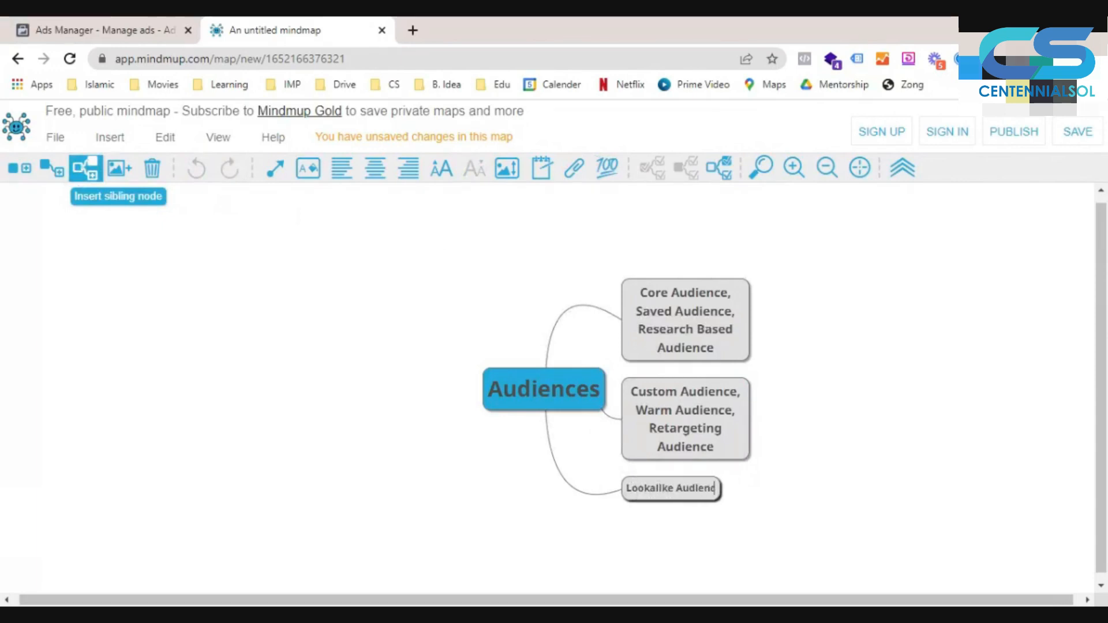
type("e, Similar")
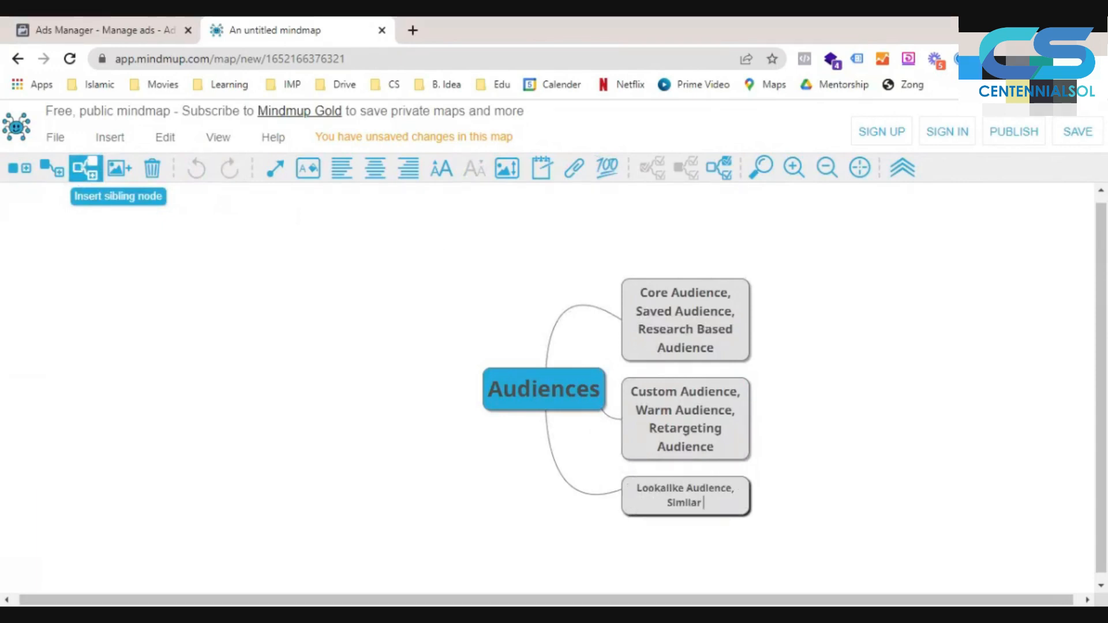
type(" Audience")
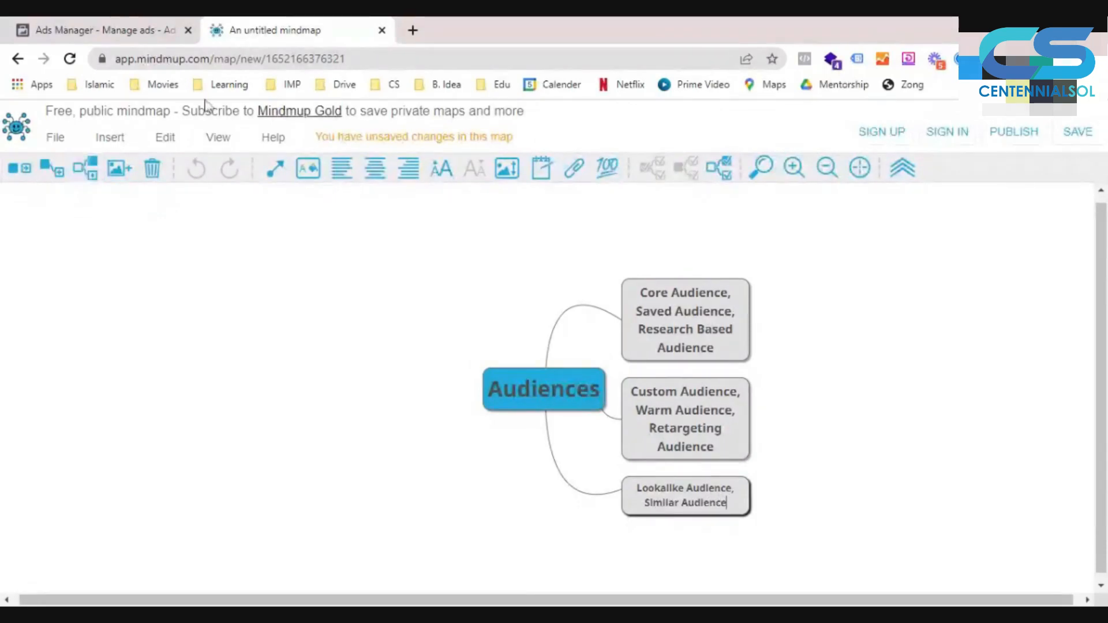
- Enlarge the lookalike audience node's font and shift the whole mind map left to free space for further branches
key("Return")
left_click(441, 168)
left_click(473, 168)
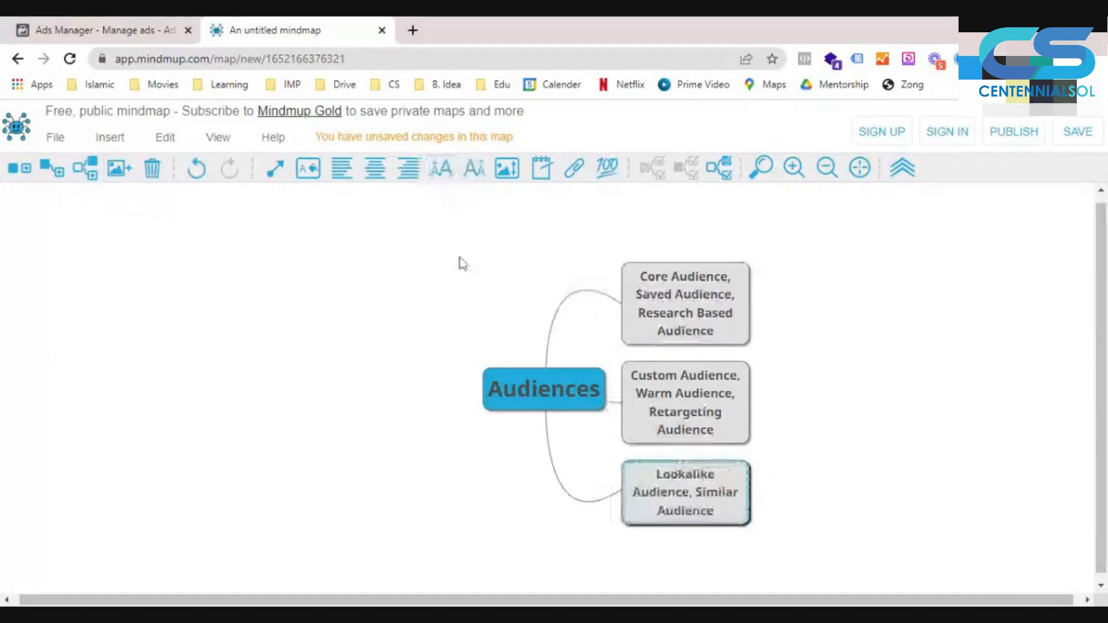
left_click(494, 390)
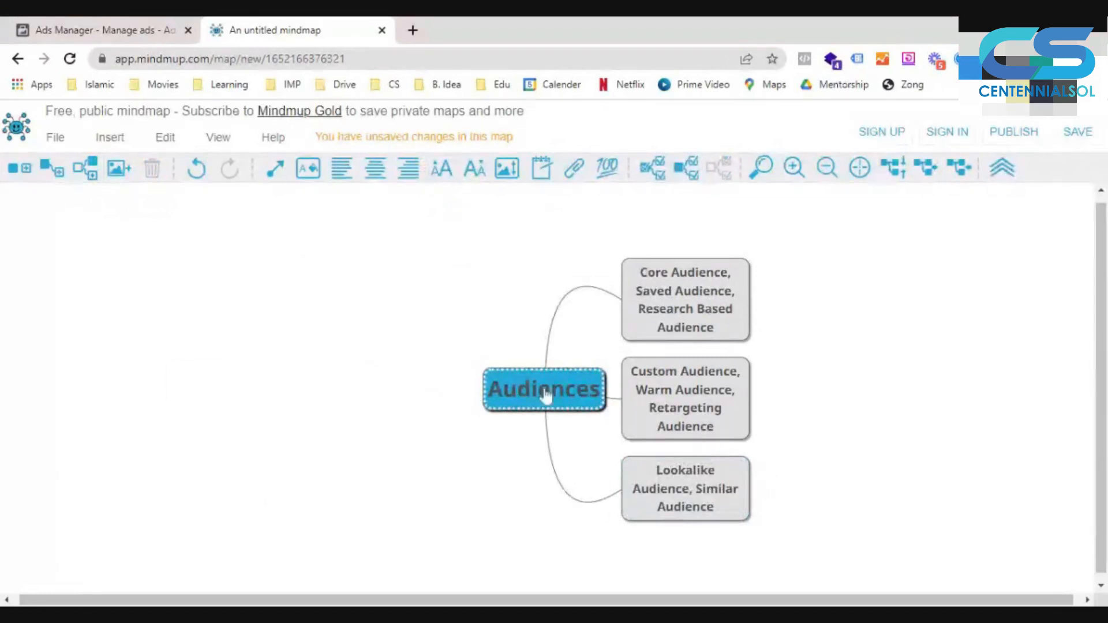
left_click_drag(545, 394, 231, 389)
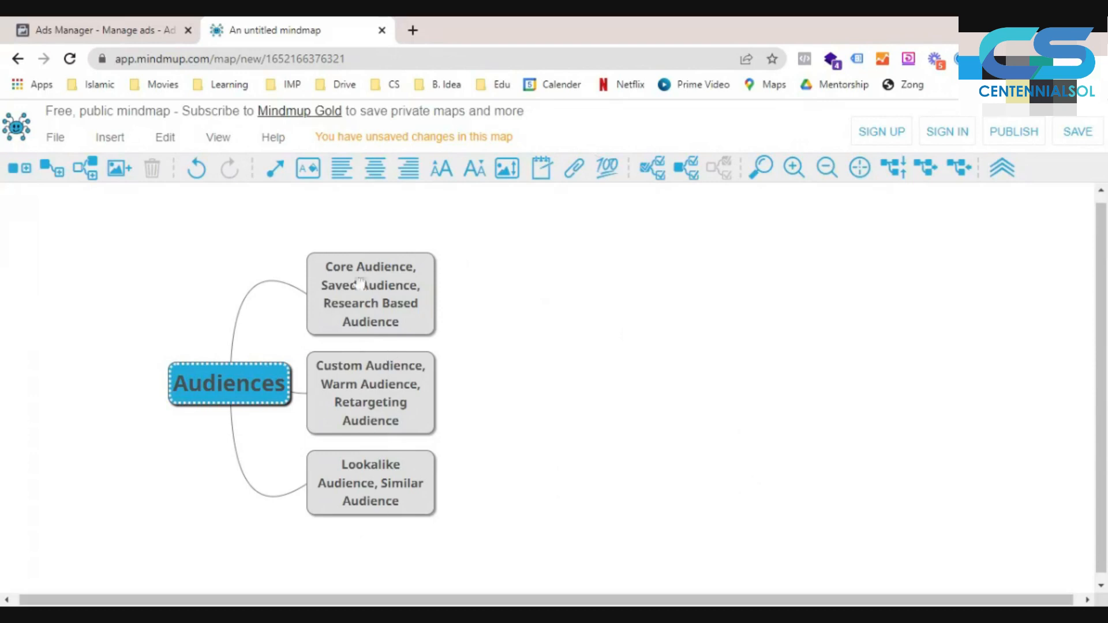
- Add a child node to the core audience node reading "Location, Age, Gender, Interest"
left_click(371, 313)
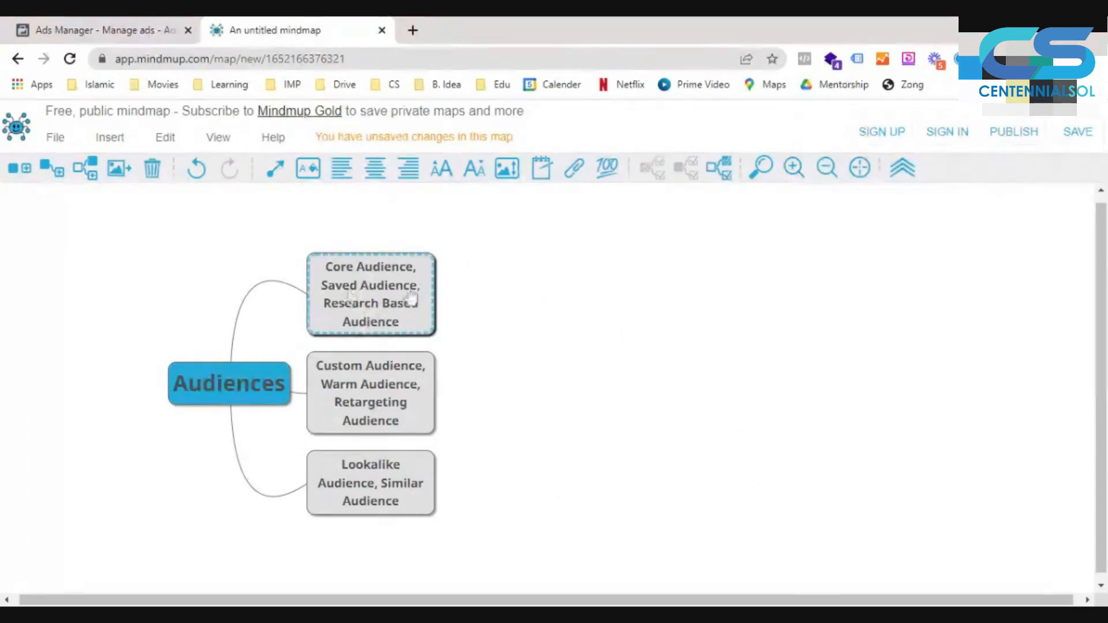
left_click(52, 170)
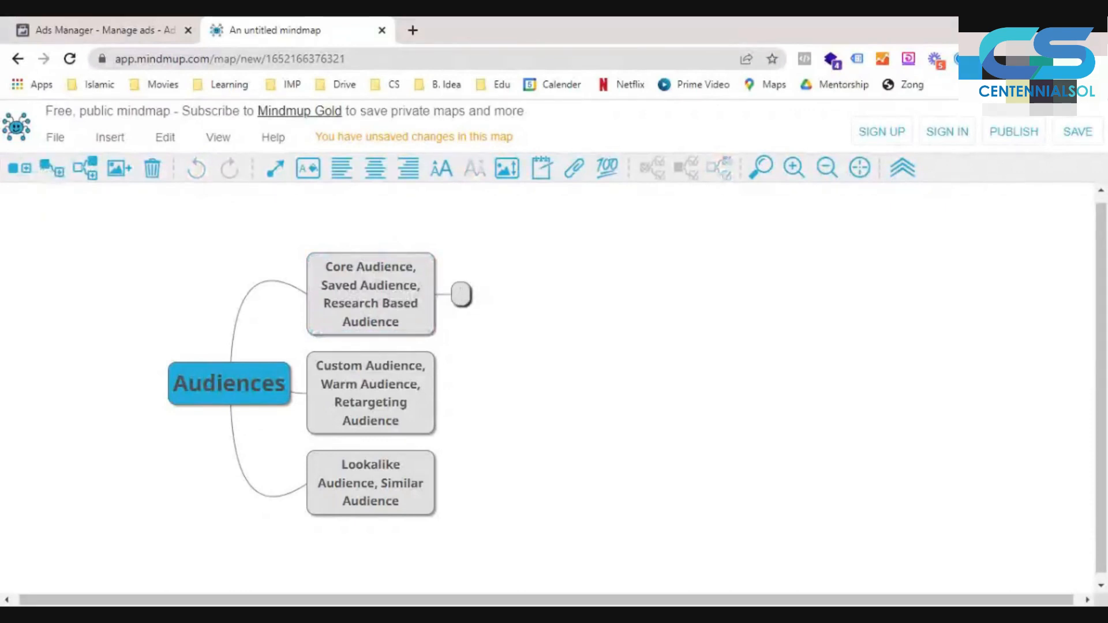
type("Loca")
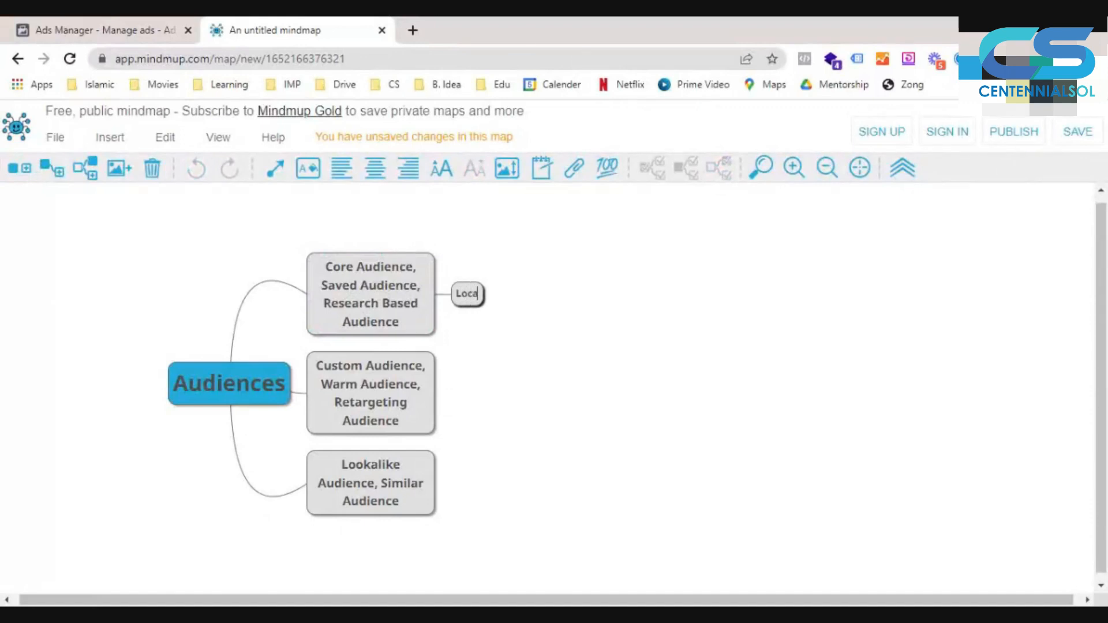
type("tion,")
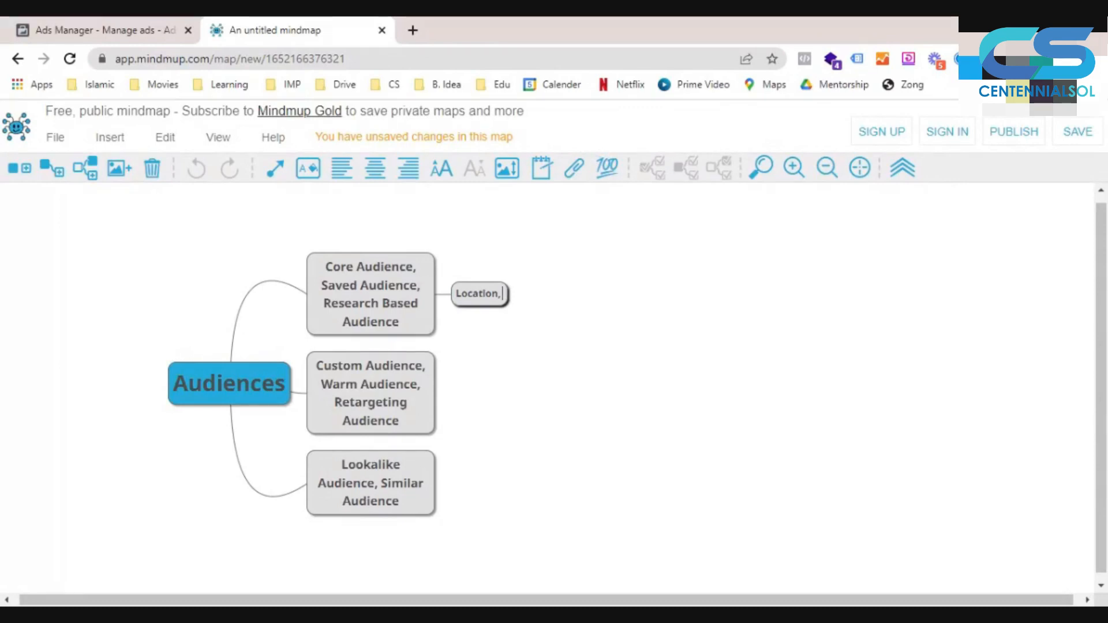
type("Age")
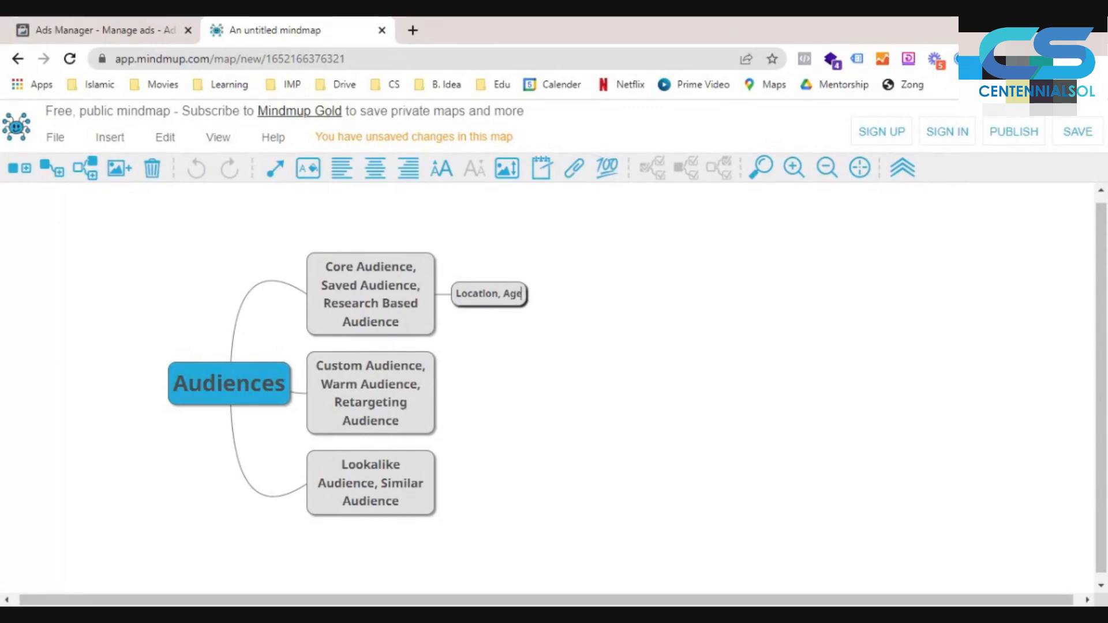
type(", Gender,")
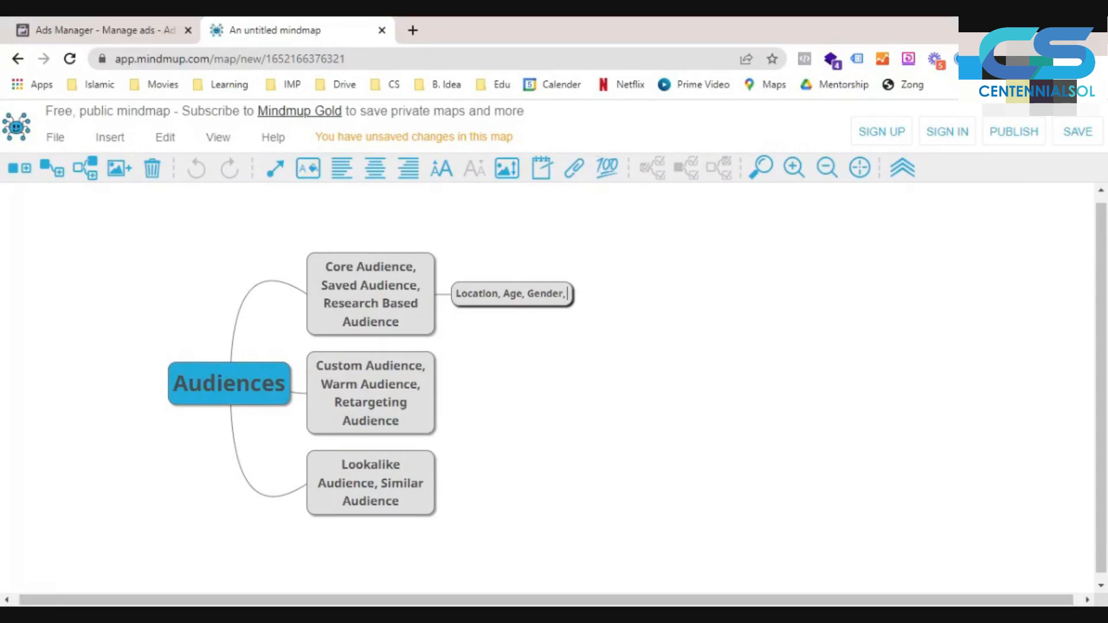
type(" Interest, Behalor")
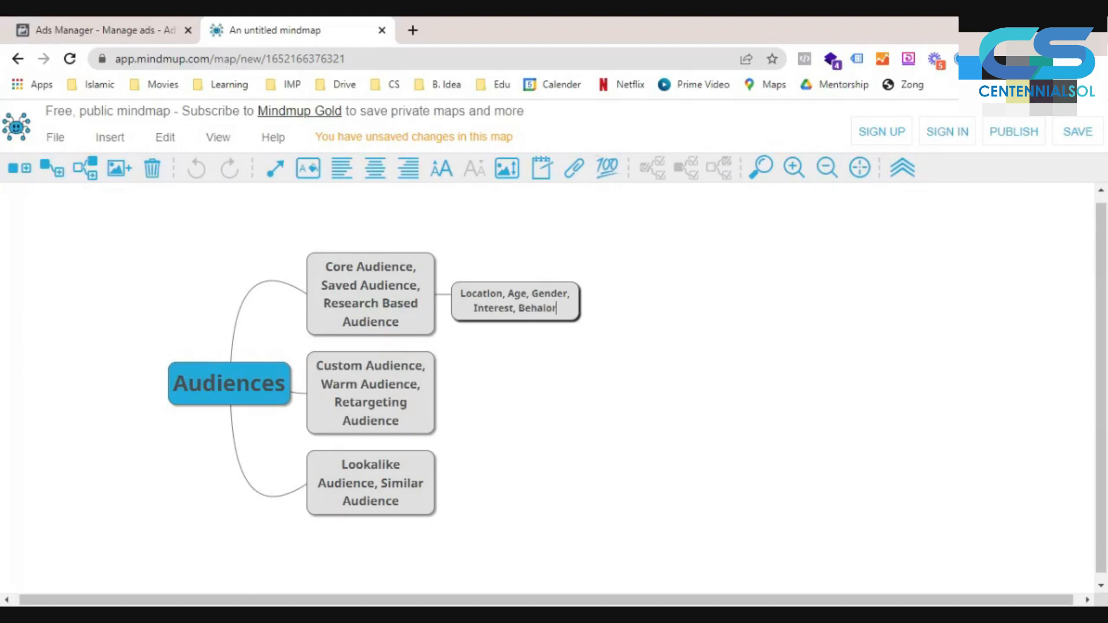
type(", J")
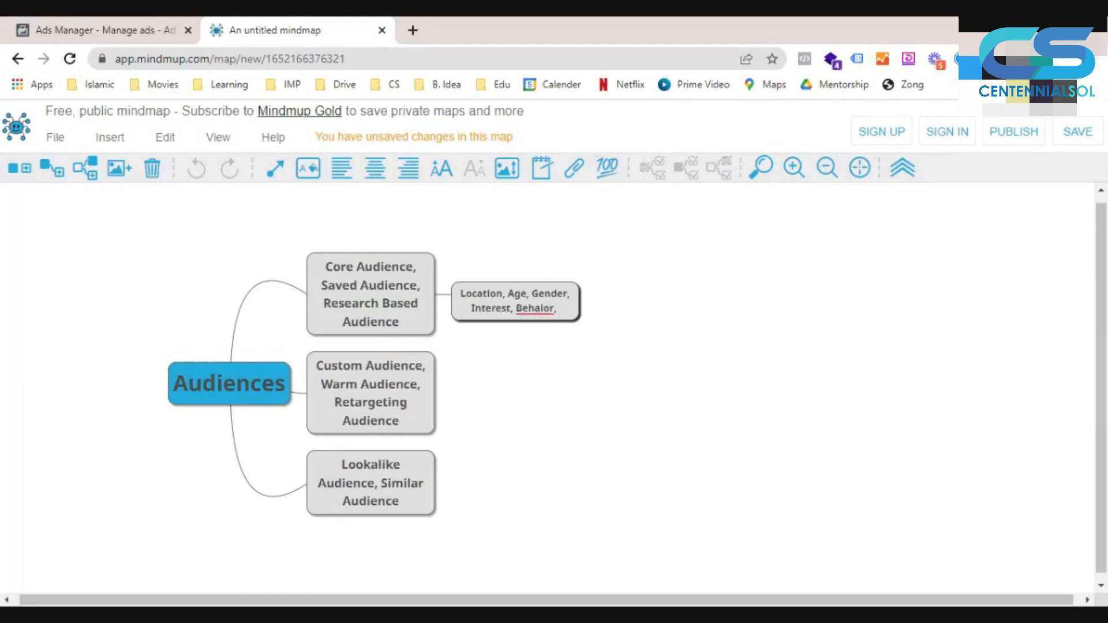
- Extend the core audience's child node with ", Behavior, Job Titles, Life Events," and enlarge its font
key("BackSpace")
key("BackSpace")
key("BackSpace")
key("BackSpace")
key("BackSpace")
key("BackSpace")
type("vior, Job Titles, Life Events,")
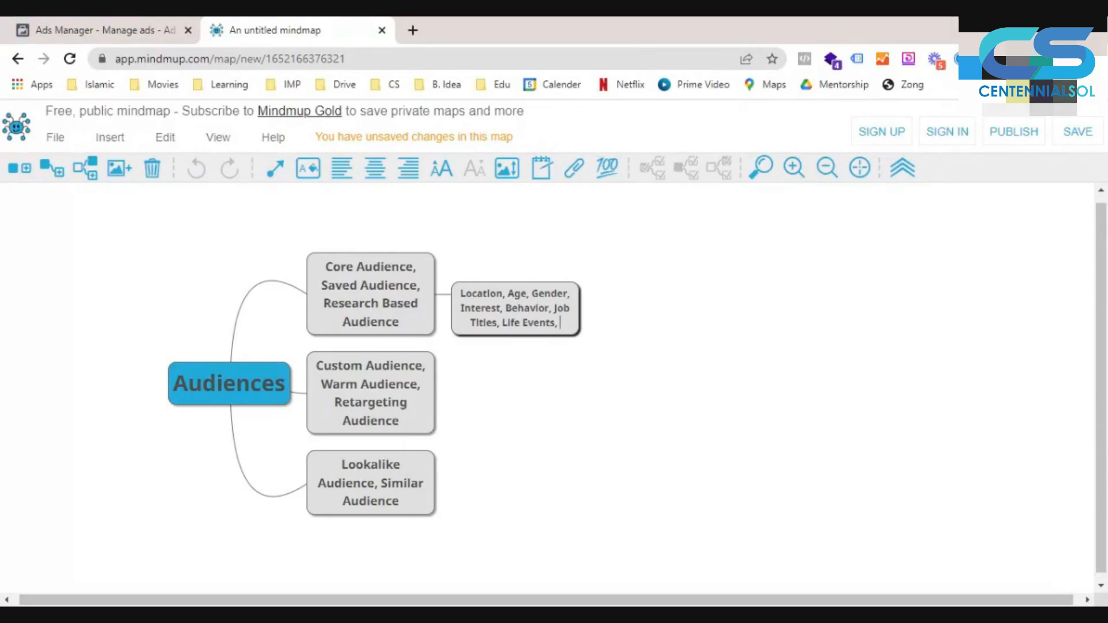
left_click(442, 168)
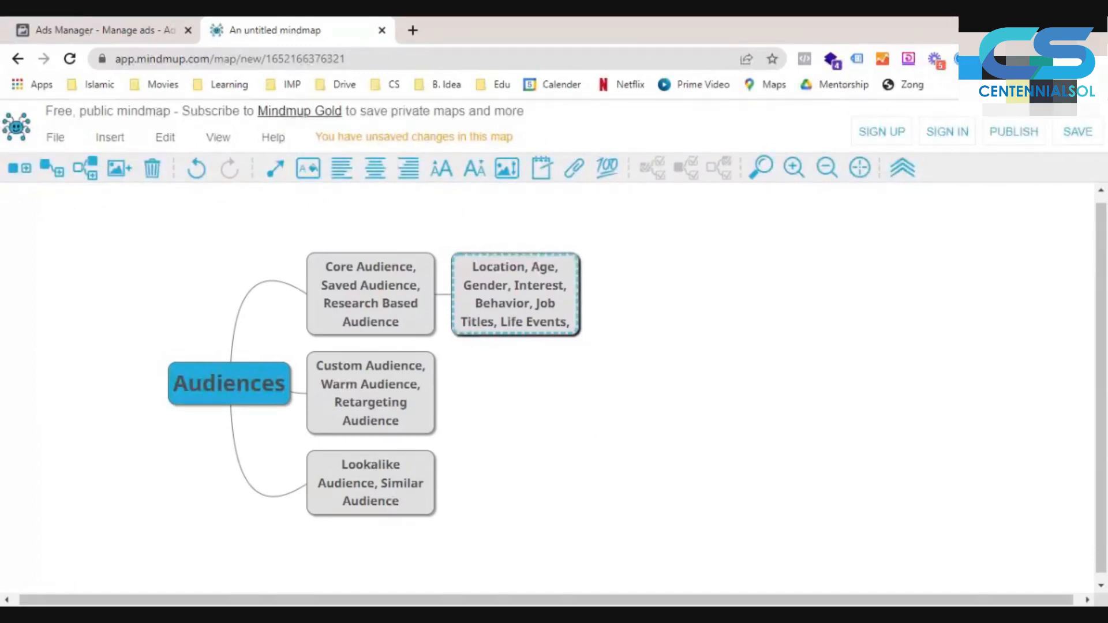
- Add a child node to the custom audience node reading "Website Visitors, FB Engagers, IG Engagers, Leads,"
left_click(347, 398)
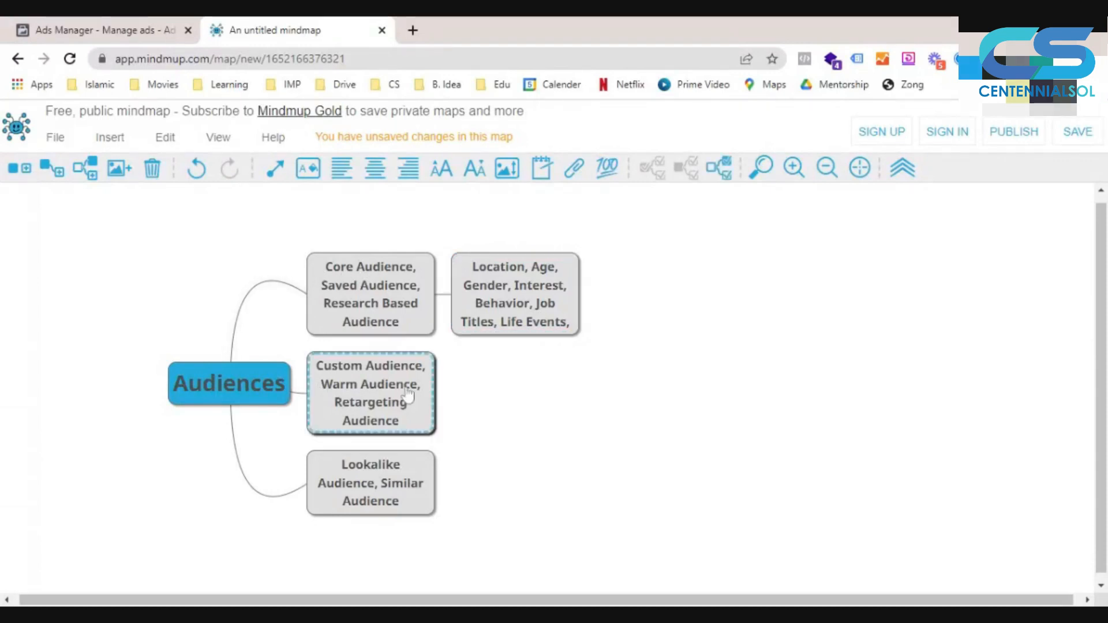
left_click(64, 167)
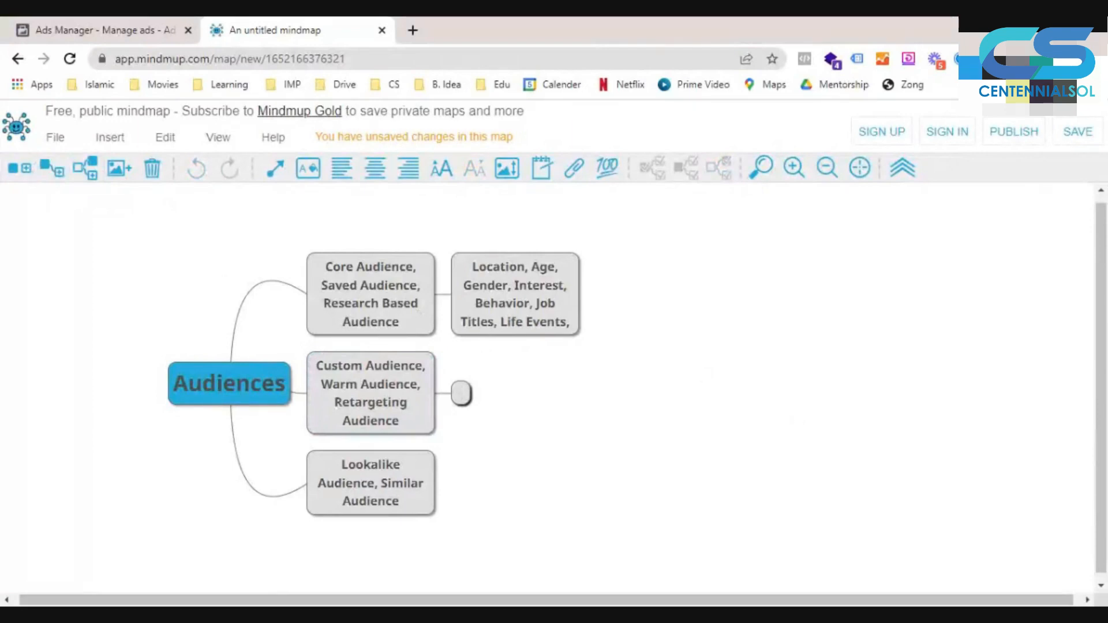
type("Website Visitors,")
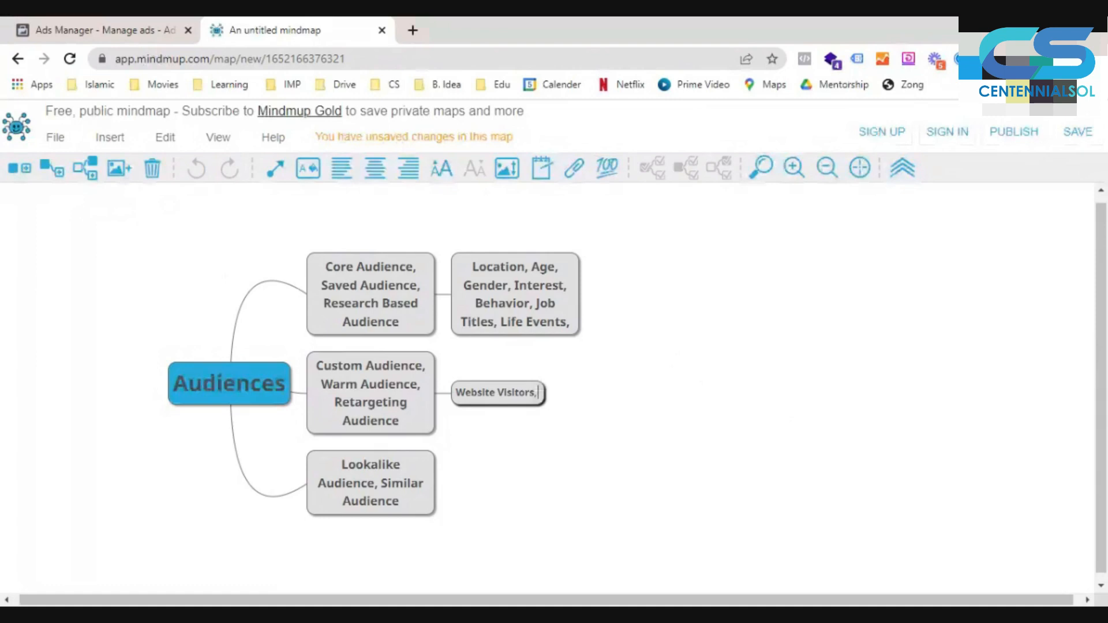
type(" FB En")
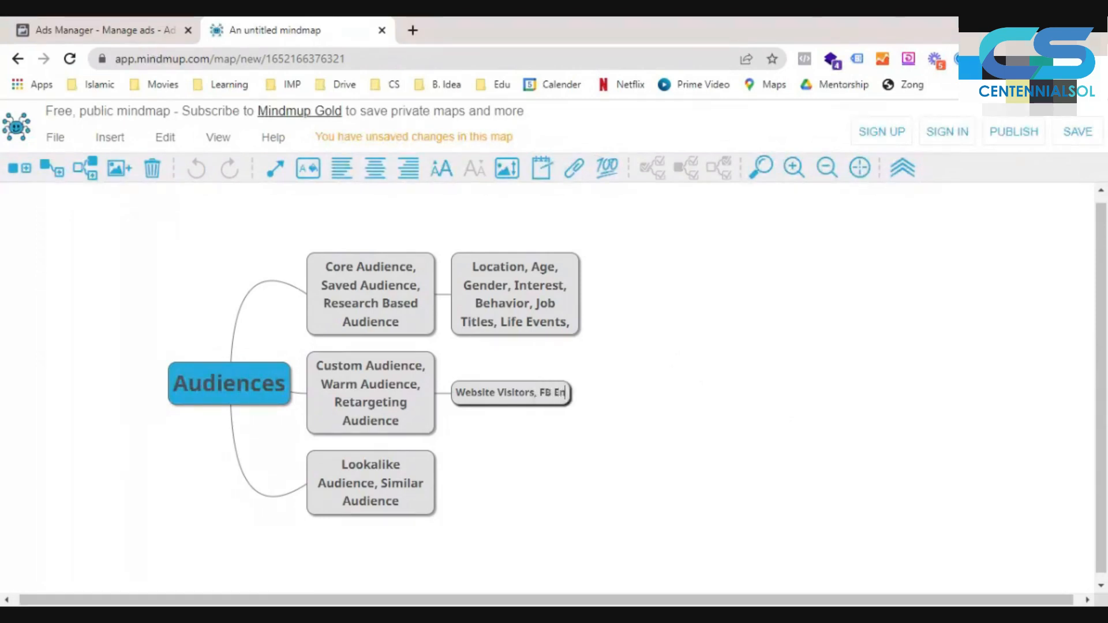
type("gagers, ")
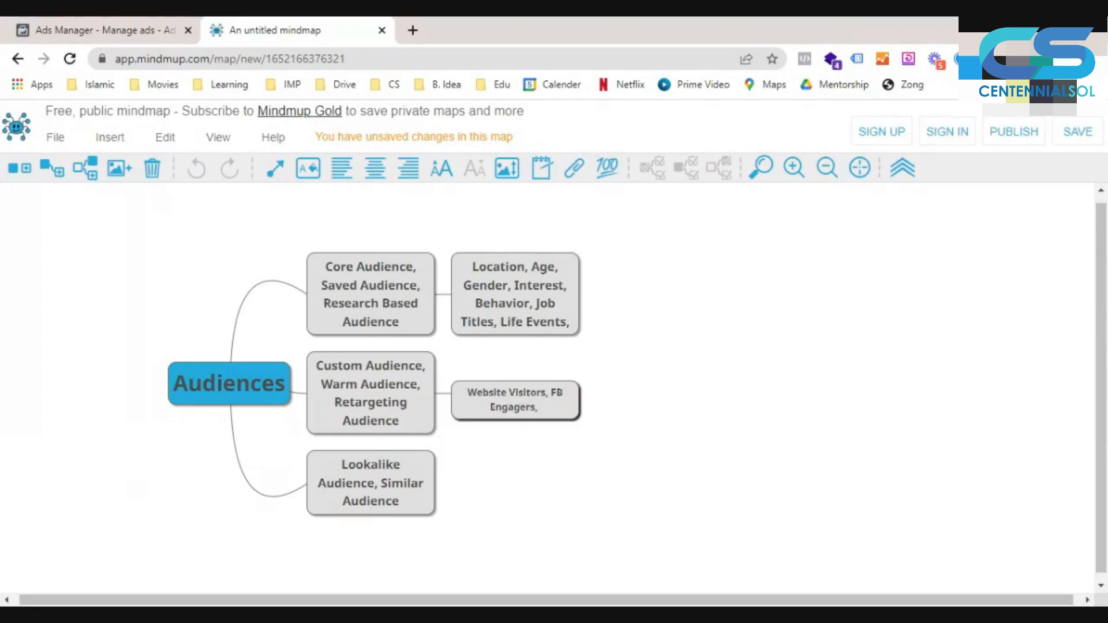
type("IG Eng")
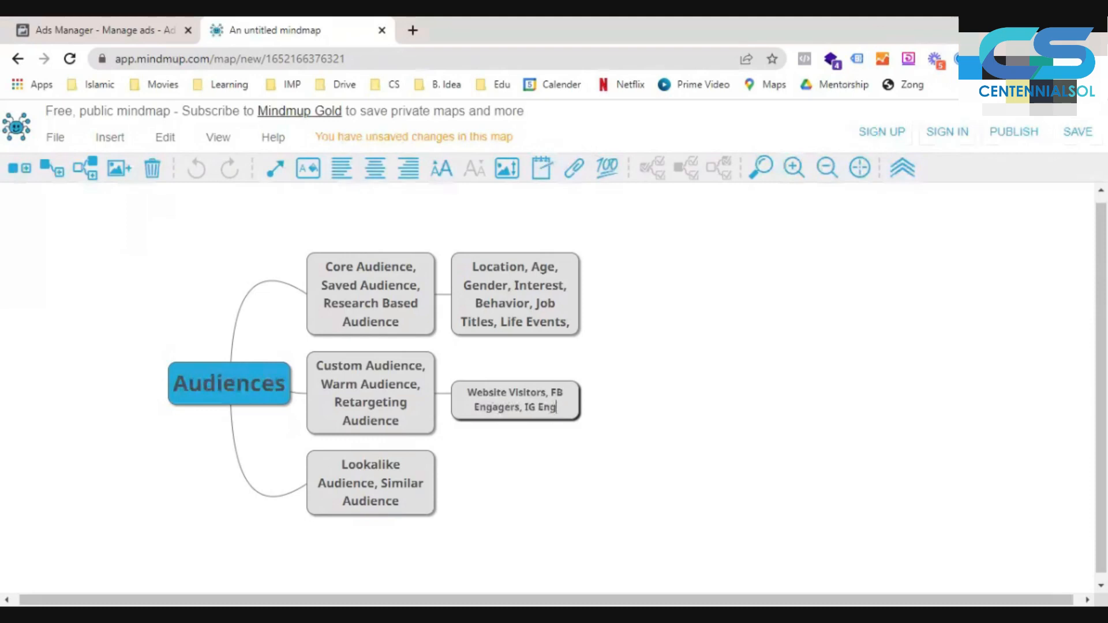
type("agers,")
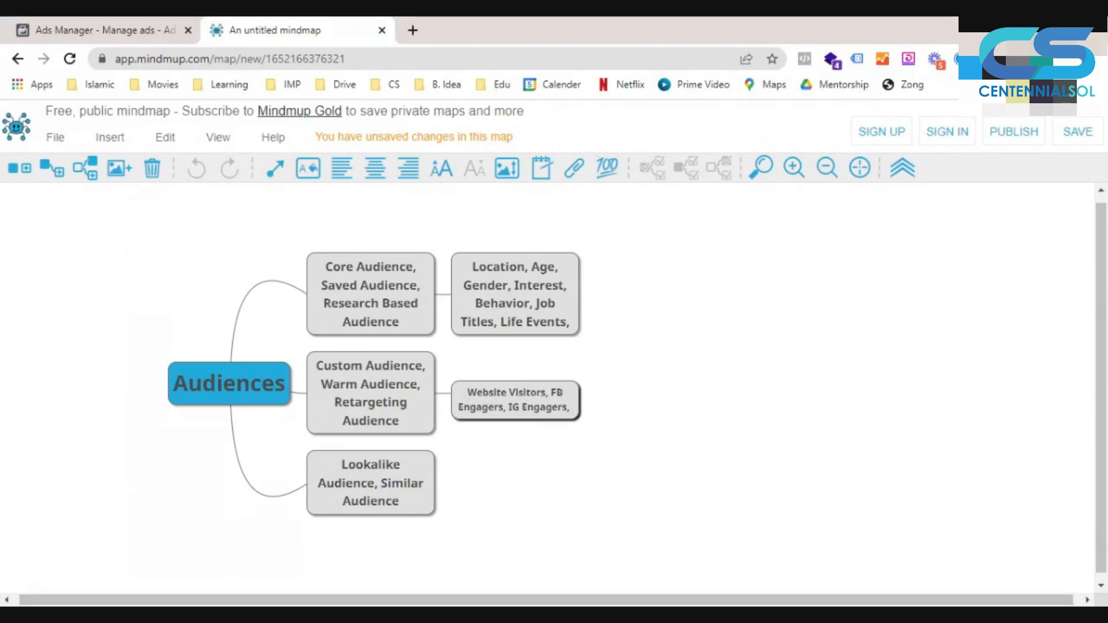
type("Leads,")
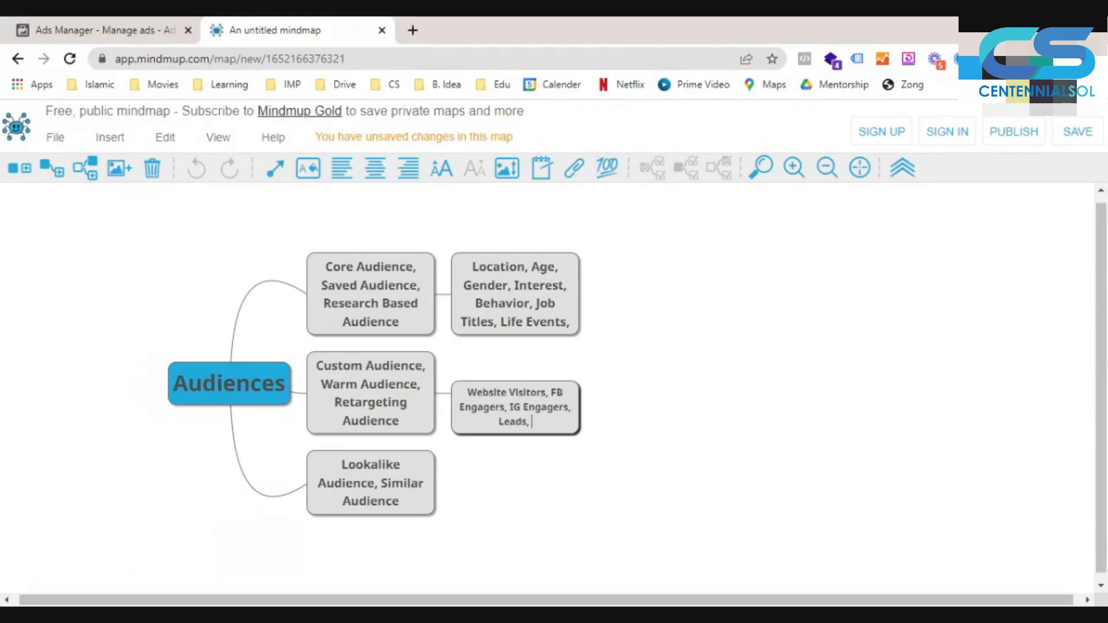
type(" Shop Innt")
- Extend the custom audience's child node with "Shop Interaction, Customer Data" and enlarge its font
key("BackSpace")
key("BackSpace")
type("teraction")
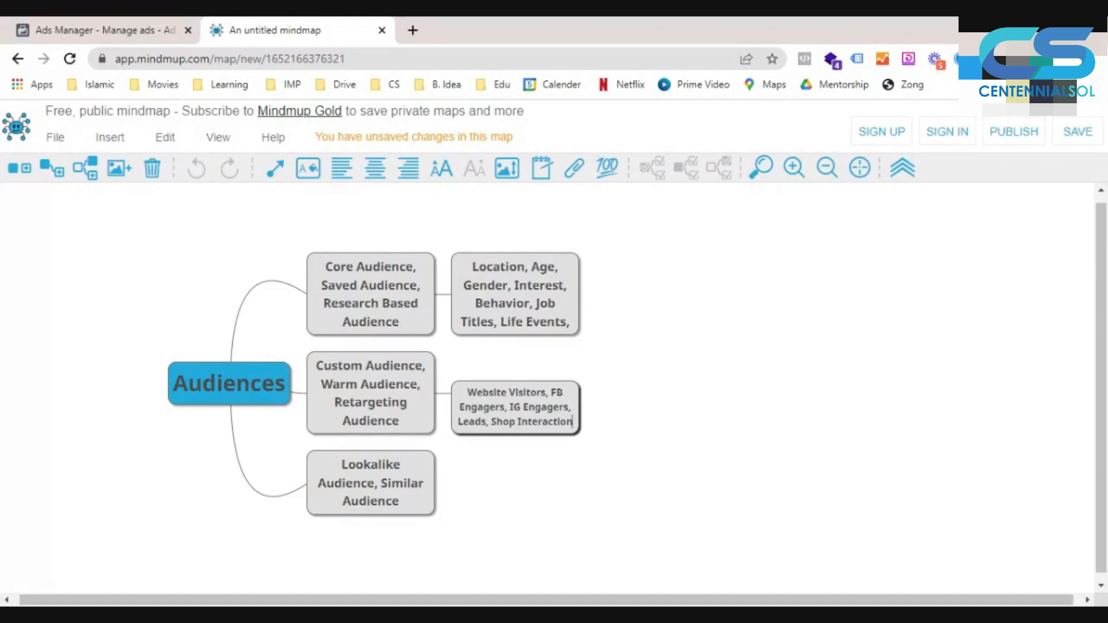
type(", ")
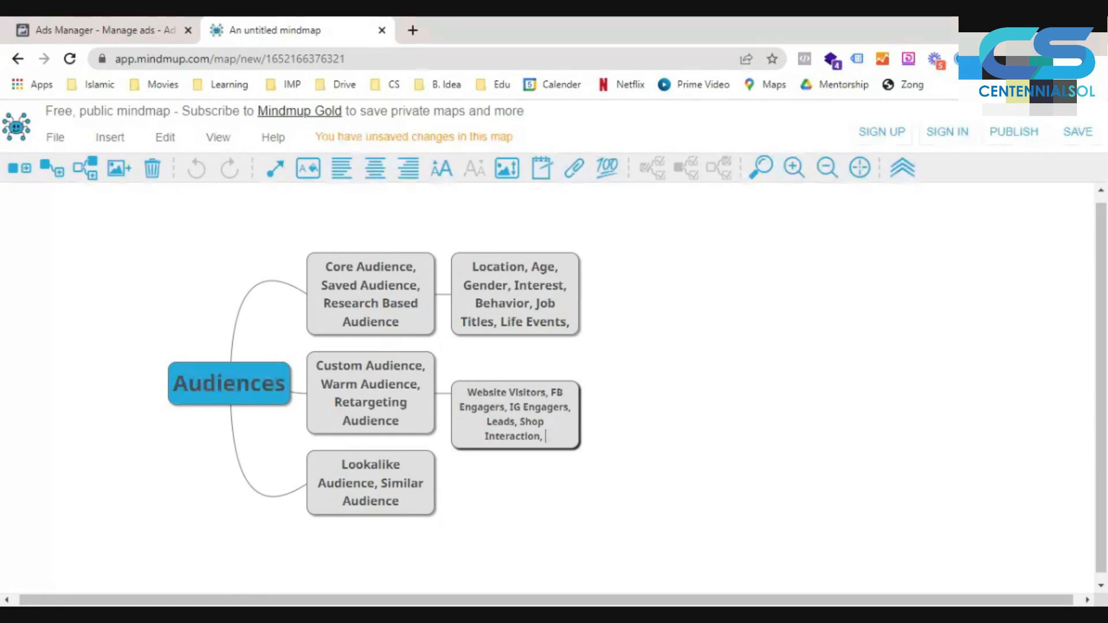
type("Email")
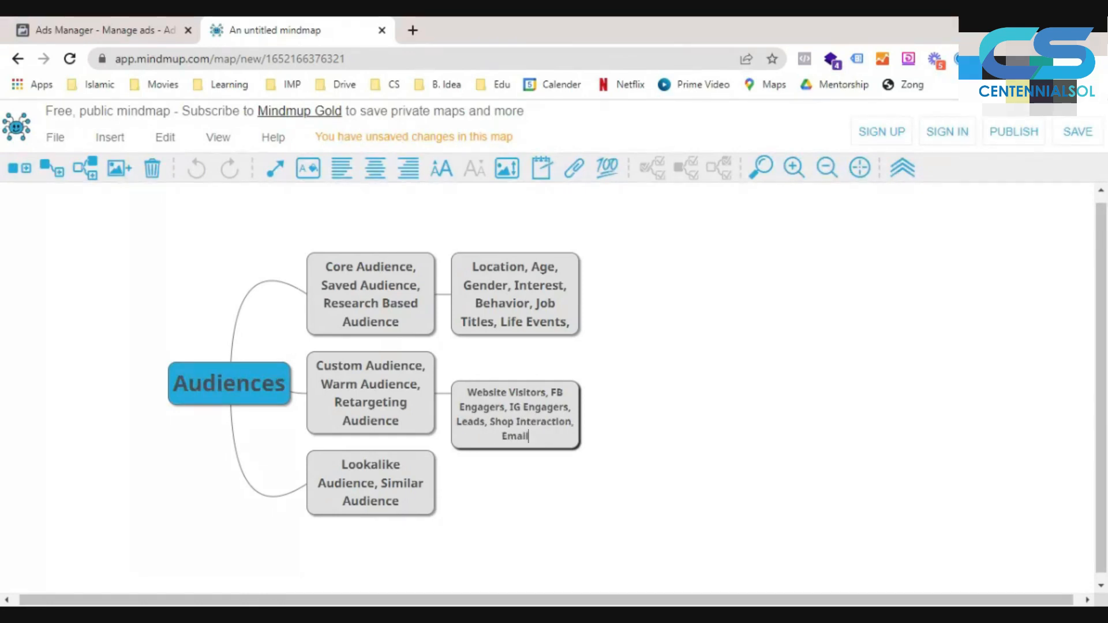
key("BackSpace")
key("BackSpace")
key("BackSpace")
key("BackSpace")
key("BackSpace")
type("Customer Data")
left_click(443, 175)
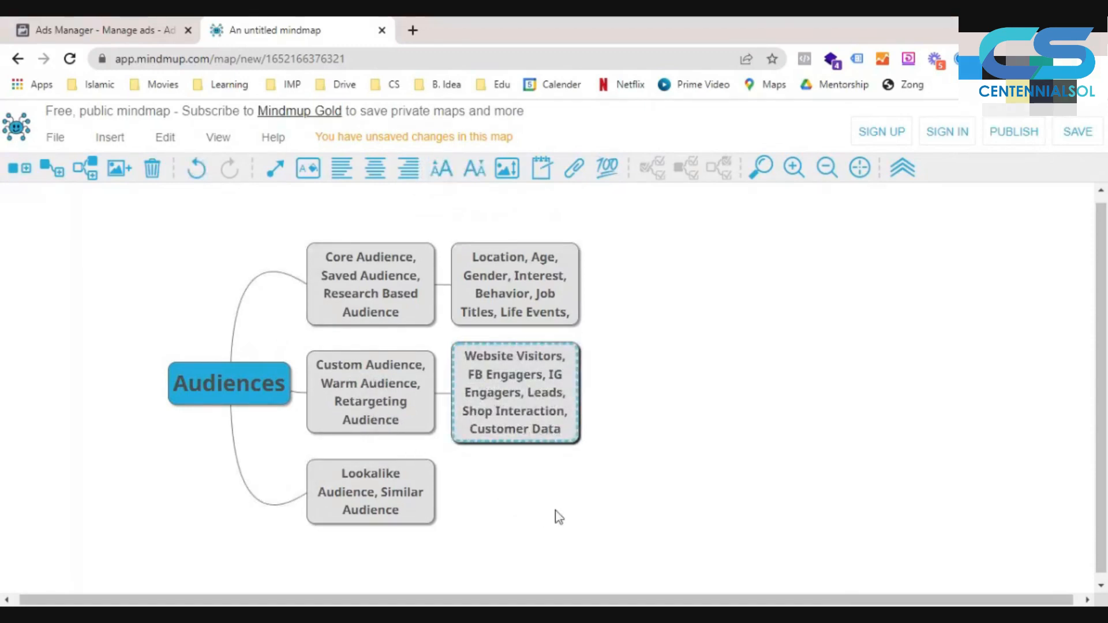
- Add a child node to the lookalike audience node reading "Seed Data (Custom Audience)" and enlarge its font
left_click(387, 511)
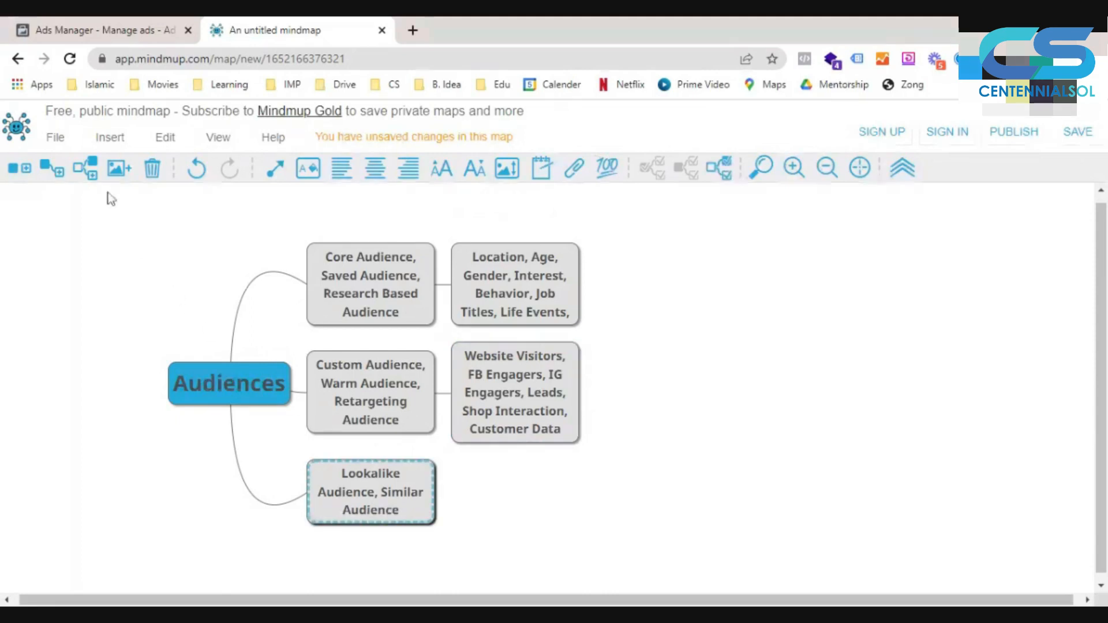
left_click(52, 168)
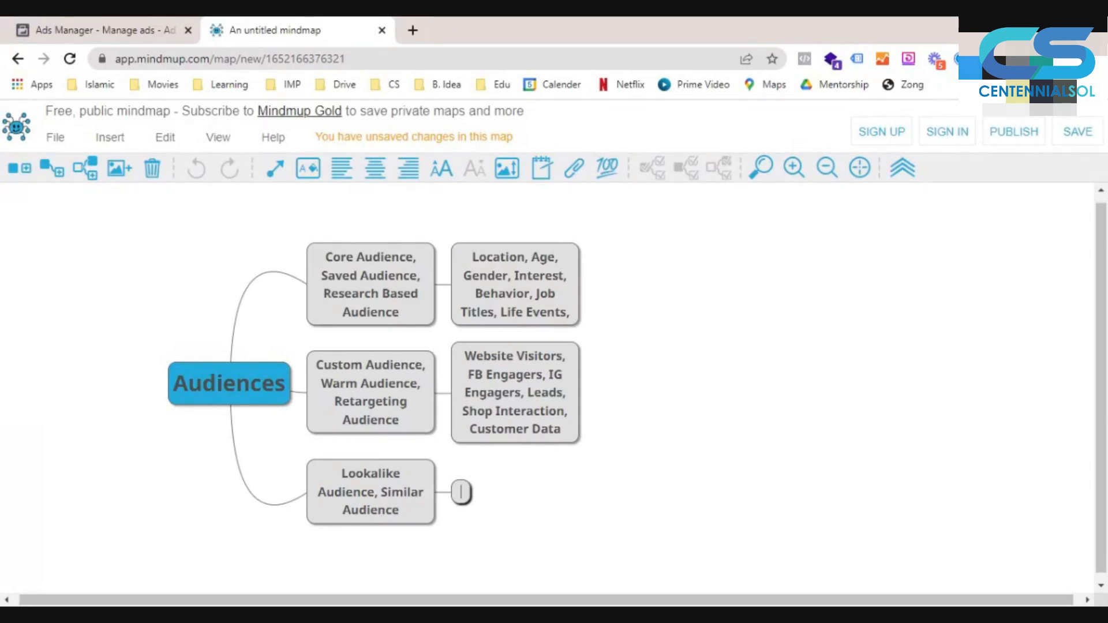
type("See")
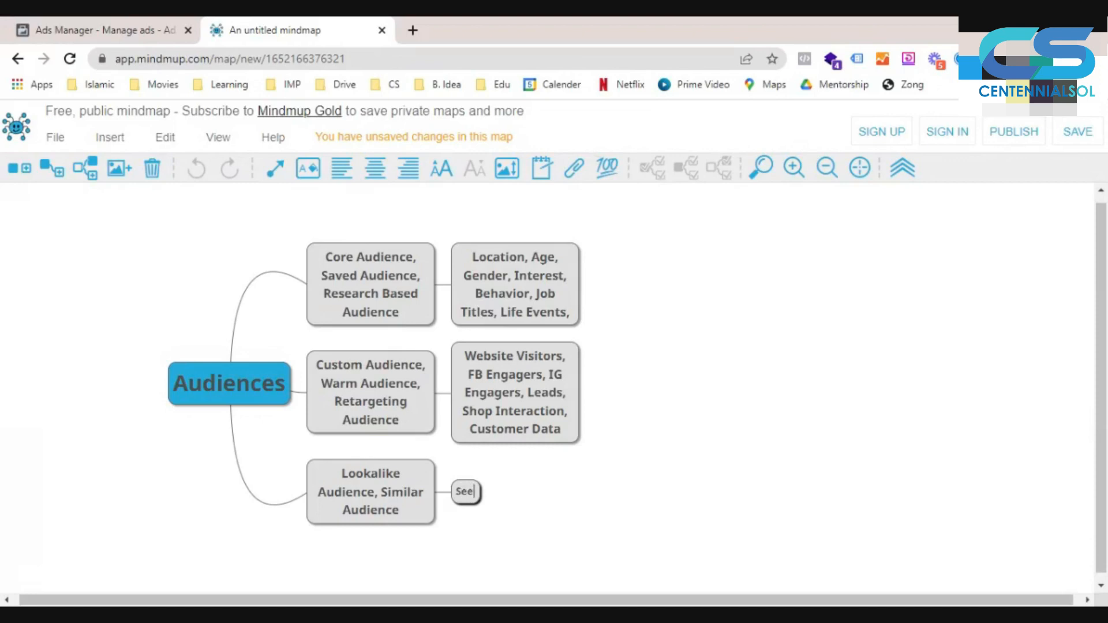
type("d Data ")
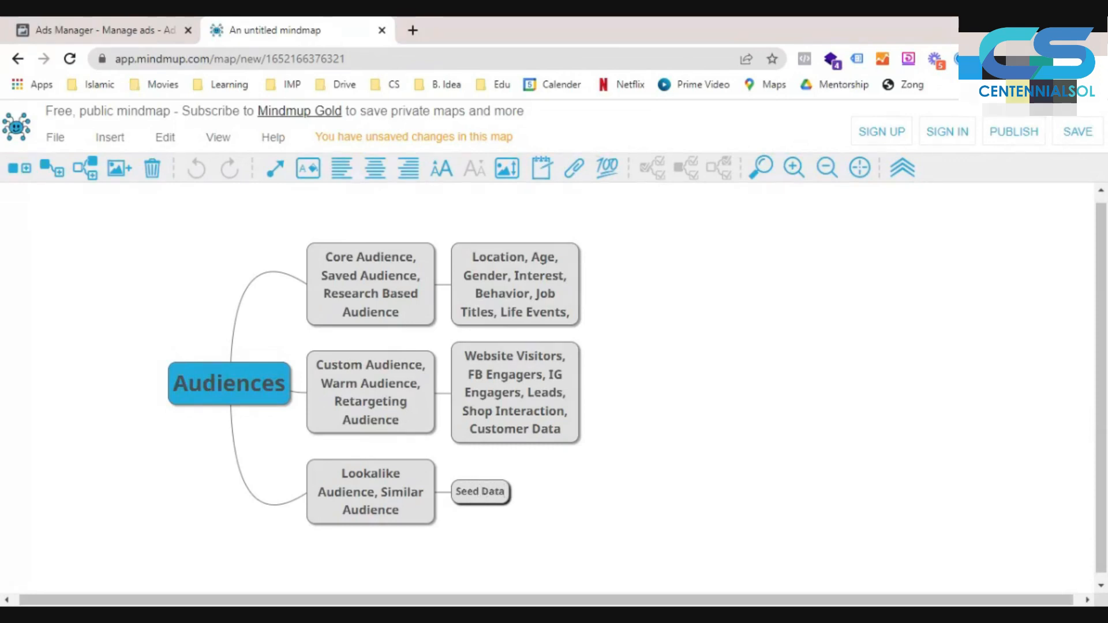
type("(Custom Aud")
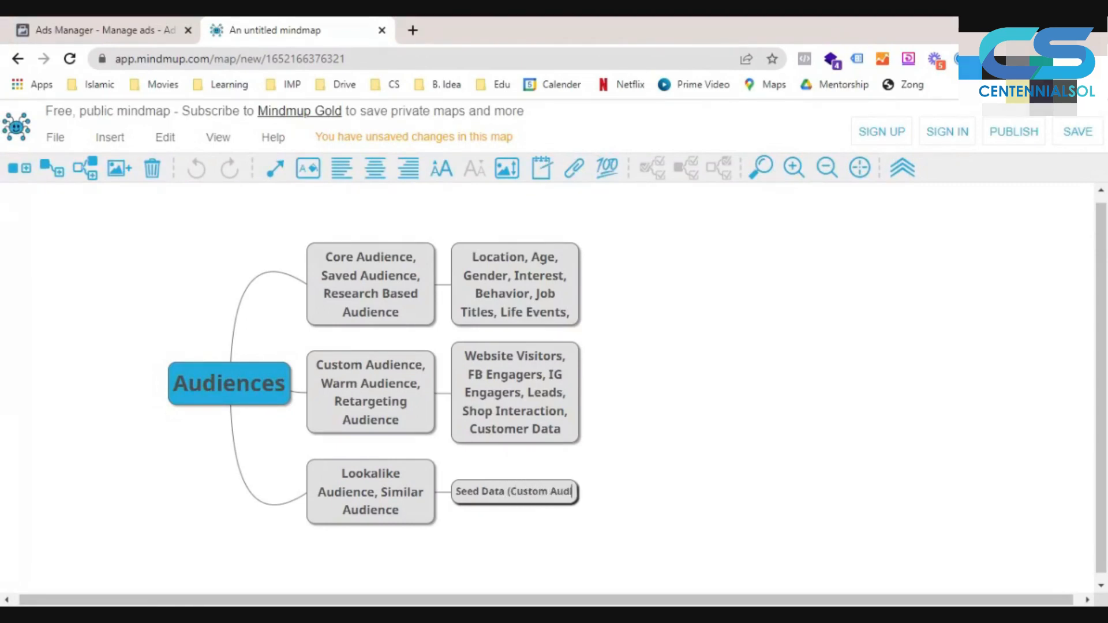
type("ience)")
key("Return")
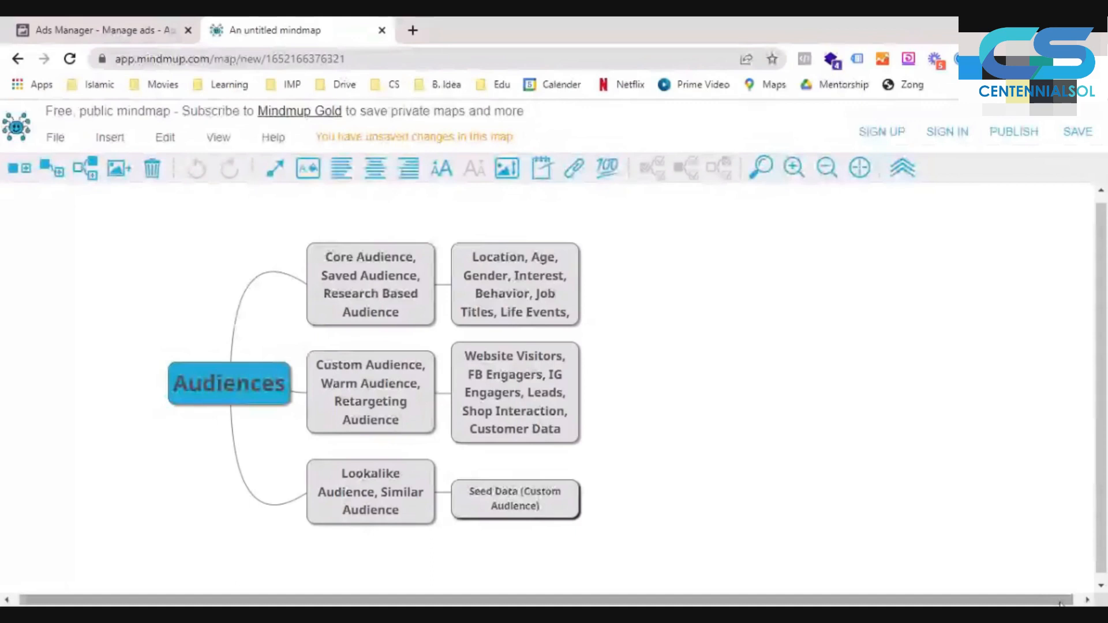
key("Return")
left_click(201, 386)
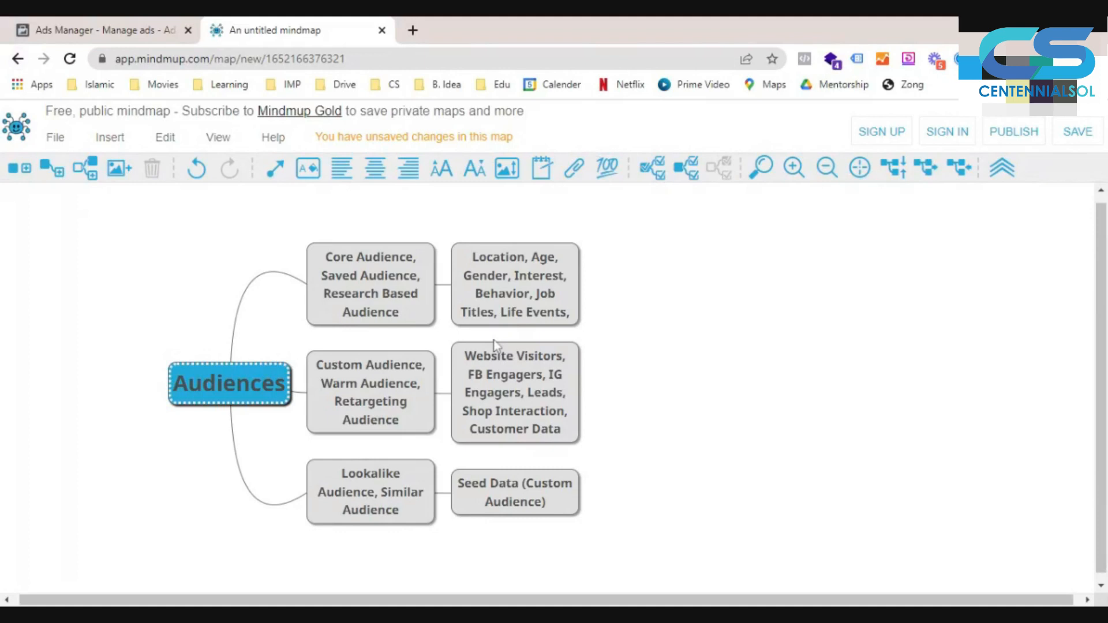
- Switch to Ads Manager and open the saved audience choices in the New Traffic Ad Set's Audience section
left_click(124, 24)
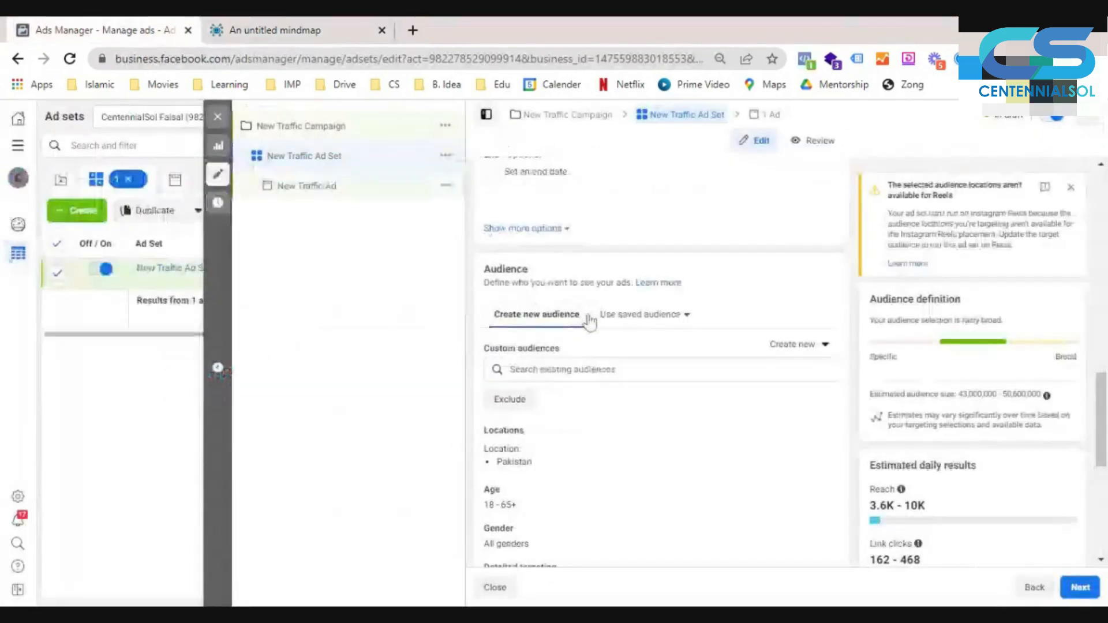
scroll(588, 321, "down", 2)
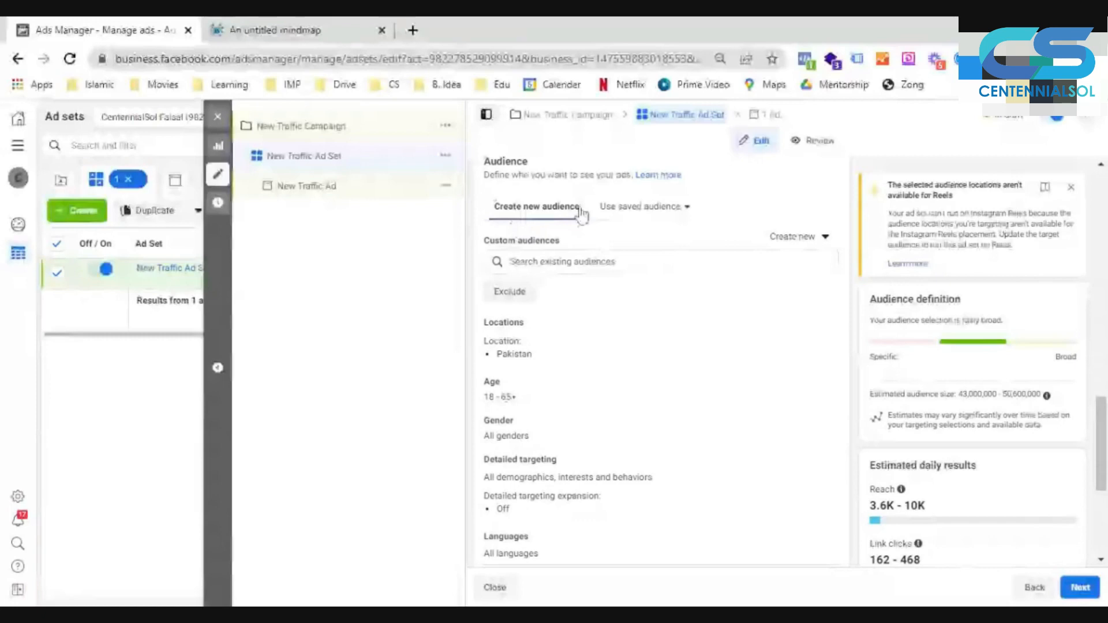
left_click(687, 213)
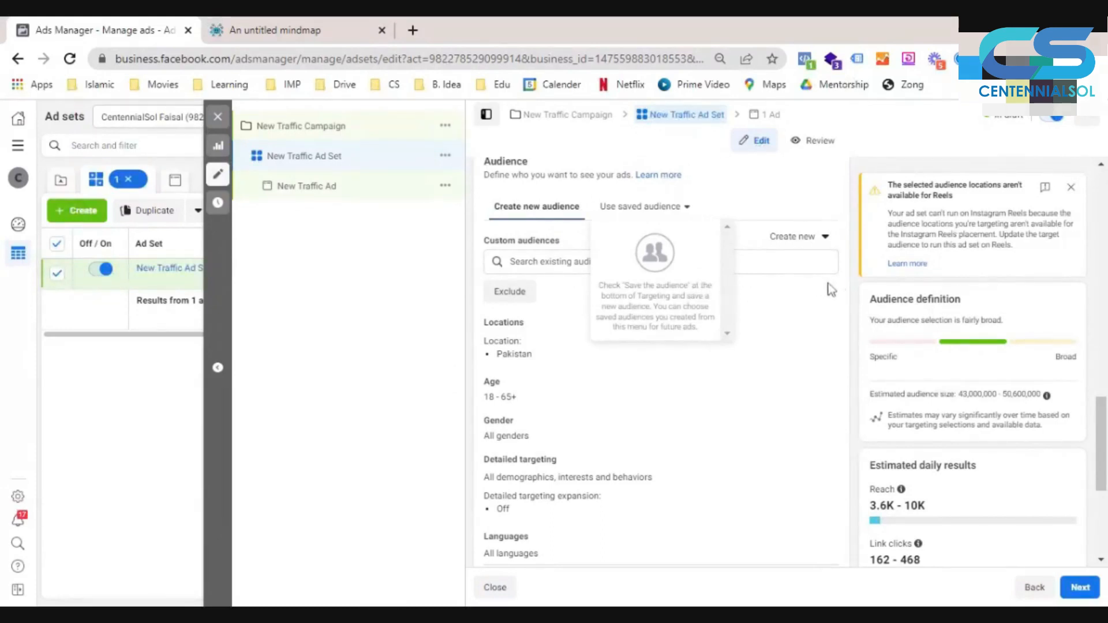
- Close the saved audience choices and add United States to the ad set's included locations
left_click(864, 289)
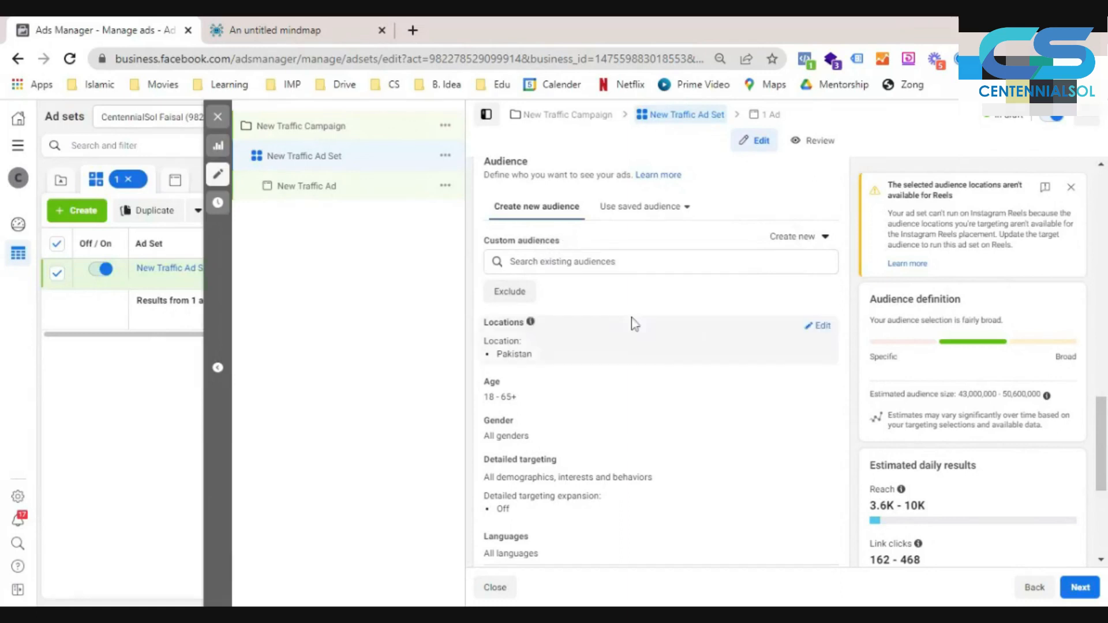
scroll(632, 317, "down", 1)
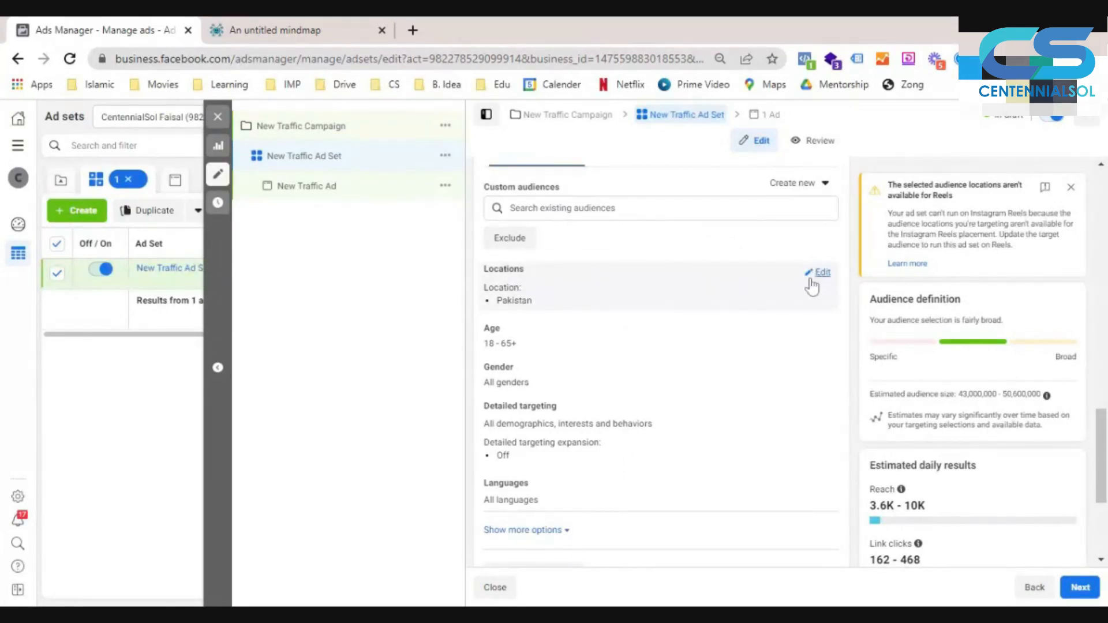
left_click(811, 279)
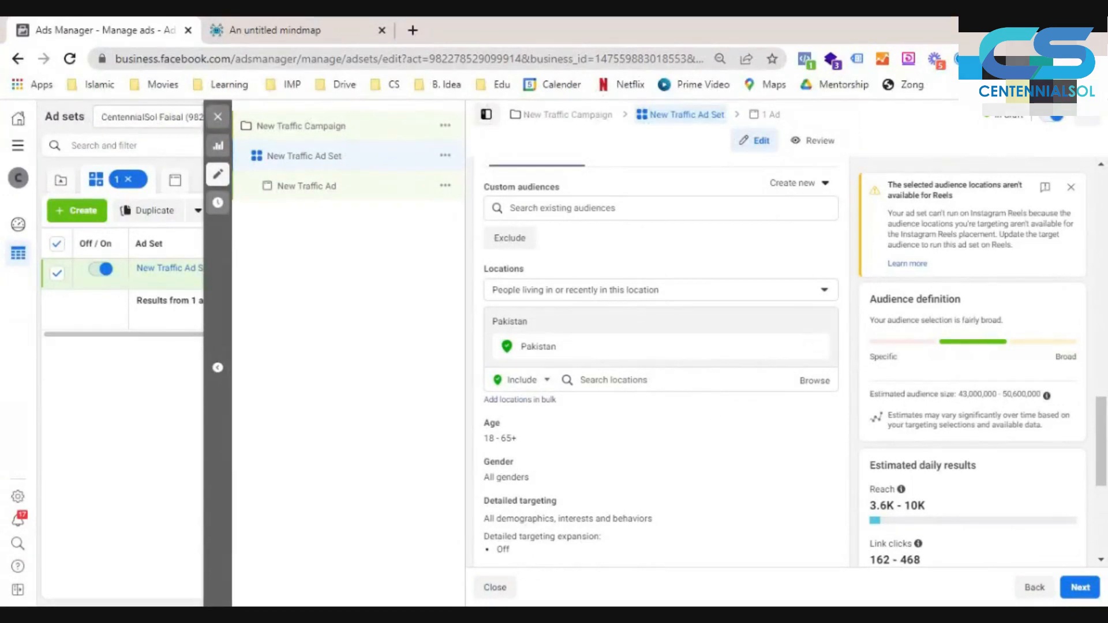
left_click(693, 380)
type("un")
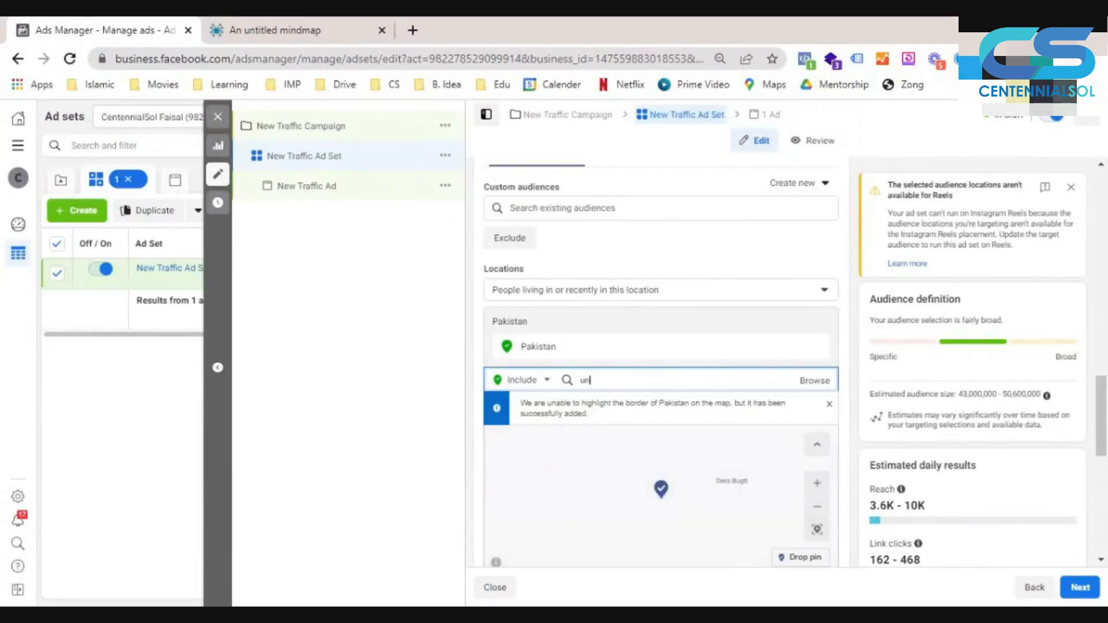
type("ited states")
scroll(759, 358, "down", 2)
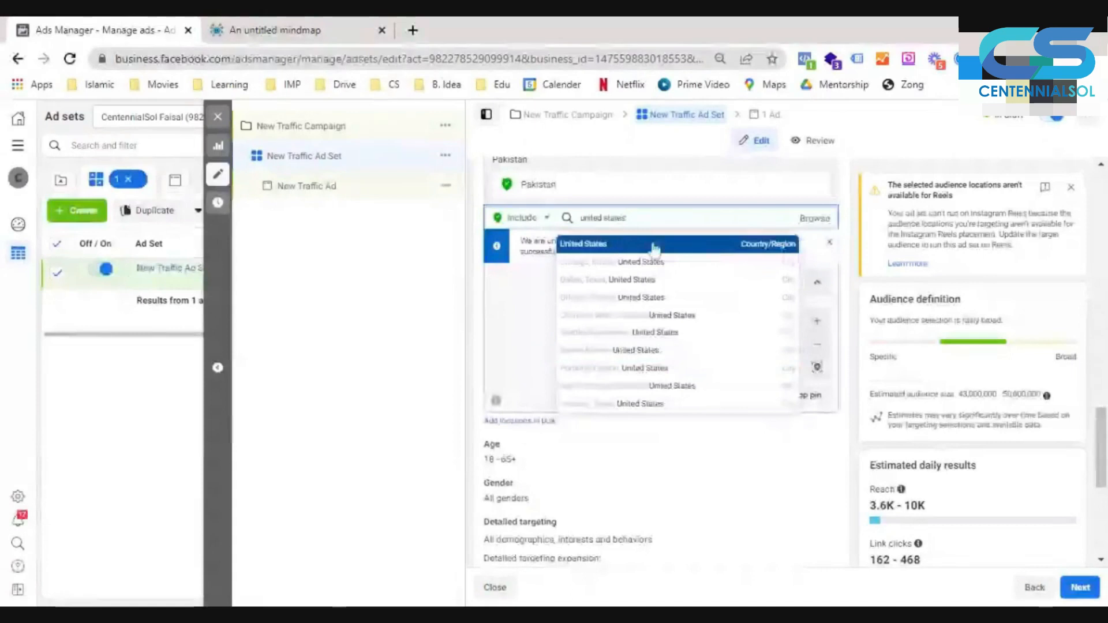
left_click(716, 247)
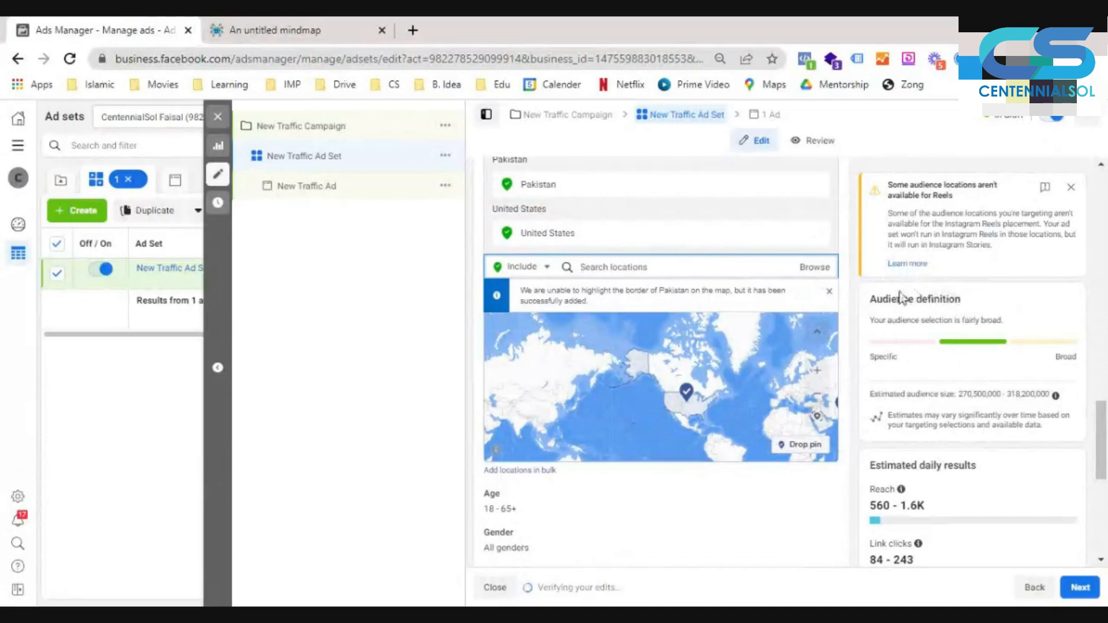
- Switch the location search to Exclude and exclude the state of Alaska from the targeting
left_click(539, 269)
left_click(516, 296)
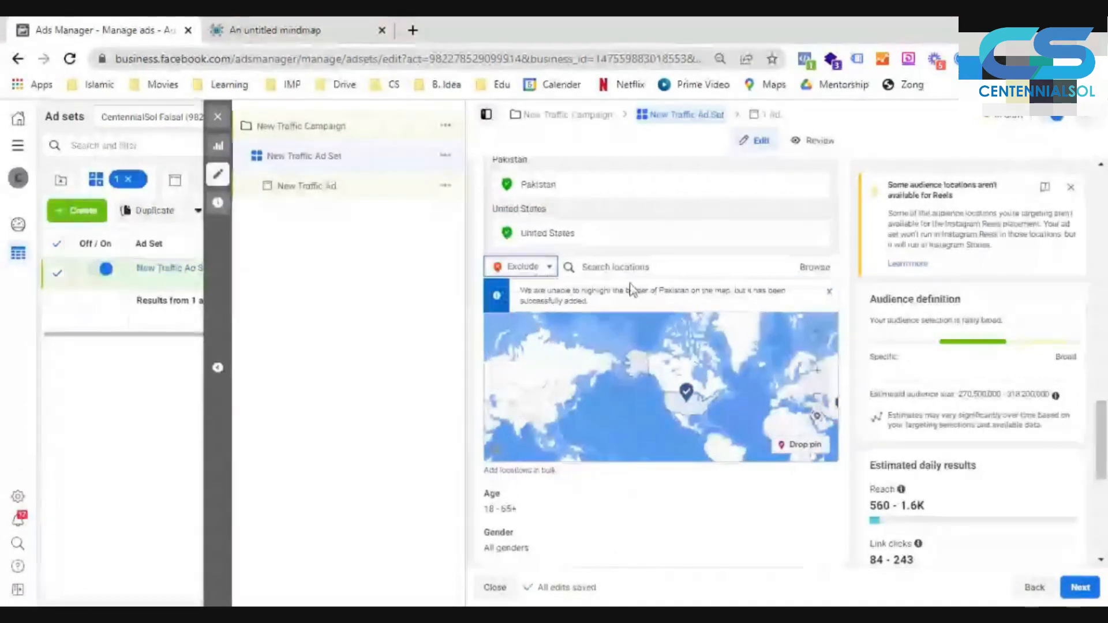
left_click(584, 267)
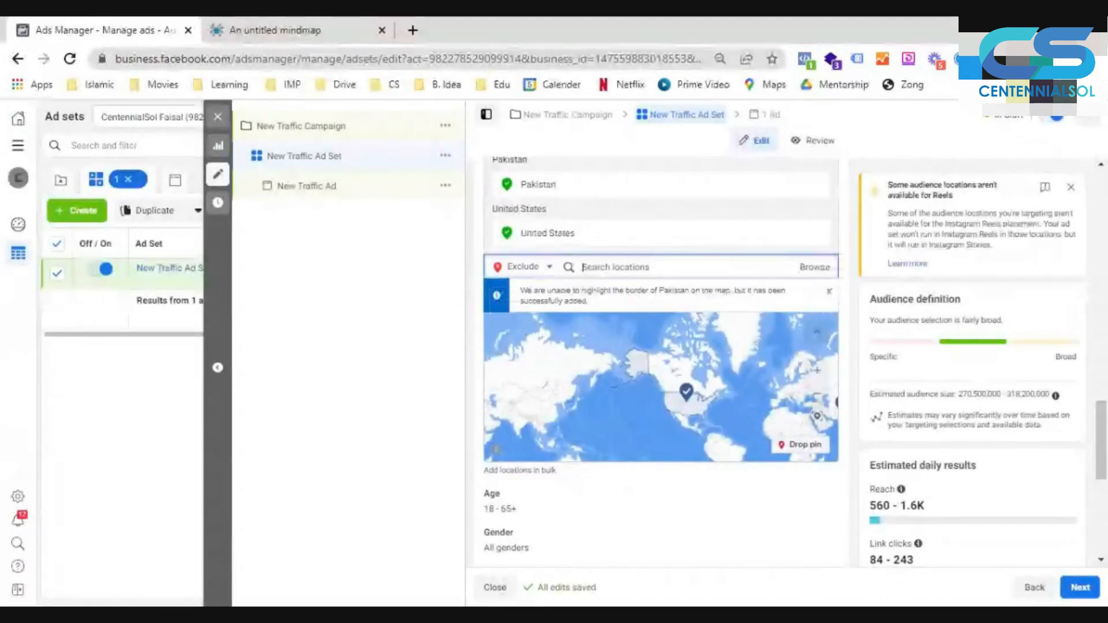
type("hawa")
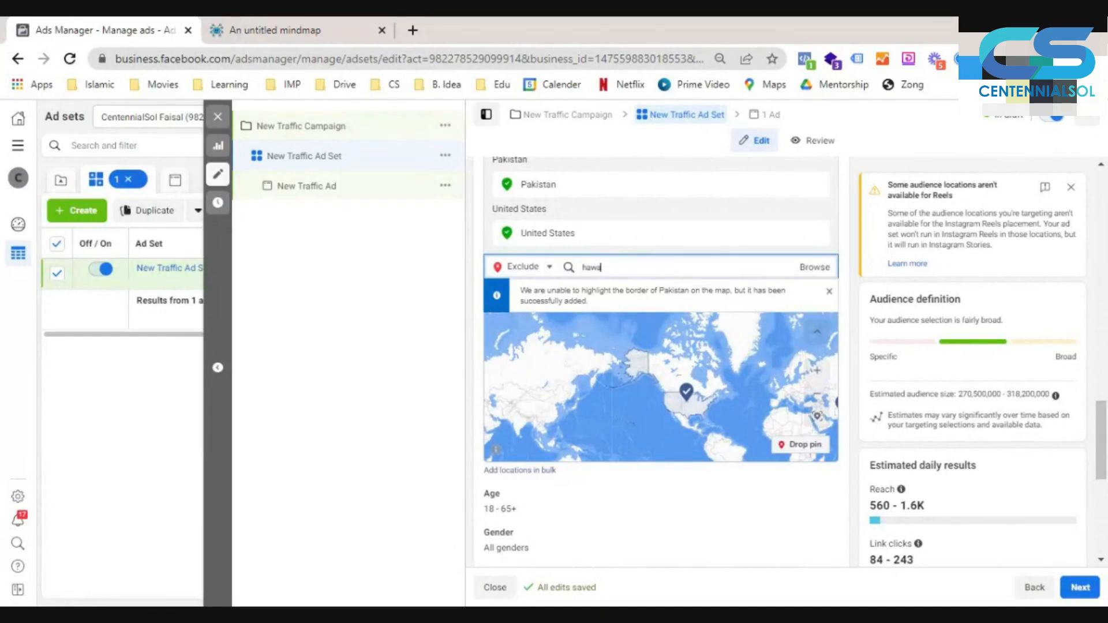
key("BackSpace")
key("BackSpace")
key("BackSpace")
key("BackSpace")
type("alaska")
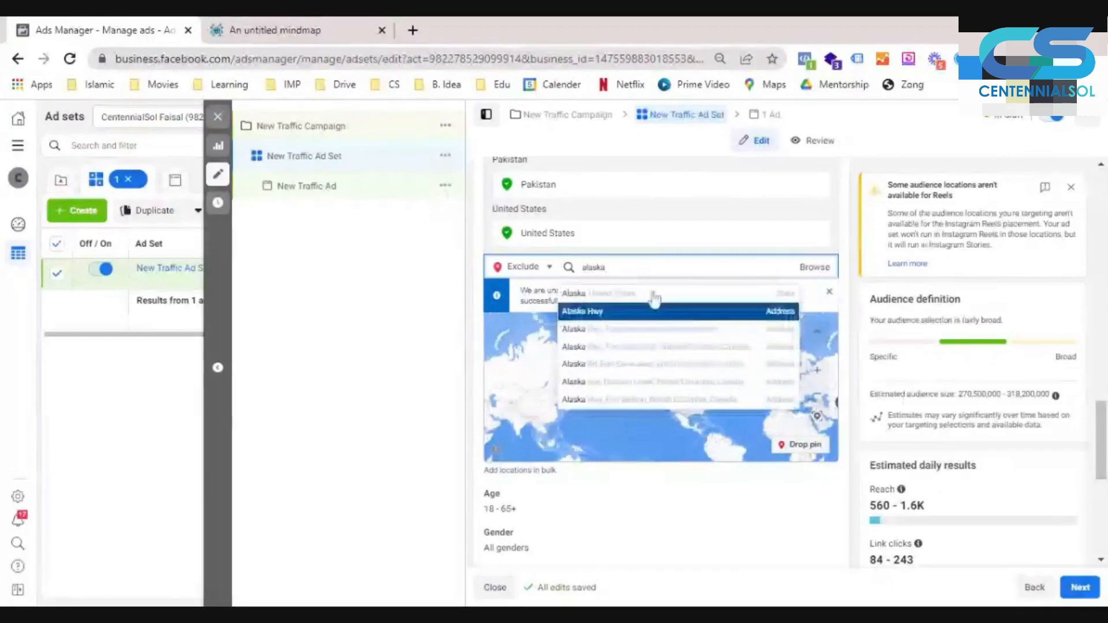
key("Return")
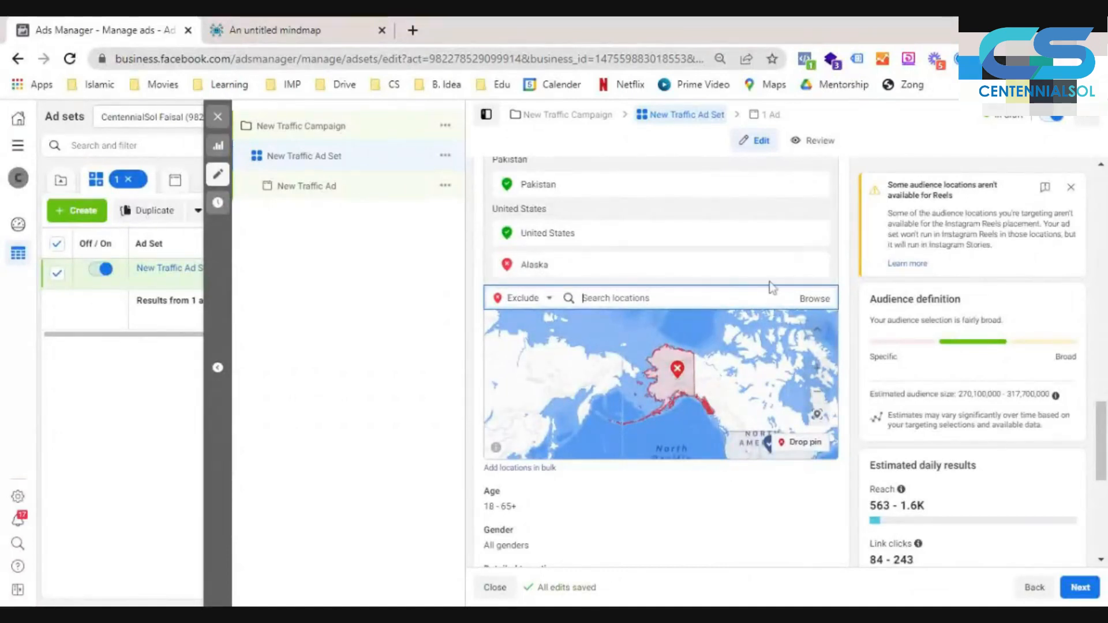
- Replace the Alaska exclusion with the state of New York, United States
left_click(817, 265)
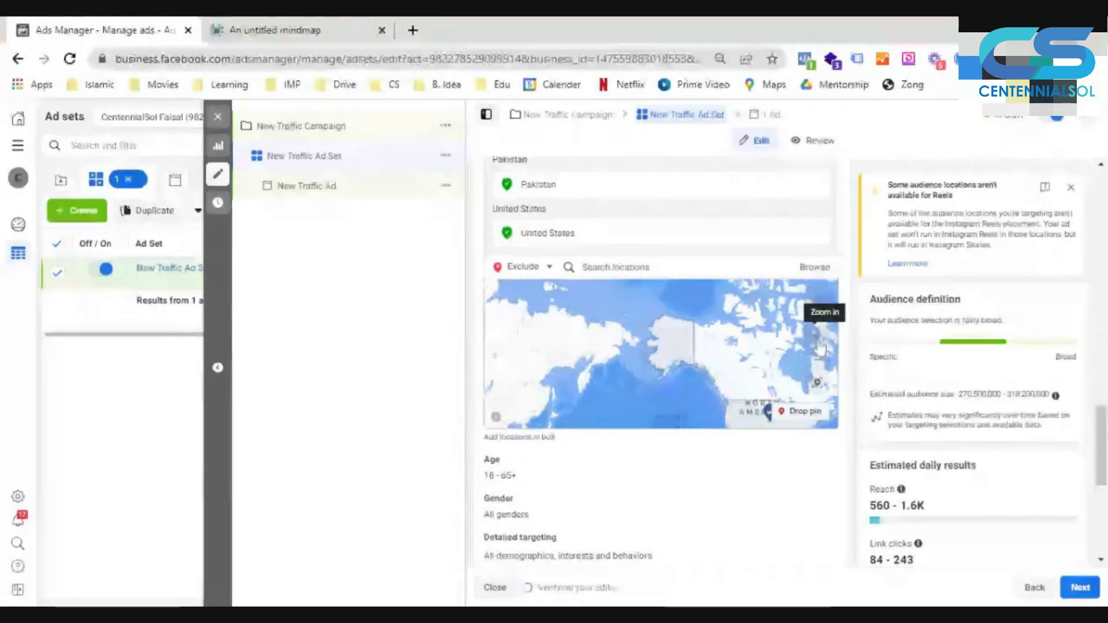
scroll(724, 331, "up", 5)
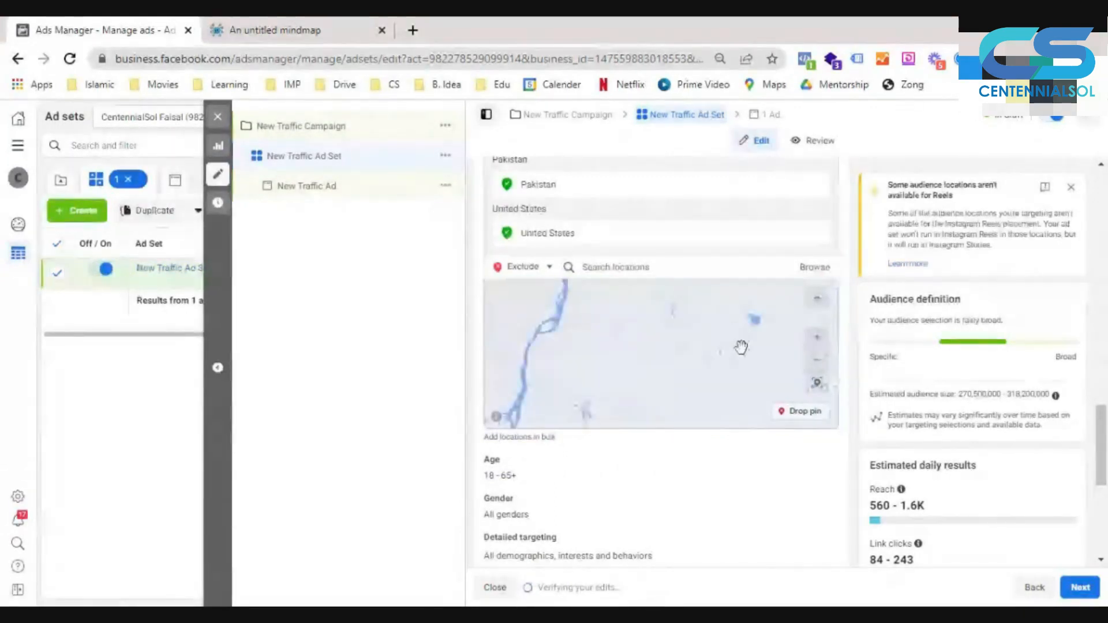
scroll(699, 352, "up", 3)
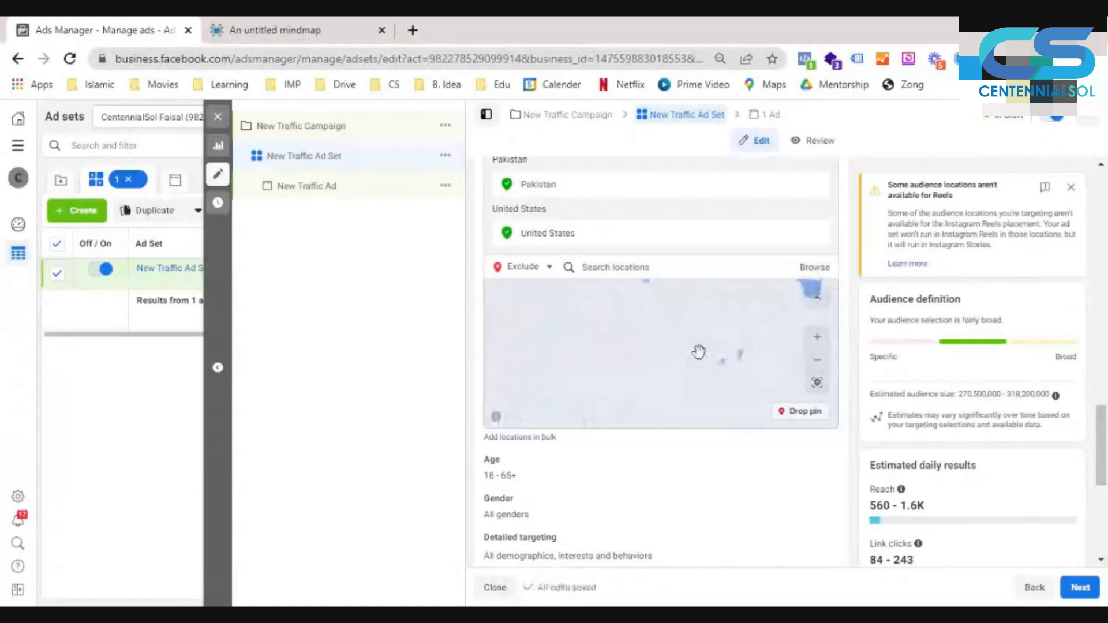
left_click(635, 266)
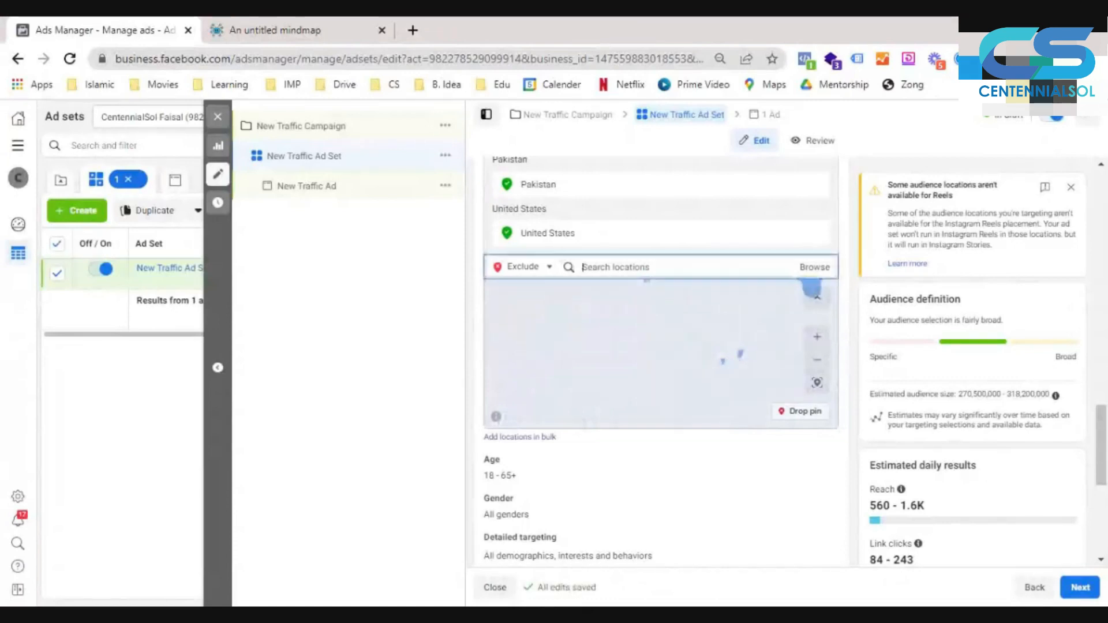
type("new w")
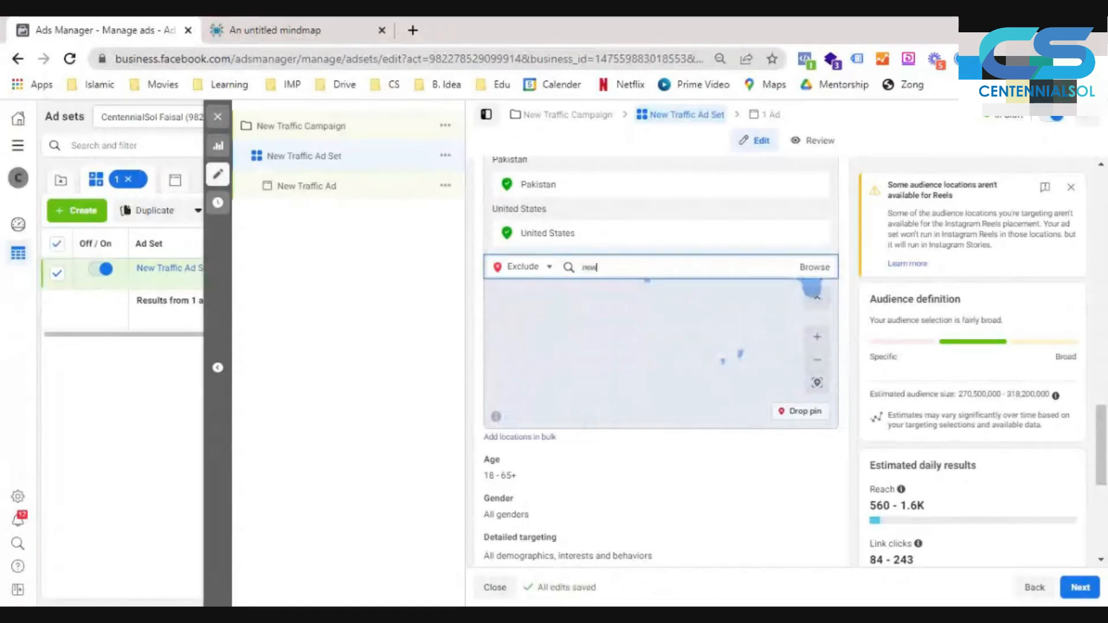
key("BackSpace")
type("york")
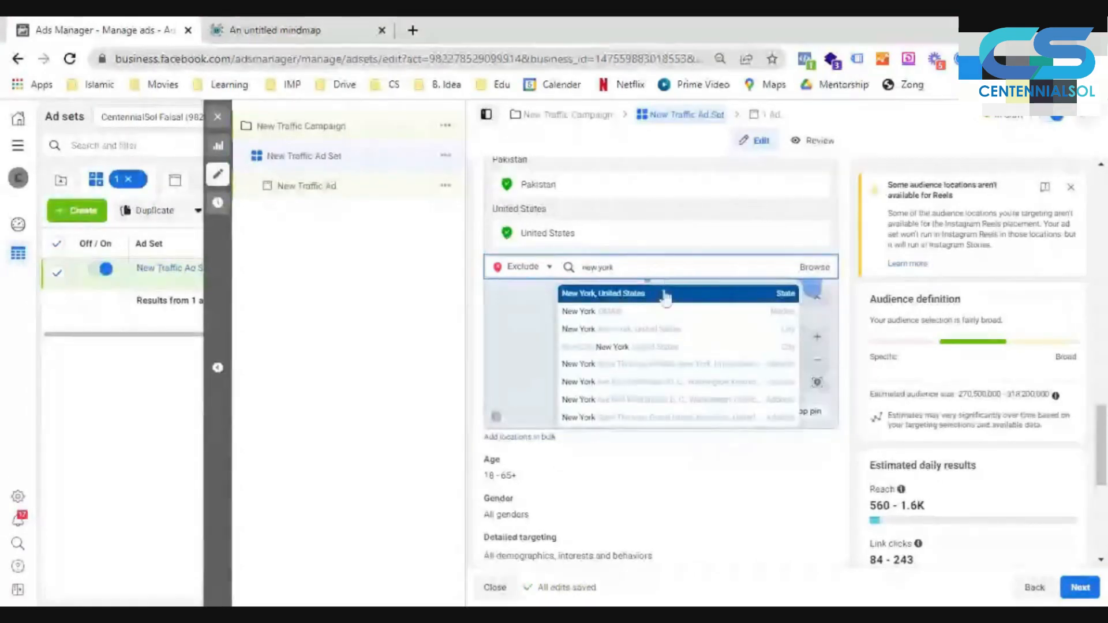
left_click(666, 296)
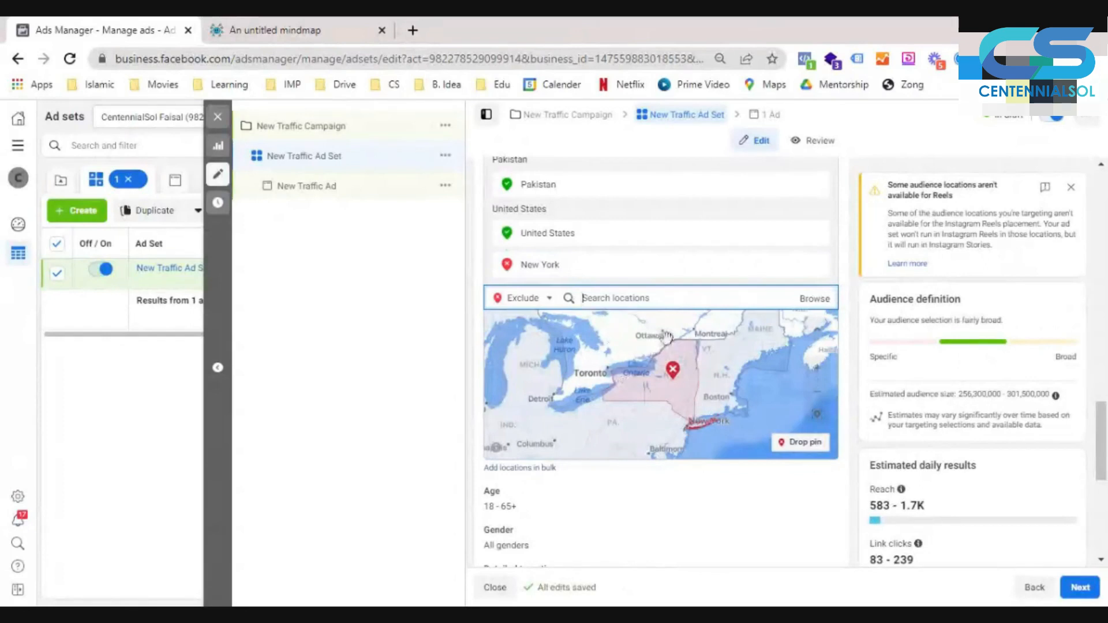
- Switch the location search back to Include, drop a pin on the map near Ottawa, Canada, and remove that pin location
left_click_drag(623, 367, 629, 397)
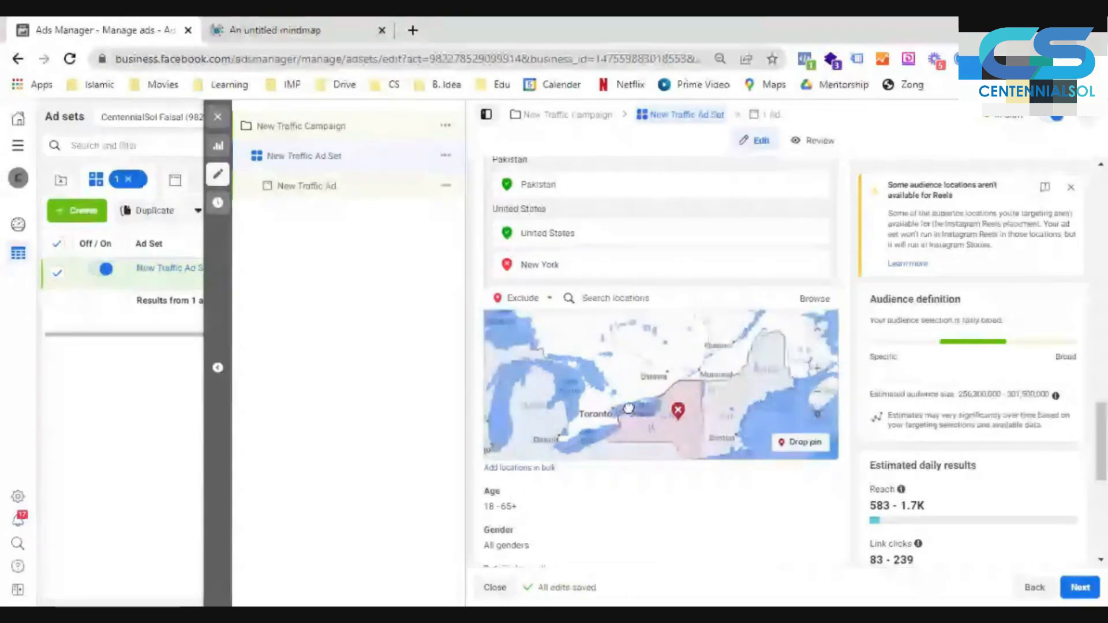
left_click(523, 298)
left_click(520, 319)
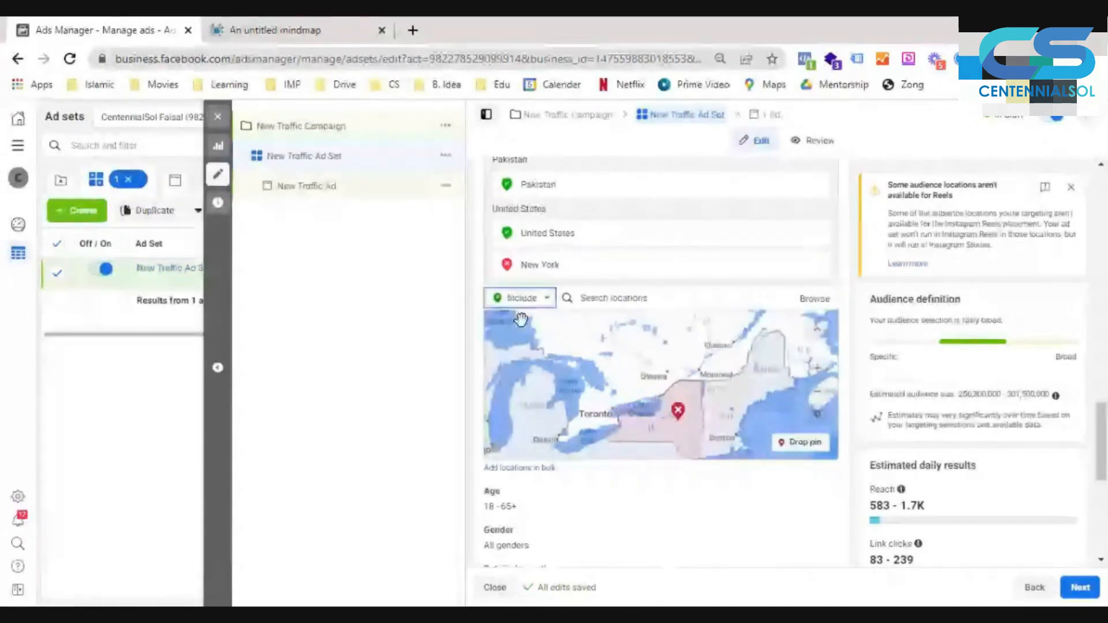
left_click(820, 447)
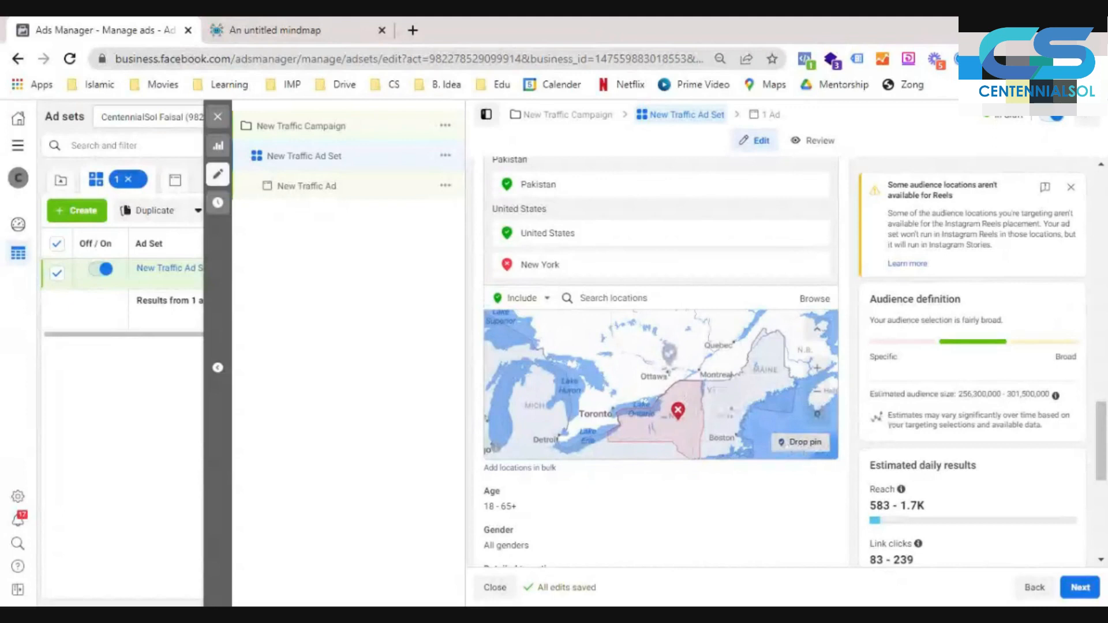
left_click(669, 357)
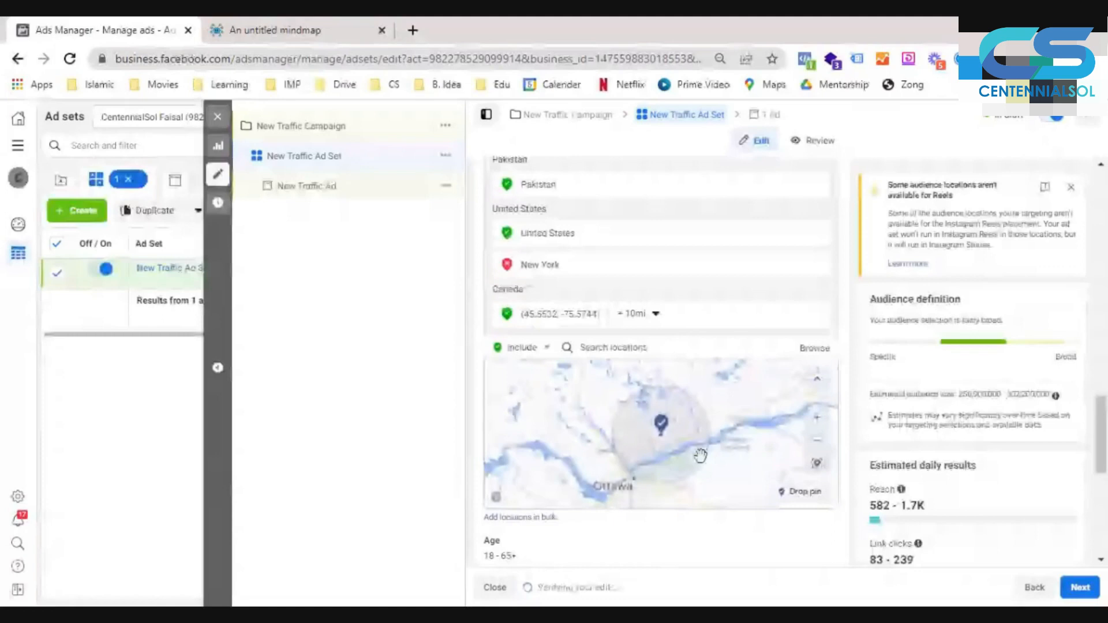
left_click_drag(700, 456, 655, 428)
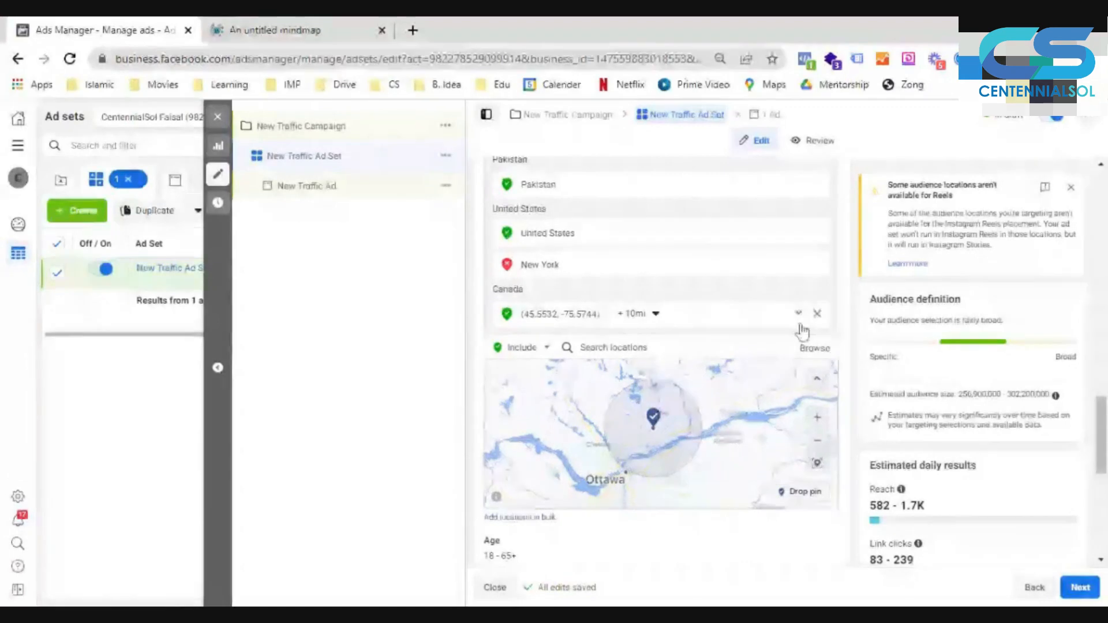
left_click(818, 313)
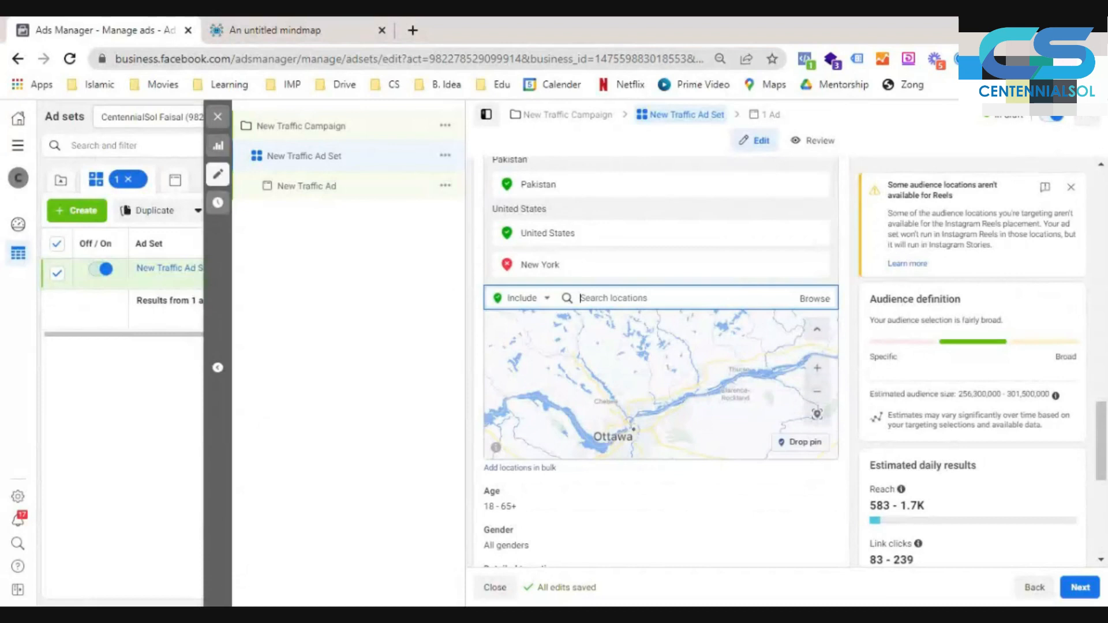
- Start adding locations in bulk and set the location type to Cities
left_click(519, 469)
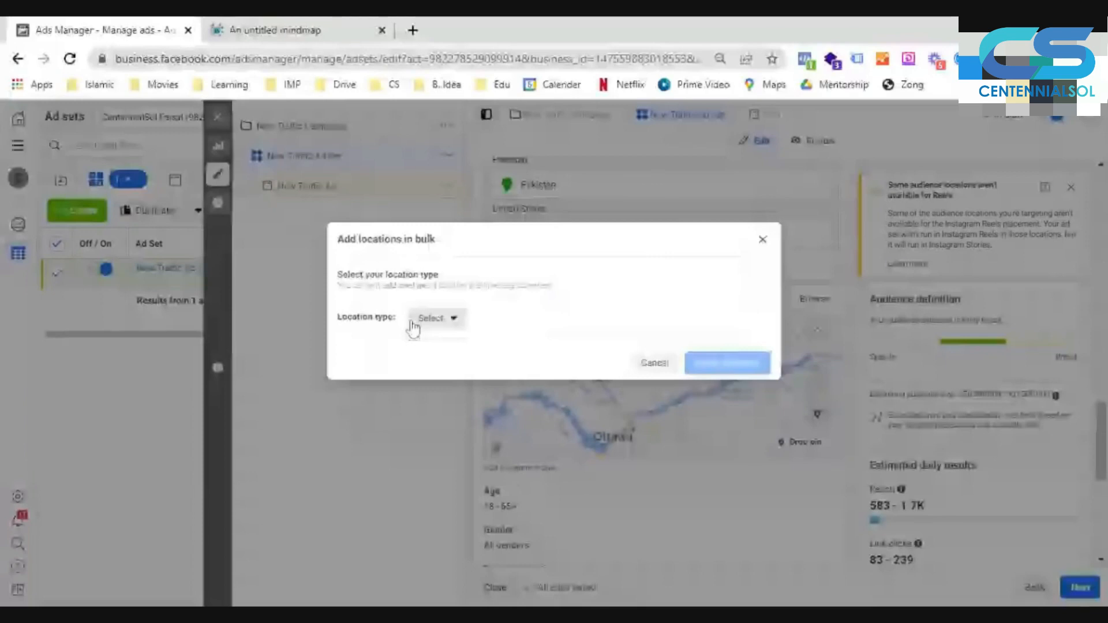
left_click(413, 326)
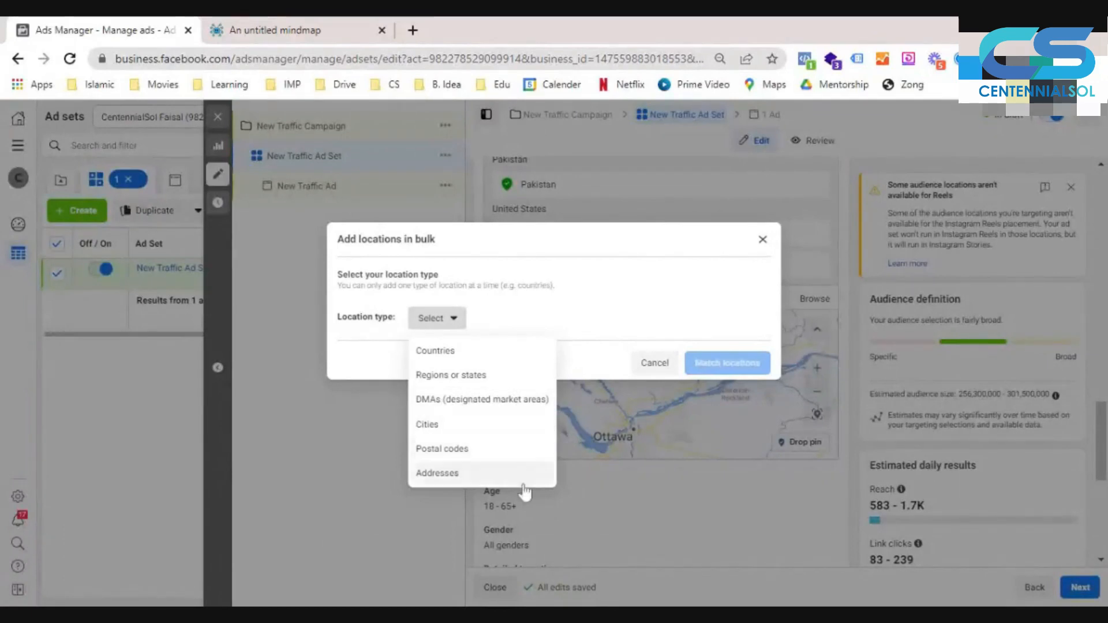
left_click(495, 427)
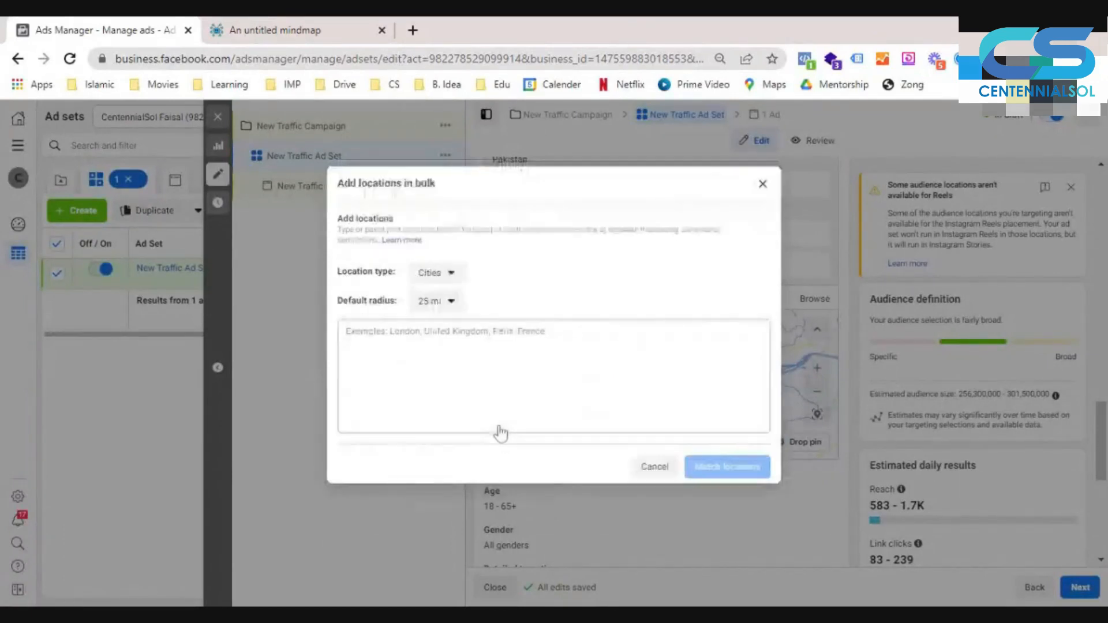
- Enter "New York, London, Washington," as the bulk city list and match the locations
left_click(496, 369)
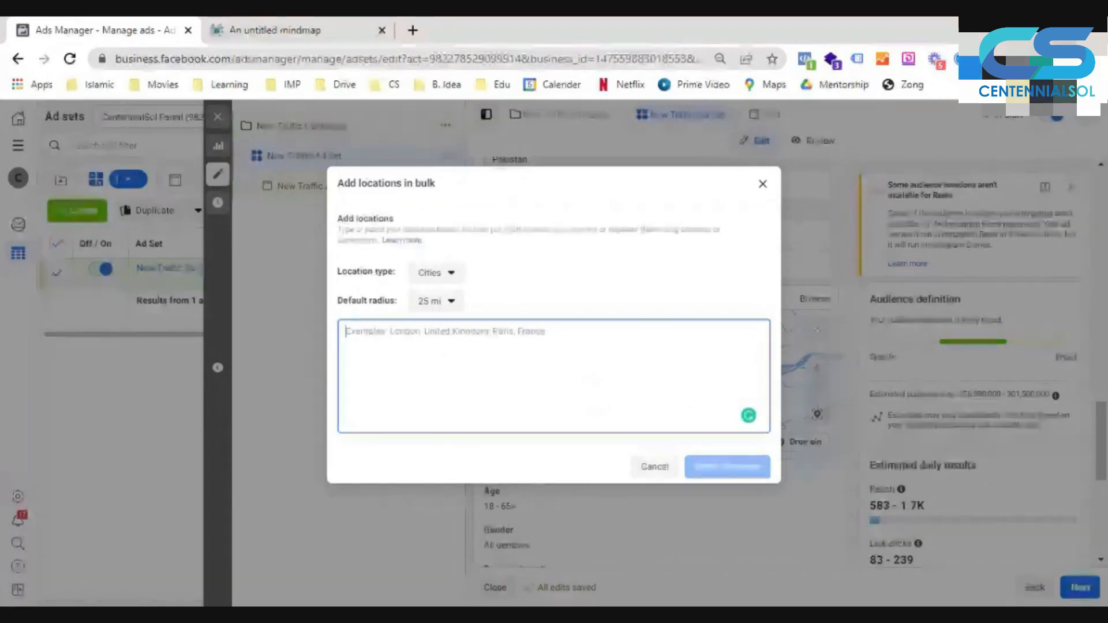
type("New York")
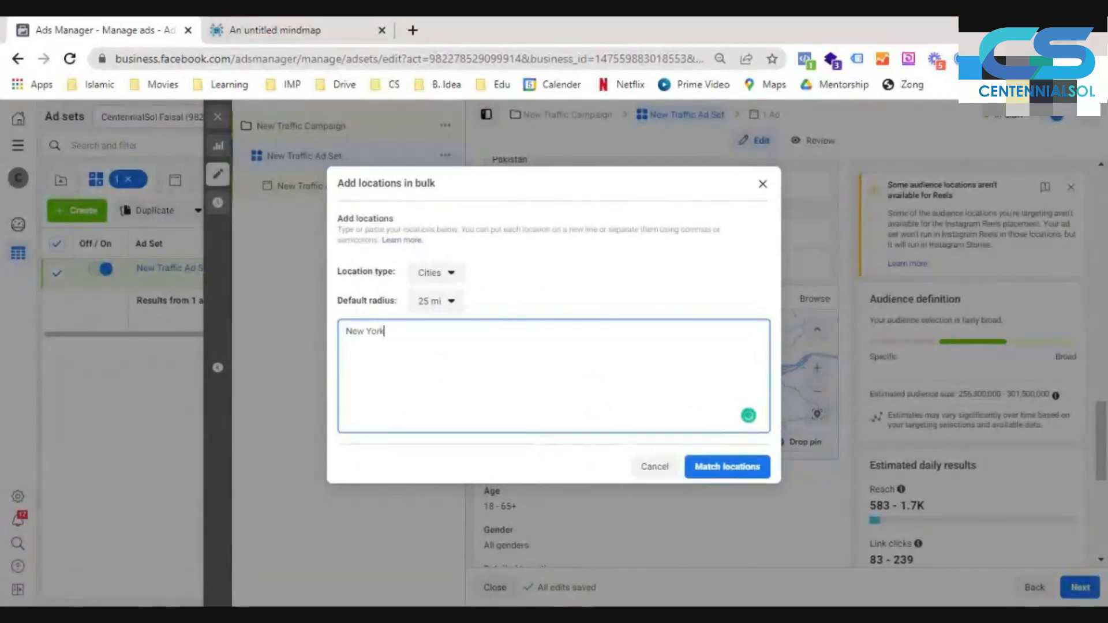
type(",")
type("Lod")
key("BackSpace")
type("ndon, Was")
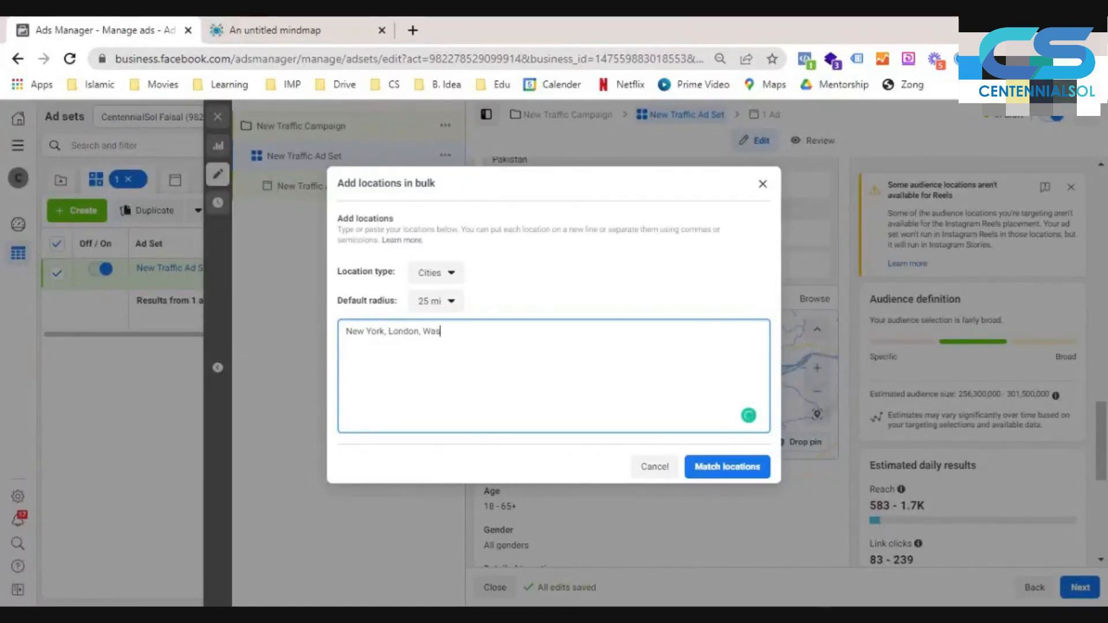
type("hington,")
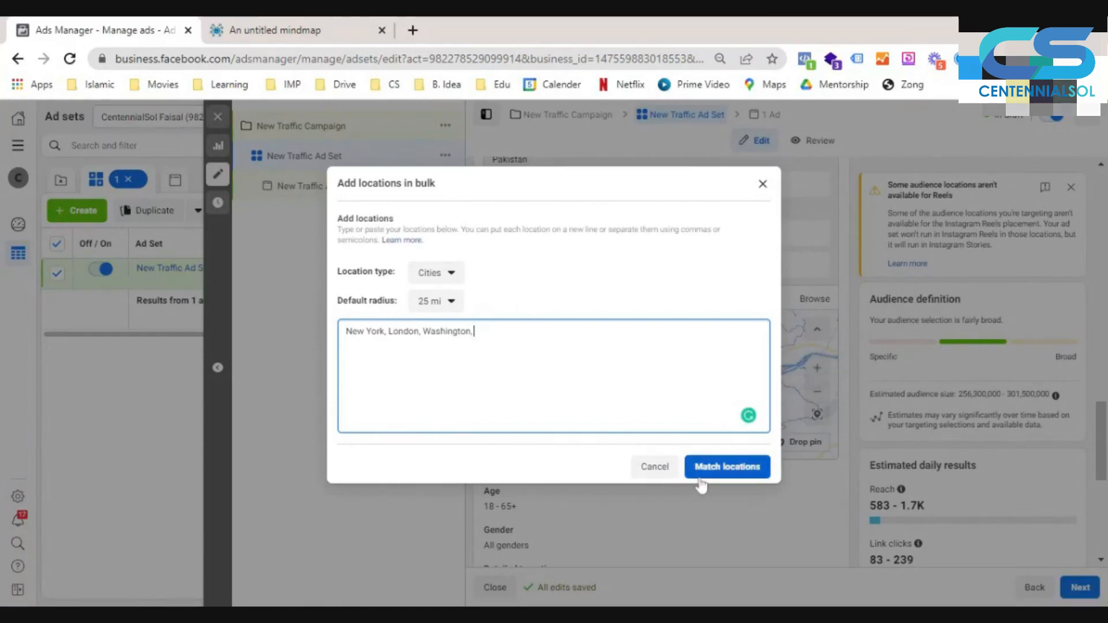
left_click(715, 468)
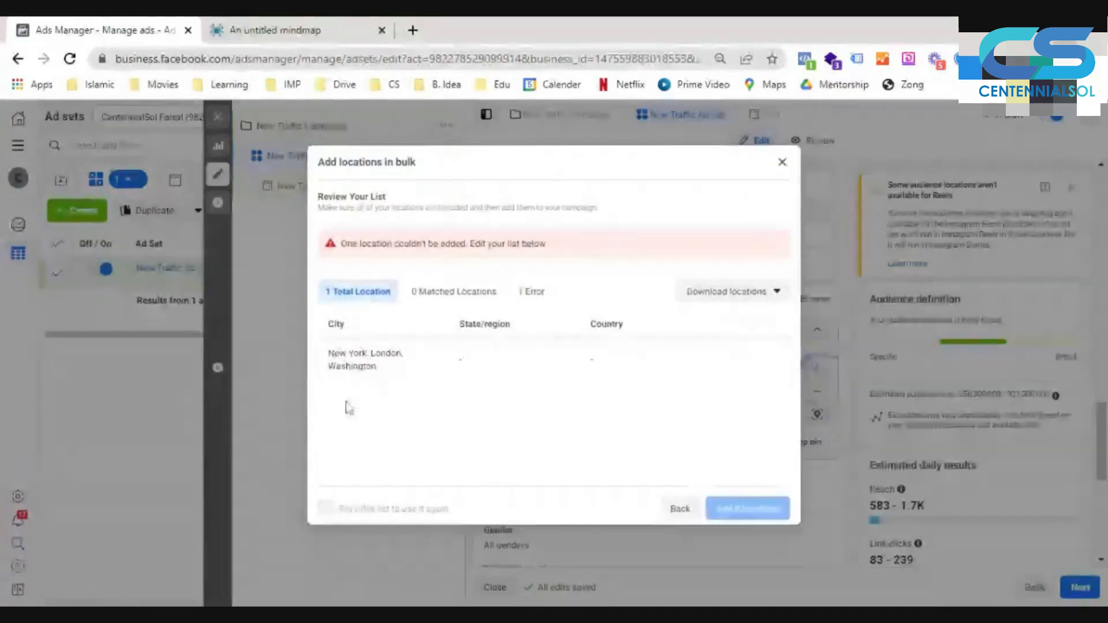
- Remove the combined city entry from the bulk review list and return to the location entry form
mouse_move(763, 367)
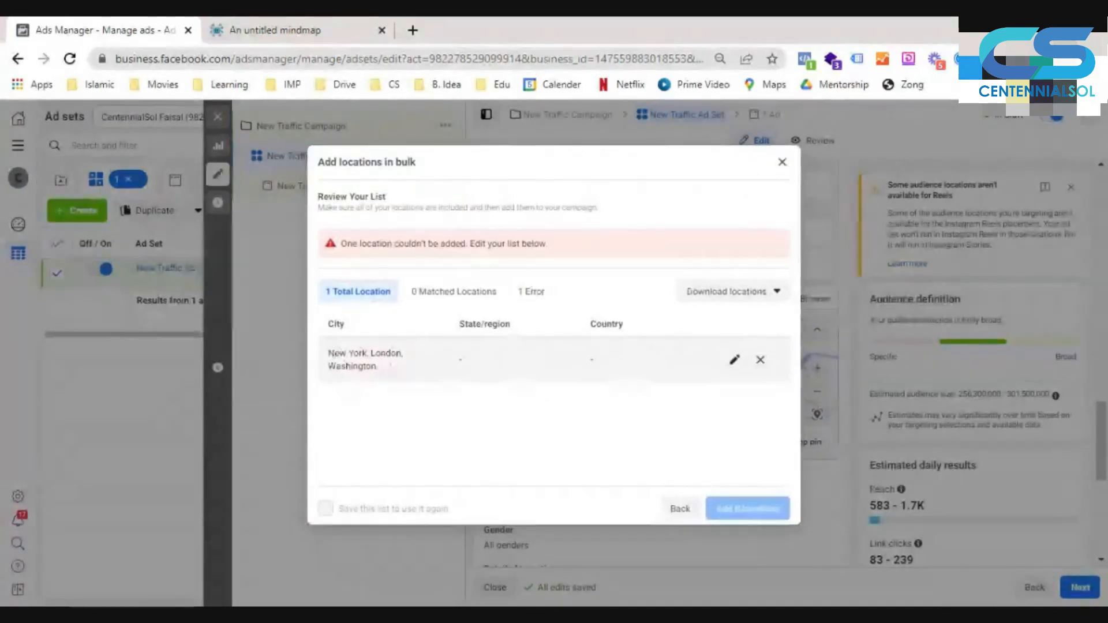
left_click(760, 362)
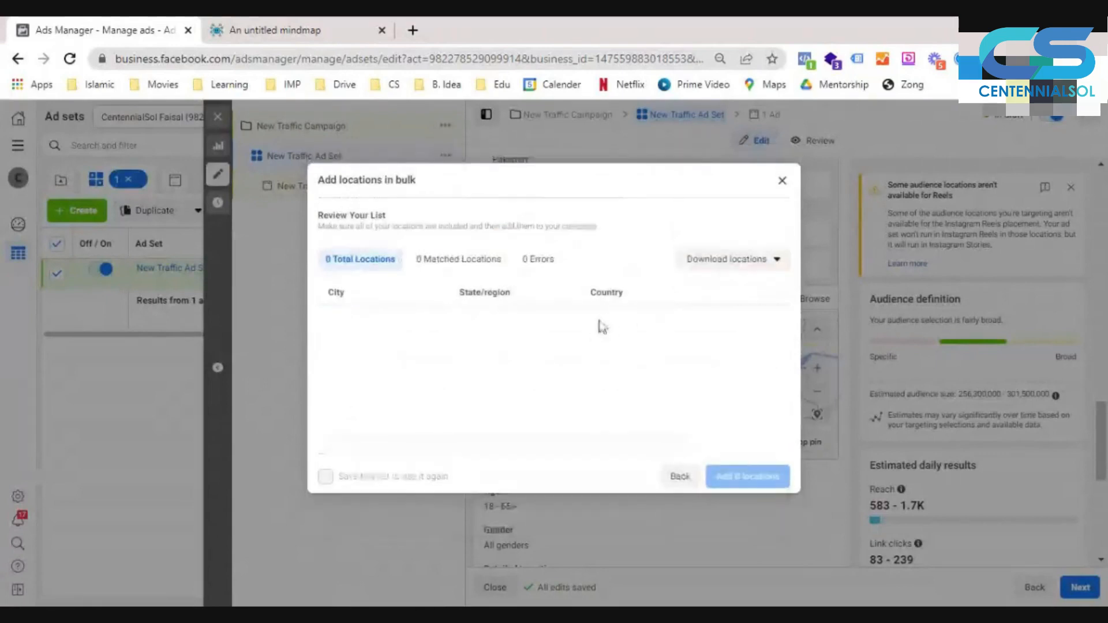
left_click(678, 476)
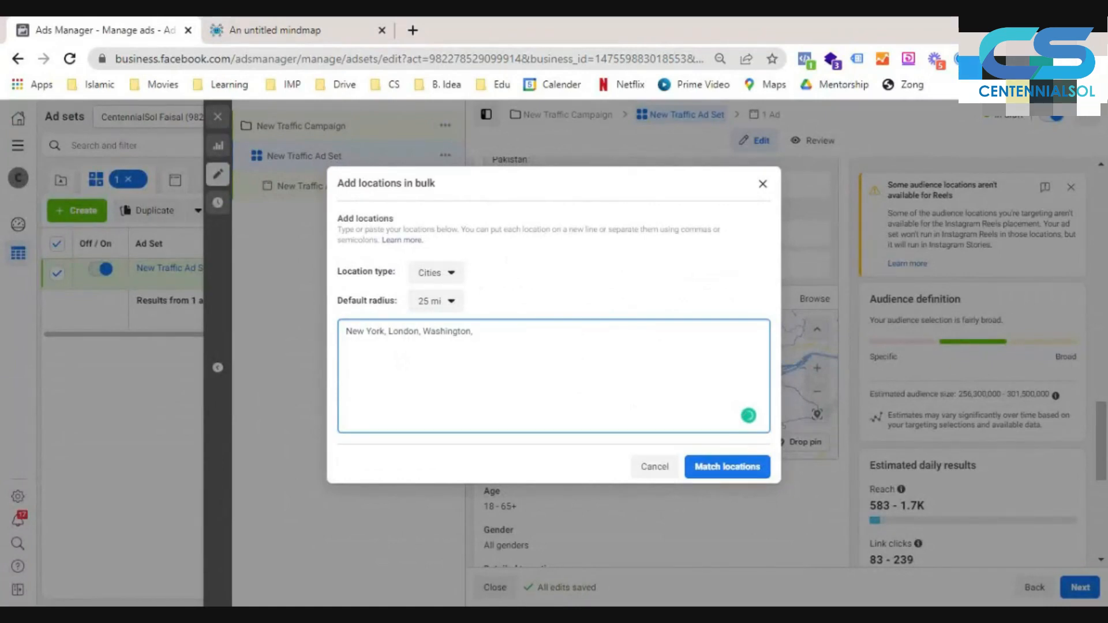
- Put New York, London and Washington on separate lines of the bulk city list and match the locations
left_click(389, 330)
key("Return")
double_click(380, 344)
key("Return")
key("ctrl+z")
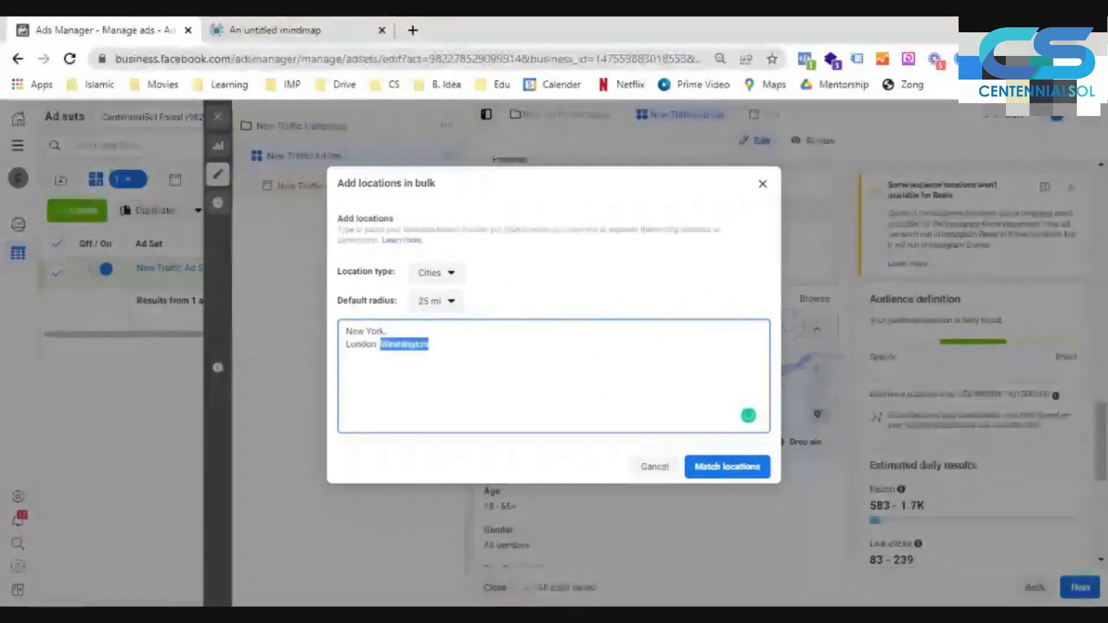
left_click(380, 345)
key("Return")
left_click(704, 469)
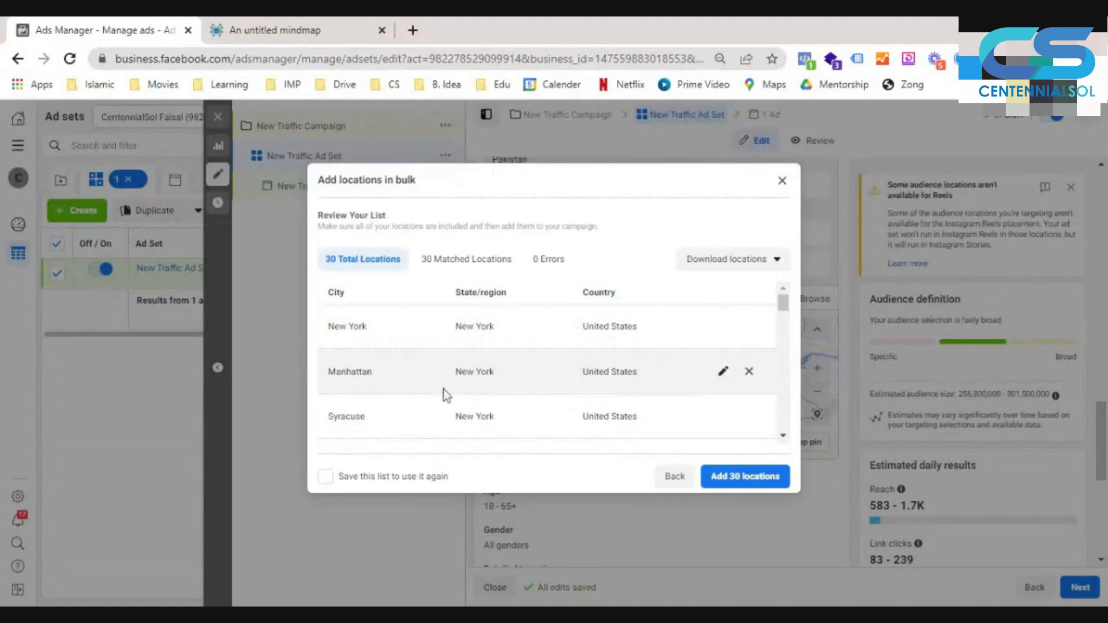
- Review the matched cities and remove unwanted London and Washington matches, including Bunhill, Kilburn, Brompton, Chelsea, Olympia and Everett
scroll(445, 390, "down", 2)
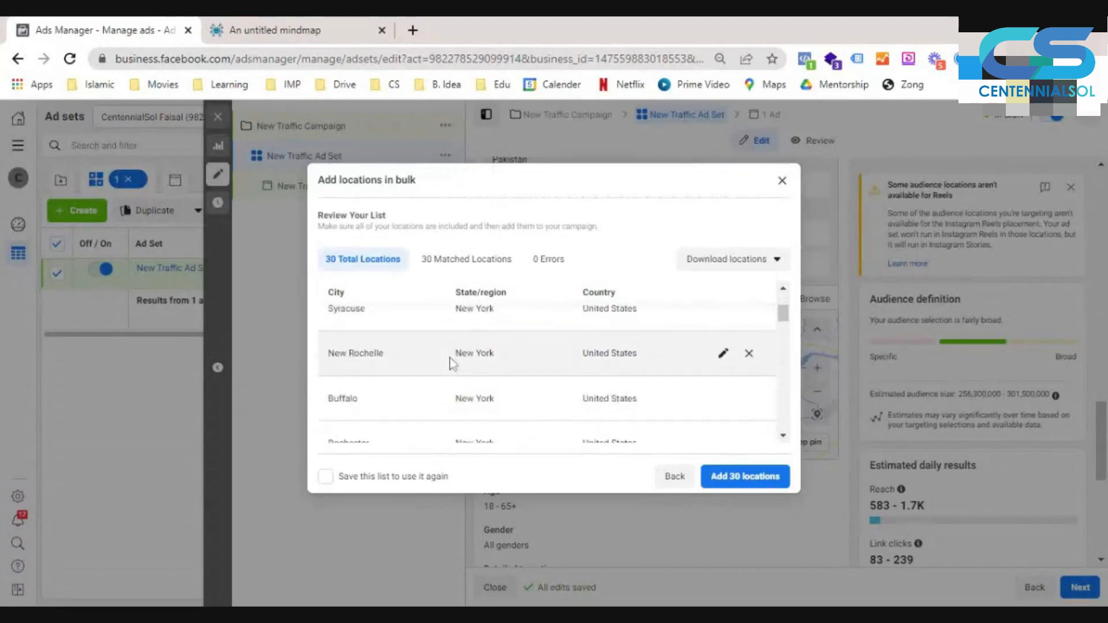
scroll(453, 363, "down", 2)
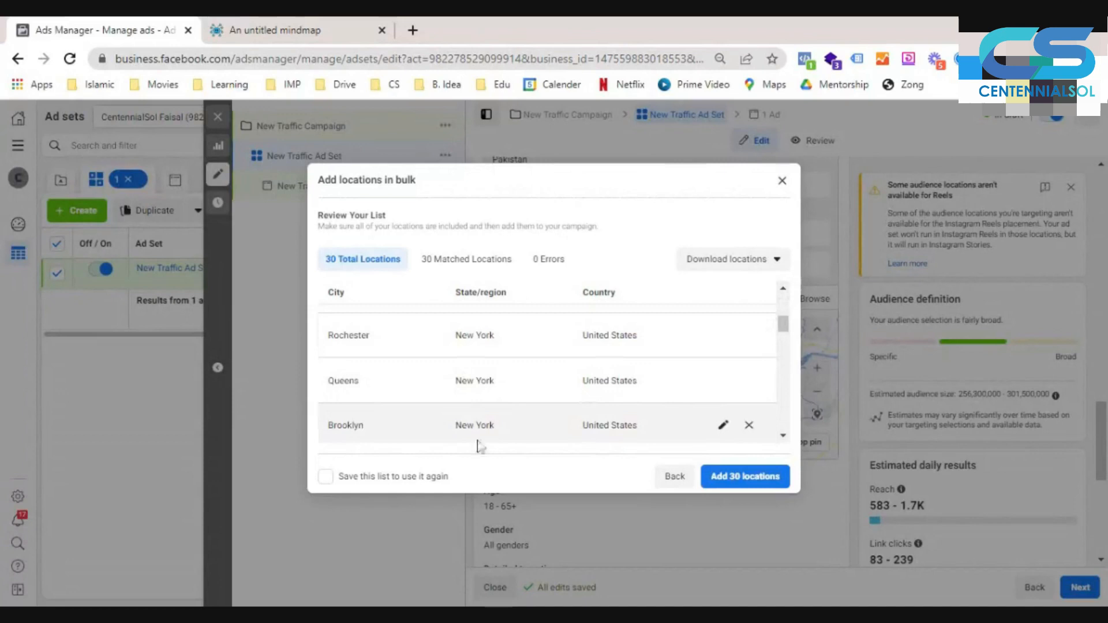
scroll(502, 373, "down", 2)
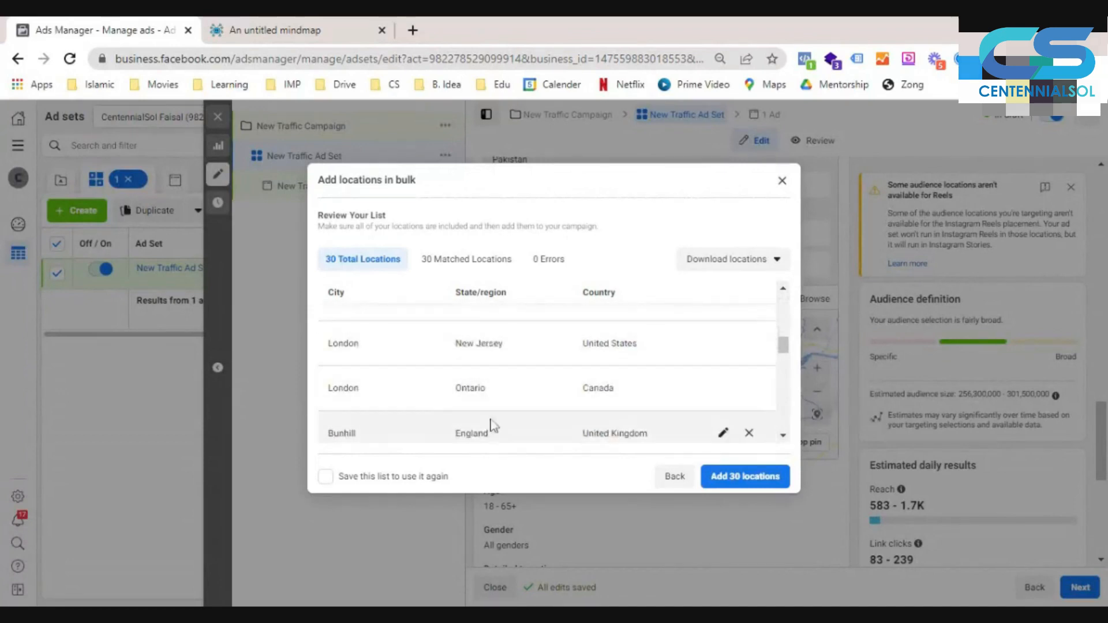
scroll(377, 391, "up", 1)
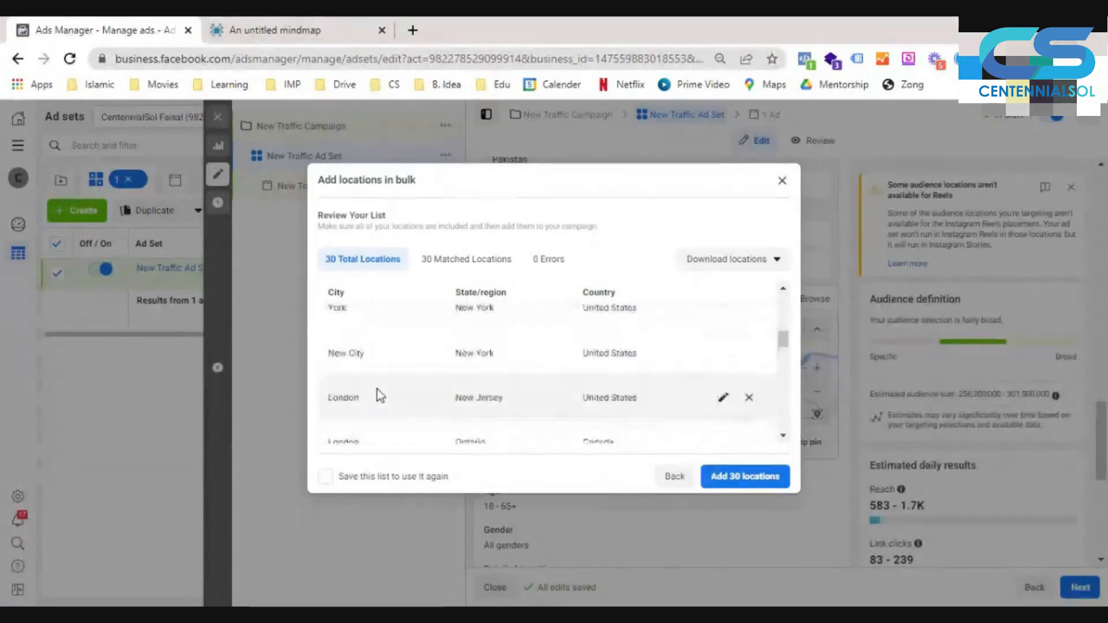
scroll(376, 389, "down", 1)
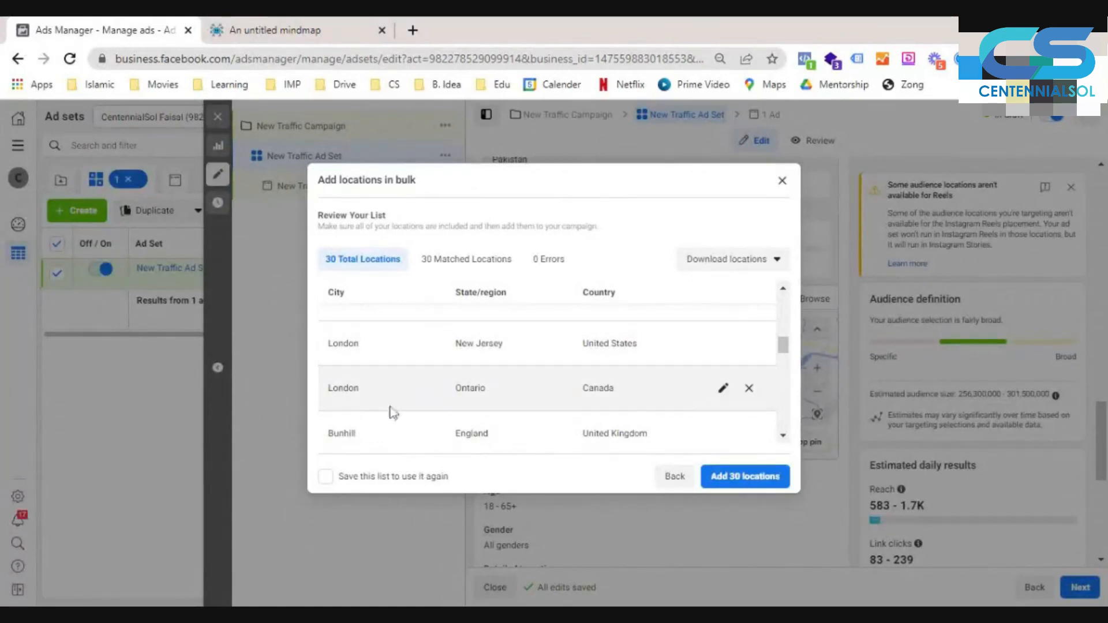
scroll(454, 386, "down", 2)
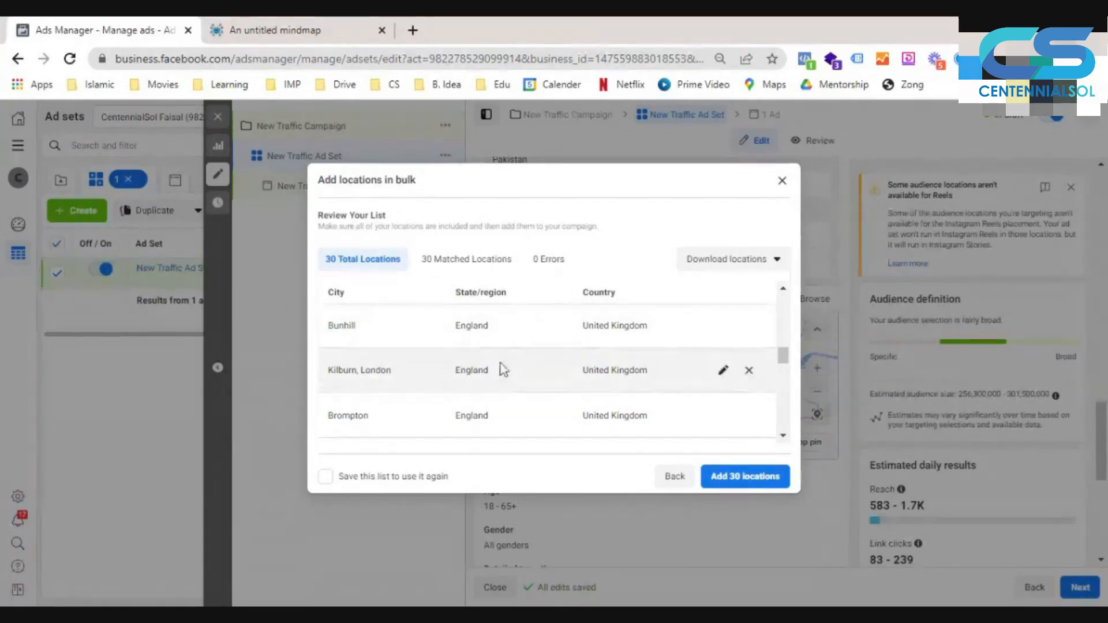
left_click(749, 327)
left_click(750, 327)
left_click(749, 327)
left_click(749, 327)
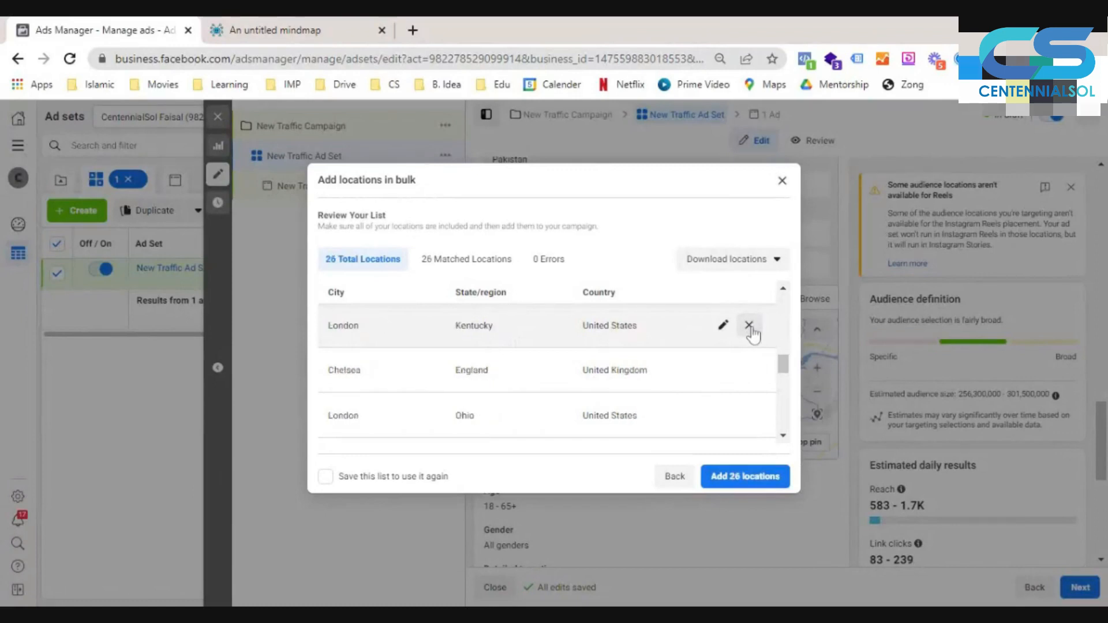
left_click(749, 327)
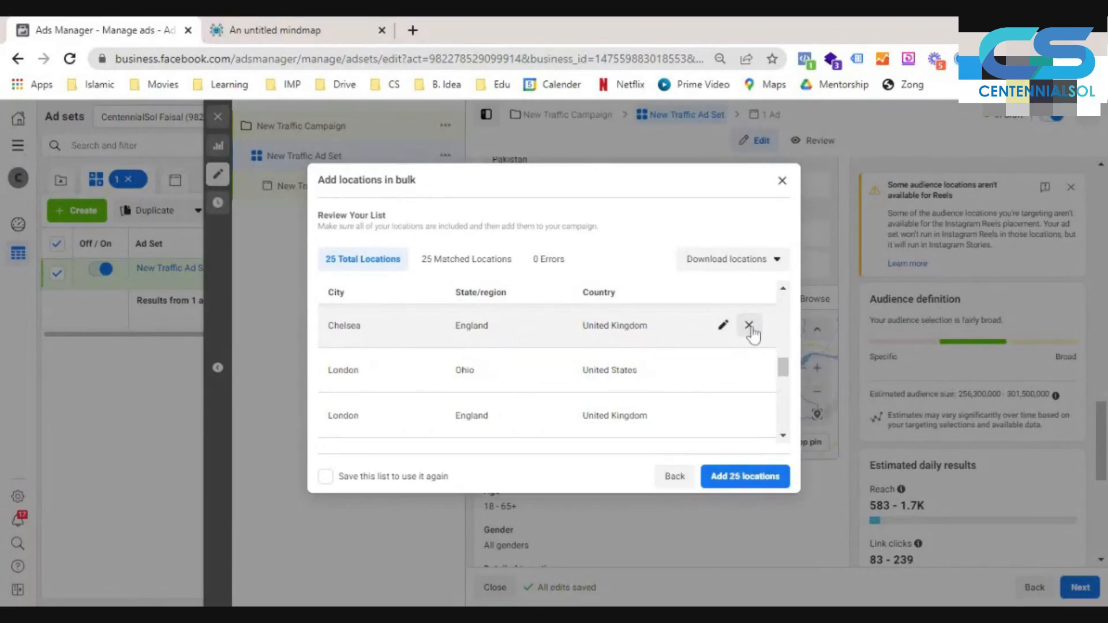
left_click(749, 327)
left_click(749, 327)
left_click(749, 327)
left_click(749, 327)
left_click(749, 326)
left_click(749, 326)
left_click(749, 326)
left_click(749, 327)
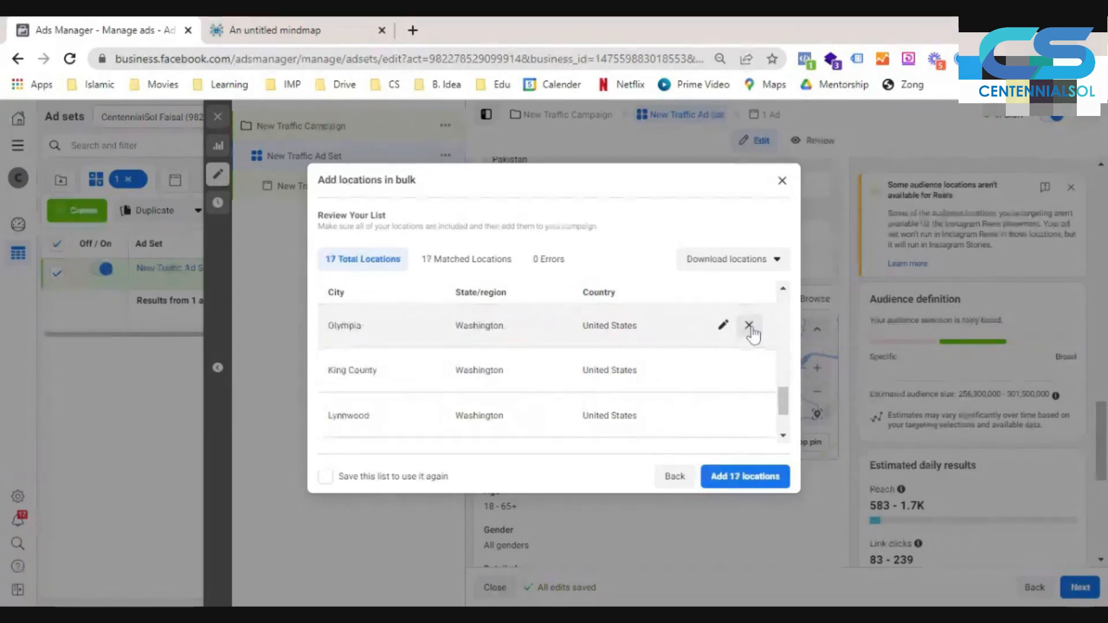
left_click(749, 327)
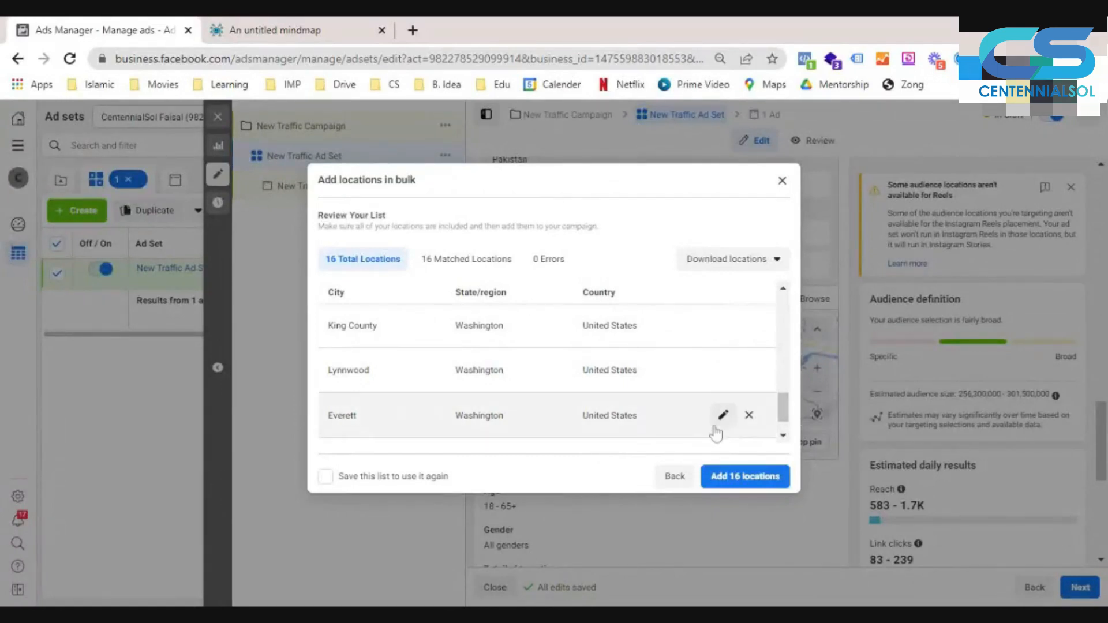
left_click(749, 415)
left_click(749, 415)
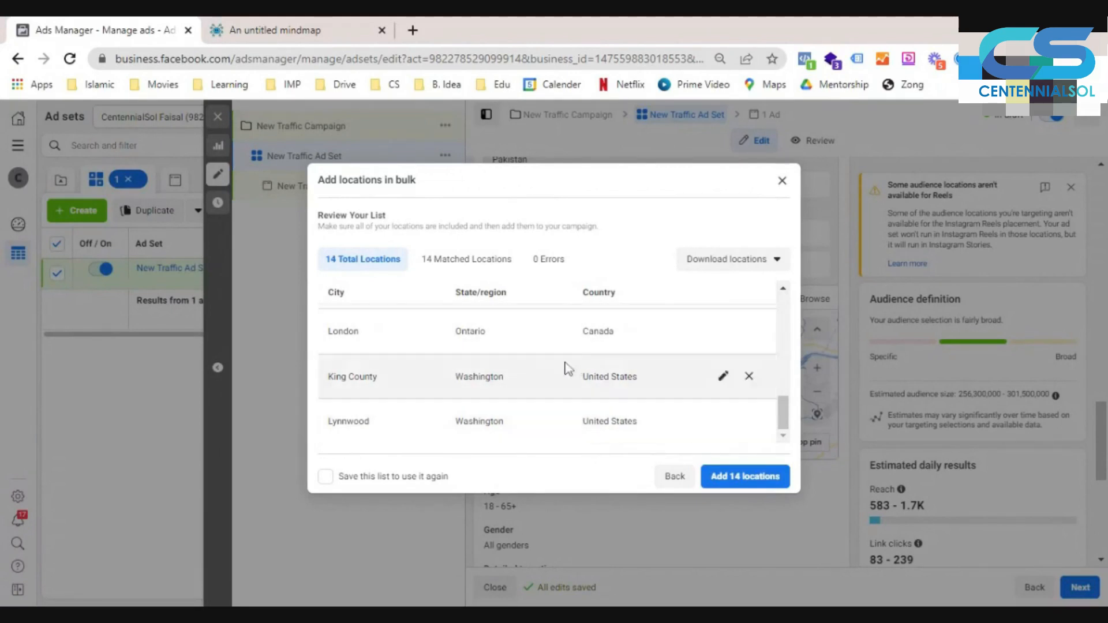
- Check the reduced list of matched cities and add them all to the ad set's included locations
scroll(568, 368, "up", 5)
scroll(569, 368, "up", 3)
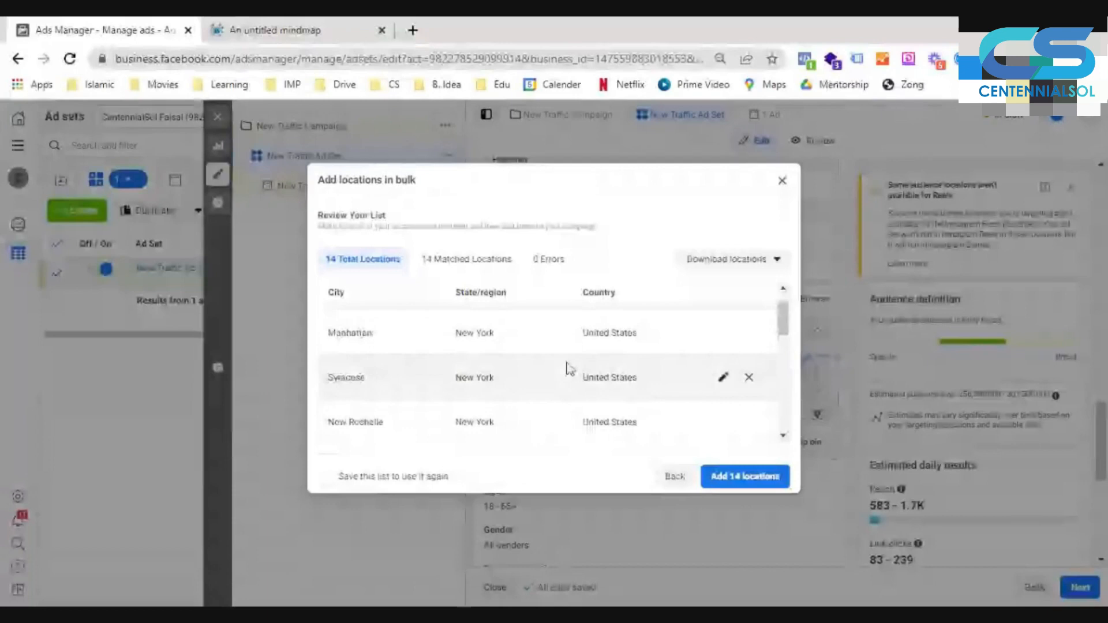
scroll(568, 368, "up", 2)
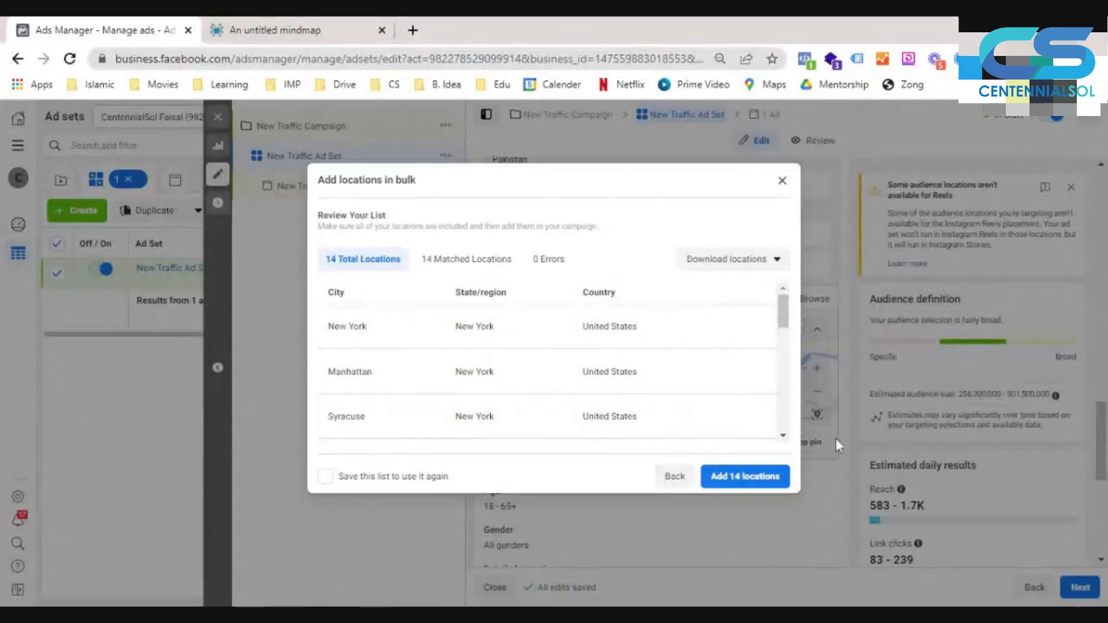
left_click(745, 478)
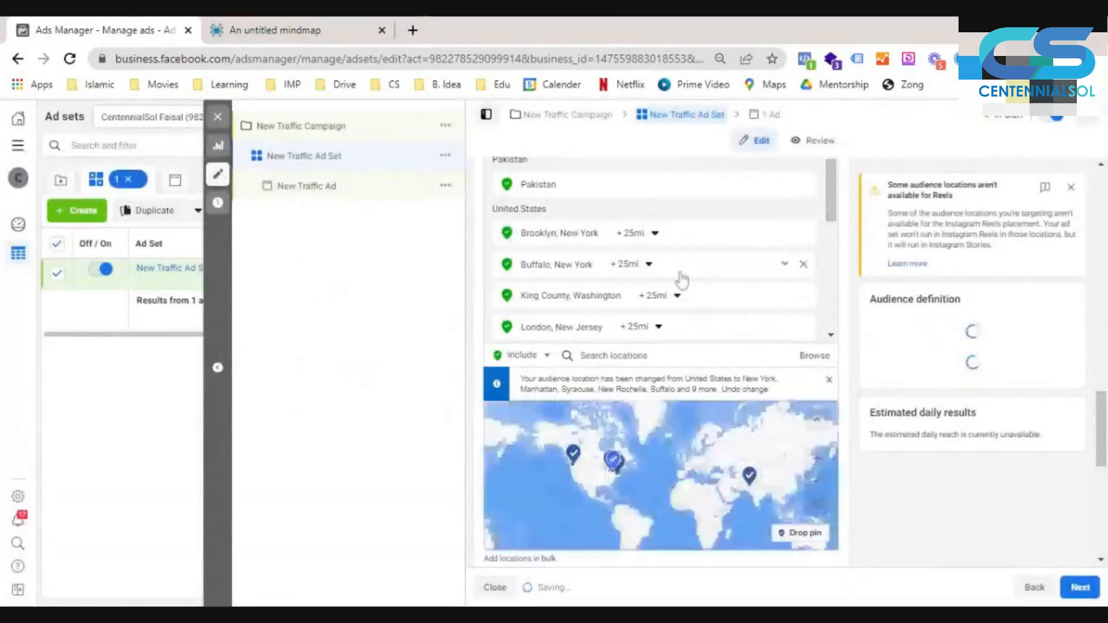
- Remove York, London in Ontario, New City, Manhattan and all remaining United States cities from the targeted locations
scroll(681, 281, "down", 5)
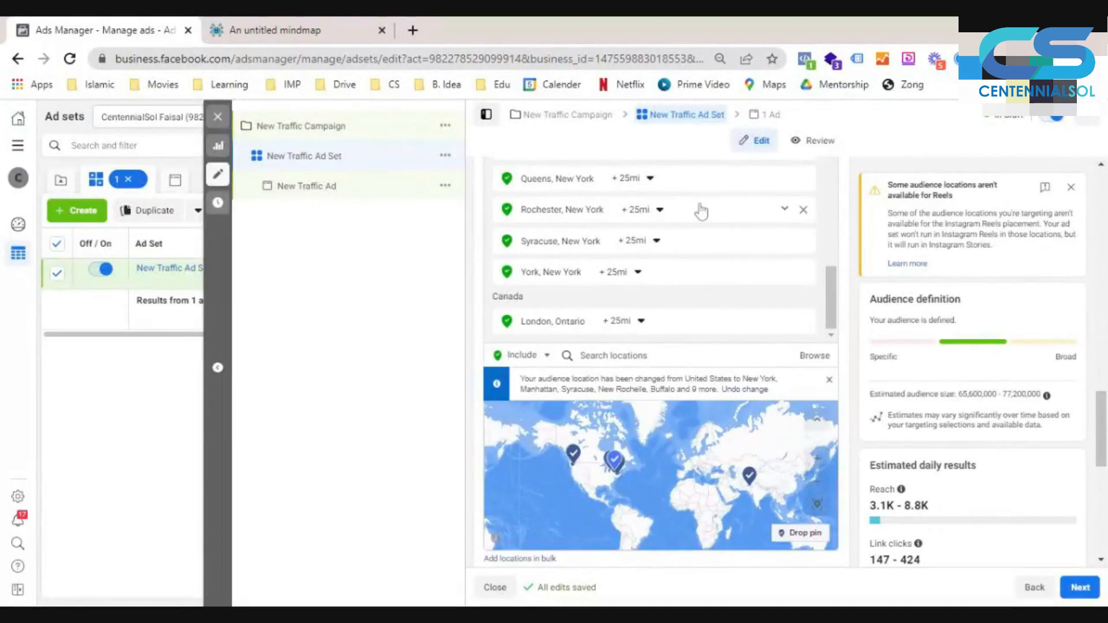
key("ctrl+plus")
key("ctrl+plus")
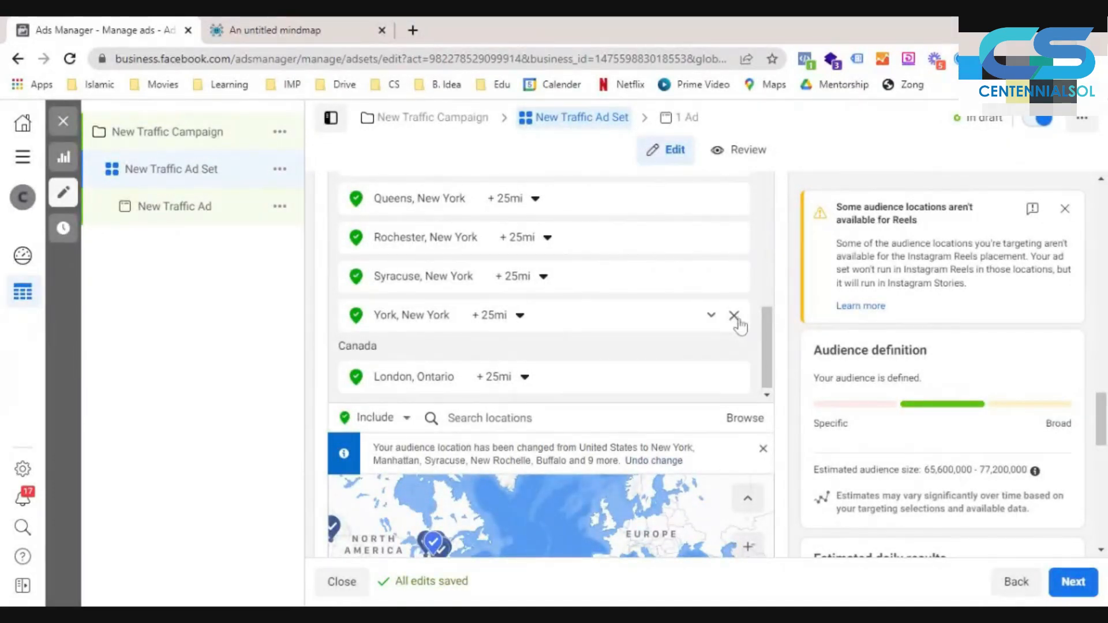
left_click(732, 317)
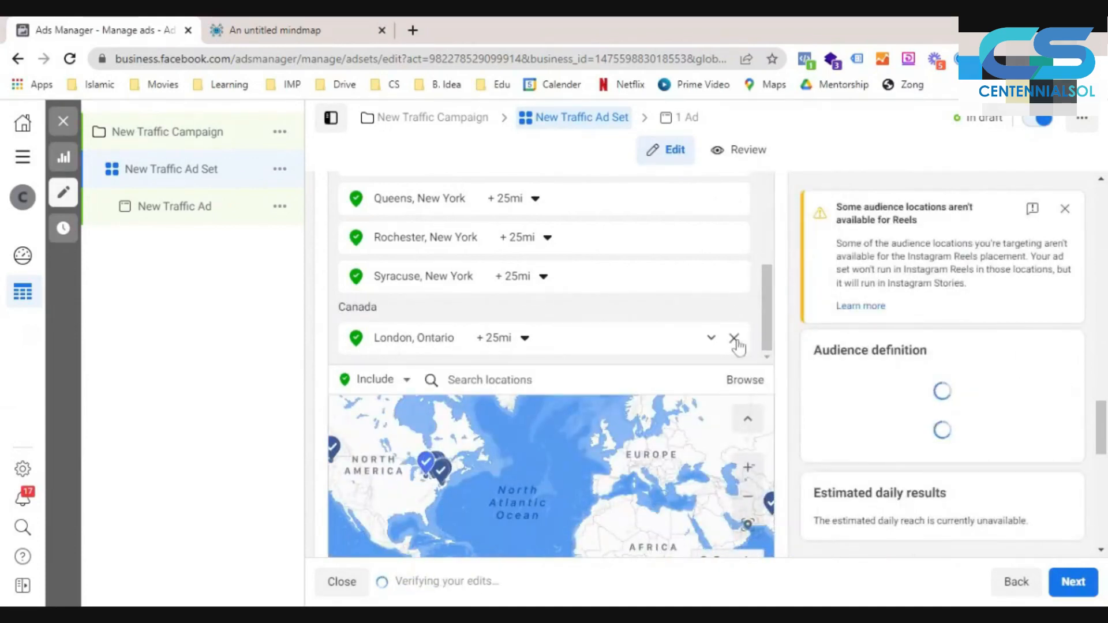
left_click(733, 338)
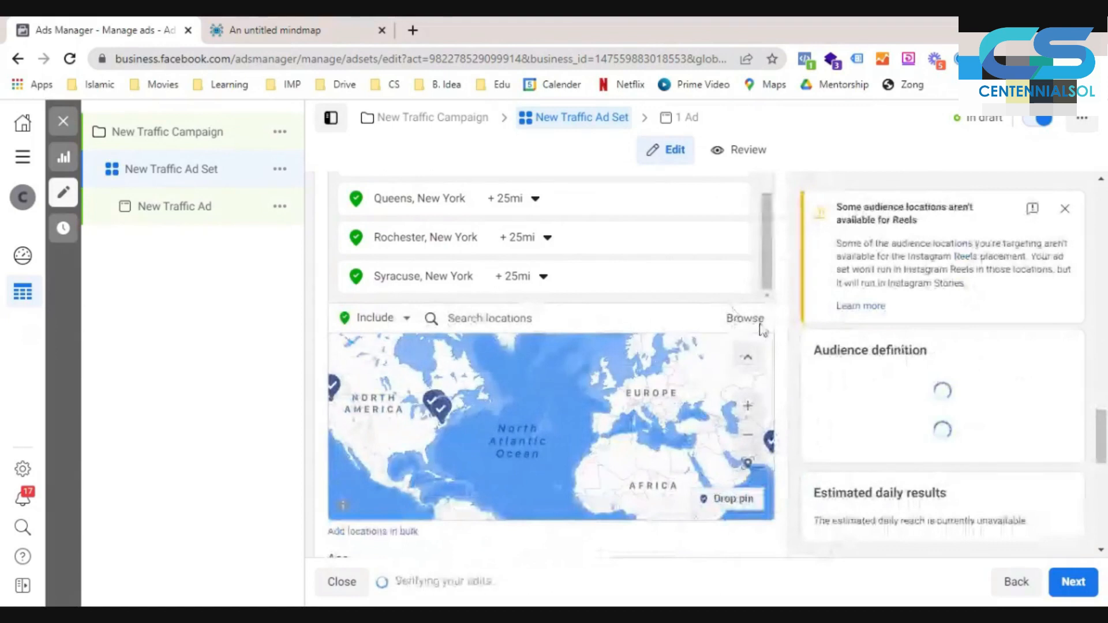
scroll(732, 312, "up", 3)
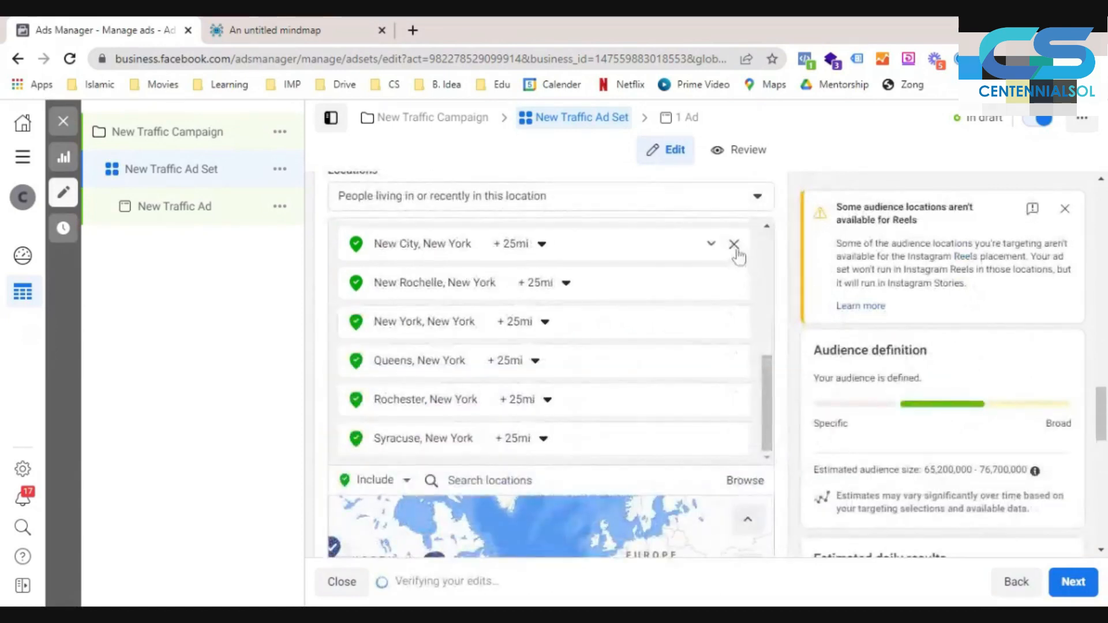
left_click(735, 245)
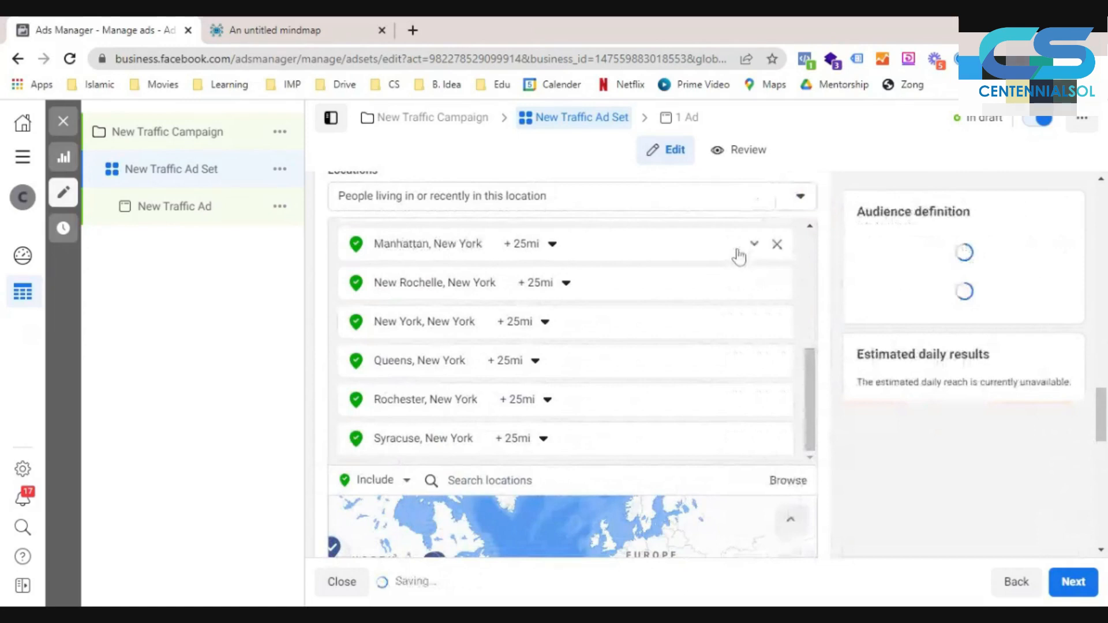
left_click(734, 252)
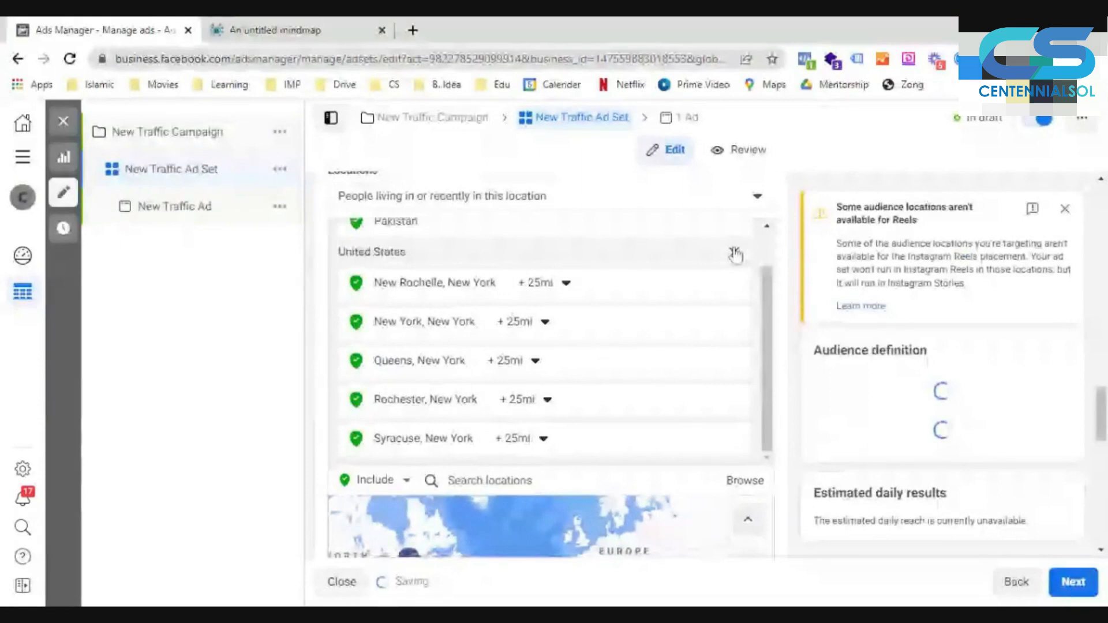
left_click(735, 252)
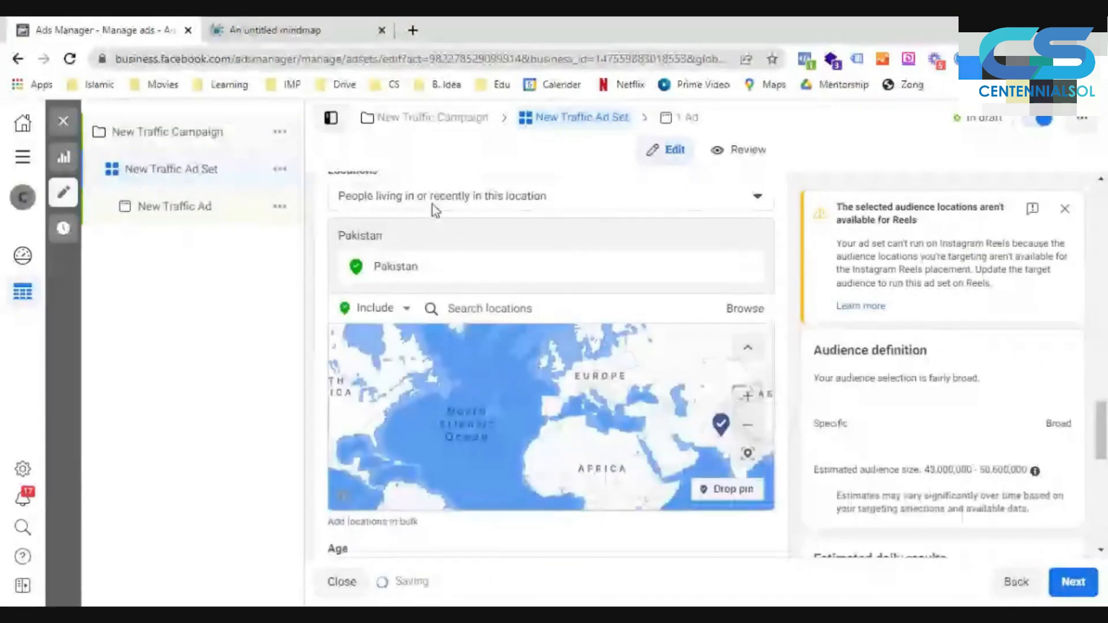
- Examine the options for people living in, recently in or traveling in the location, keeping the current choice
scroll(470, 254, "up", 2)
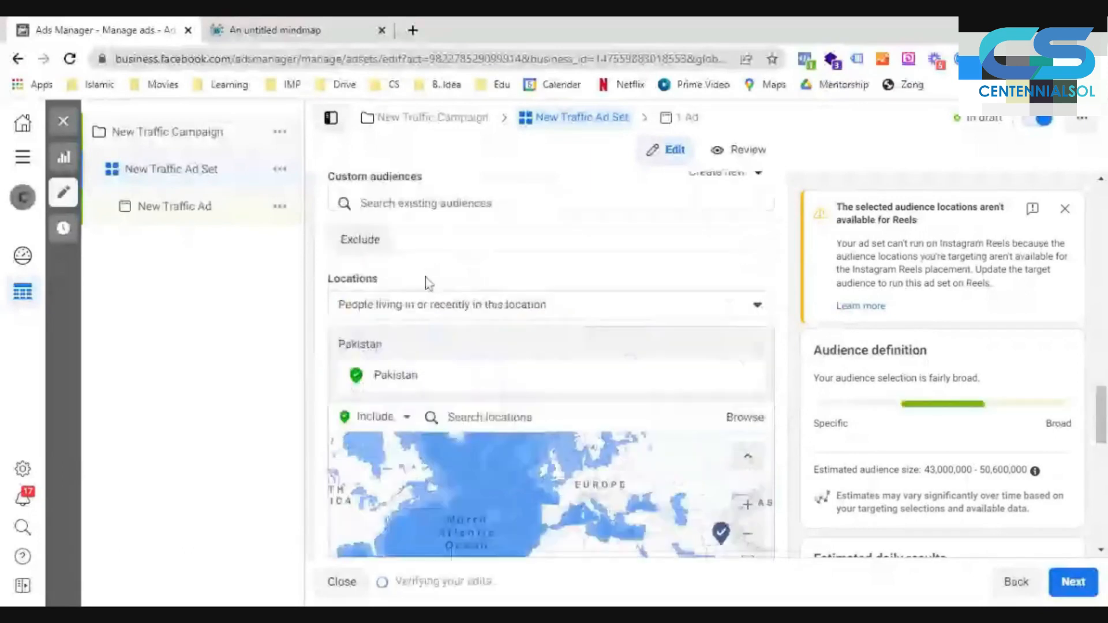
scroll(427, 269, "down", 1)
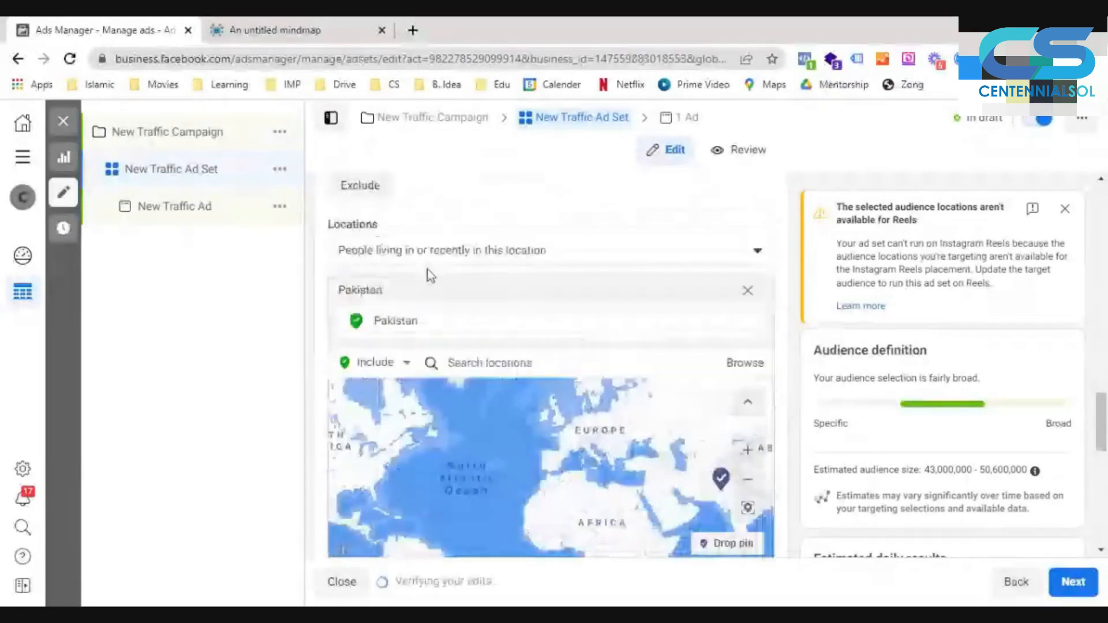
left_click(409, 257)
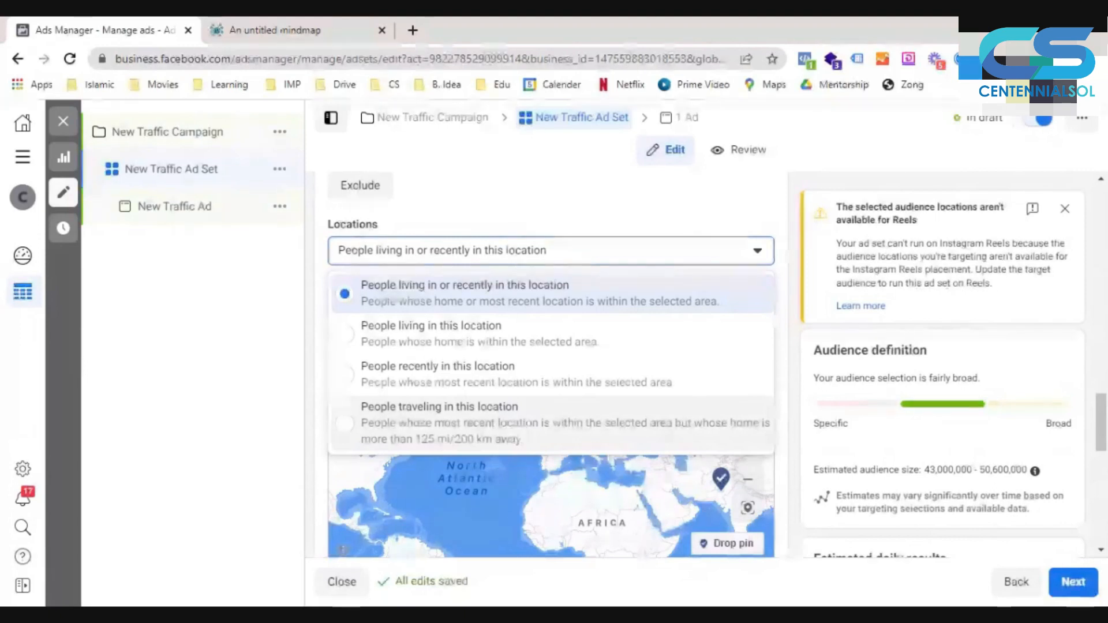
left_click(793, 315)
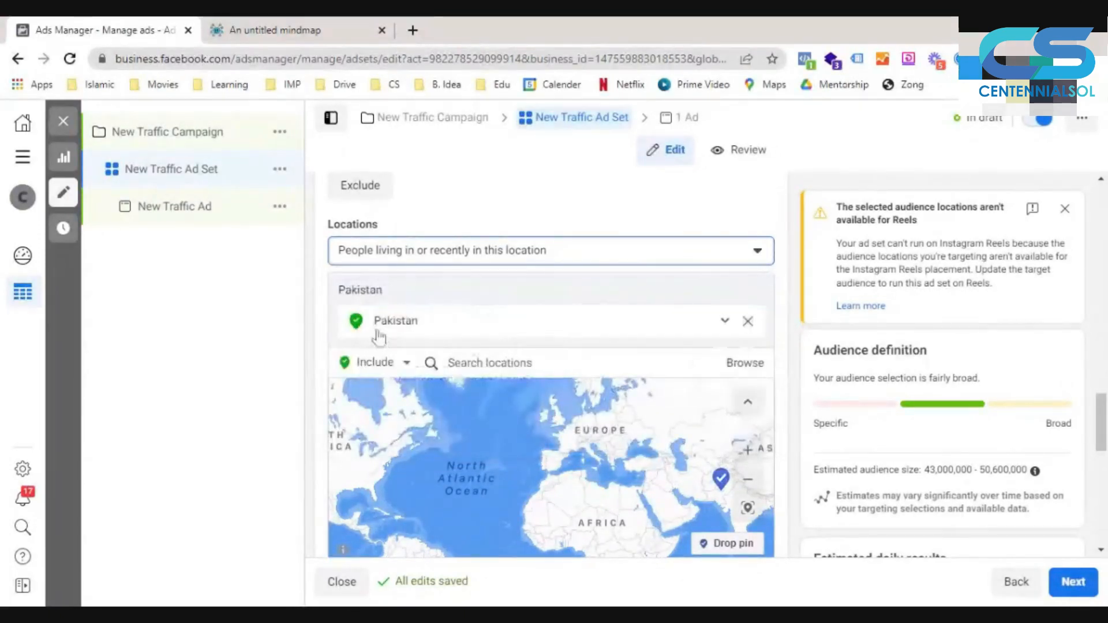
- Add the country United States as an included location and remove Pakistan from the targeting
scroll(451, 259, "down", 1)
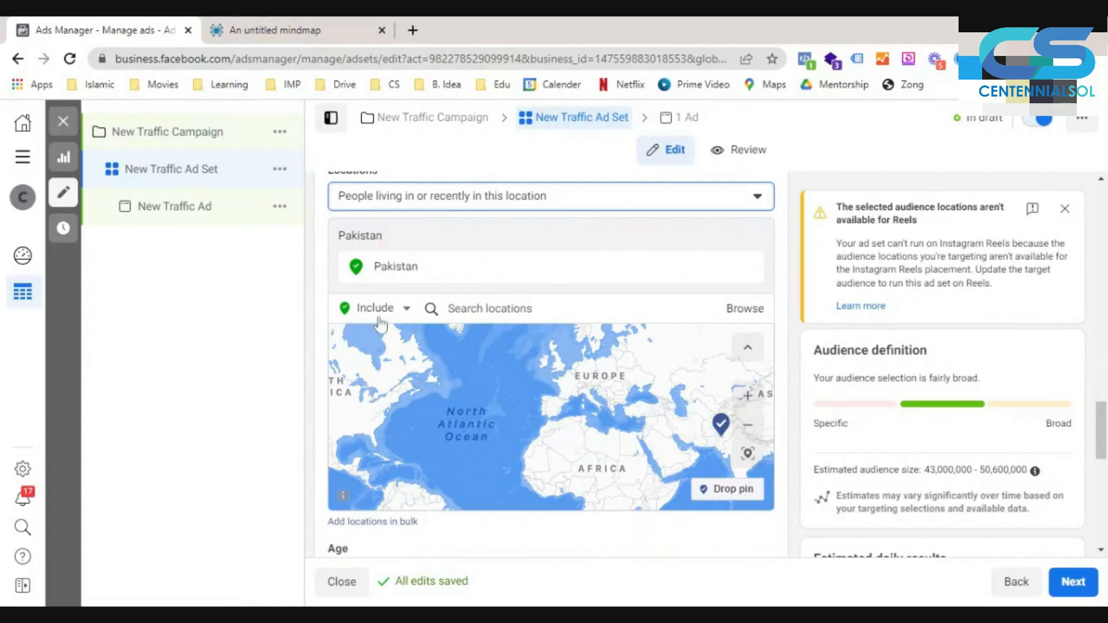
left_click(449, 309)
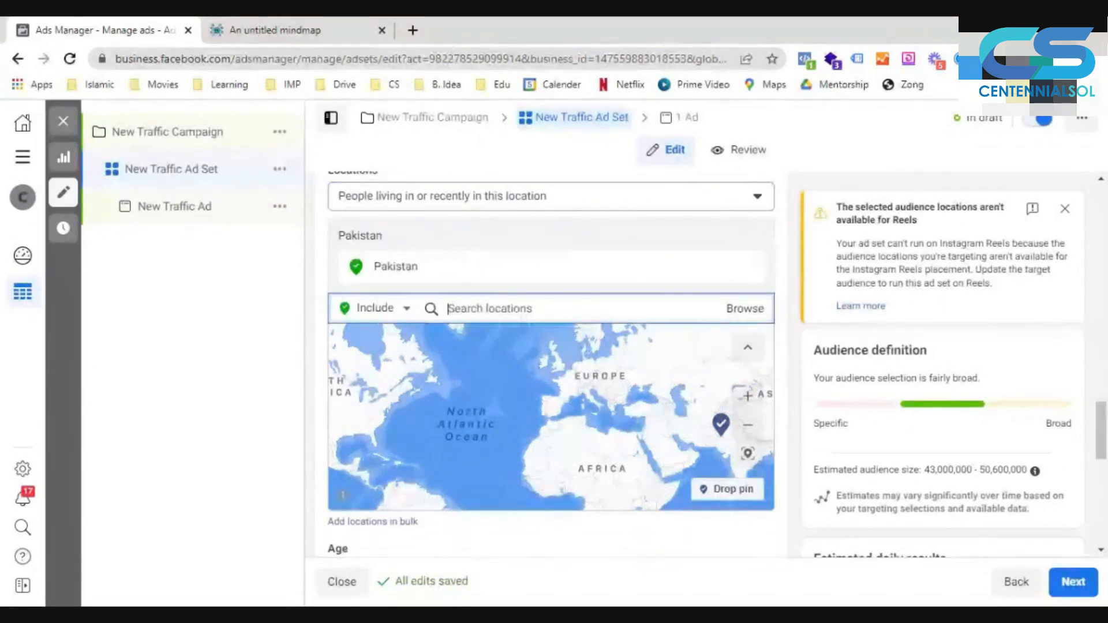
type("united stat")
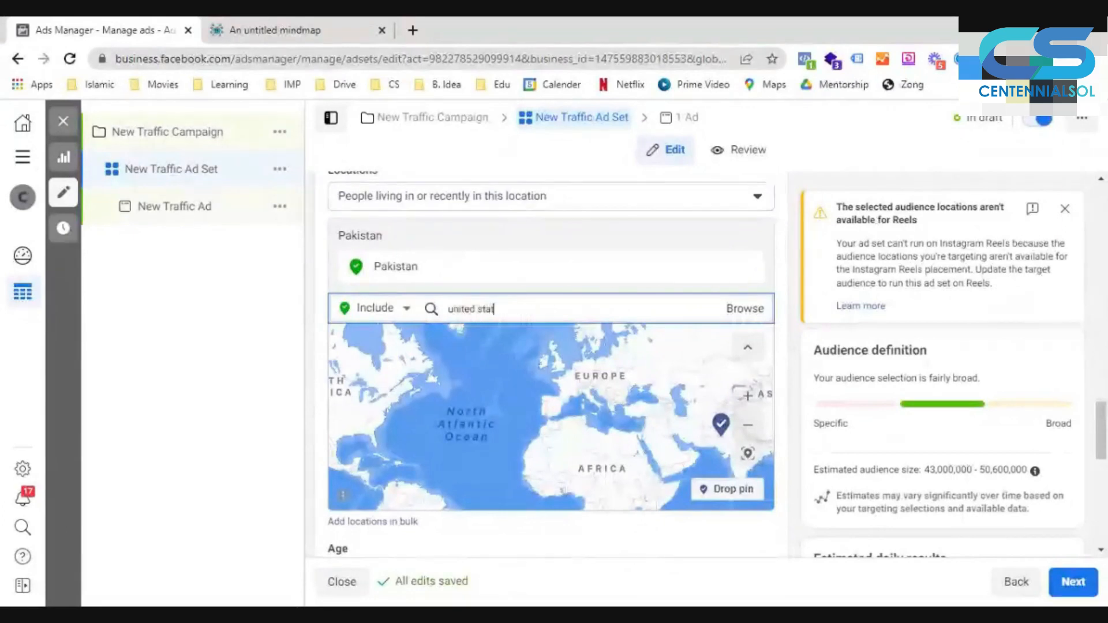
type("es")
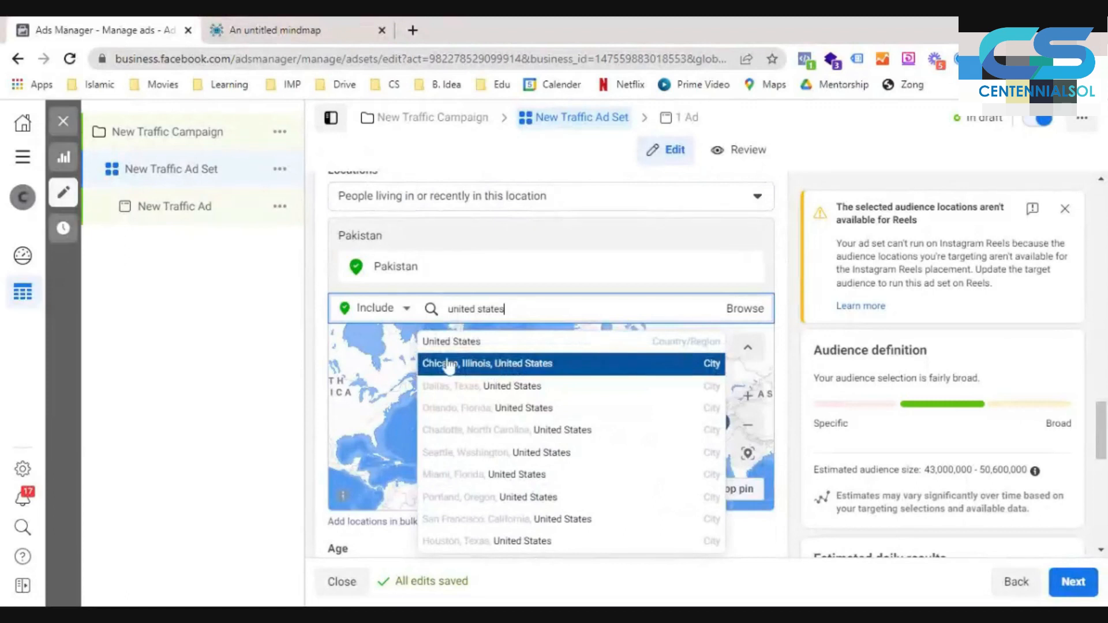
left_click(475, 345)
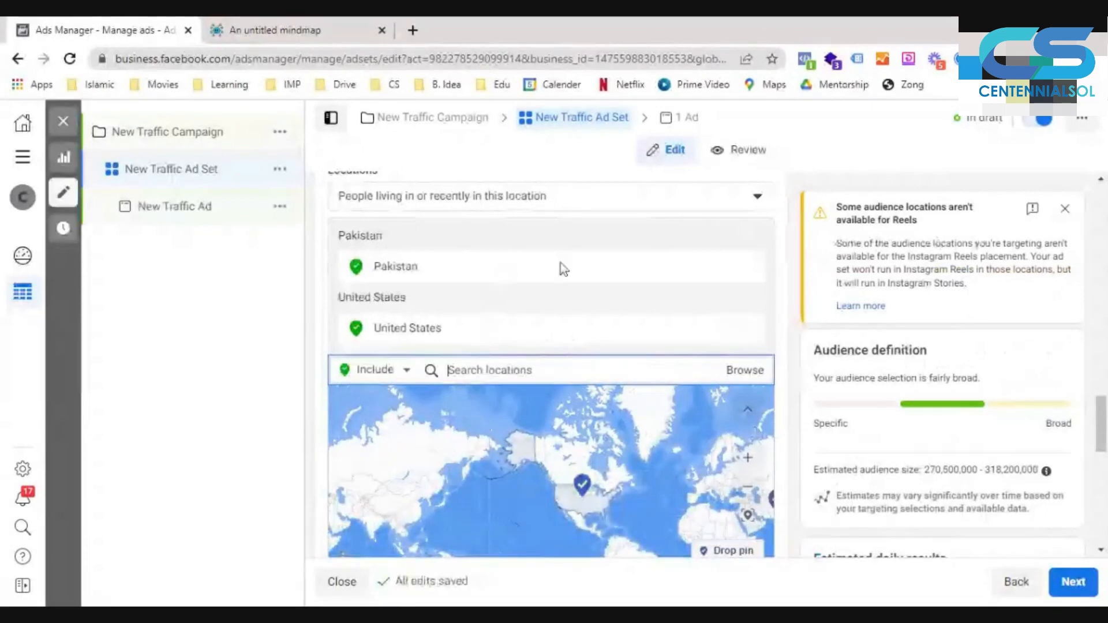
left_click(749, 266)
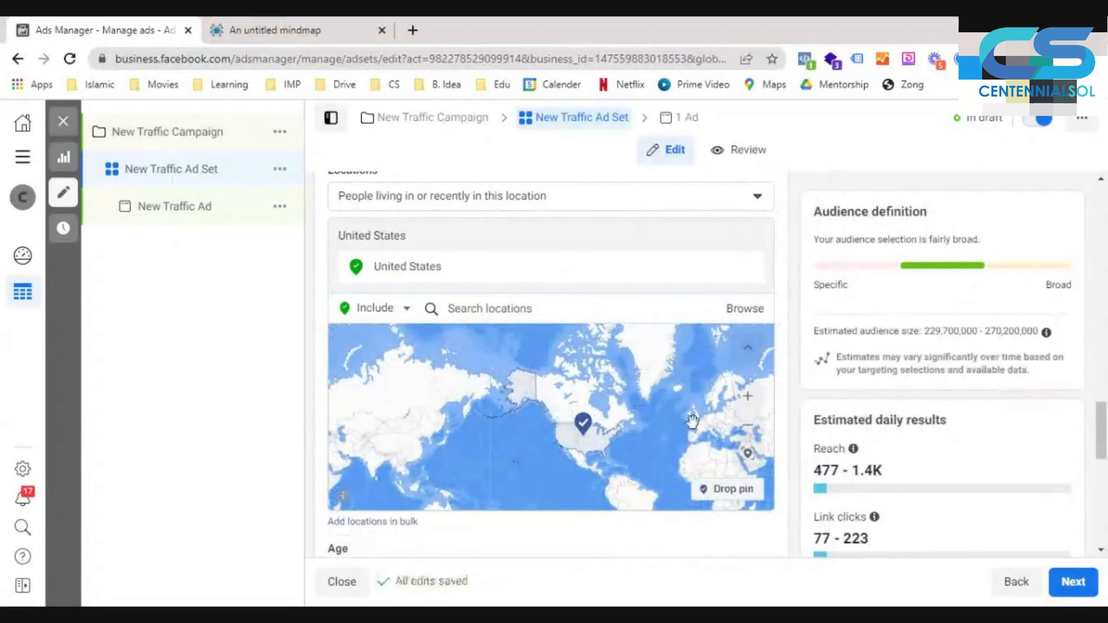
- Exclude the states Alaska and Hawaii from the ad set's United States targeting
left_click(382, 316)
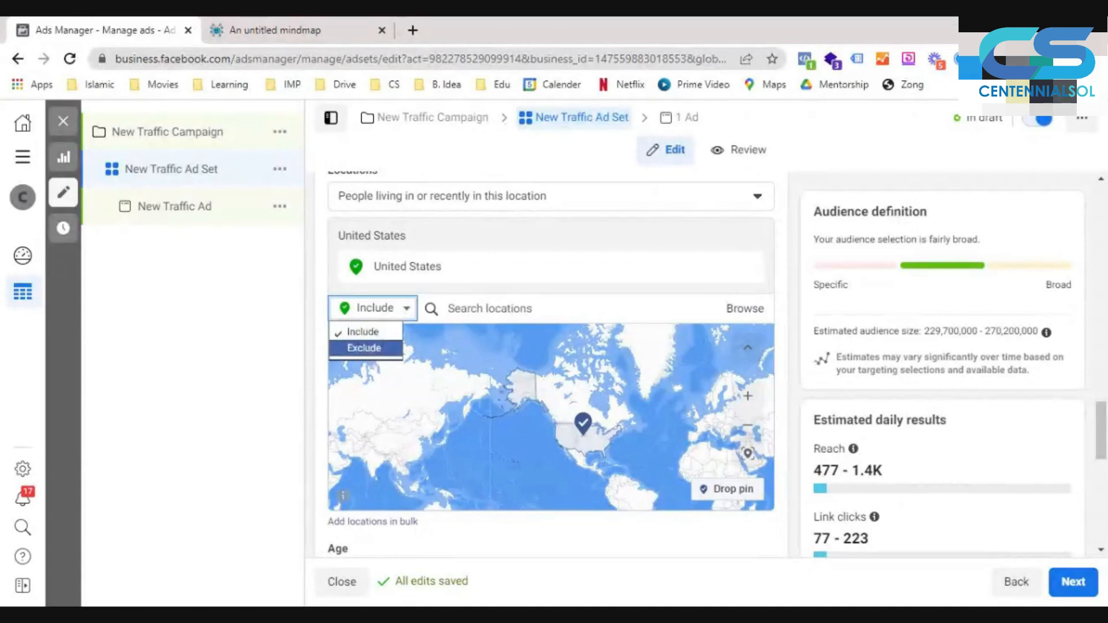
left_click(371, 349)
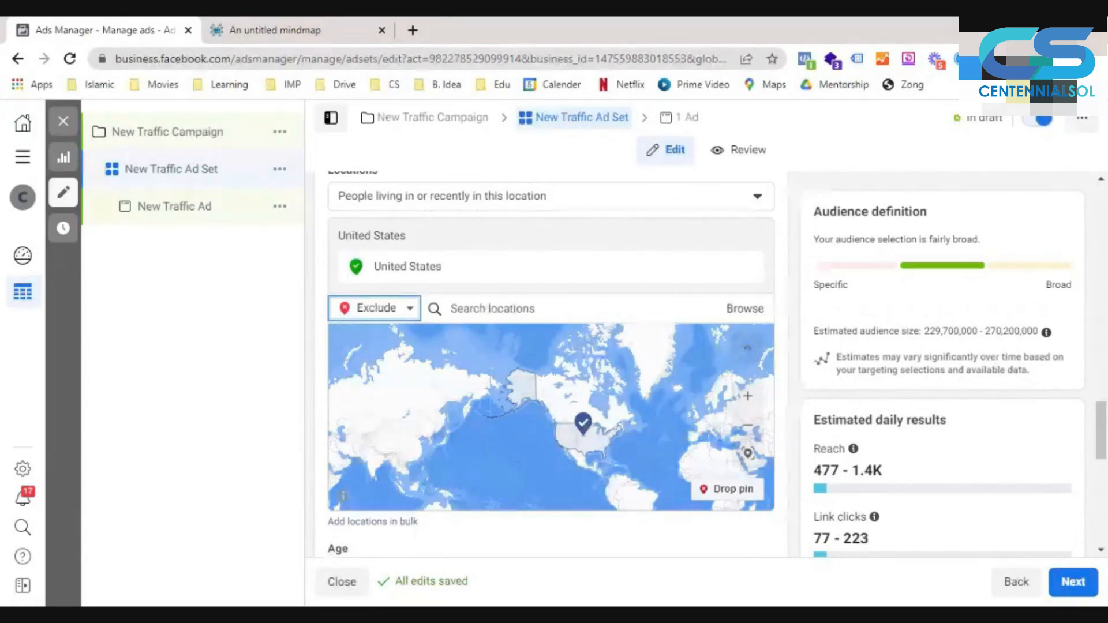
type("alaska")
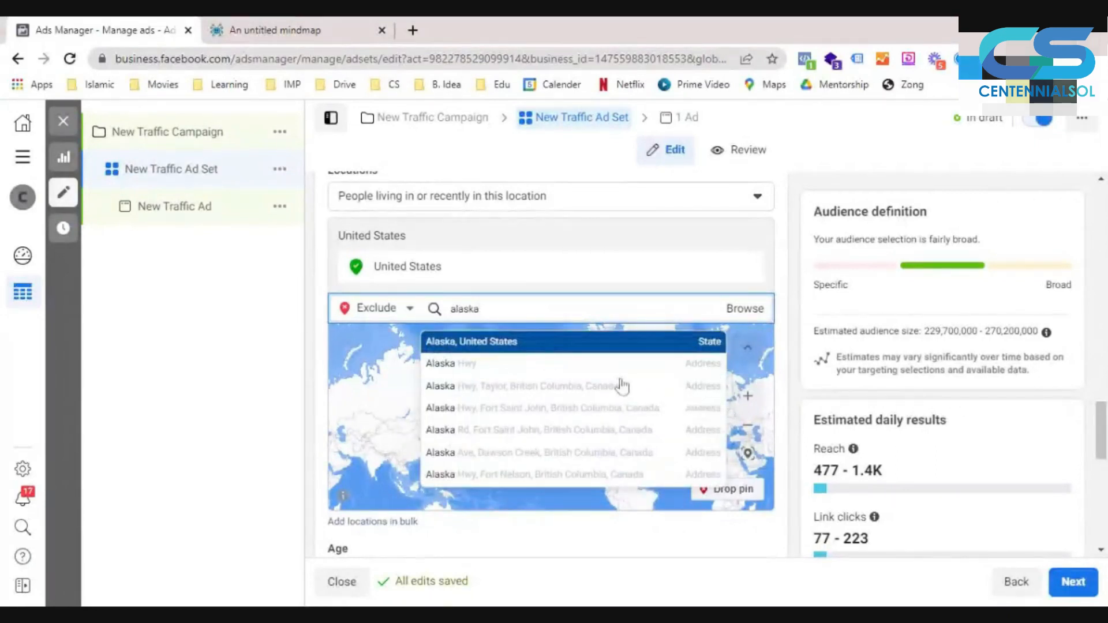
key("Return")
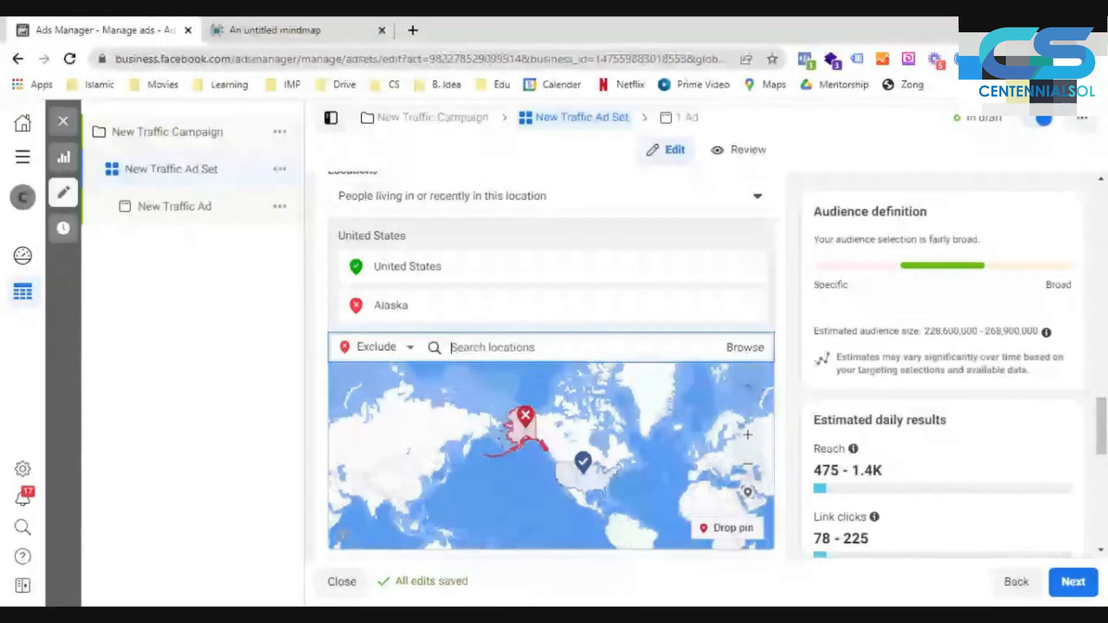
type("hawaii")
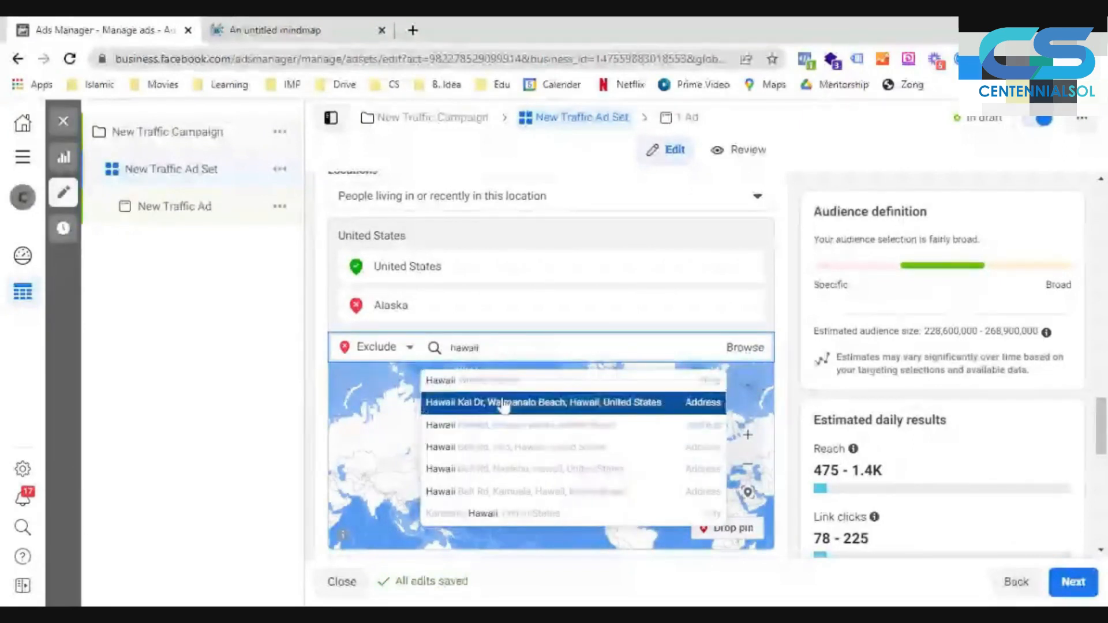
left_click(505, 381)
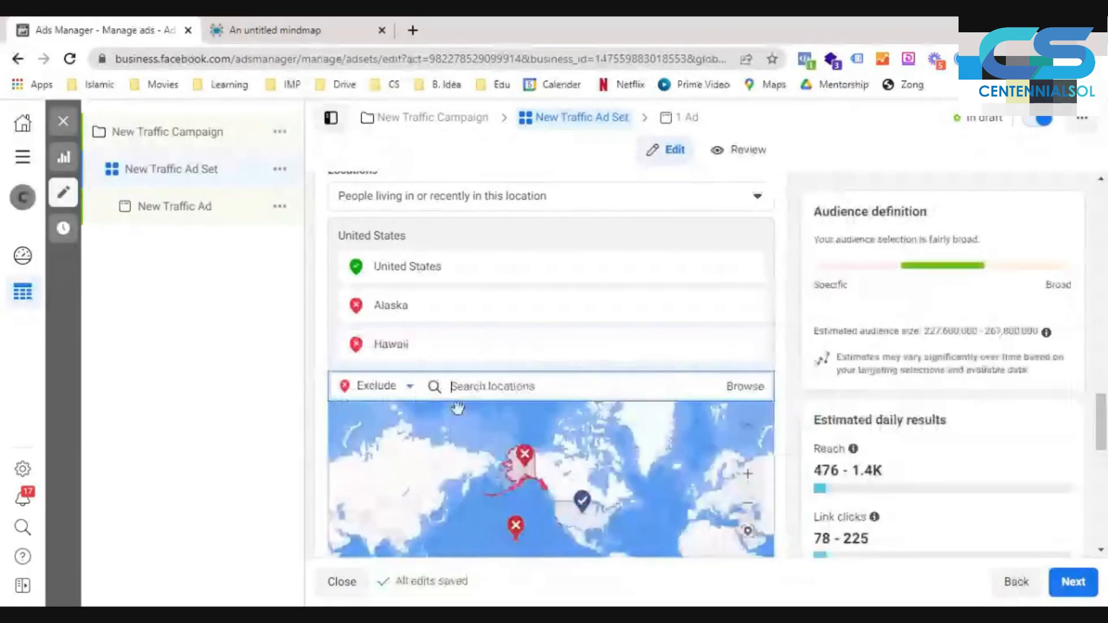
- Switch location entry back to Include and add London, England to the targeted locations
left_click(381, 387)
left_click(383, 417)
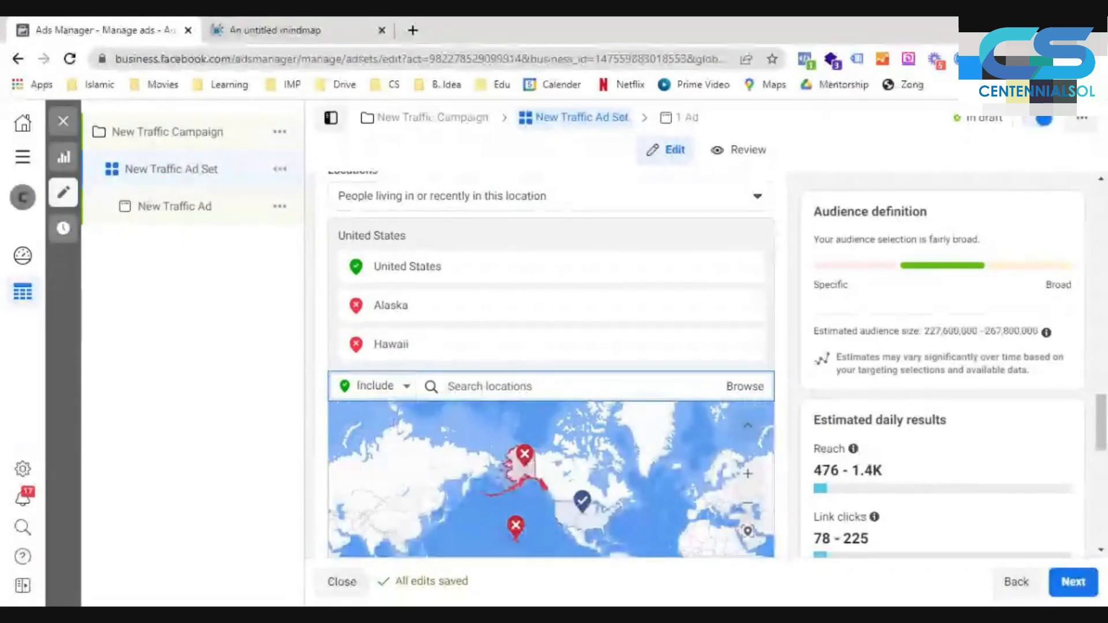
type("london")
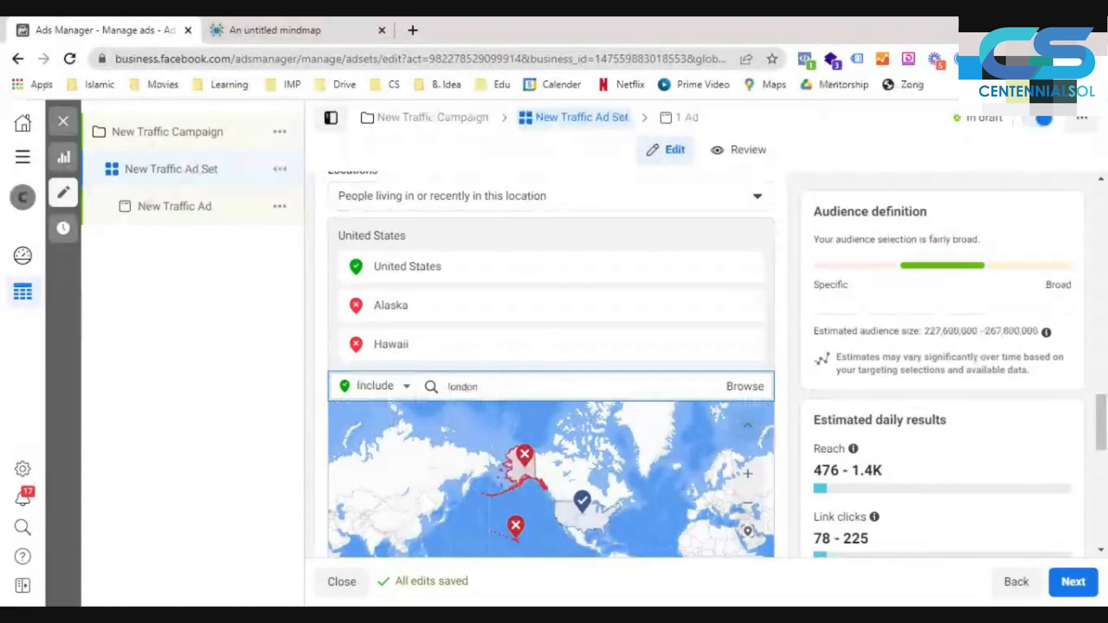
left_click(526, 425)
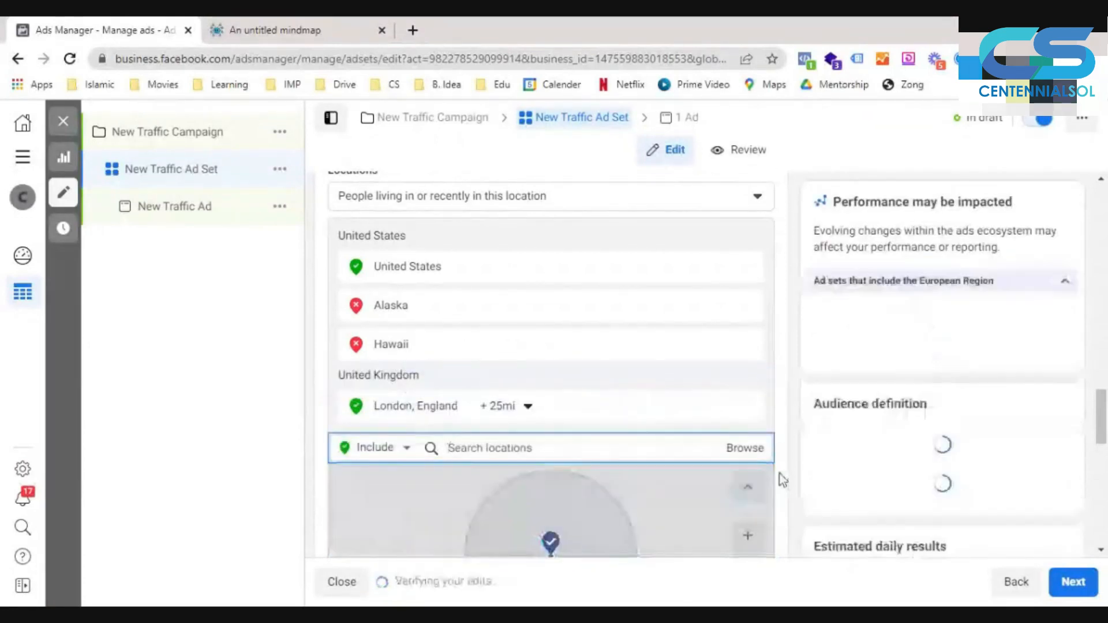
- Drop an included pin at Oxford on the map and set its radius to 7 mi
scroll(458, 377, "down", 3)
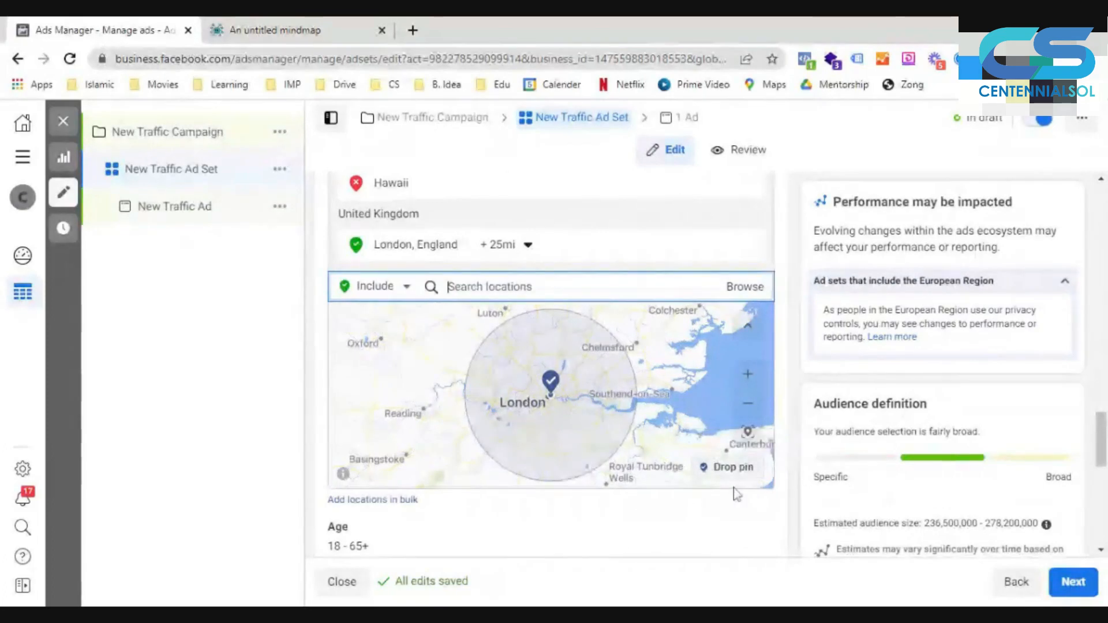
left_click(730, 467)
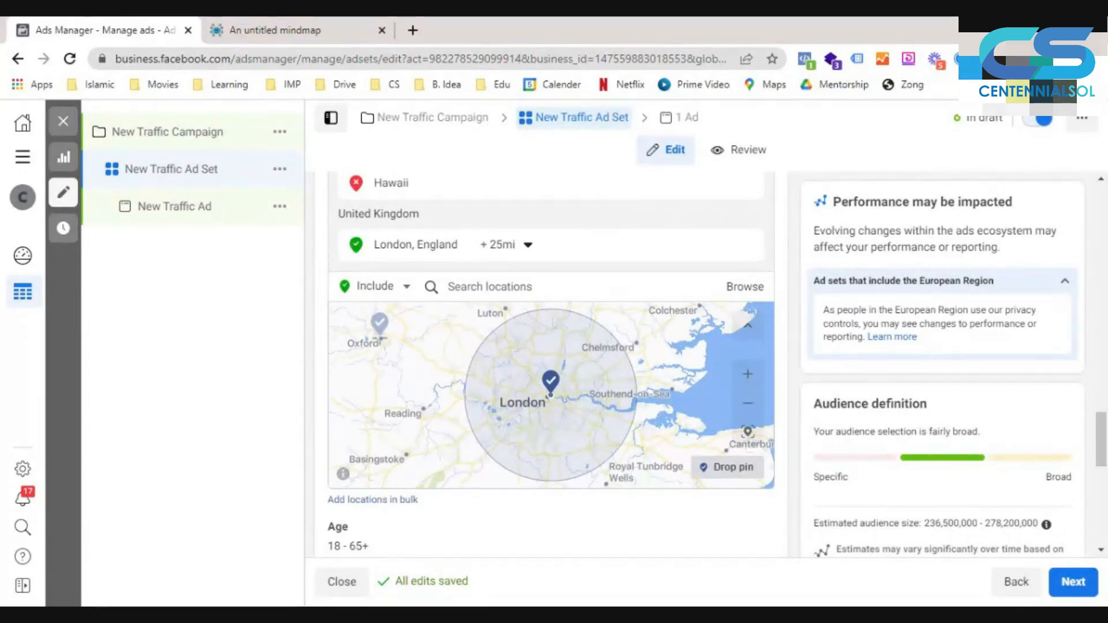
left_click(379, 332)
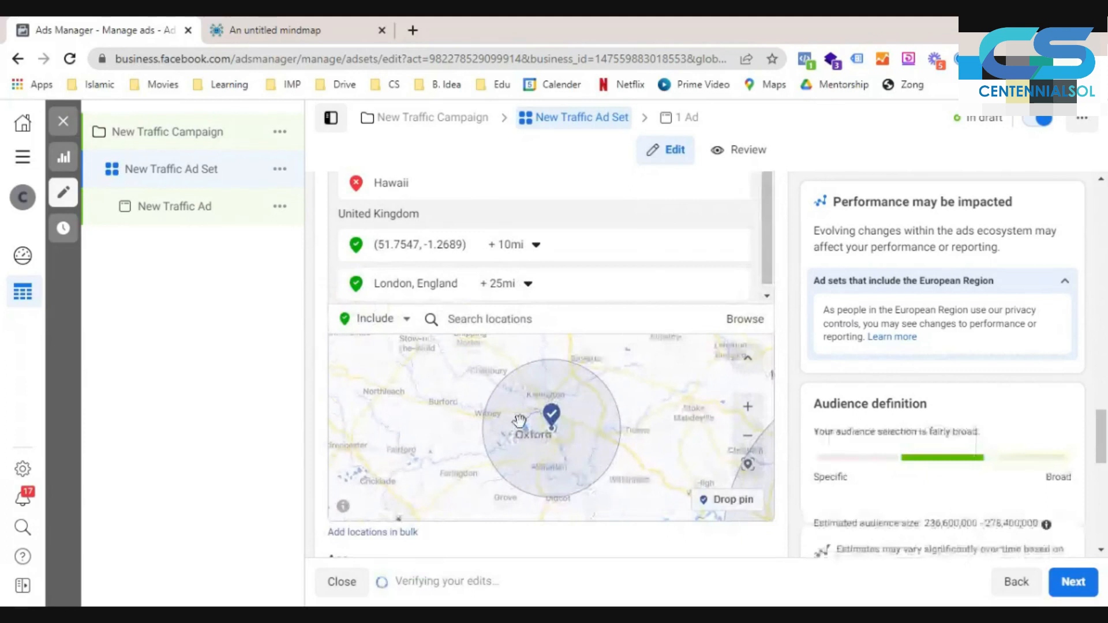
left_click(528, 286)
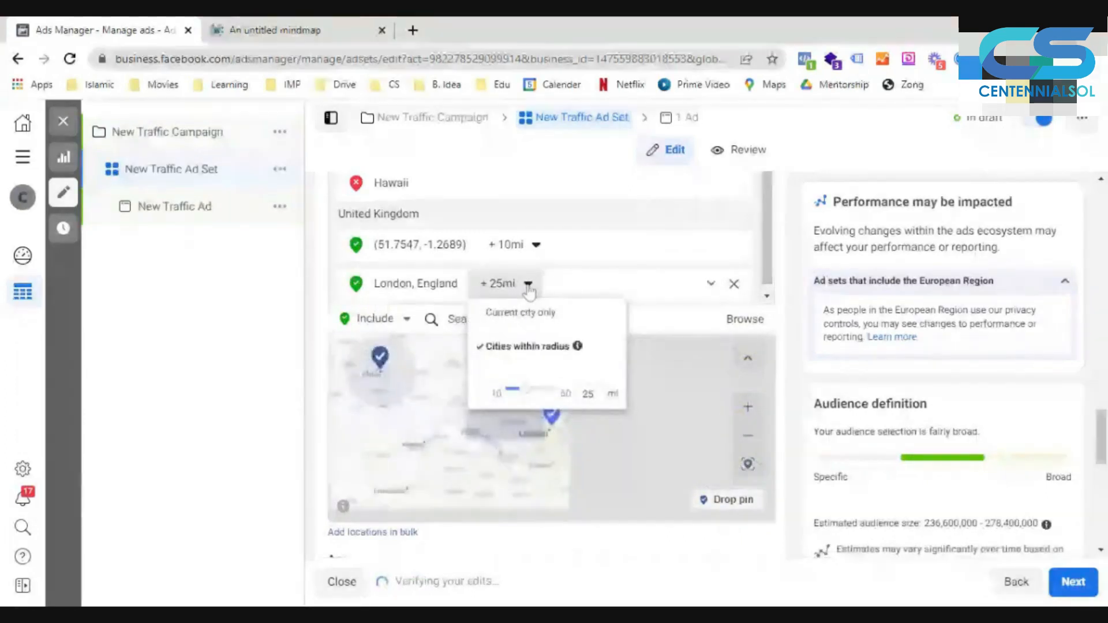
left_click(536, 245)
left_click_drag(522, 299, 495, 299)
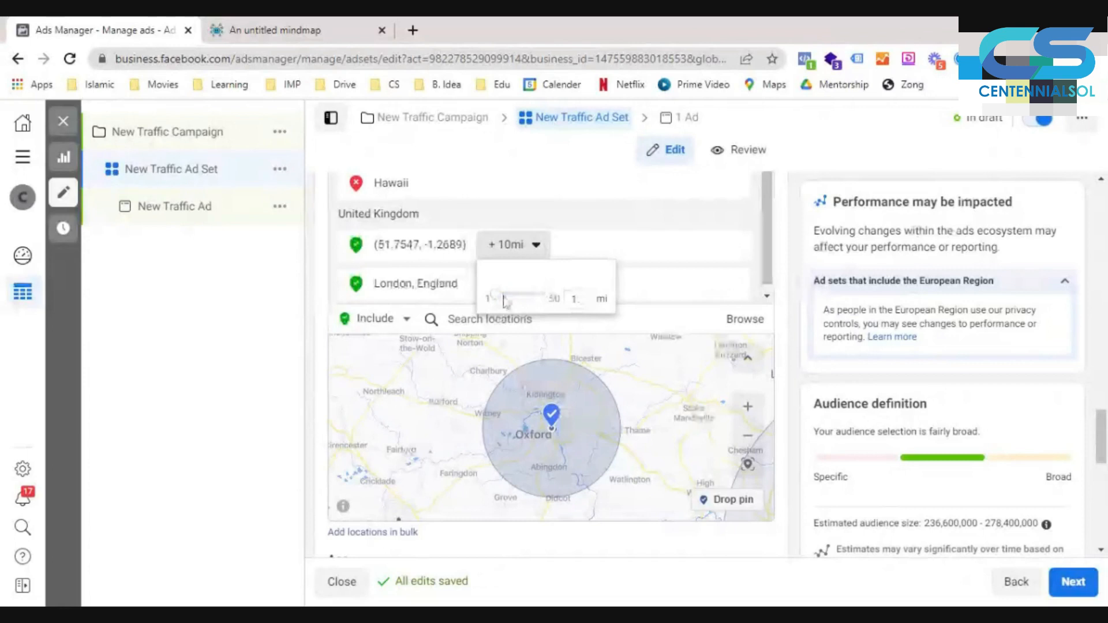
mouse_move(504, 301)
left_mouse_down()
mouse_move(528, 300)
mouse_move(508, 299)
left_mouse_up()
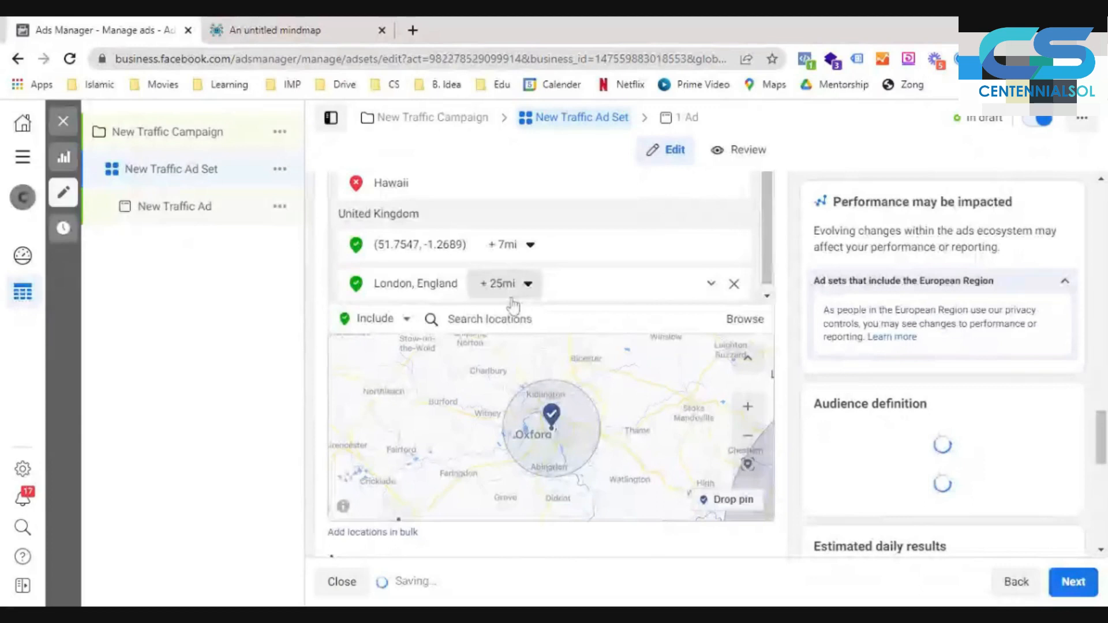
- Examine the radius options for London, England, keeping the current setting, and look over the audience settings below the map
left_click(514, 304)
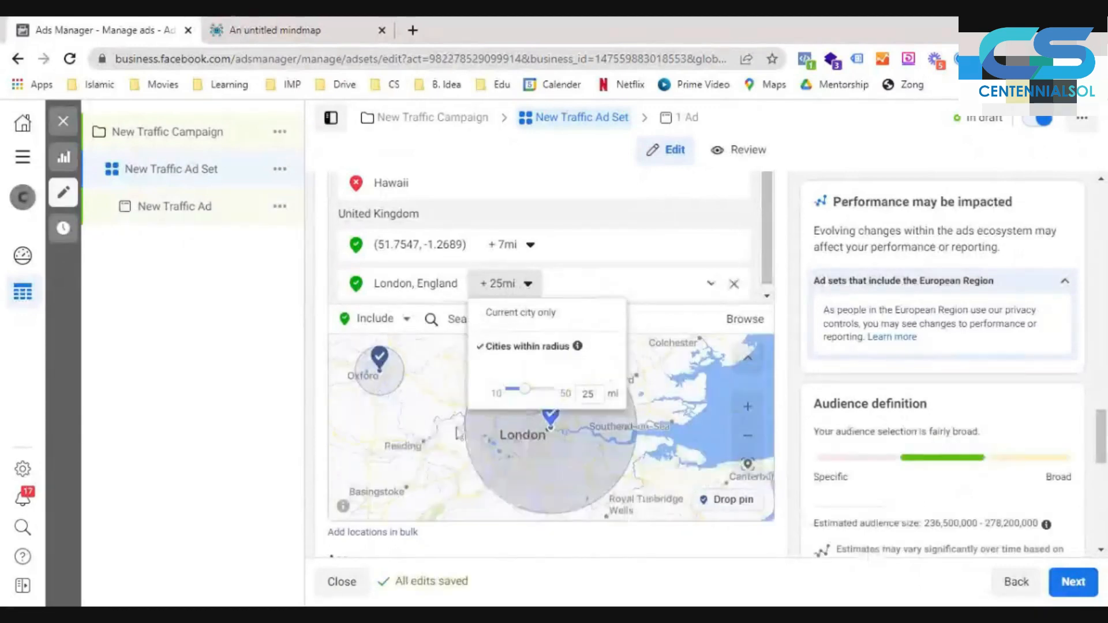
left_click(802, 456)
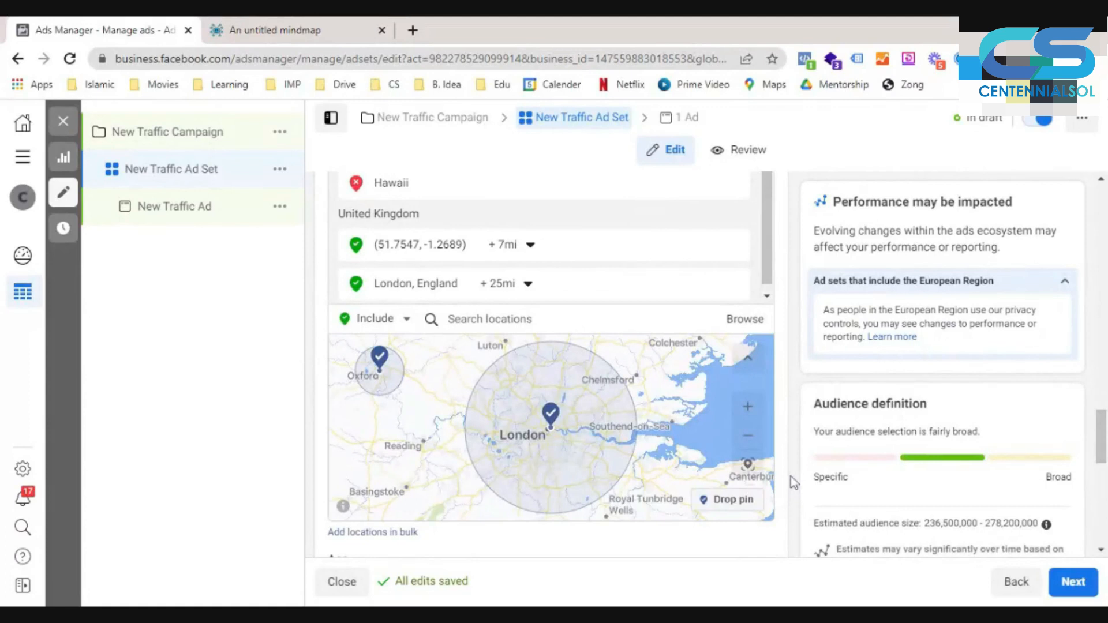
scroll(791, 476, "down", 4)
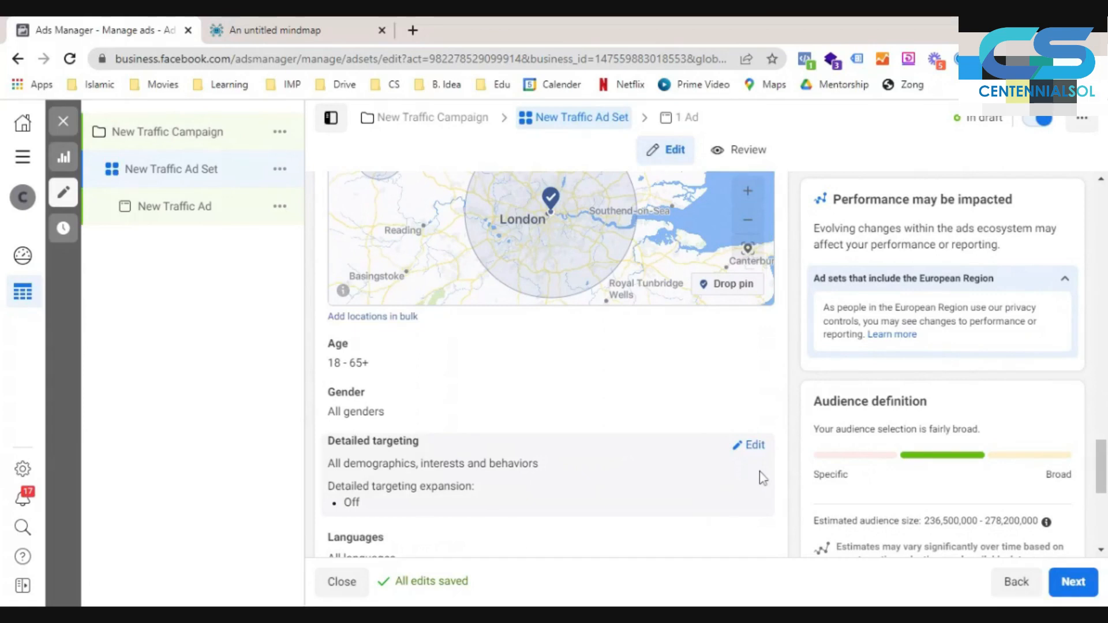
- Start adding locations in bulk with Cities as the location type
scroll(381, 485, "up", 3)
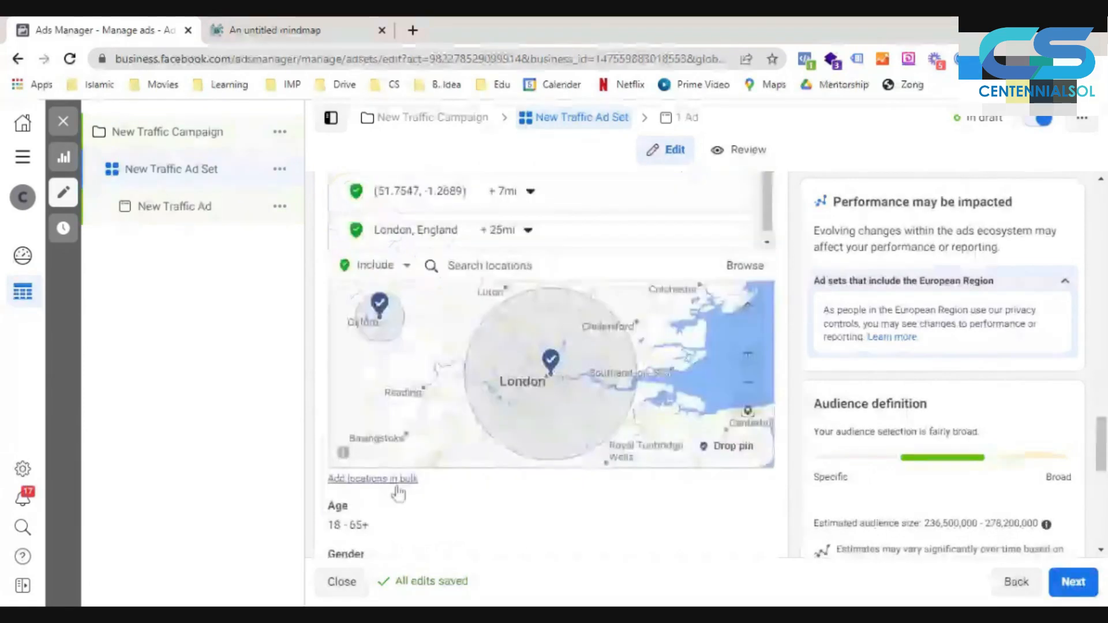
left_click(342, 479)
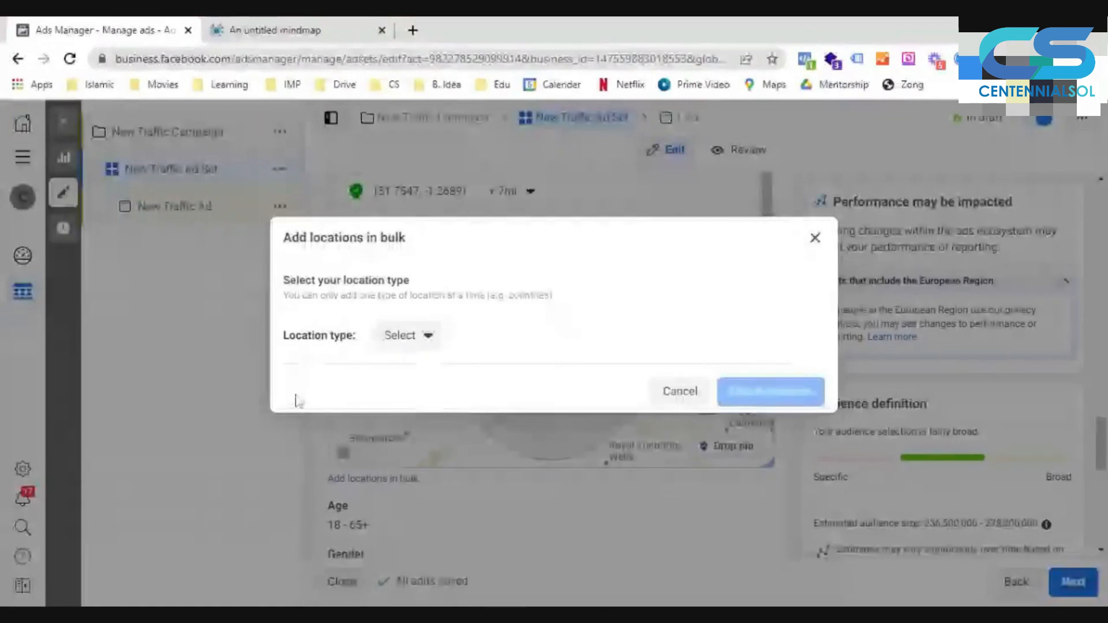
left_click(404, 336)
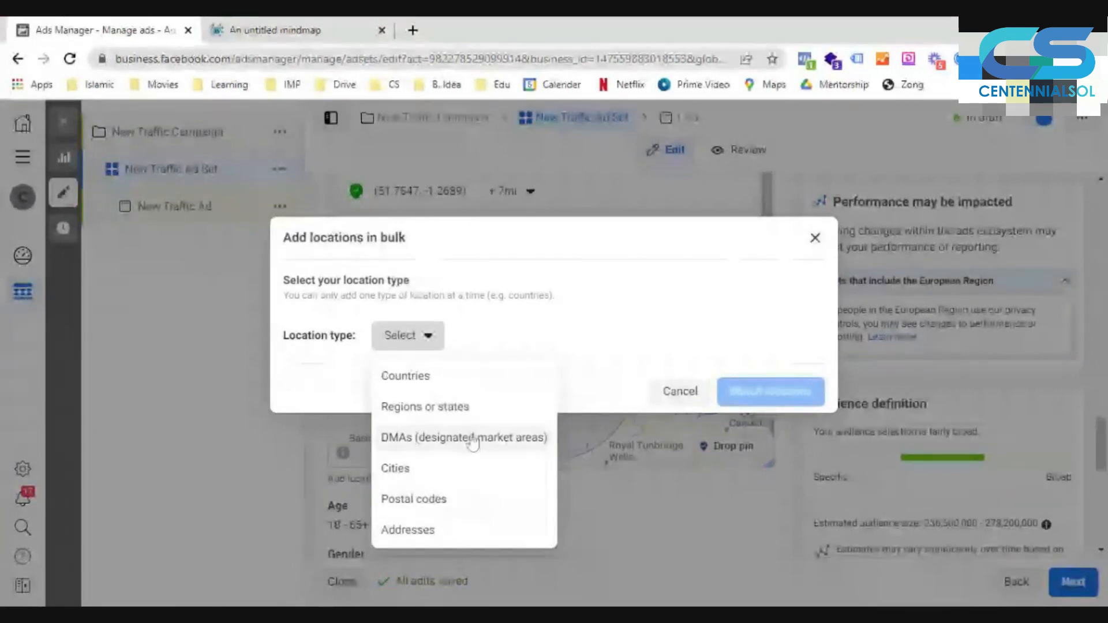
left_click(463, 477)
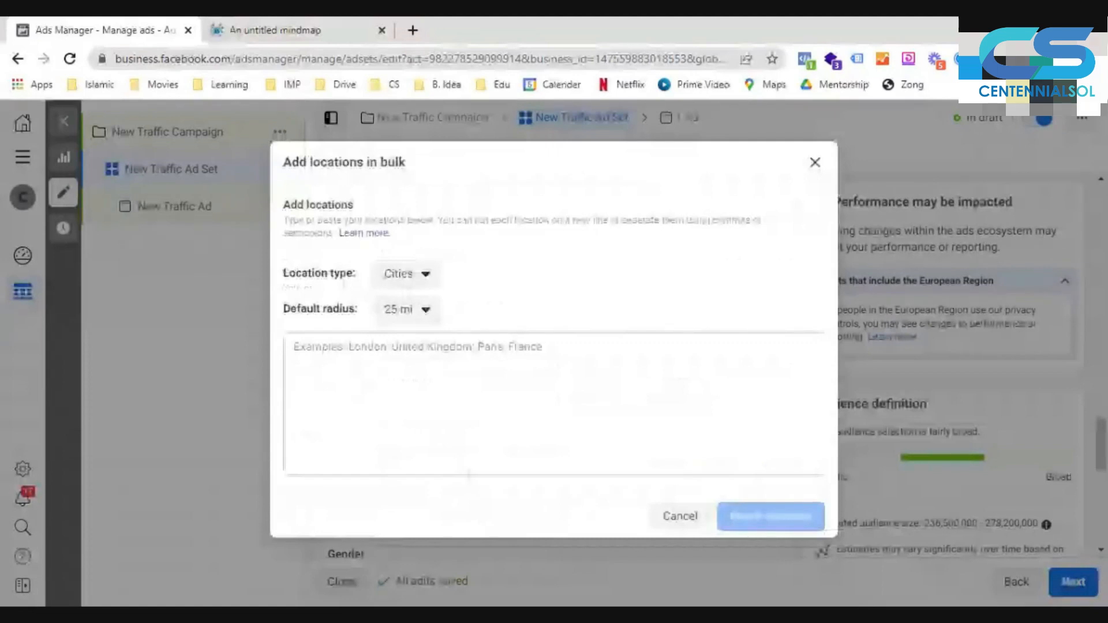
left_click(468, 469)
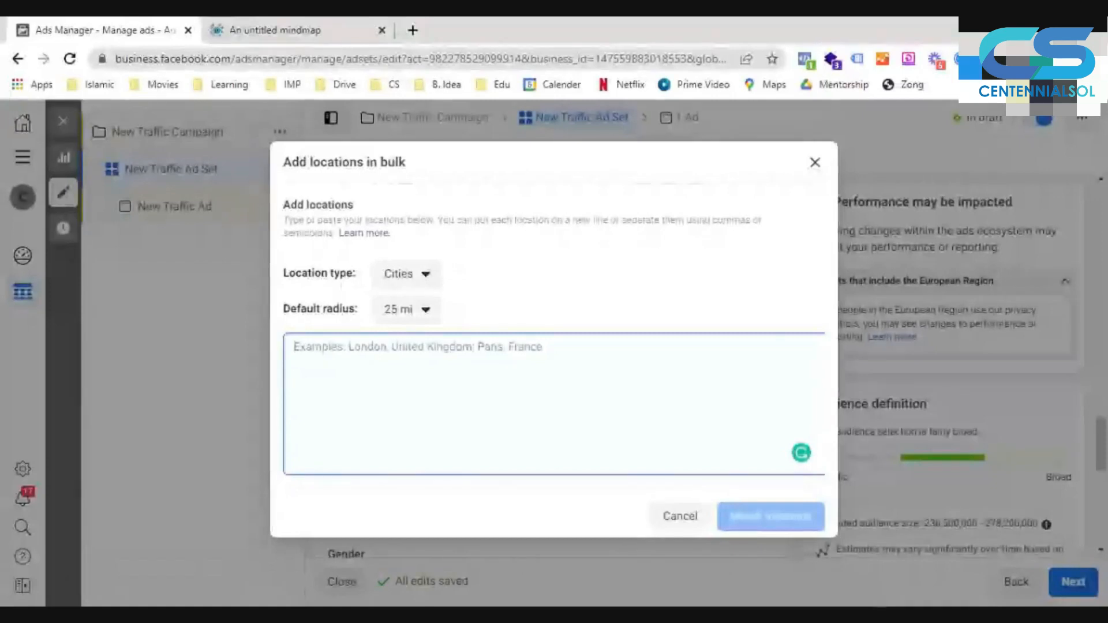
- Enter "London, United Kingdom," as the first line of the bulk locations list
type("London, United Kign")
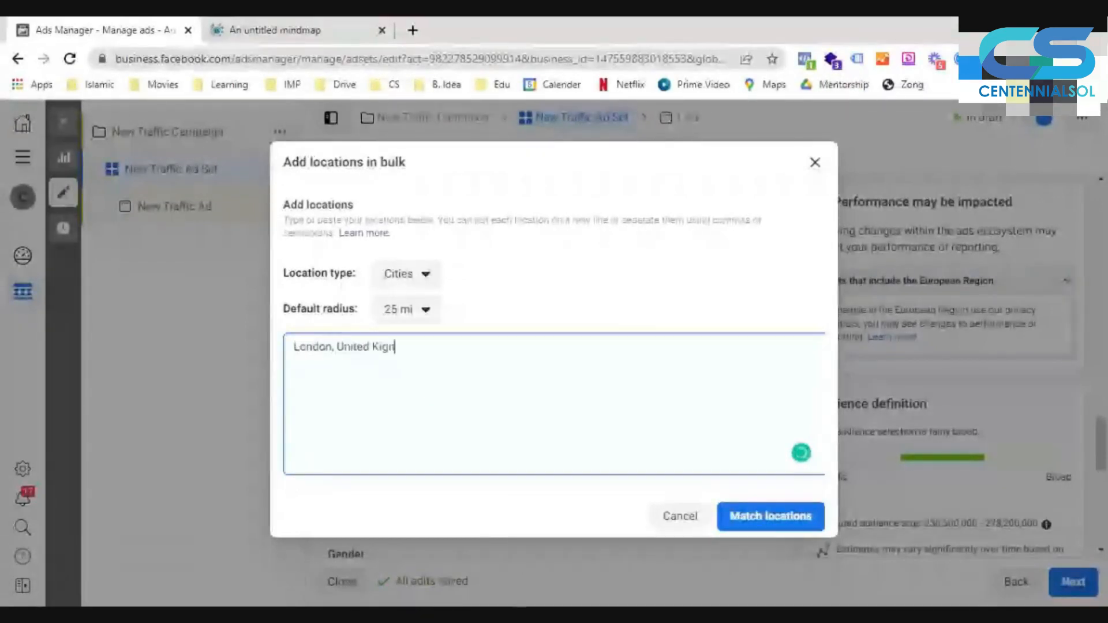
key("BackSpace")
key("BackSpace")
type("ngdom")
key("Return")
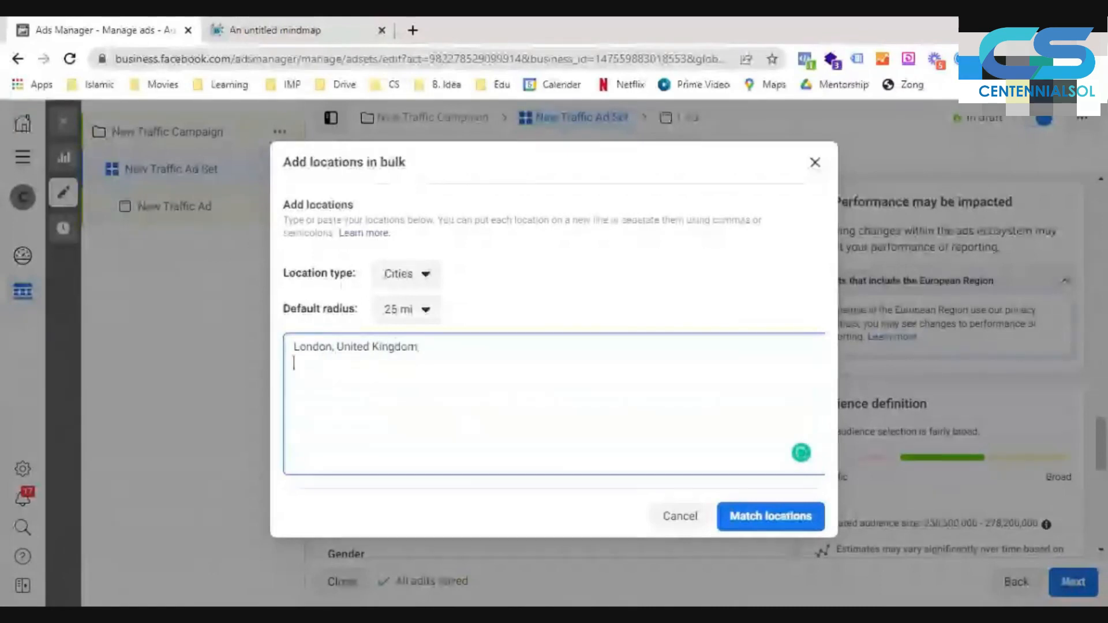
- Add the lines "New york, United States," and "Washington," to the bulk locations list
type("New yo")
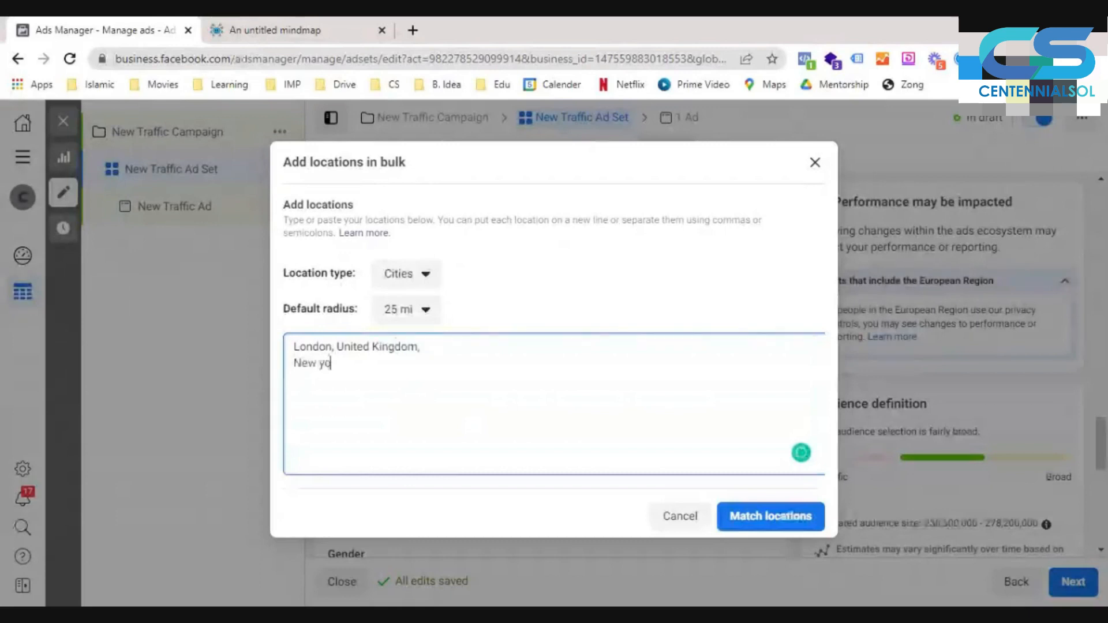
type("rk, United States.")
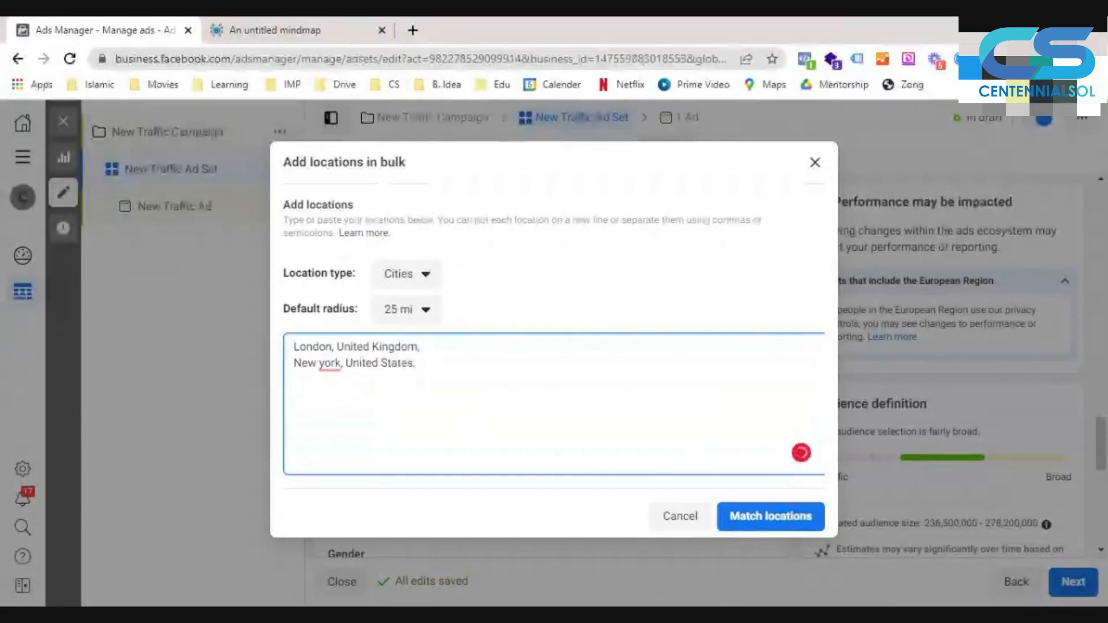
key("Return")
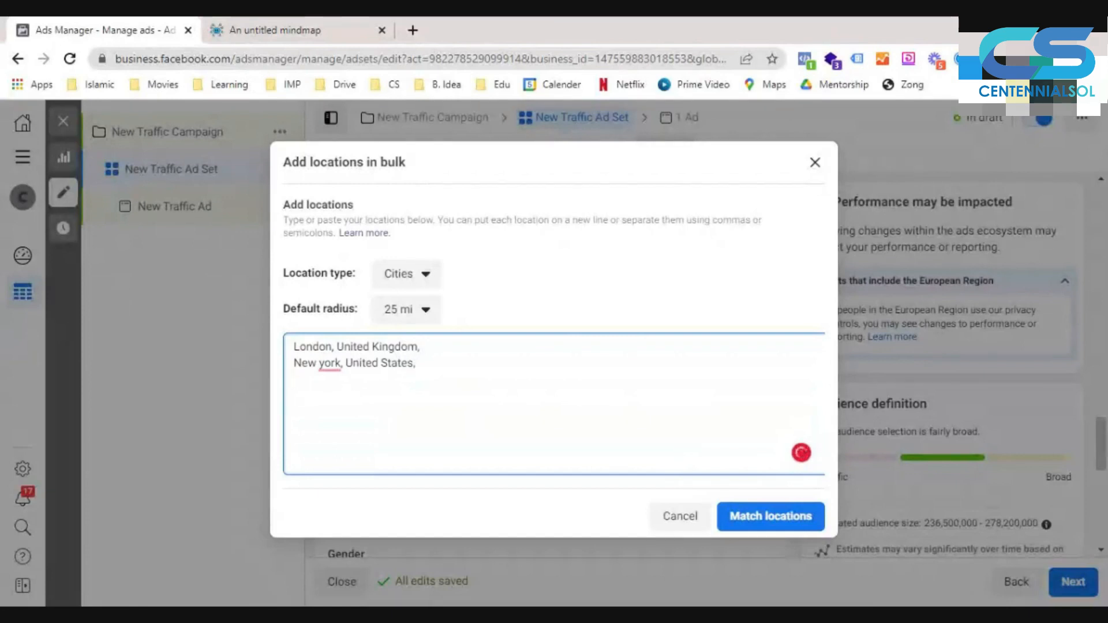
type("Wa")
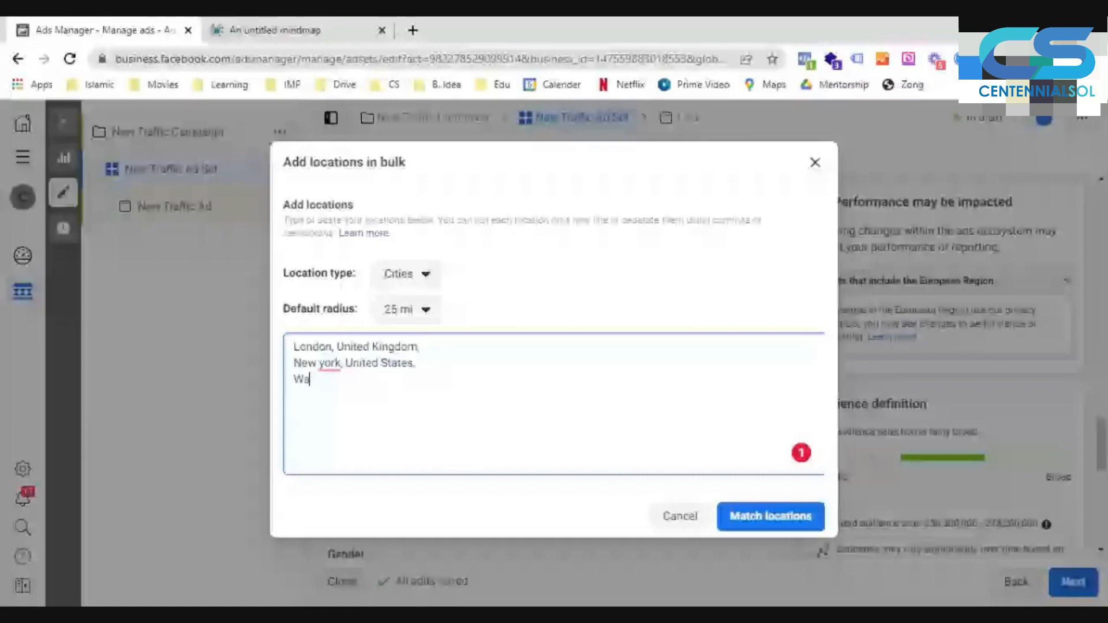
type("shington,")
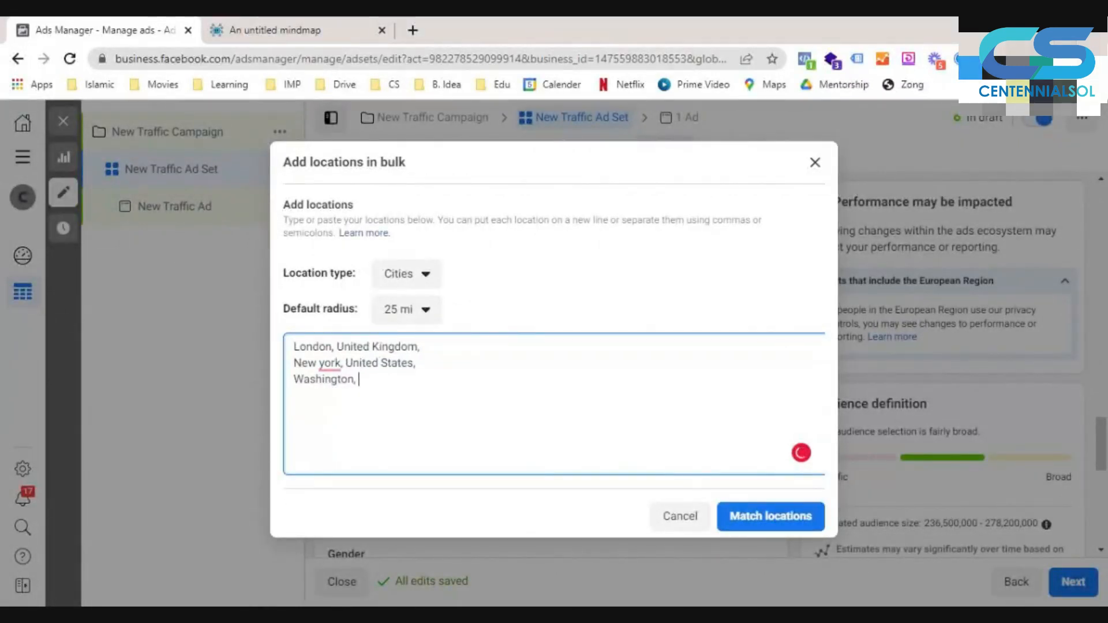
- Set the default radius for the bulk cities to 10 mi and match the locations
left_click(418, 312)
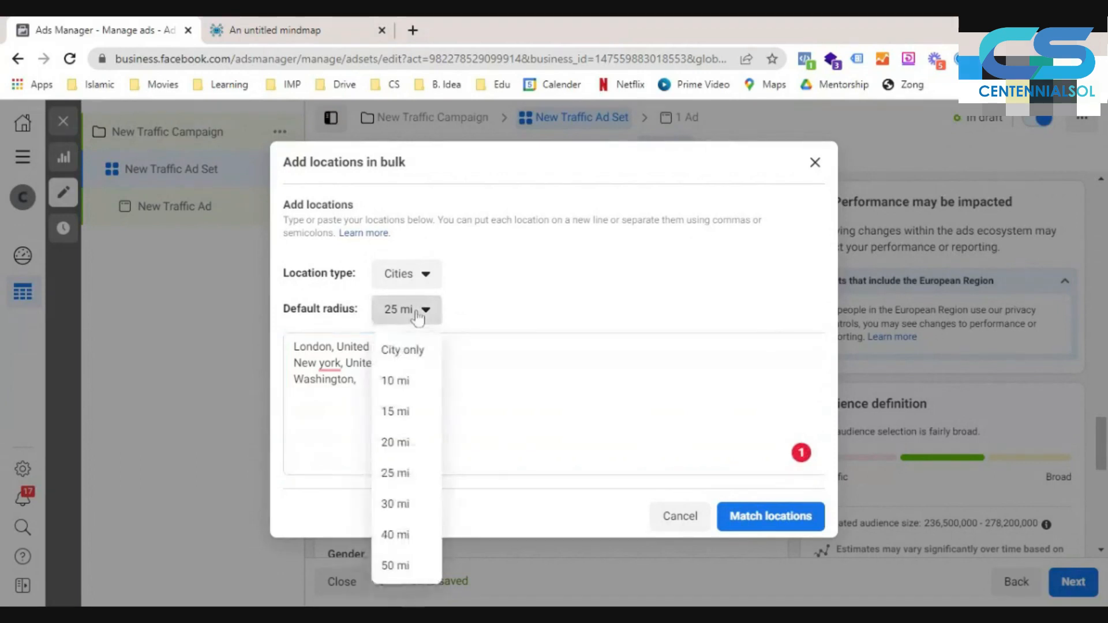
left_click(421, 384)
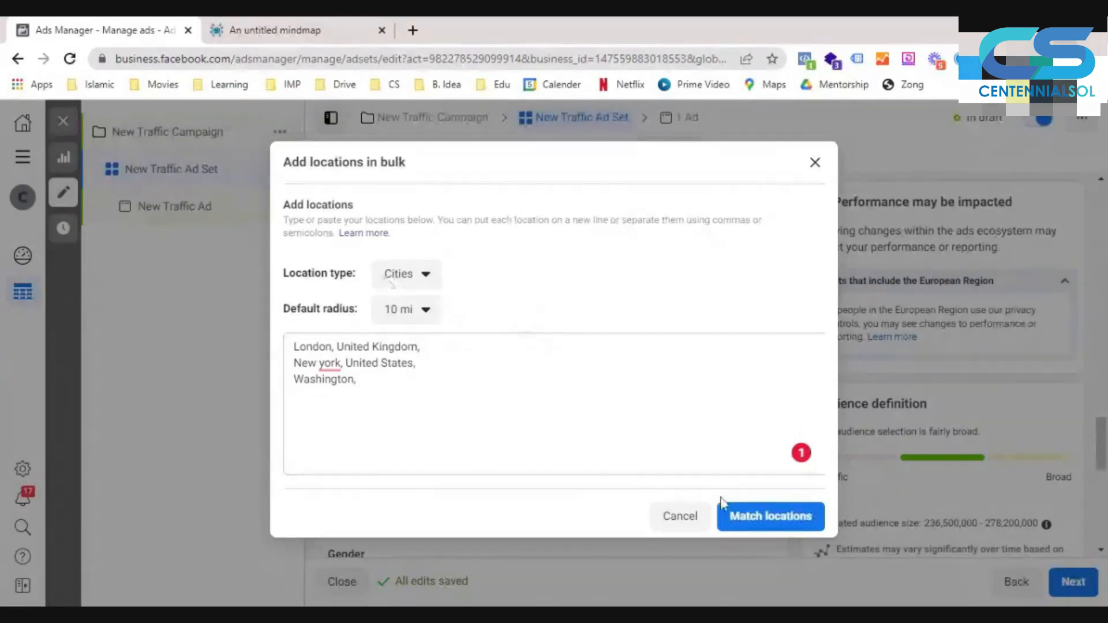
left_click(760, 519)
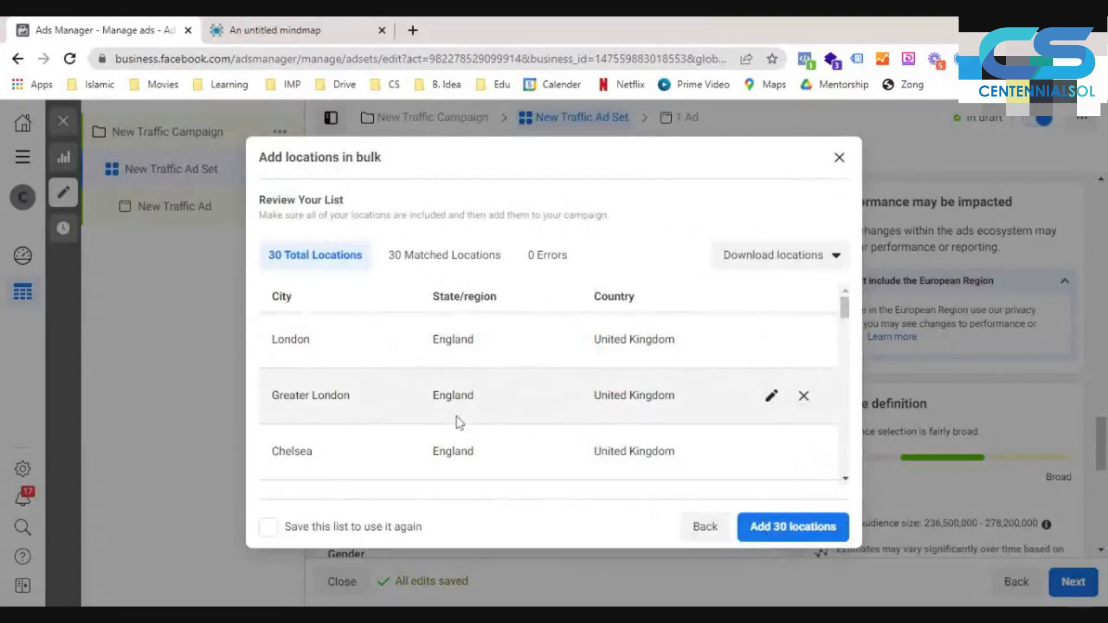
- Review the matched cities and remove Chelsea, England from the list
scroll(524, 397, "down", 2)
scroll(525, 400, "up", 1)
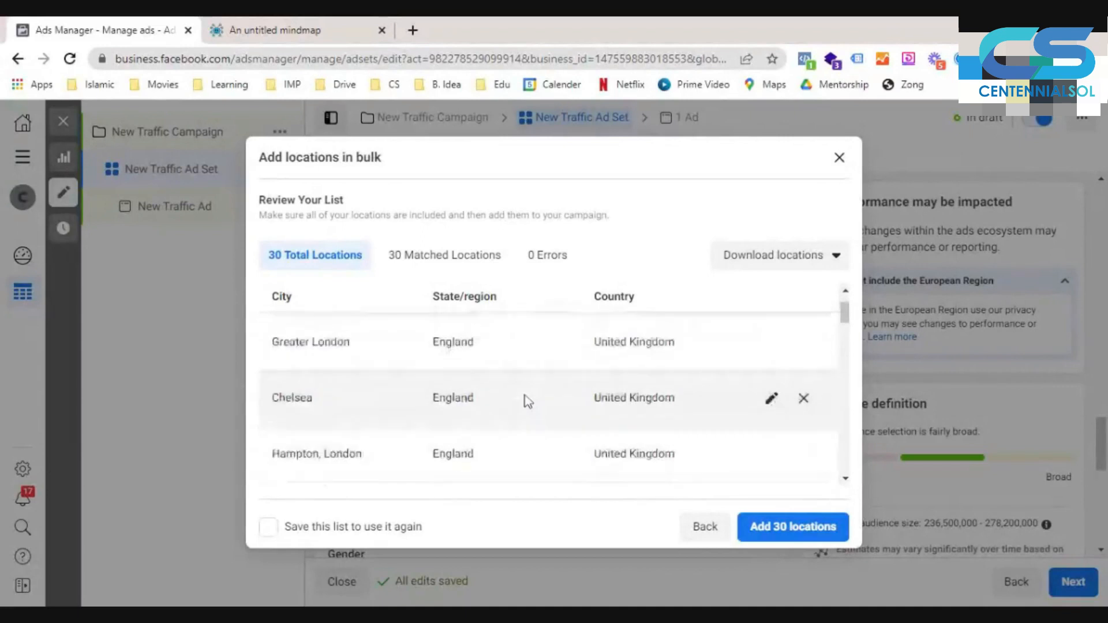
left_click(803, 398)
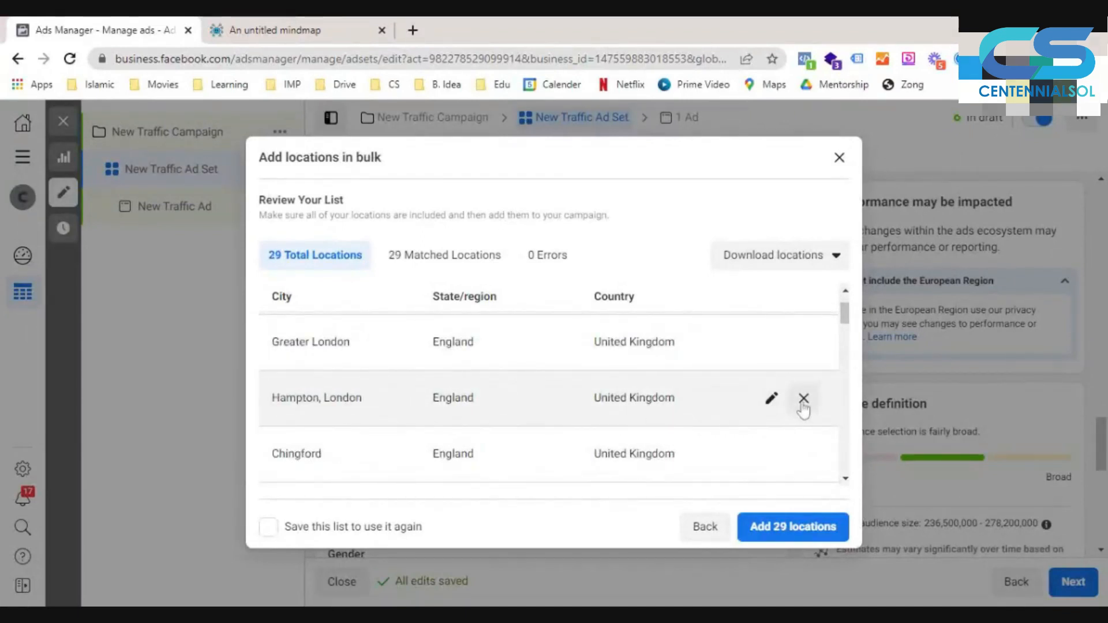
- Remove the extra matched England cities after Greater London, from Hampton, London through Hampstead, from the bulk list
left_click(803, 398)
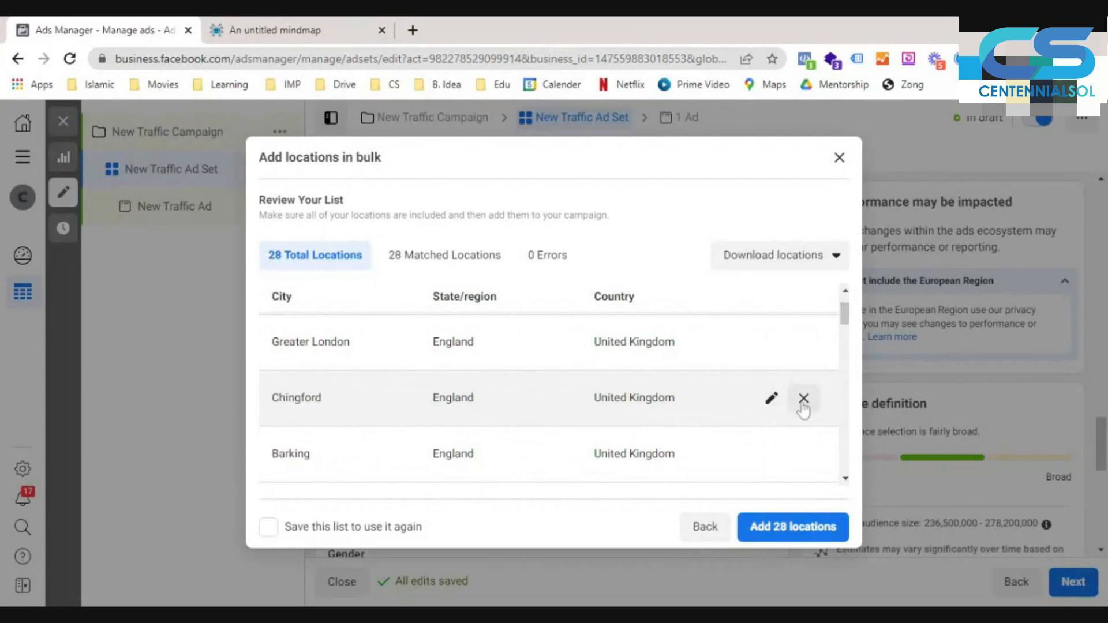
left_click(804, 398)
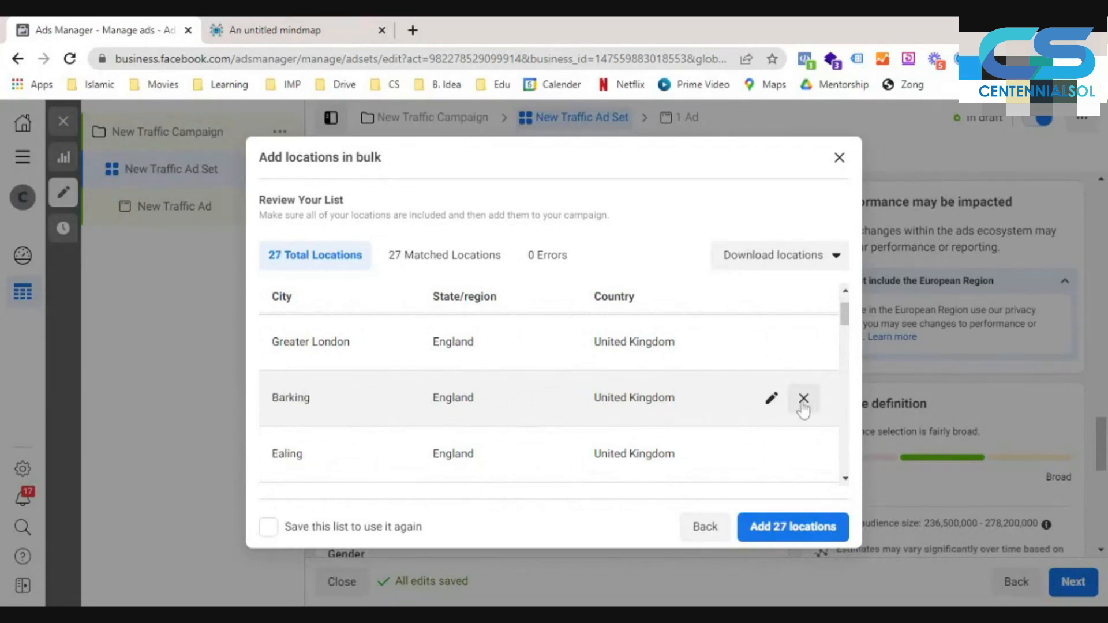
left_click(803, 398)
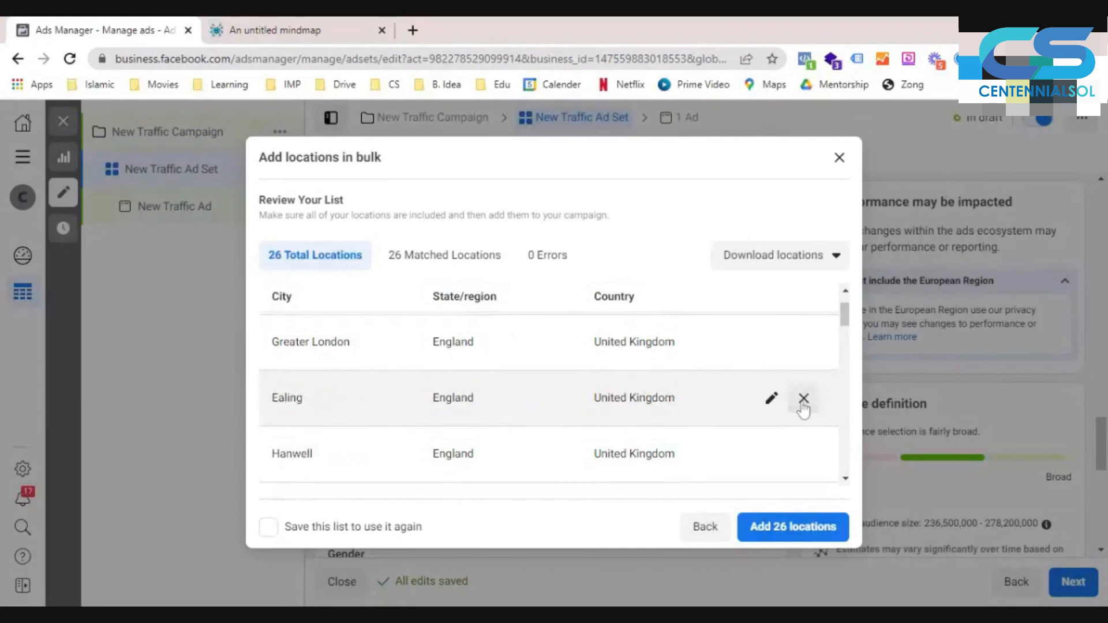
left_click(803, 398)
left_click(803, 398)
left_click(804, 399)
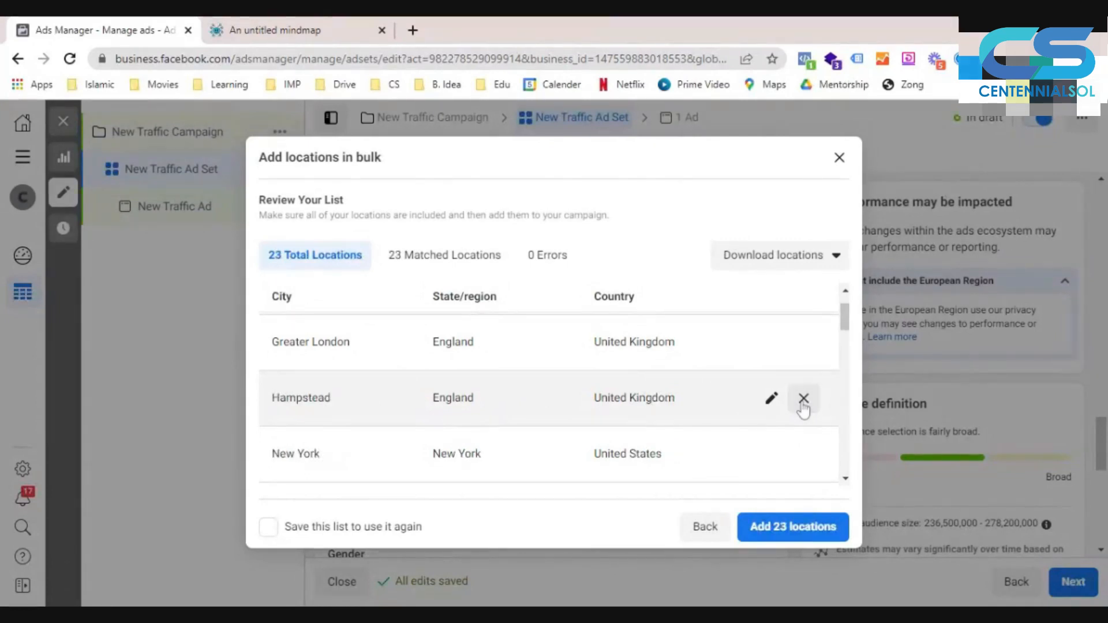
left_click(803, 398)
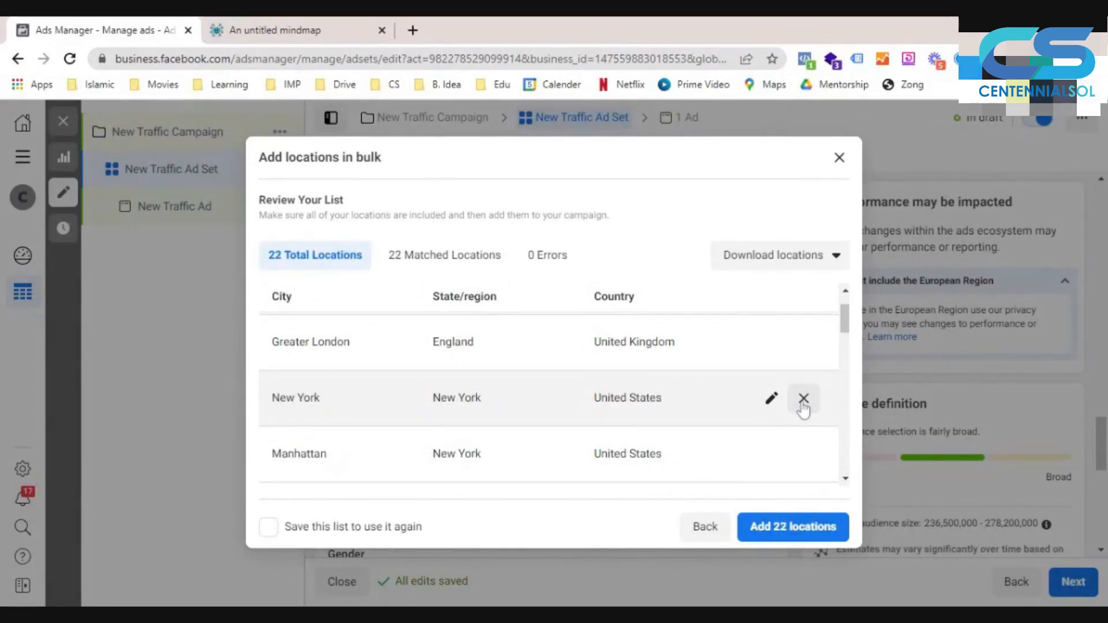
- Remove the extra New York state matches, from Manhattan and Syracuse through New City, keeping New York, New York
scroll(562, 443, "down", 1)
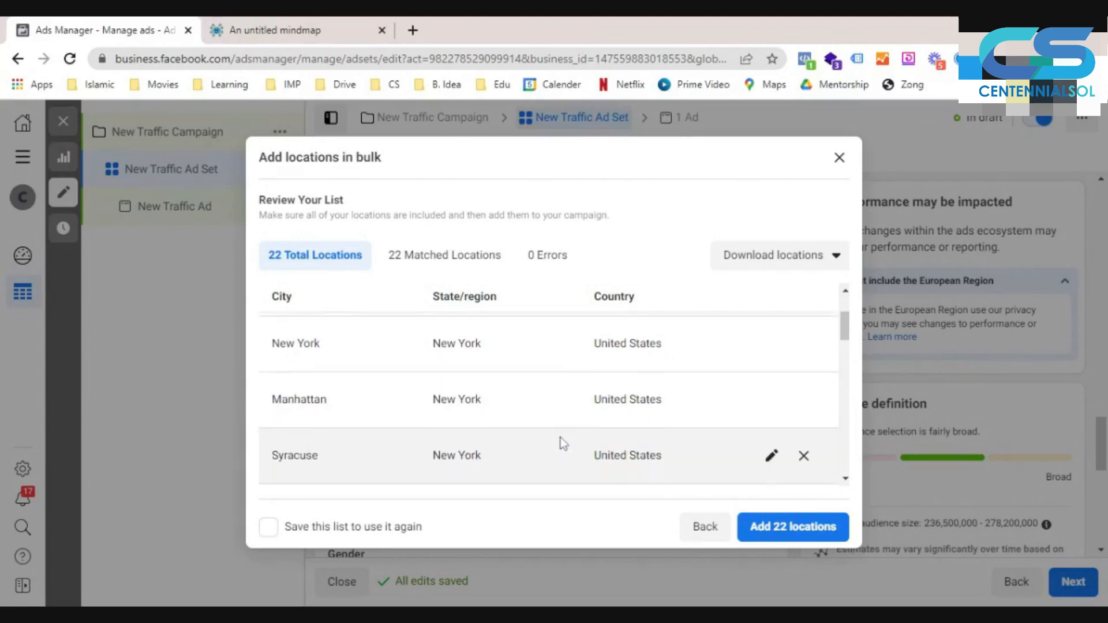
scroll(559, 437, "down", 1)
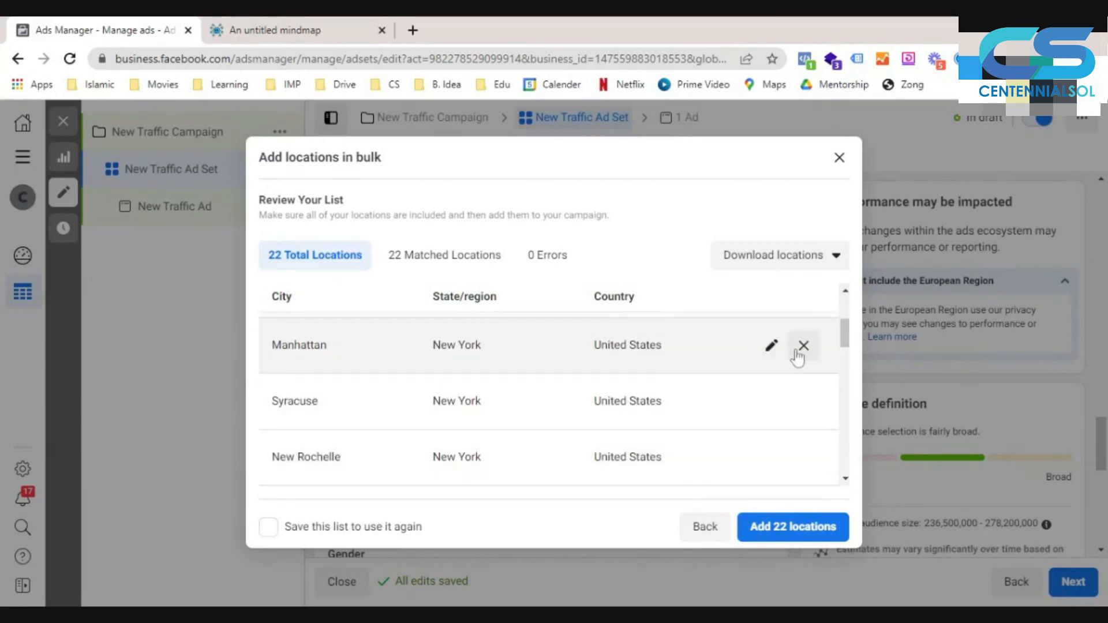
left_click(803, 346)
left_click(803, 345)
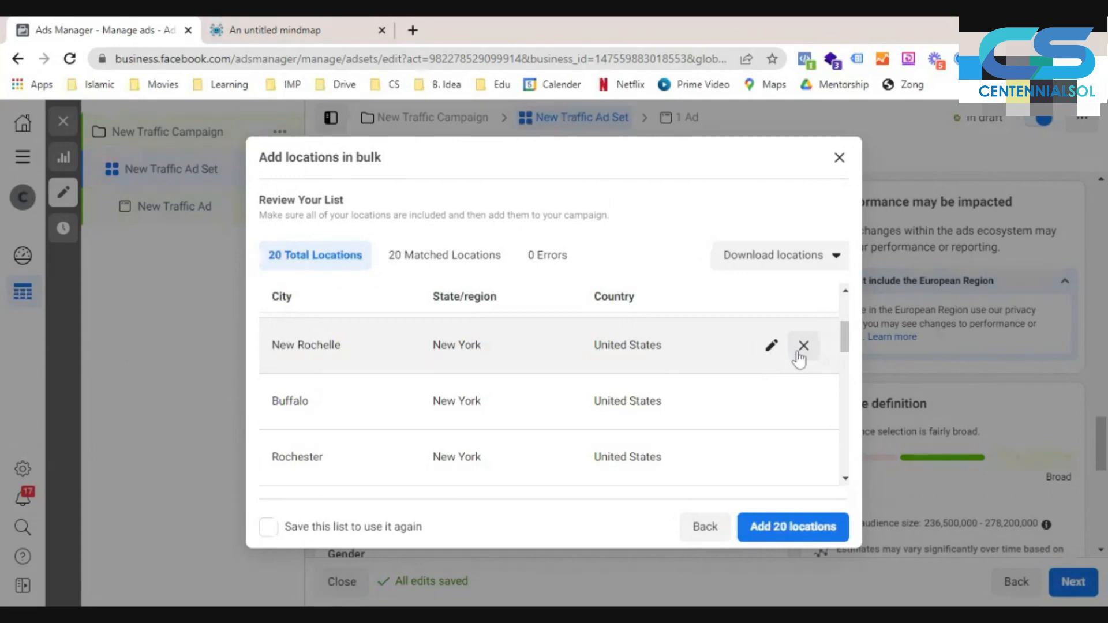
left_click(803, 345)
left_click(803, 346)
left_click(803, 346)
left_click(803, 346)
left_click(803, 345)
left_click(802, 345)
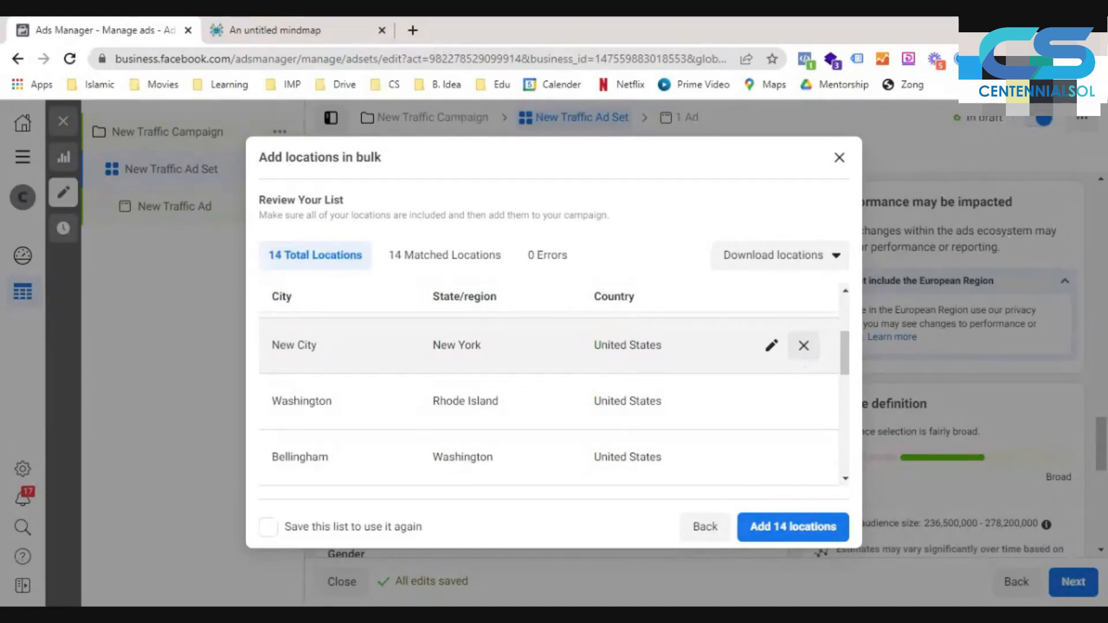
left_click(800, 349)
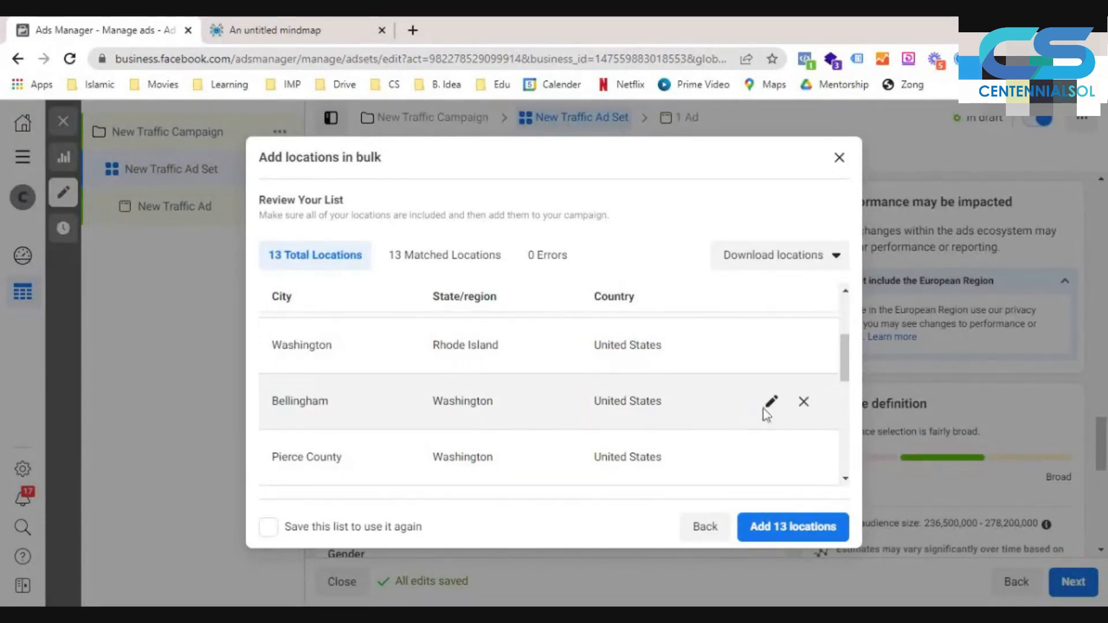
- Remove the extra Washington matches, including Bellingham, Pierce County, Auburn and Redmond, keeping only Washington, Rhode Island
left_click(804, 403)
left_click(804, 402)
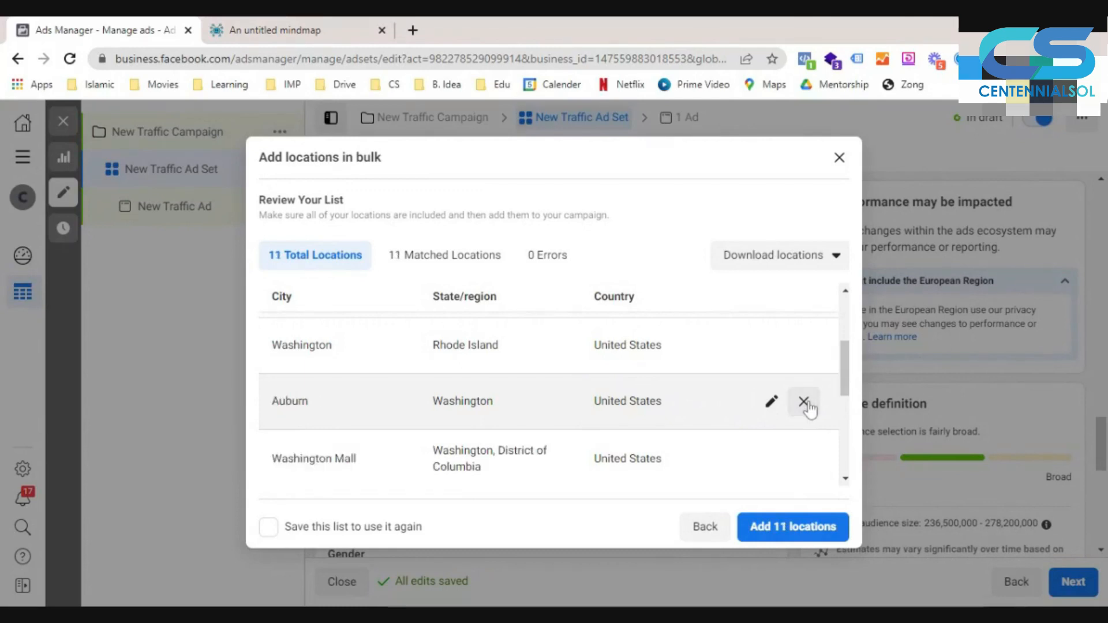
left_click(804, 402)
left_click(804, 402)
left_click(804, 402)
left_click(804, 403)
left_click(804, 403)
left_click(804, 402)
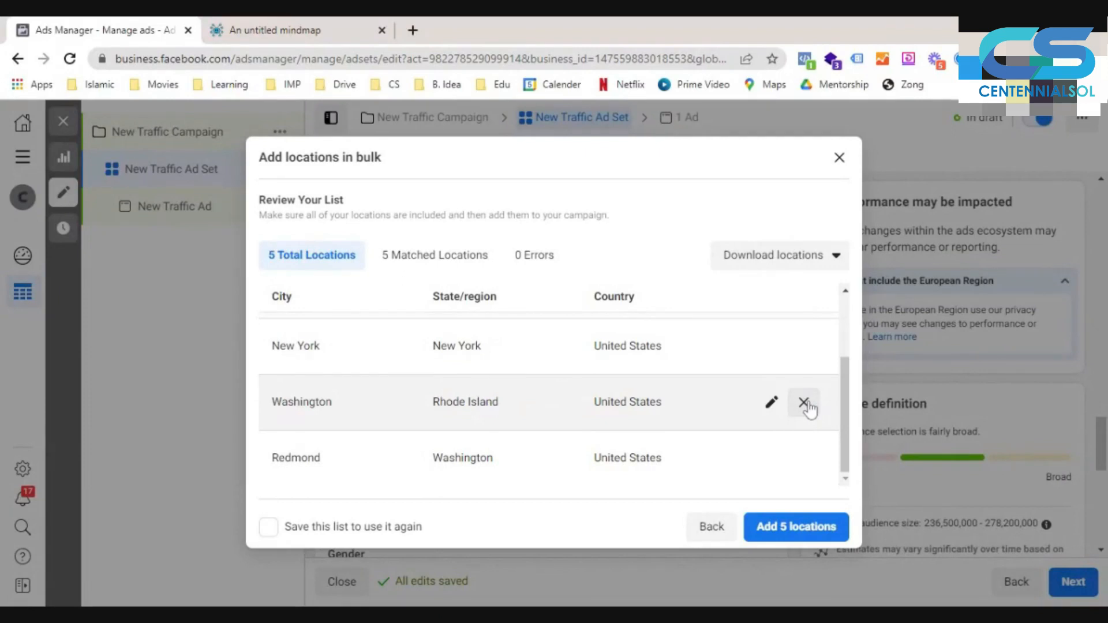
left_click(804, 457)
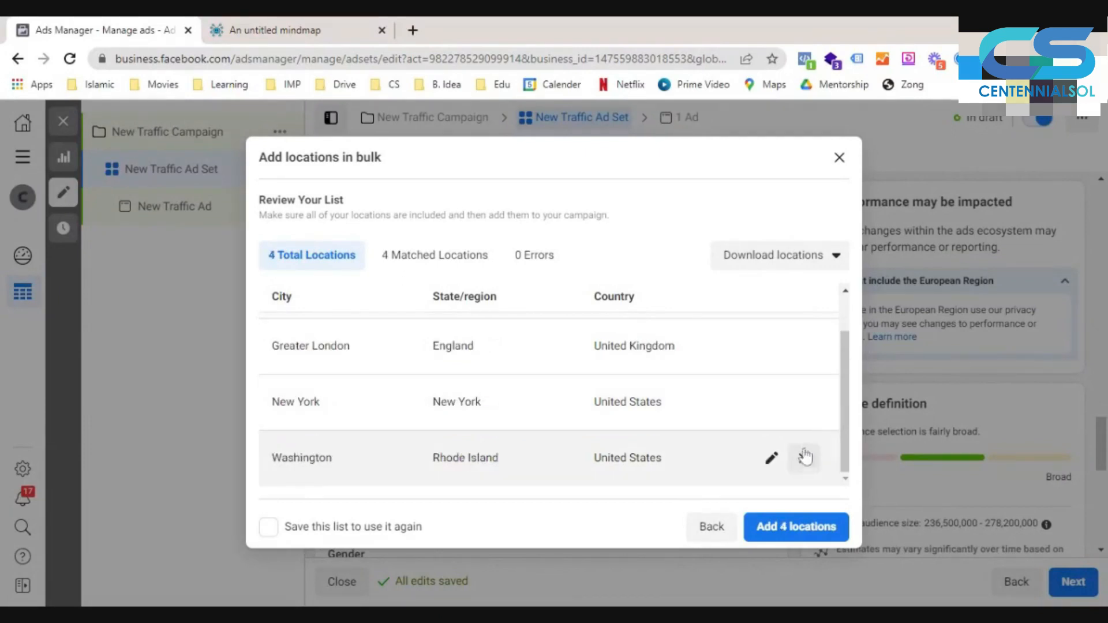
- Add the 4 remaining bulk locations to the ad set and check them in the location list
scroll(796, 415, "up", 1)
scroll(796, 414, "down", 1)
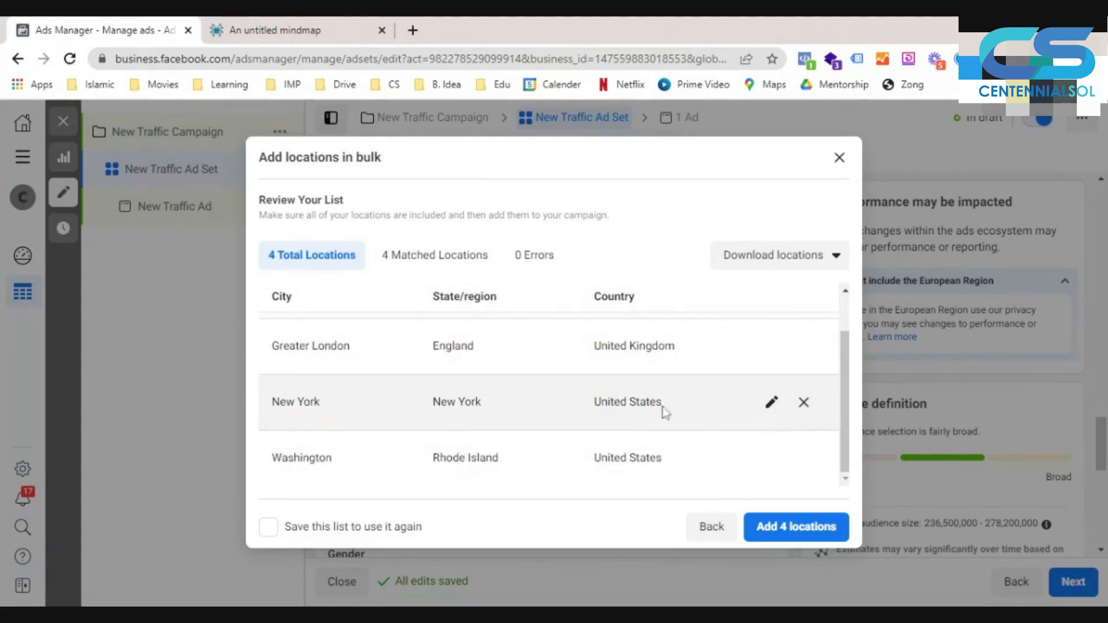
left_click(771, 533)
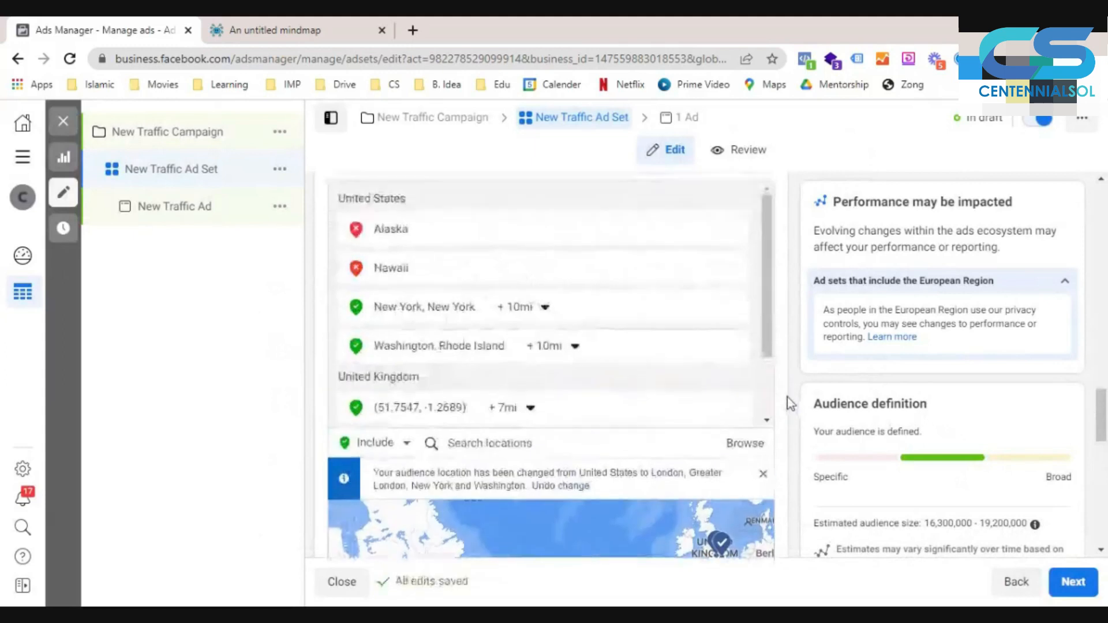
scroll(628, 366, "down", 2)
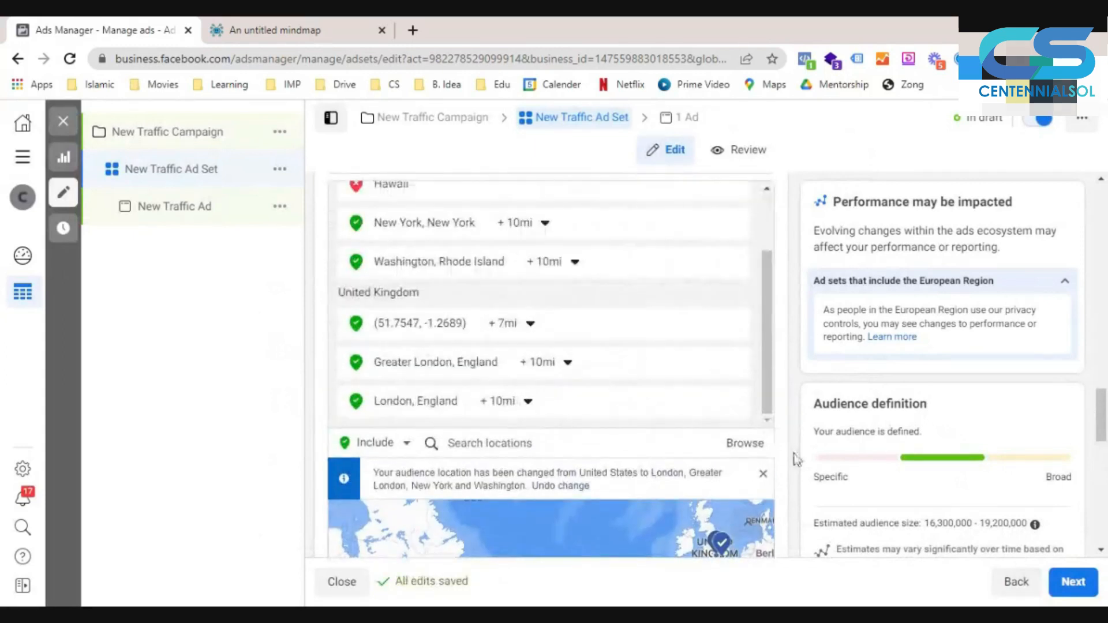
- Set the audience age range to a minimum of 25 and a maximum of 60
scroll(796, 456, "down", 3)
scroll(795, 456, "down", 3)
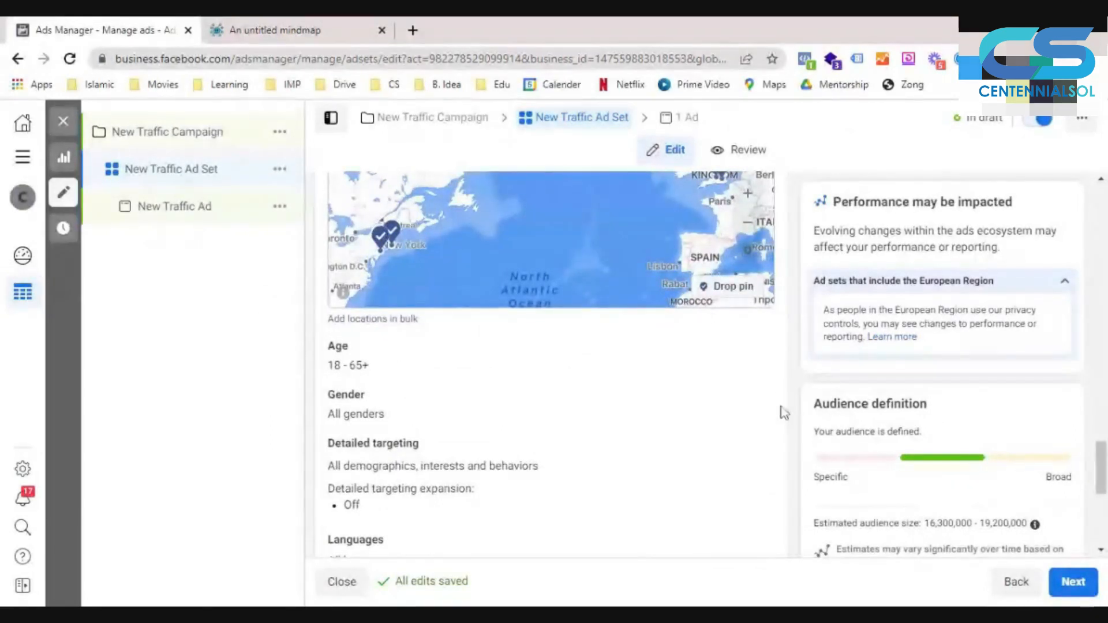
left_click(749, 347)
left_click(384, 375)
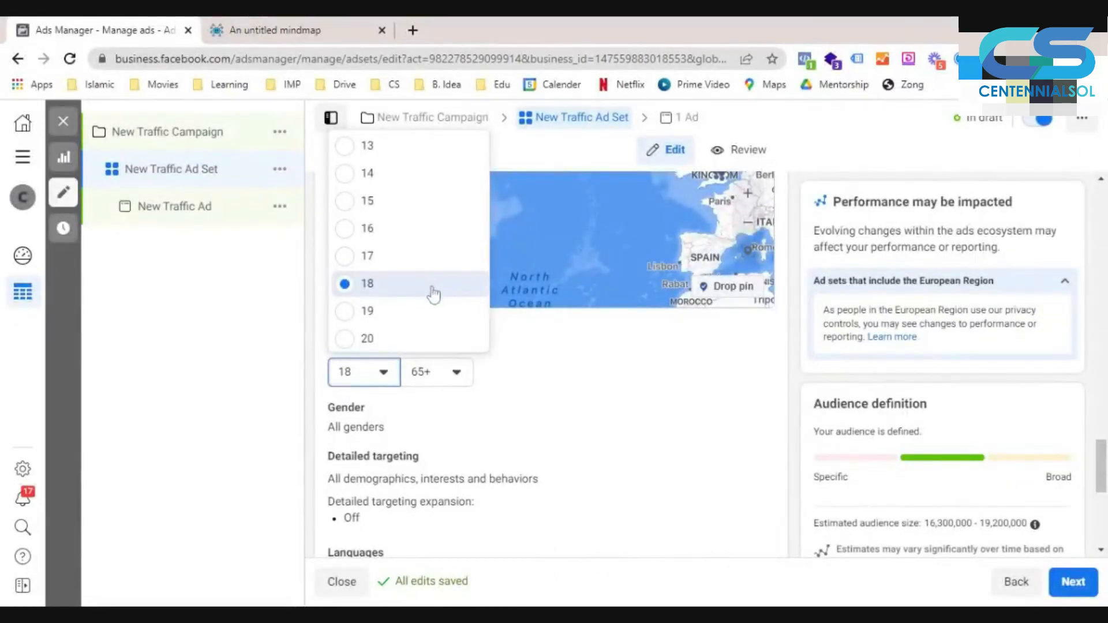
scroll(411, 286, "down", 1)
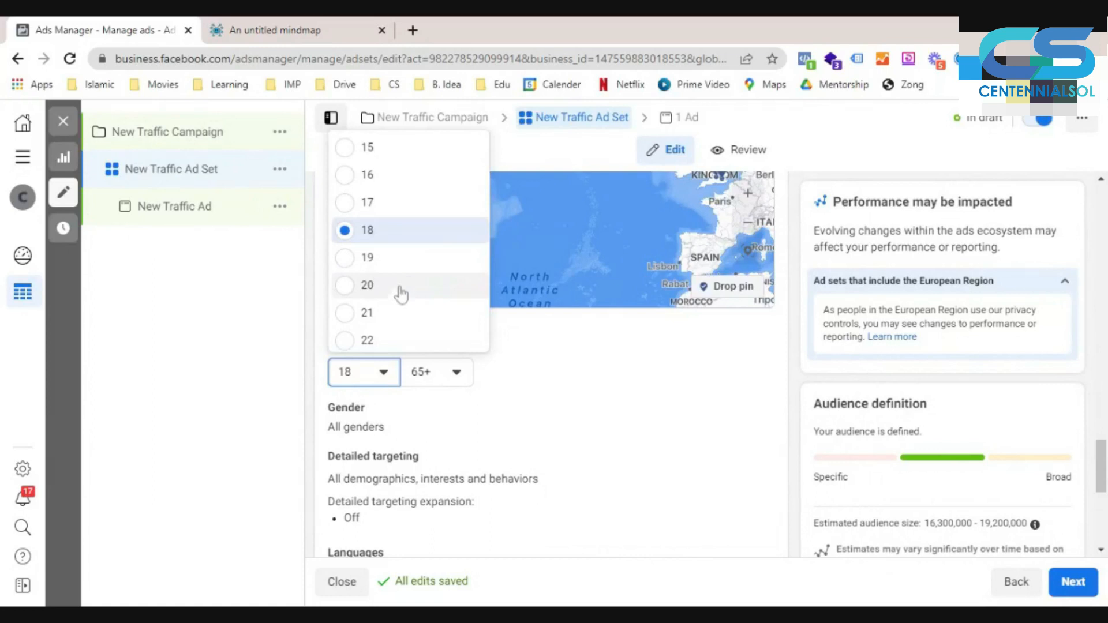
scroll(398, 288, "down", 3)
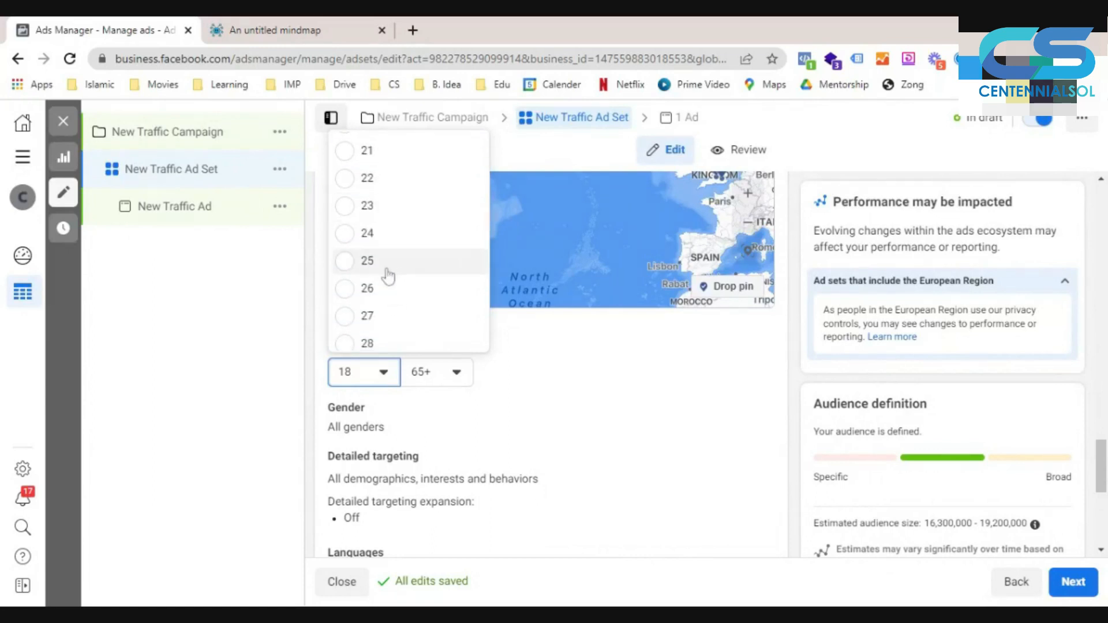
left_click(388, 269)
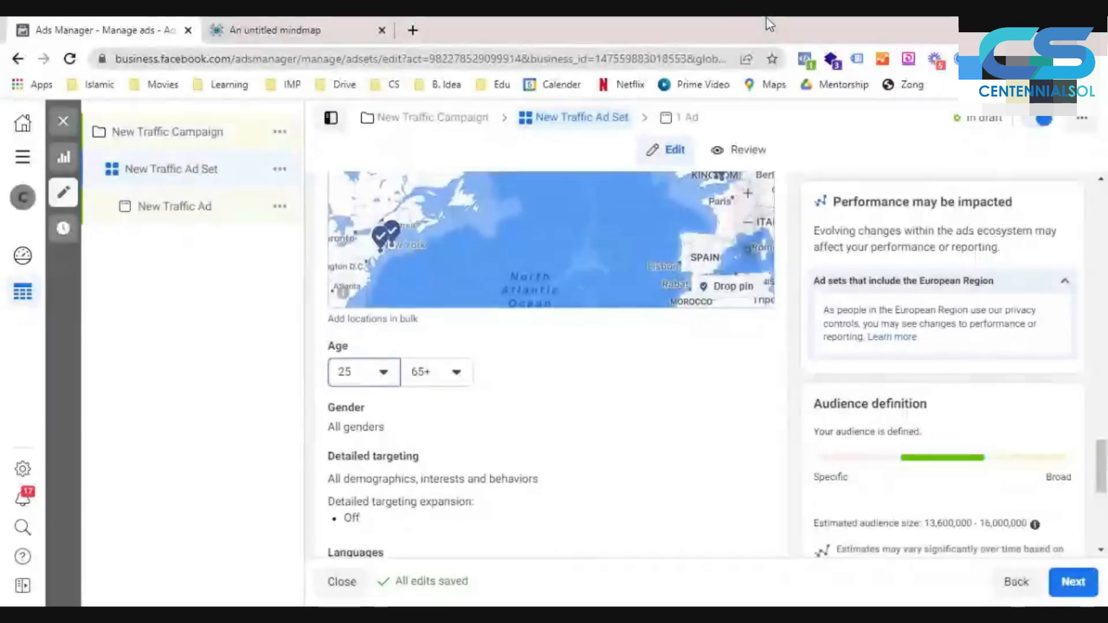
left_click(453, 372)
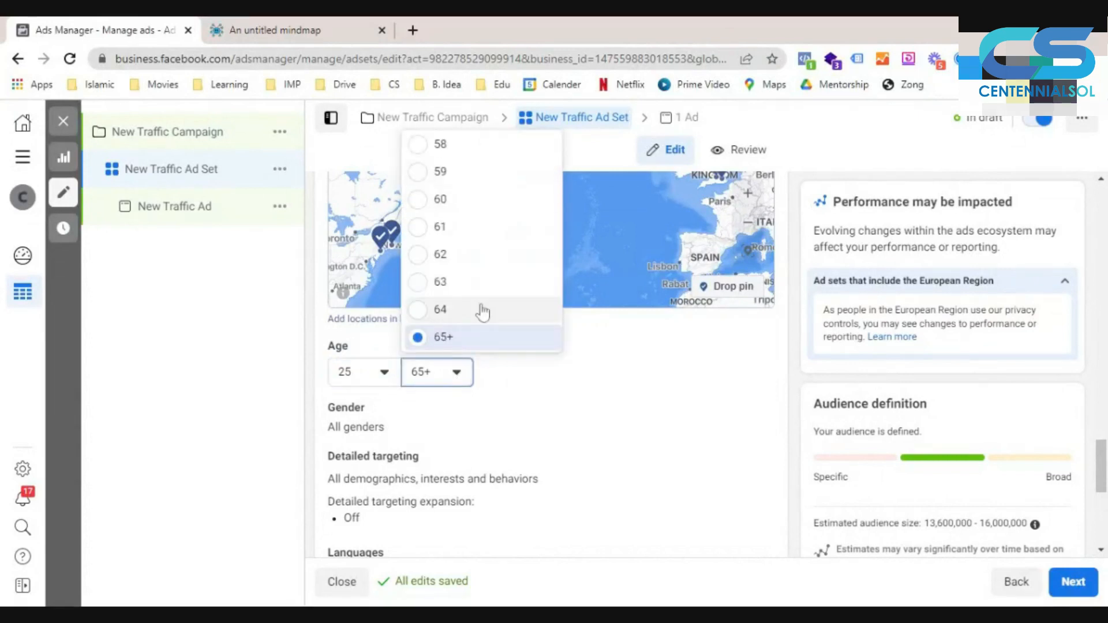
left_click(487, 205)
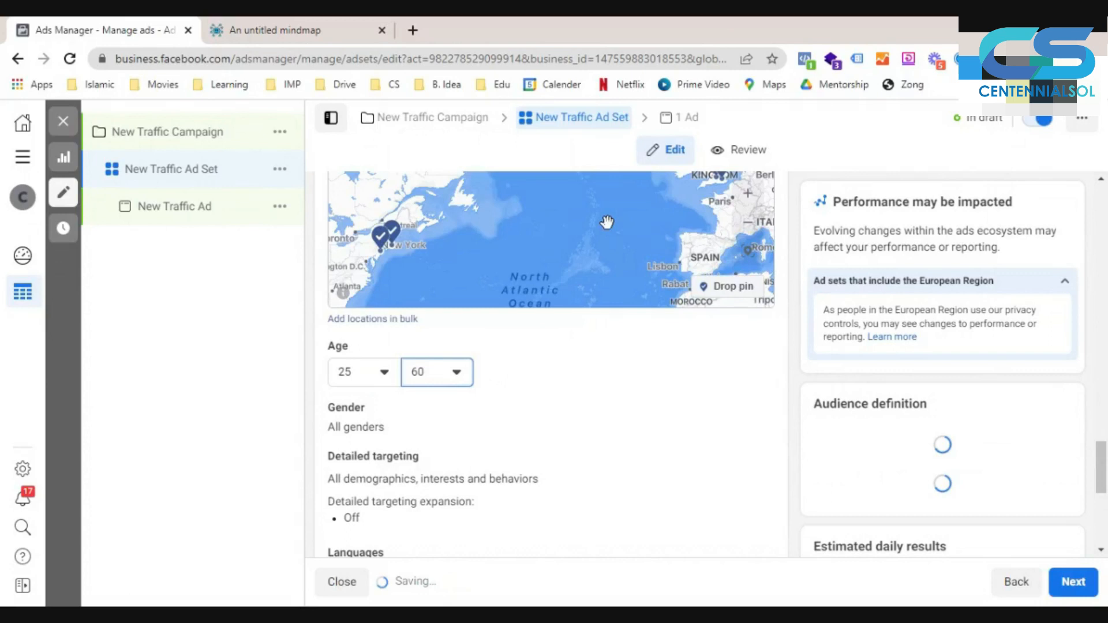
- Limit the audience gender to Men
scroll(582, 309, "down", 2)
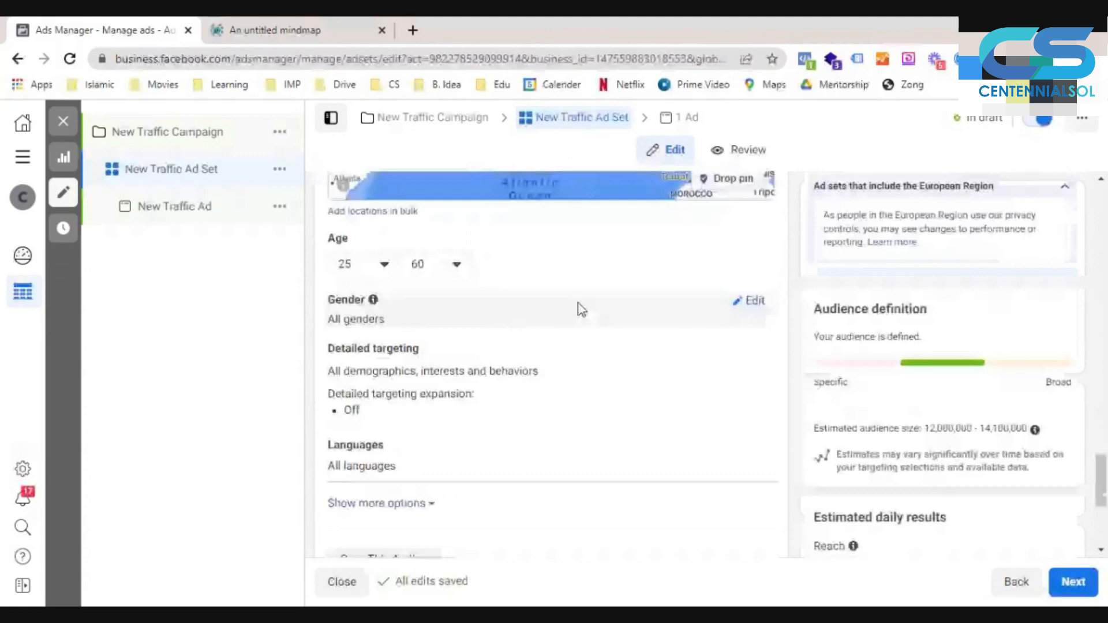
left_click(582, 308)
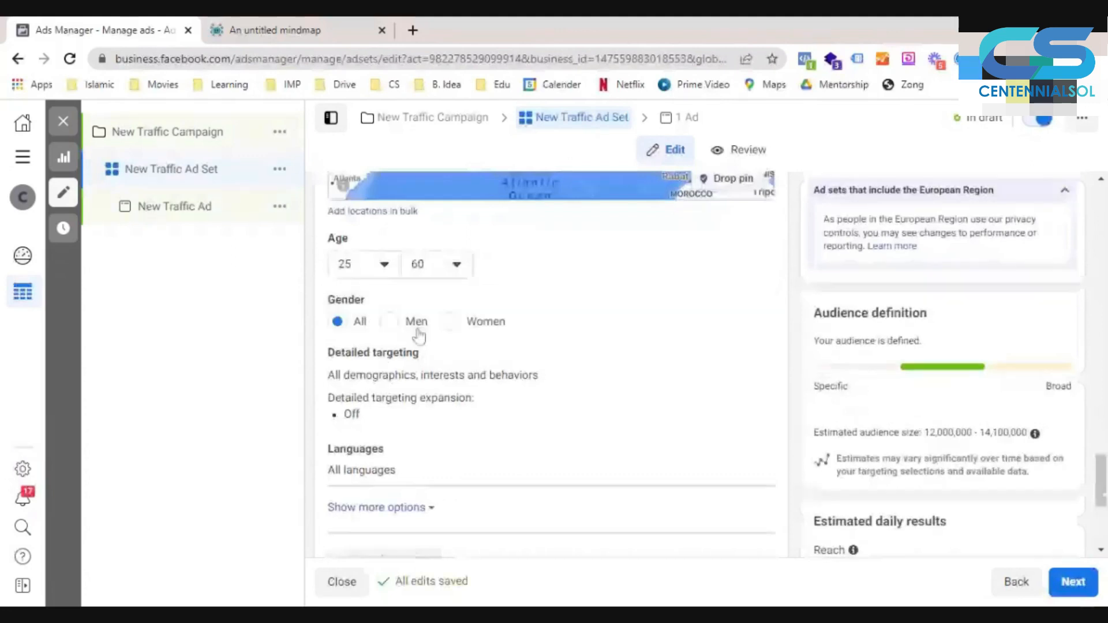
left_click(389, 326)
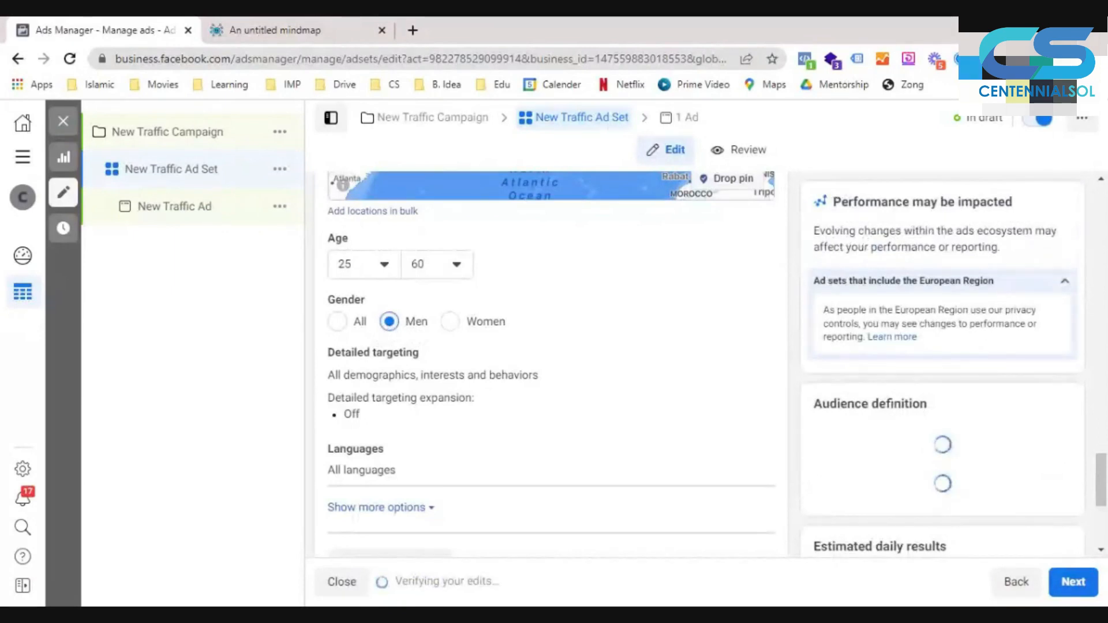
- Open detailed targeting for editing, search for "fastfood" and include the Fast food interest
mouse_move(668, 367)
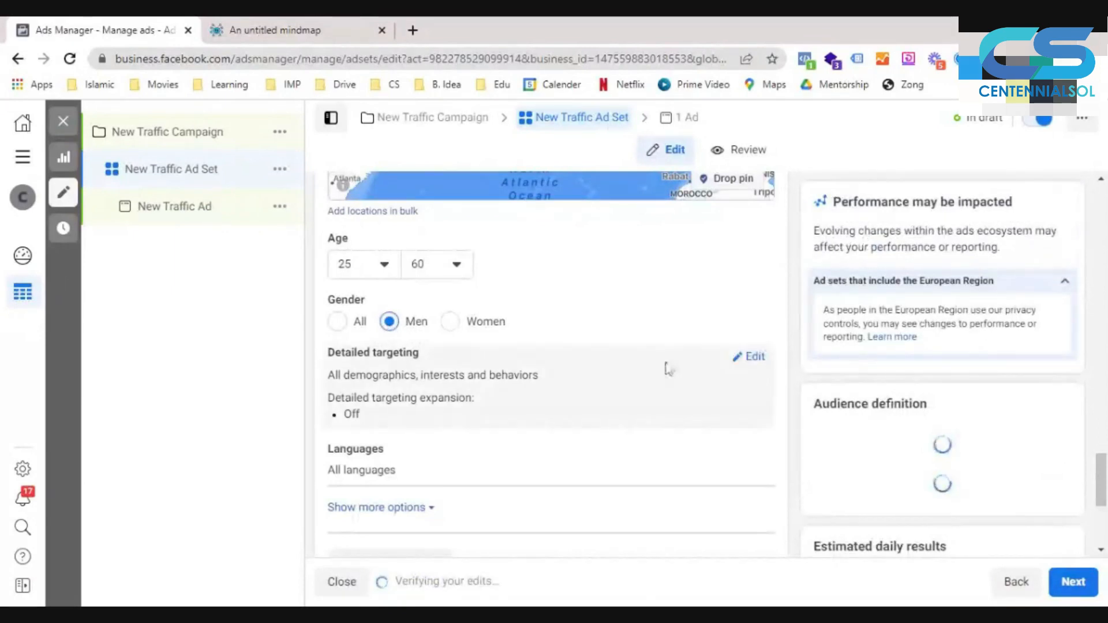
left_click(752, 358)
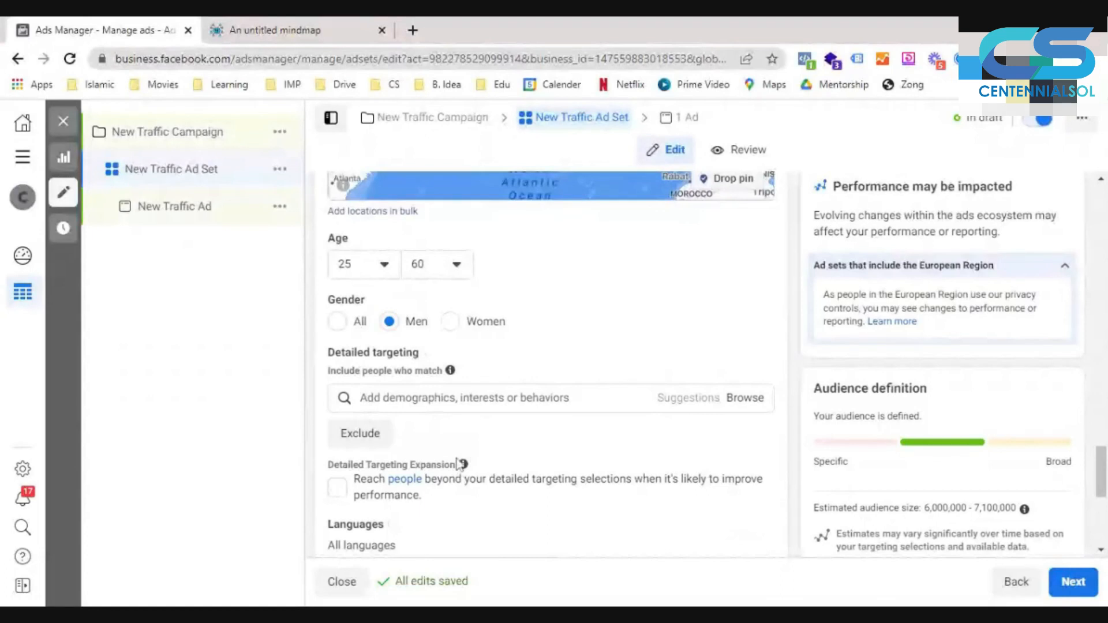
scroll(460, 464, "down", 2)
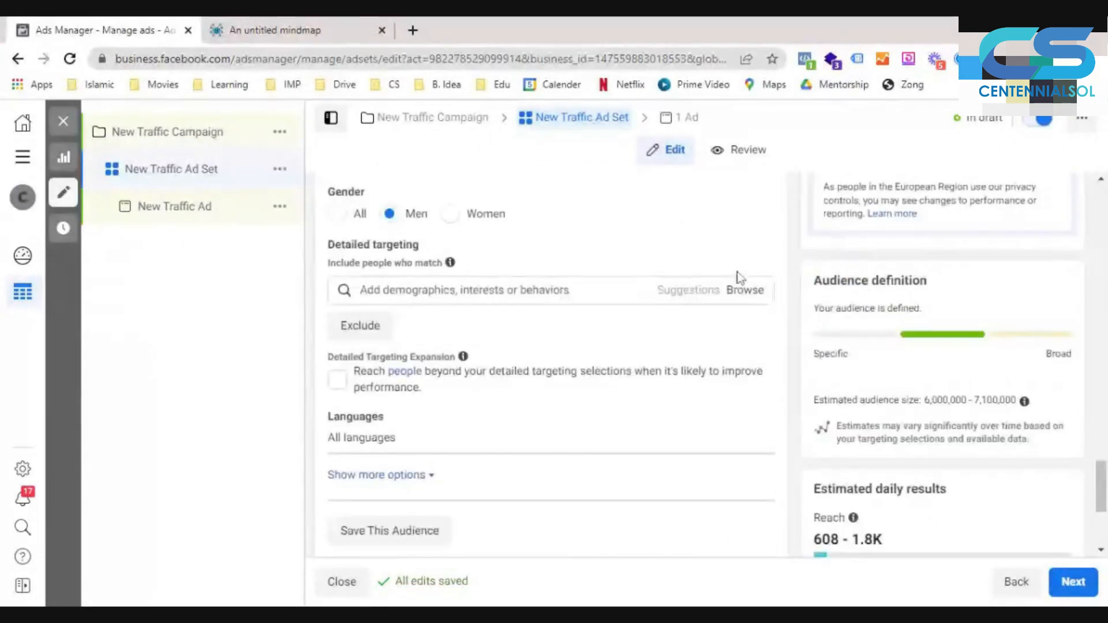
left_click(508, 289)
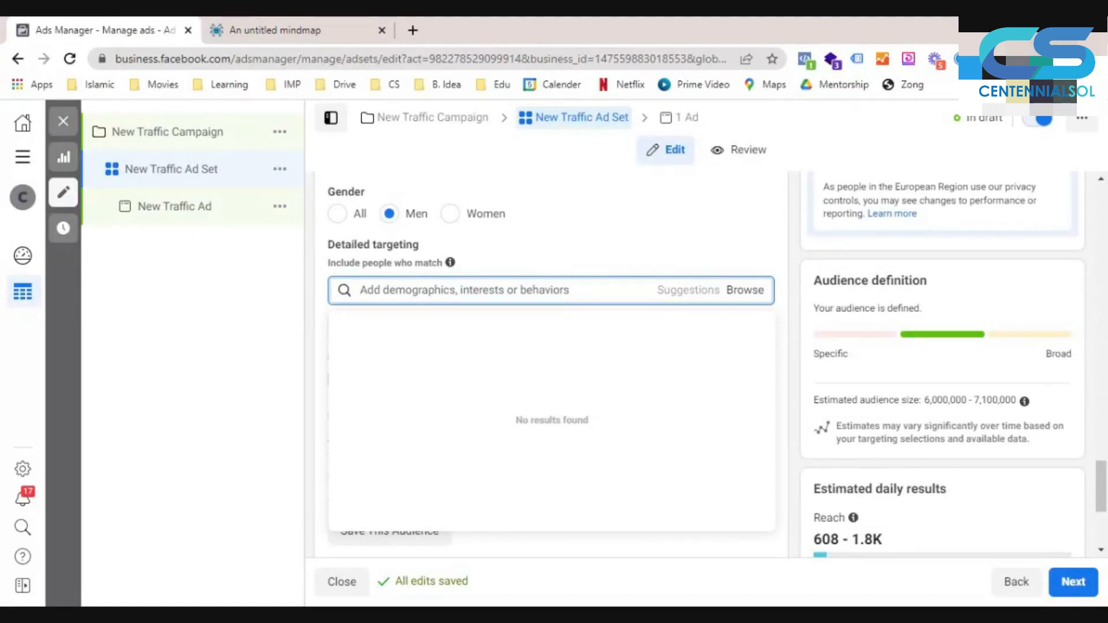
type("fastfood")
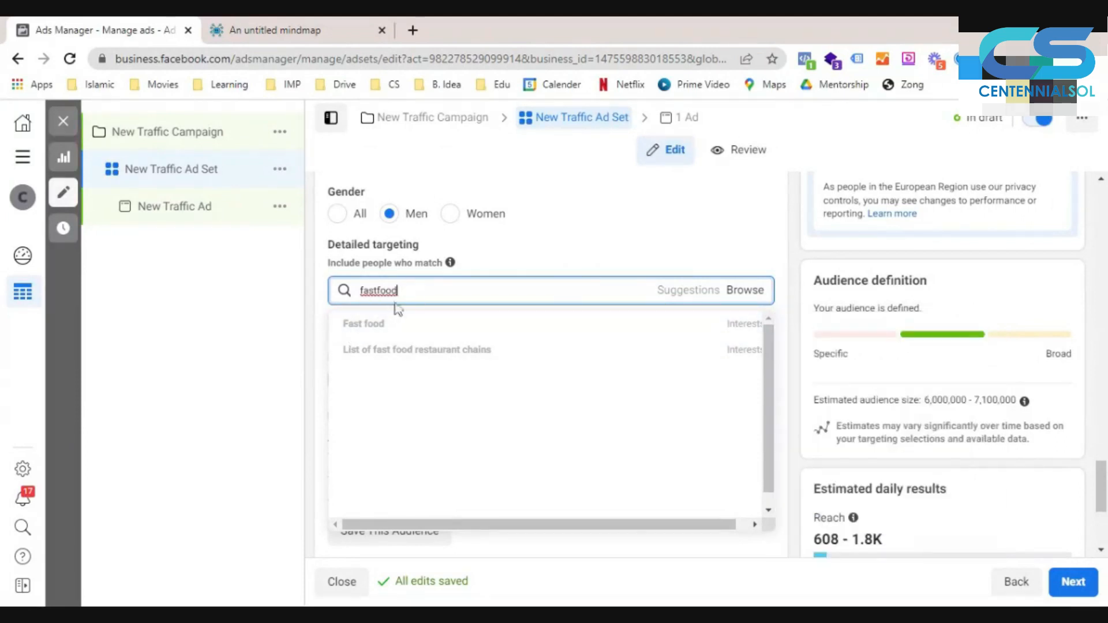
mouse_move(355, 333)
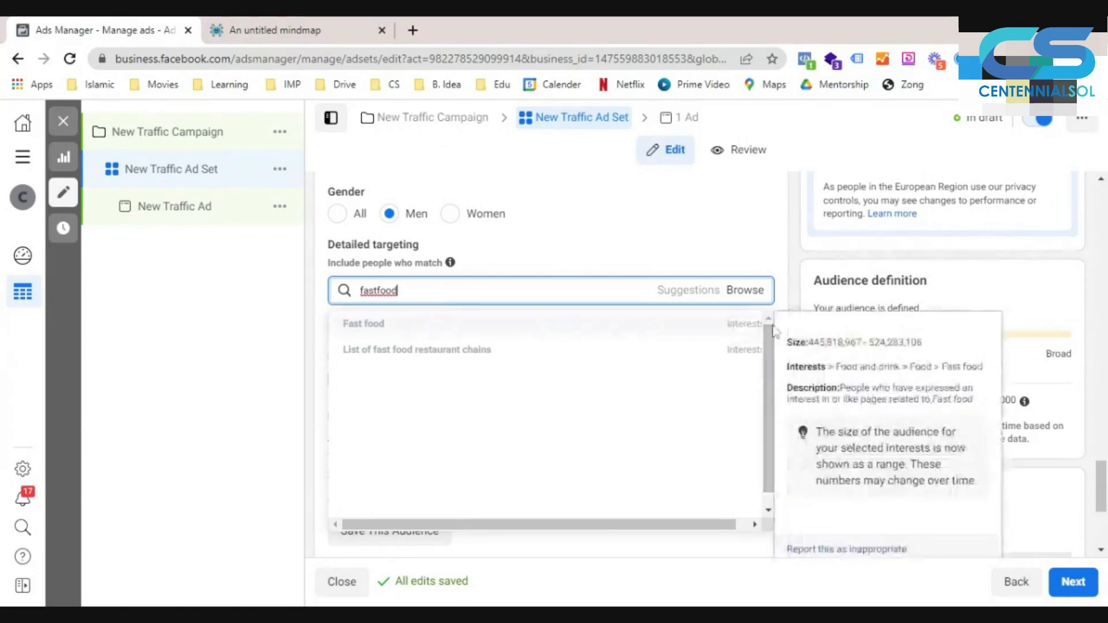
mouse_move(756, 330)
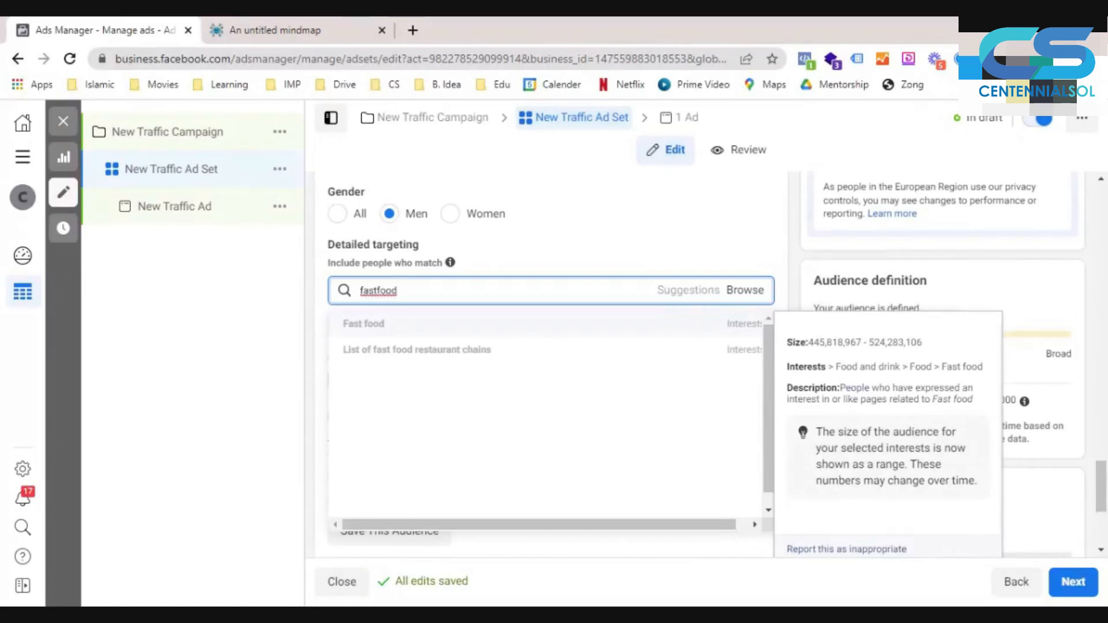
left_click(611, 334)
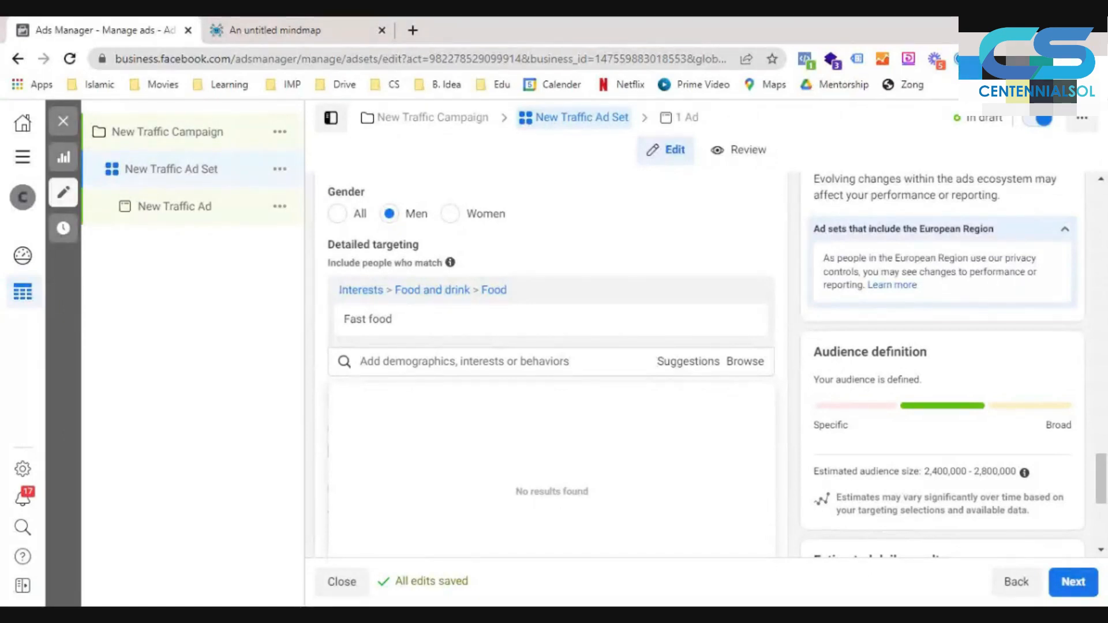
- Search for and include the KFC and McDonald's interests in detailed targeting
type("kfc")
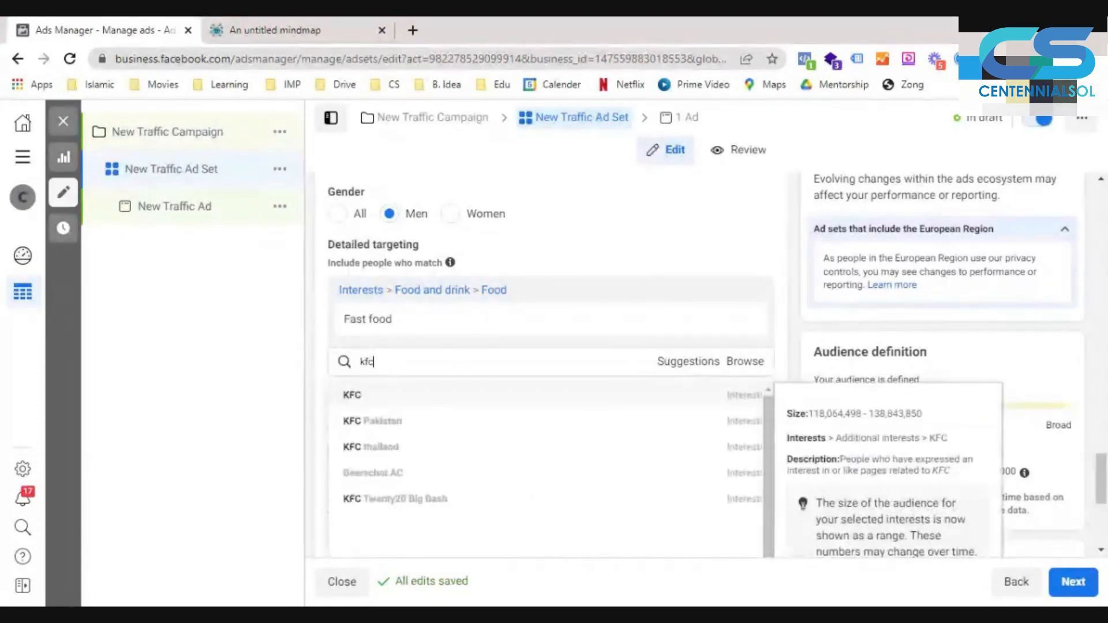
key("Return")
scroll(530, 429, "down", 2)
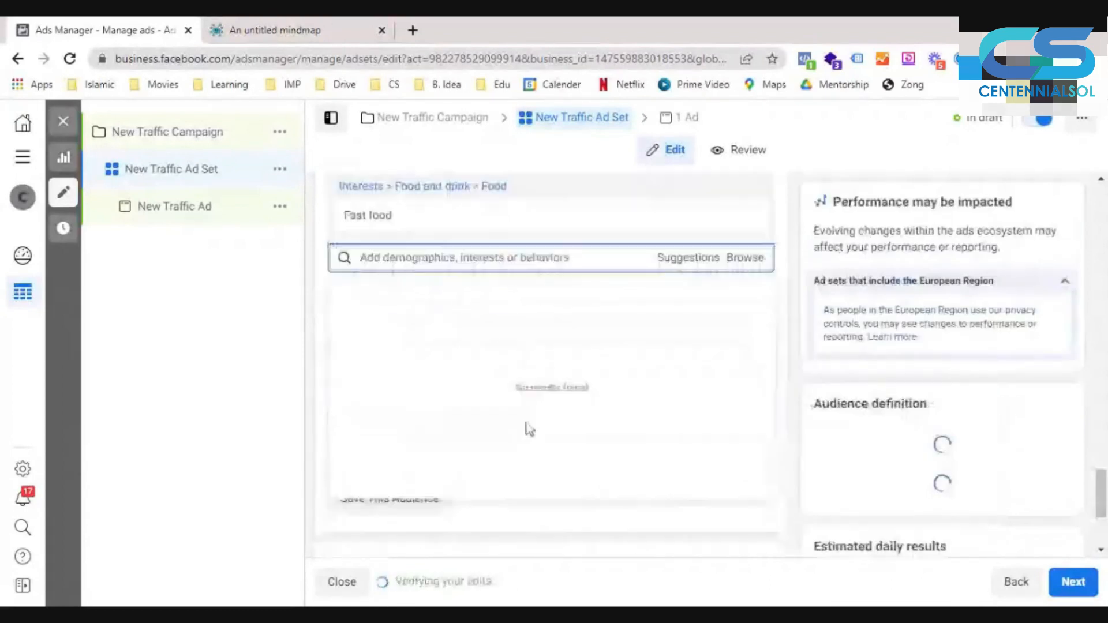
type("macdon")
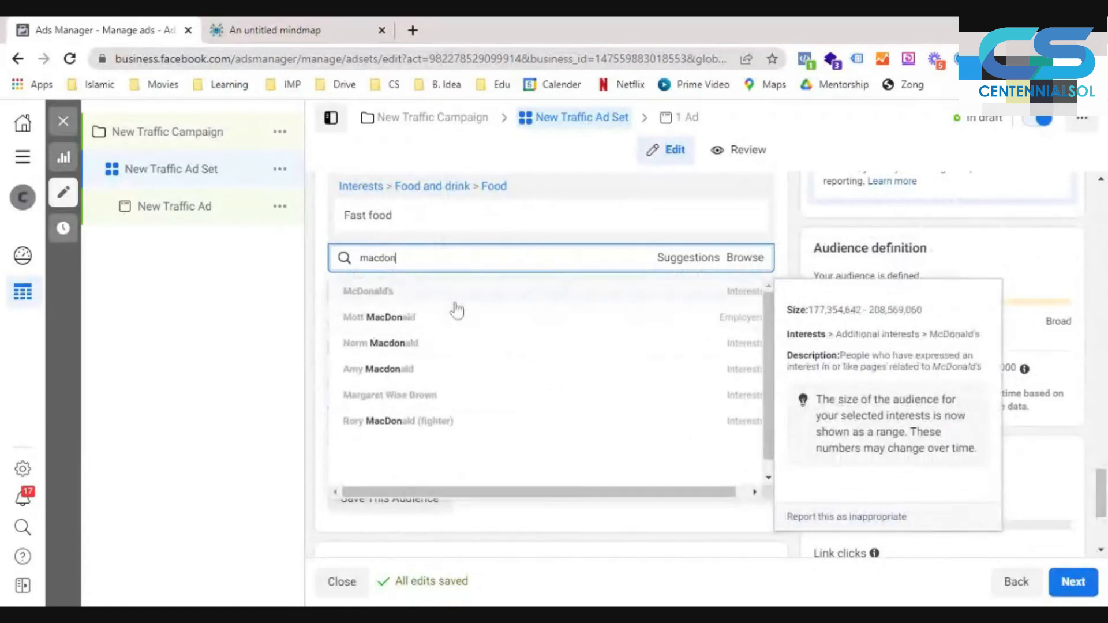
left_click(455, 305)
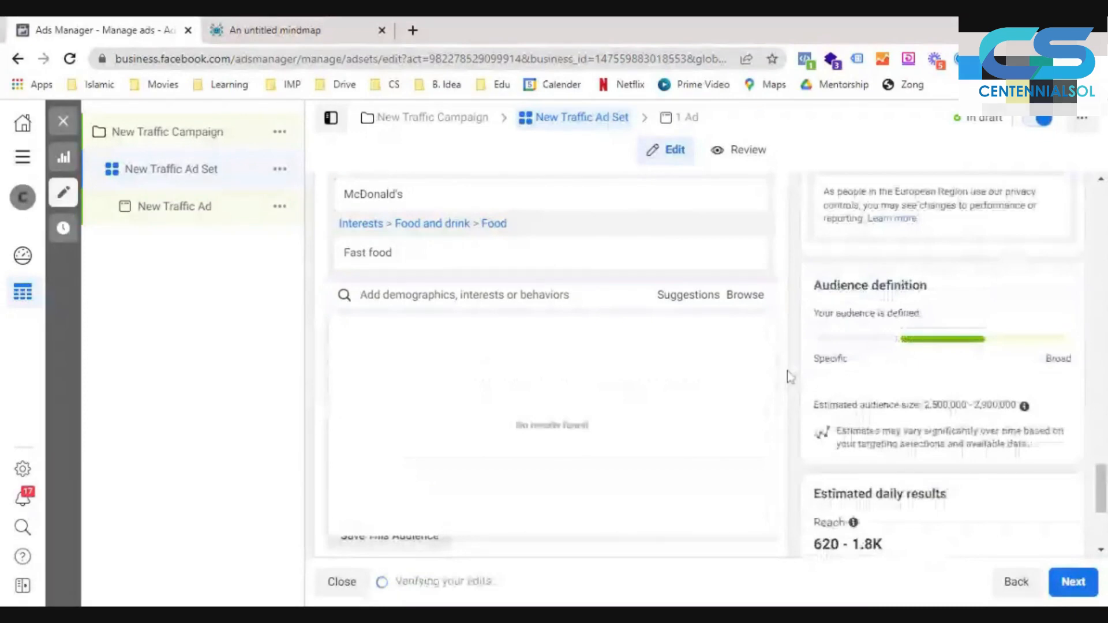
left_click(360, 294)
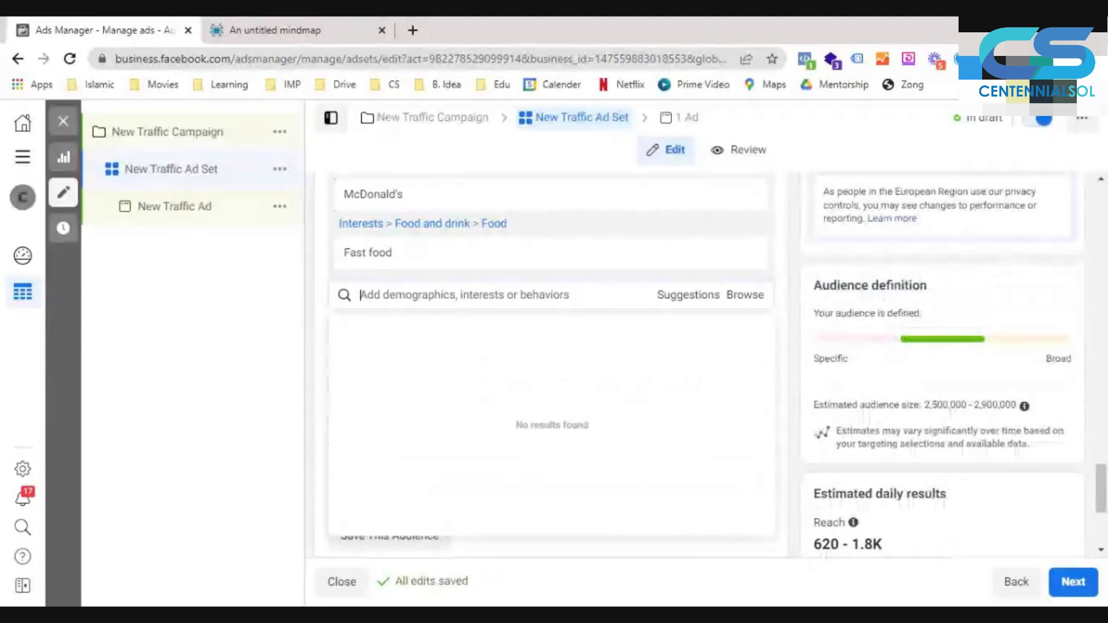
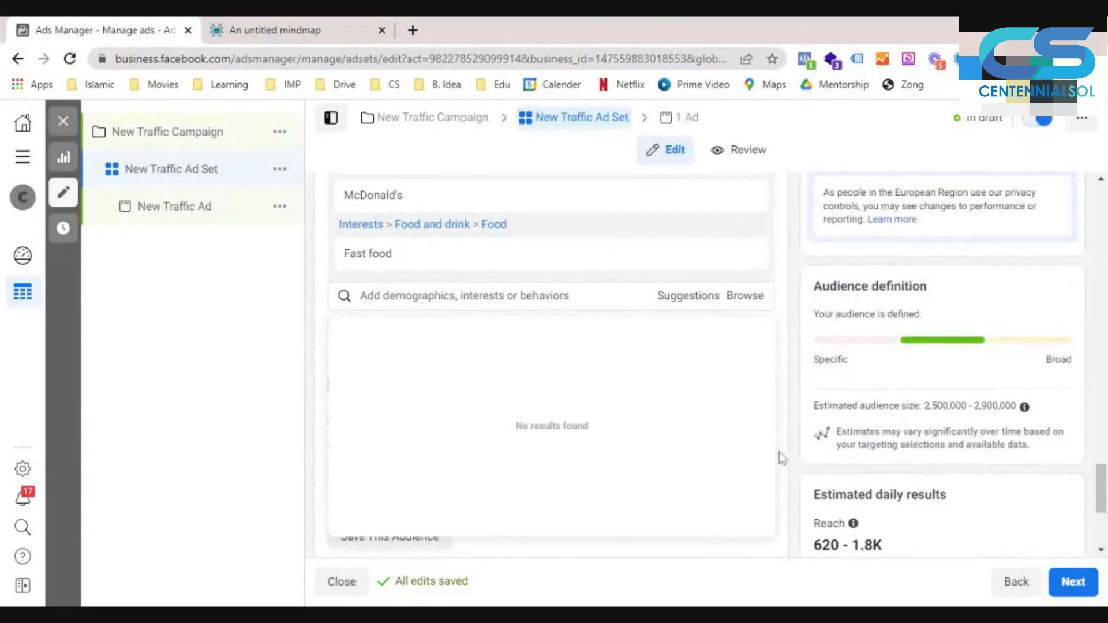
- Remove the KFC, McDonald's and Fast food interests from detailed targeting
scroll(781, 458, "up", 2)
scroll(780, 458, "up", 1)
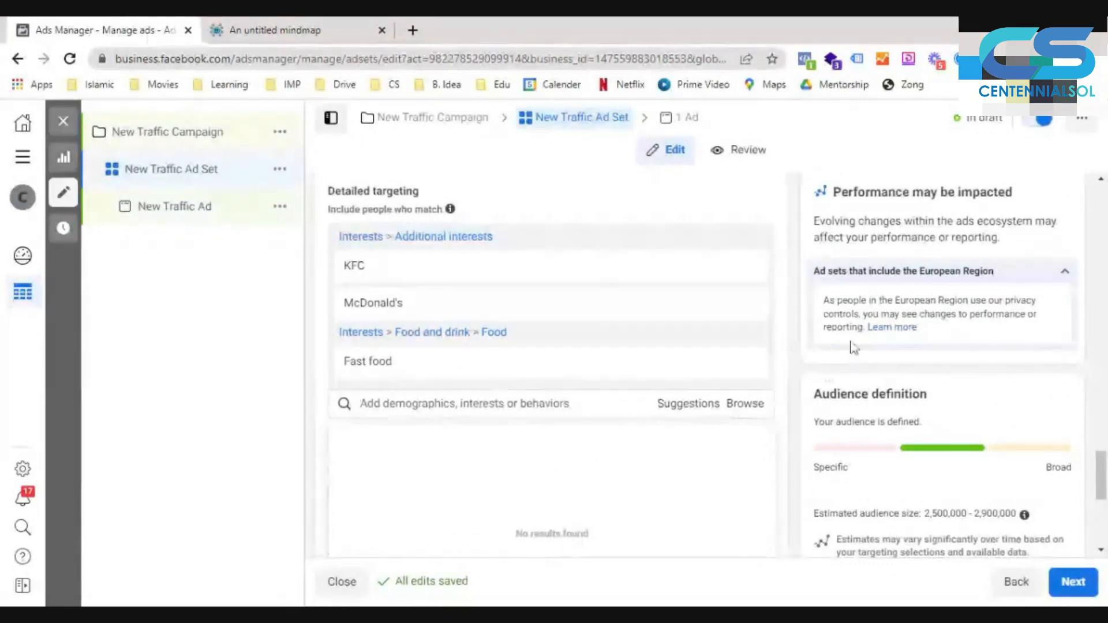
mouse_move(503, 299)
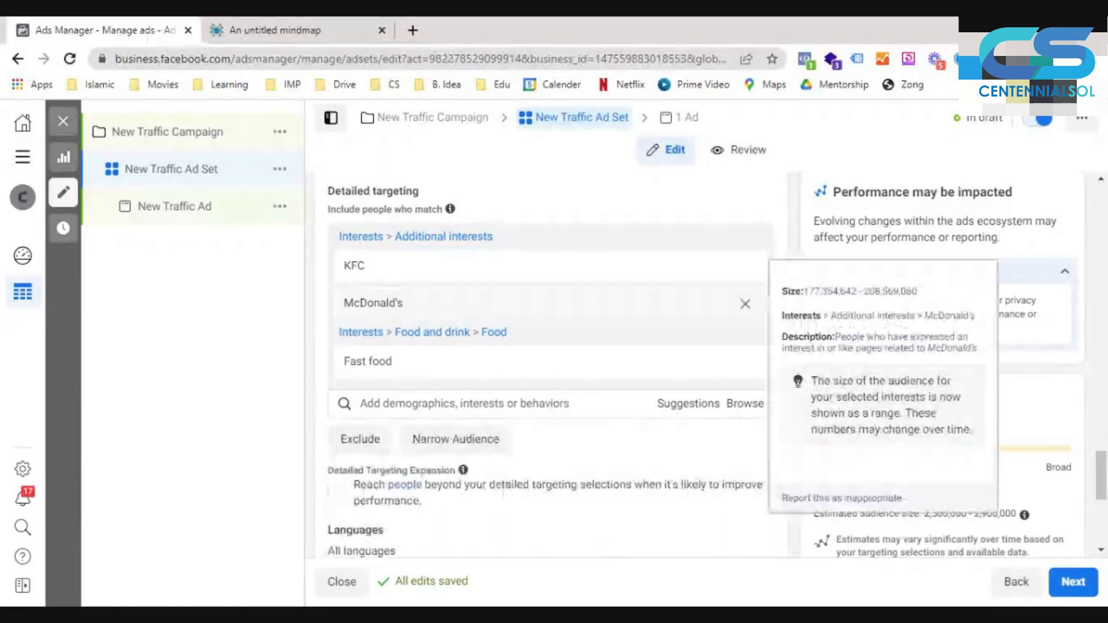
left_click(745, 239)
left_click(745, 239)
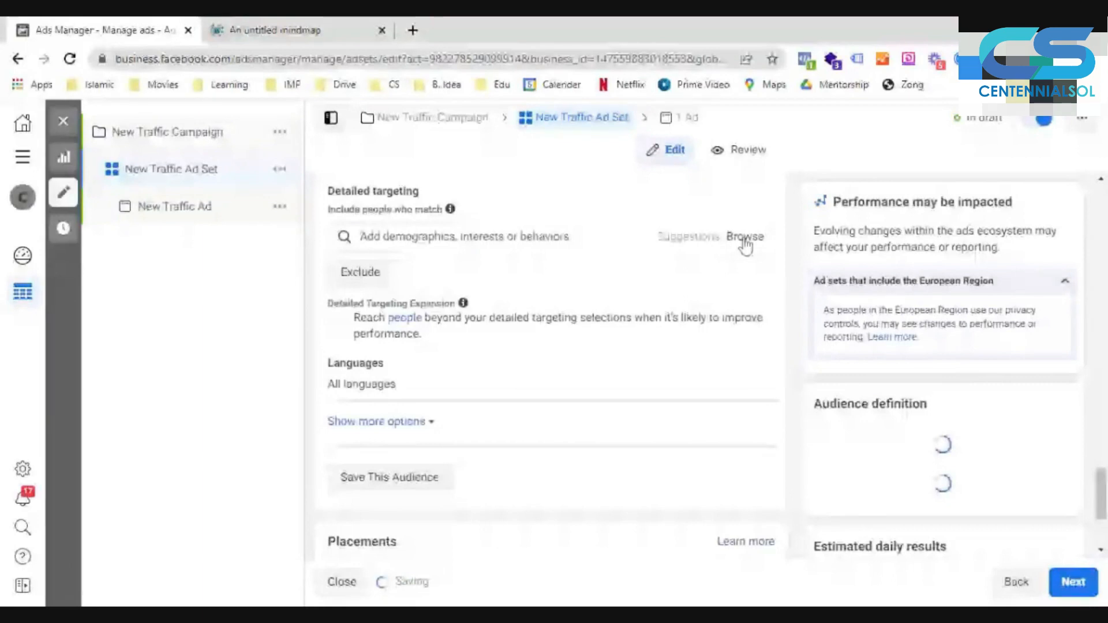
- Browse the Demographics targeting categories and examine the Education level options and the Financial household income options
left_click(744, 240)
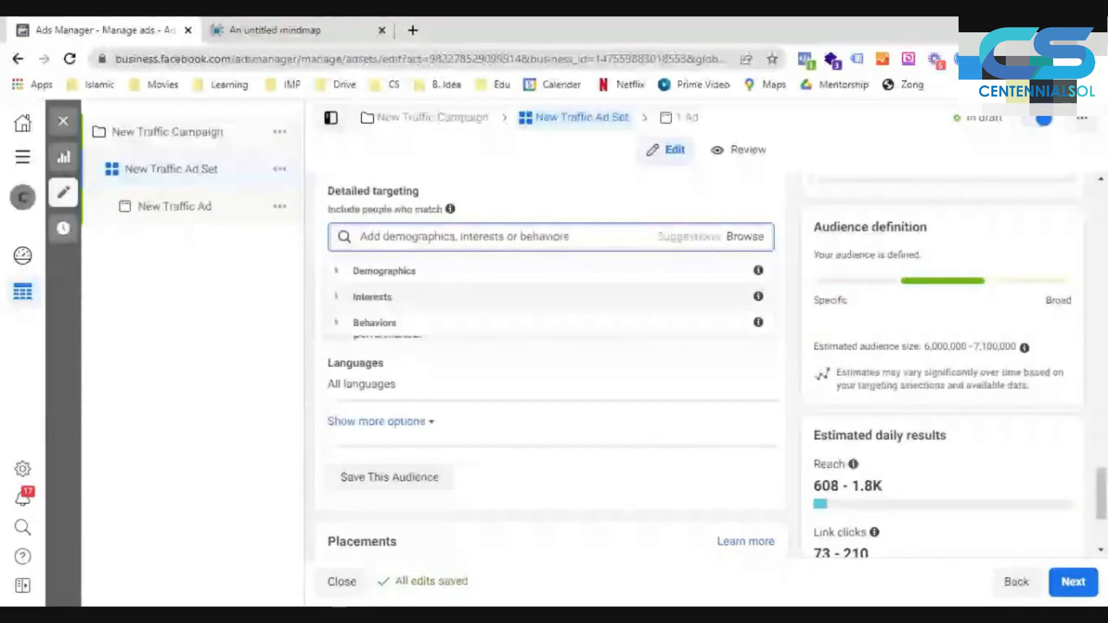
left_click(336, 271)
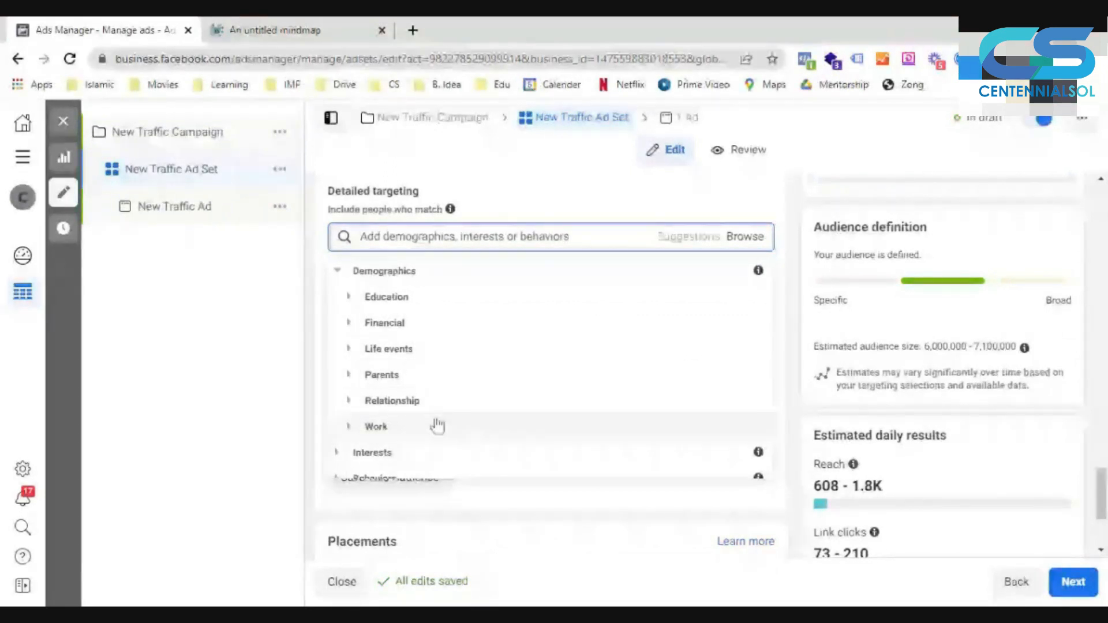
scroll(437, 426, "down", 1)
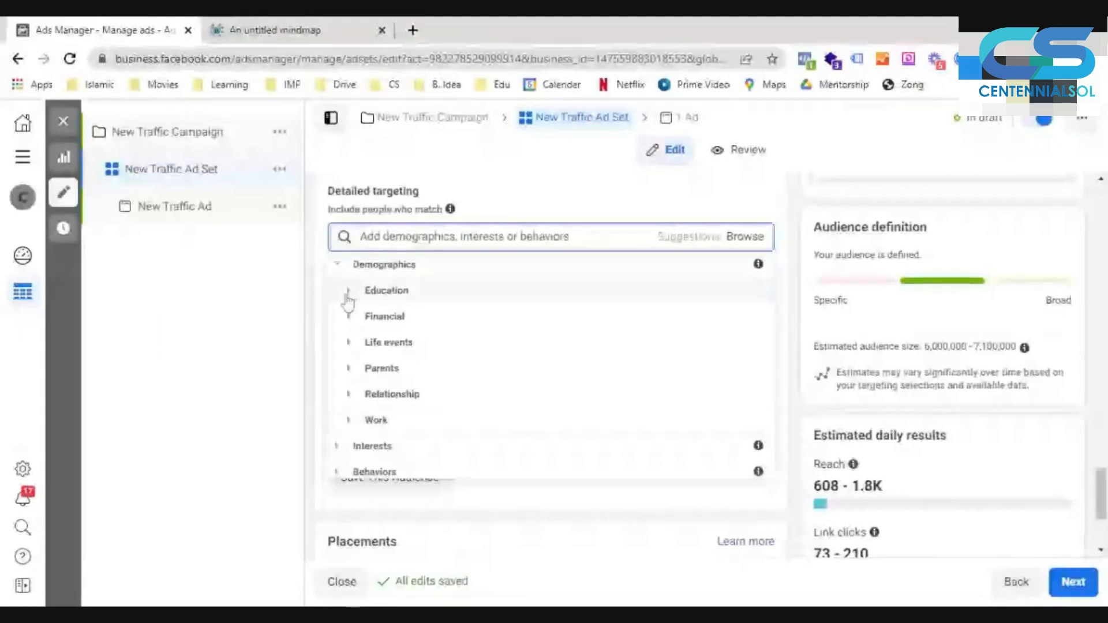
left_click(348, 292)
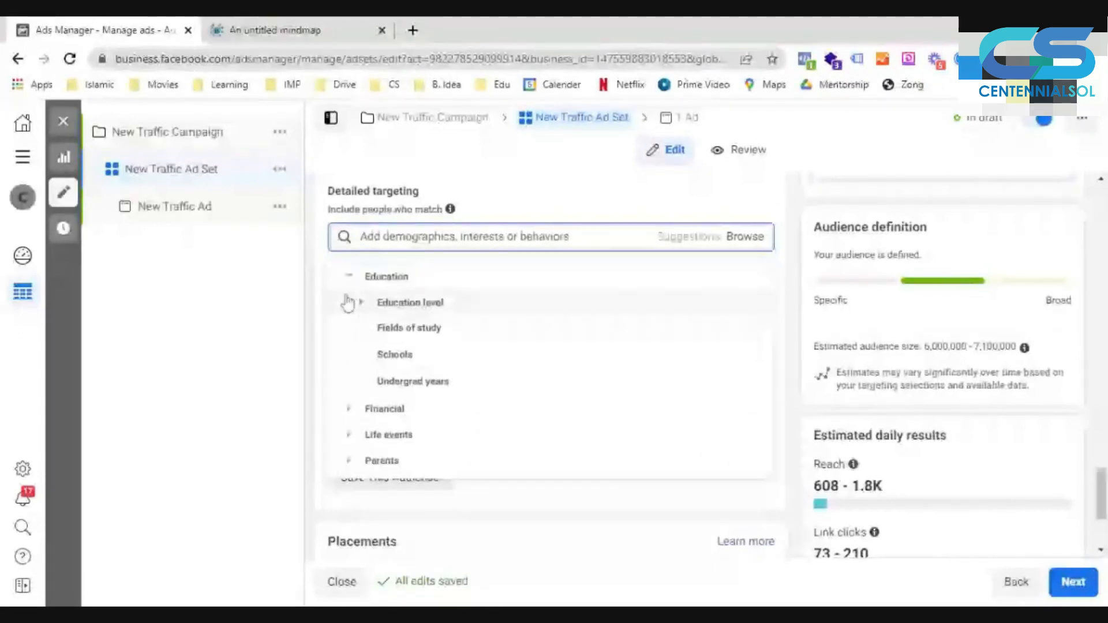
left_click(362, 302)
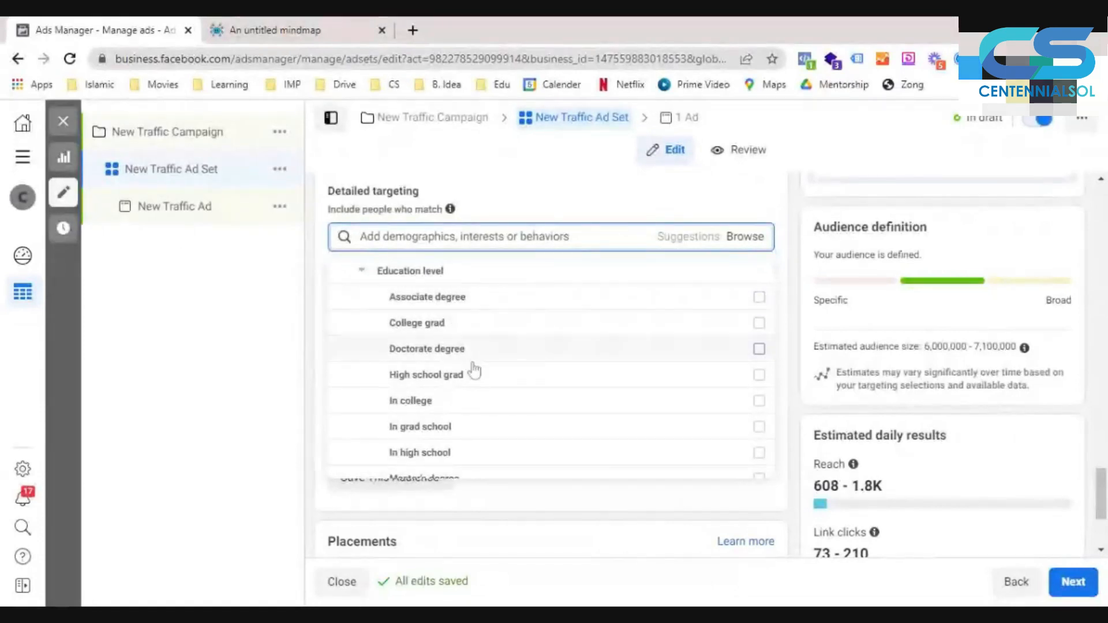
scroll(473, 372, "down", 2)
mouse_move(473, 374)
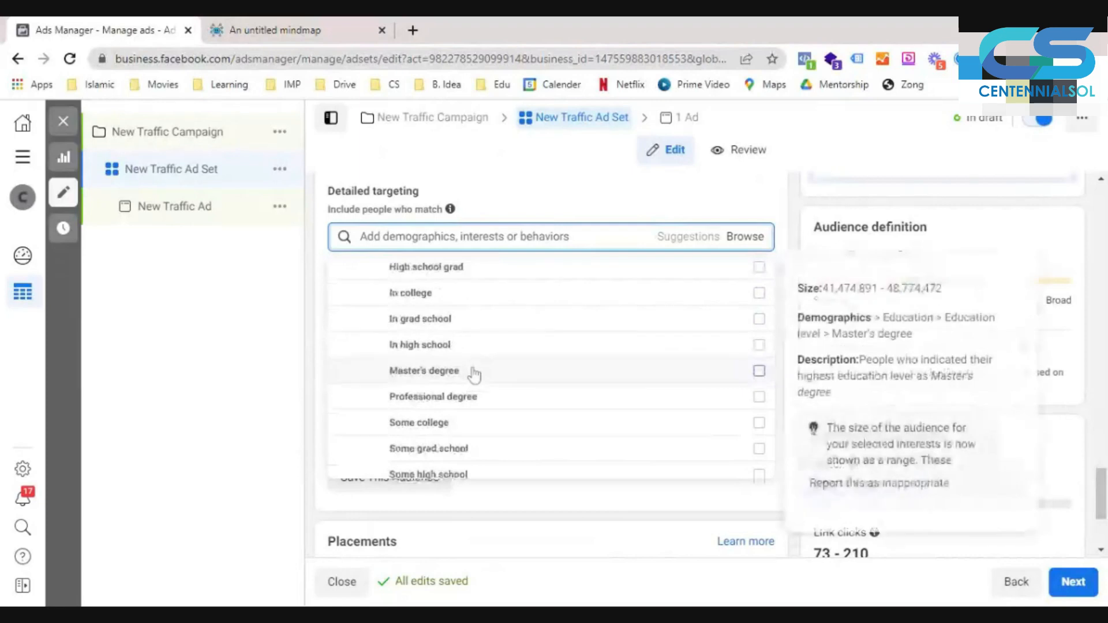
scroll(474, 374, "down", 1)
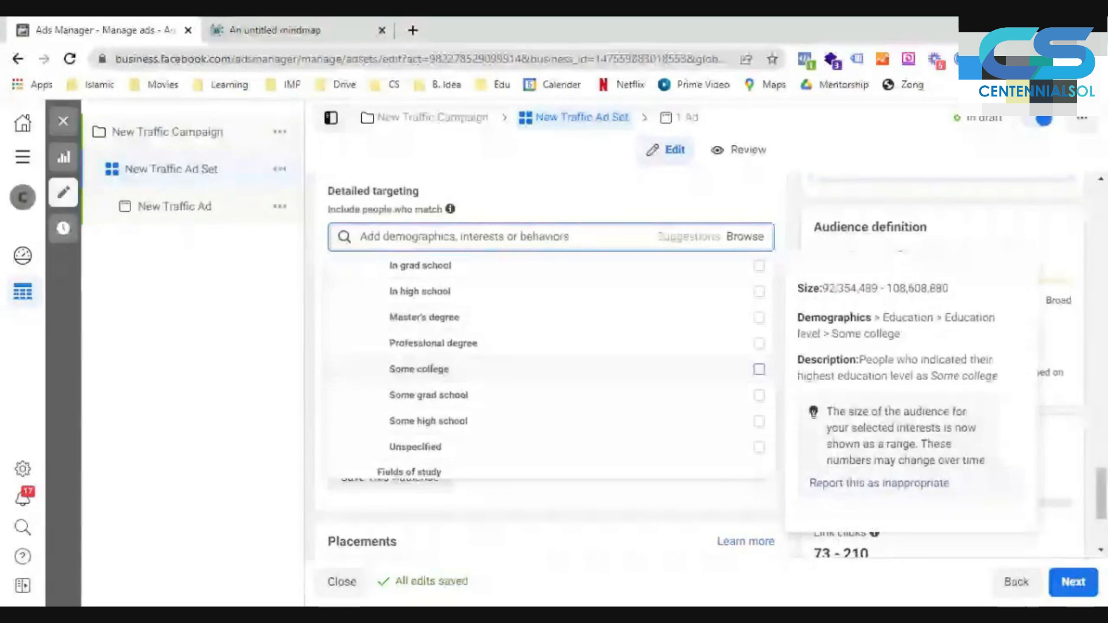
scroll(473, 374, "down", 1)
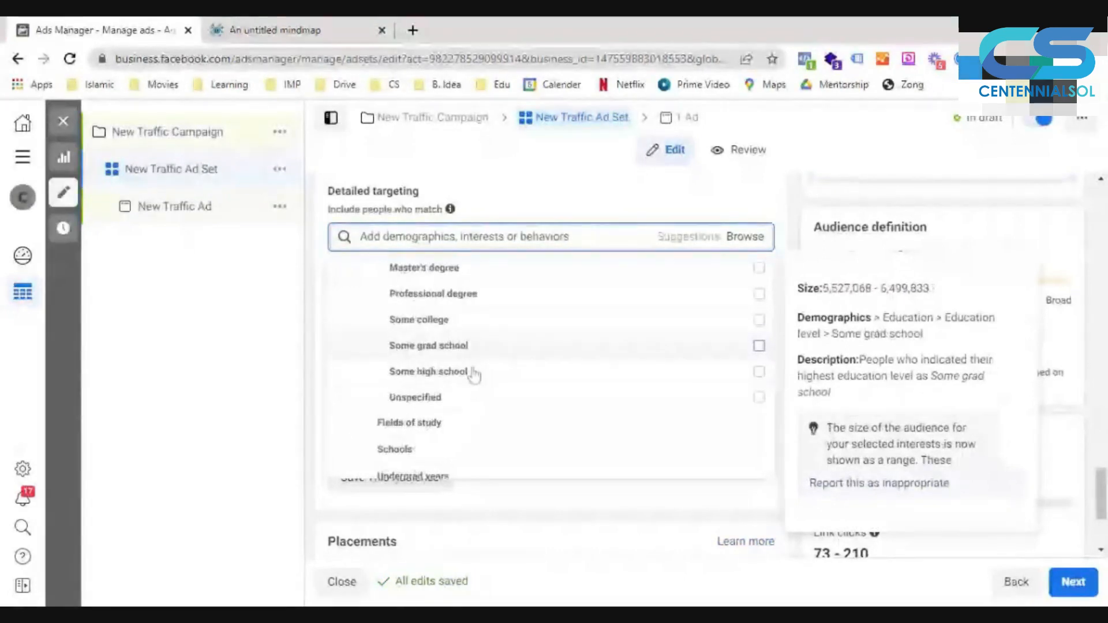
scroll(473, 374, "down", 2)
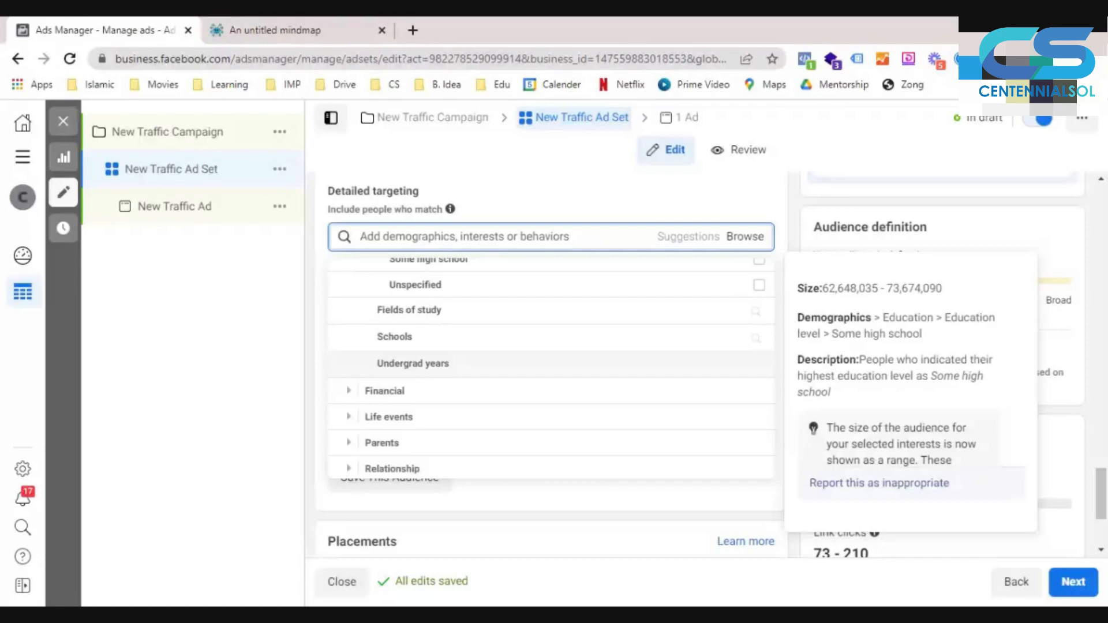
left_click(456, 391)
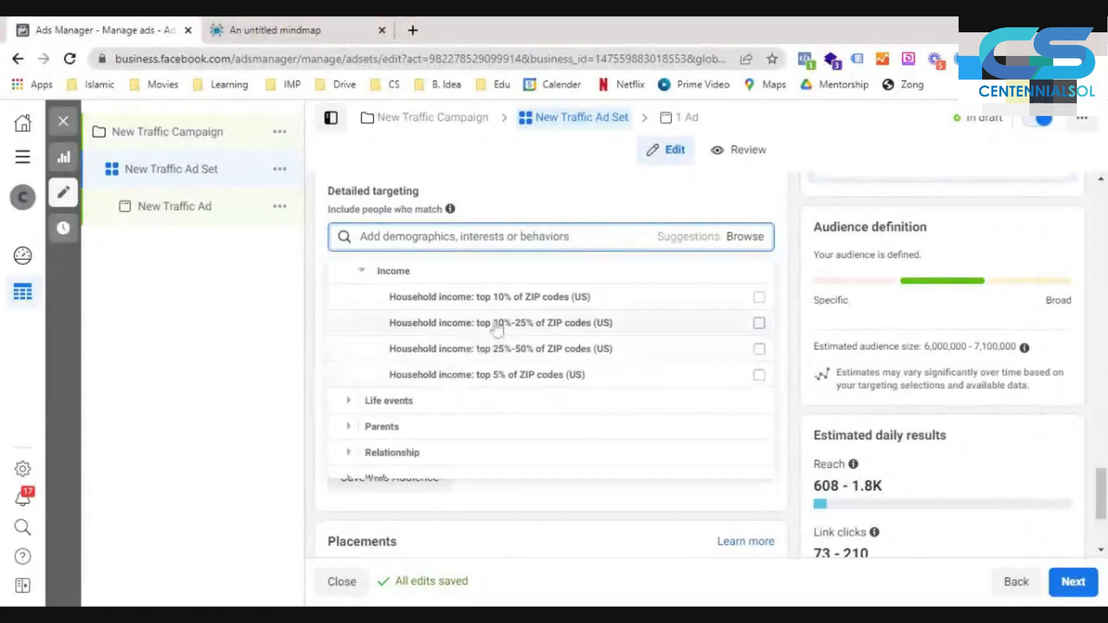
- Examine the Anniversary and Birthday options under Life events, including the Birthday Month choices
left_click(358, 402)
scroll(351, 410, "down", 1)
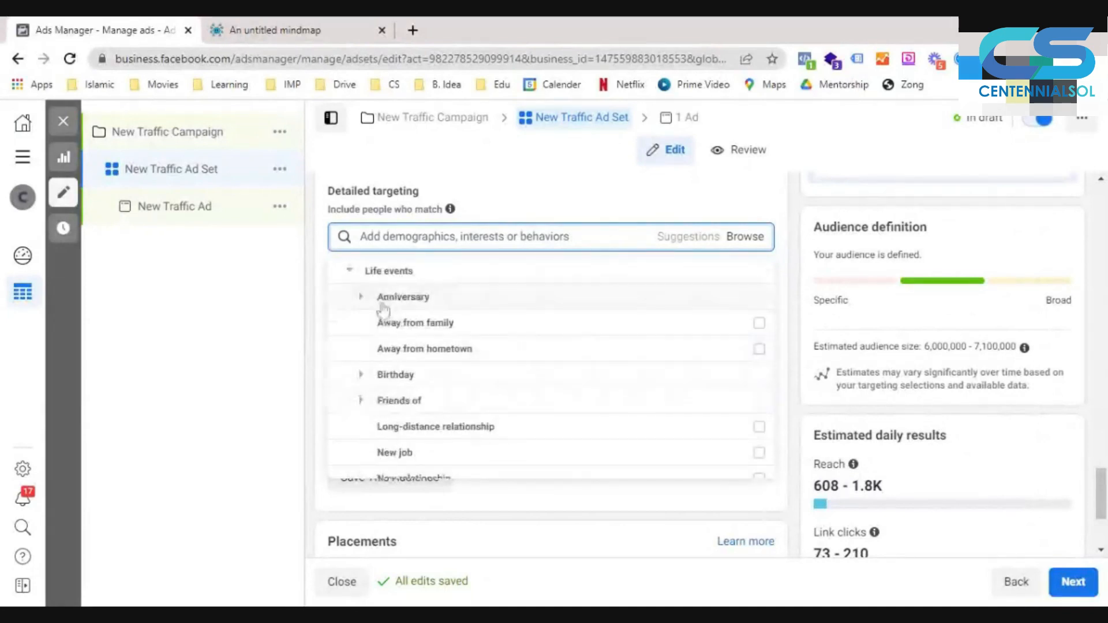
left_click(360, 297)
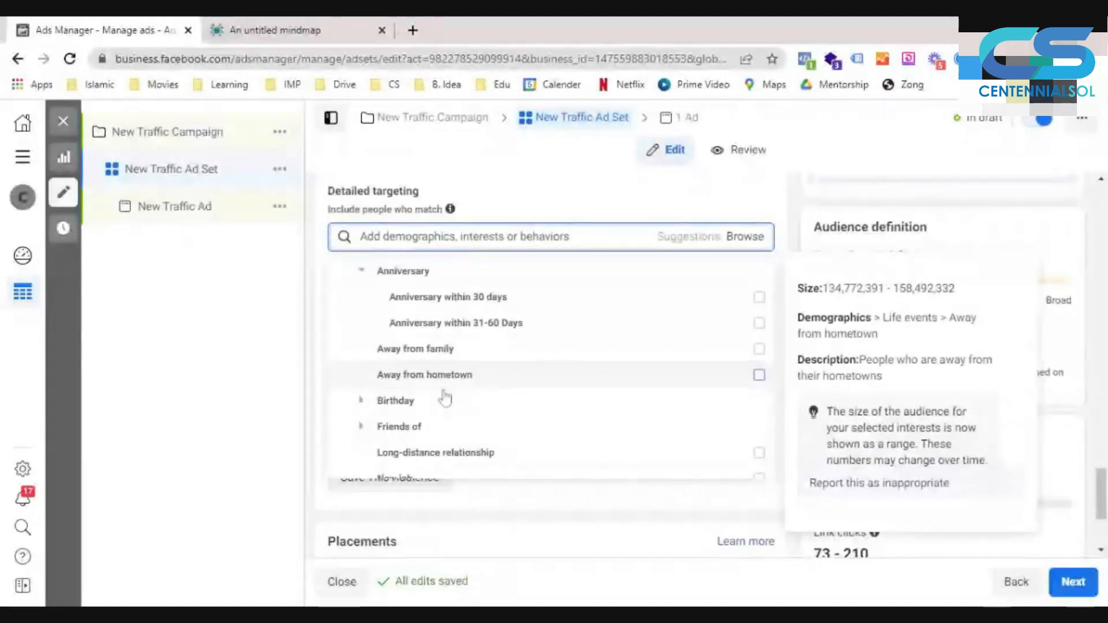
left_click(369, 398)
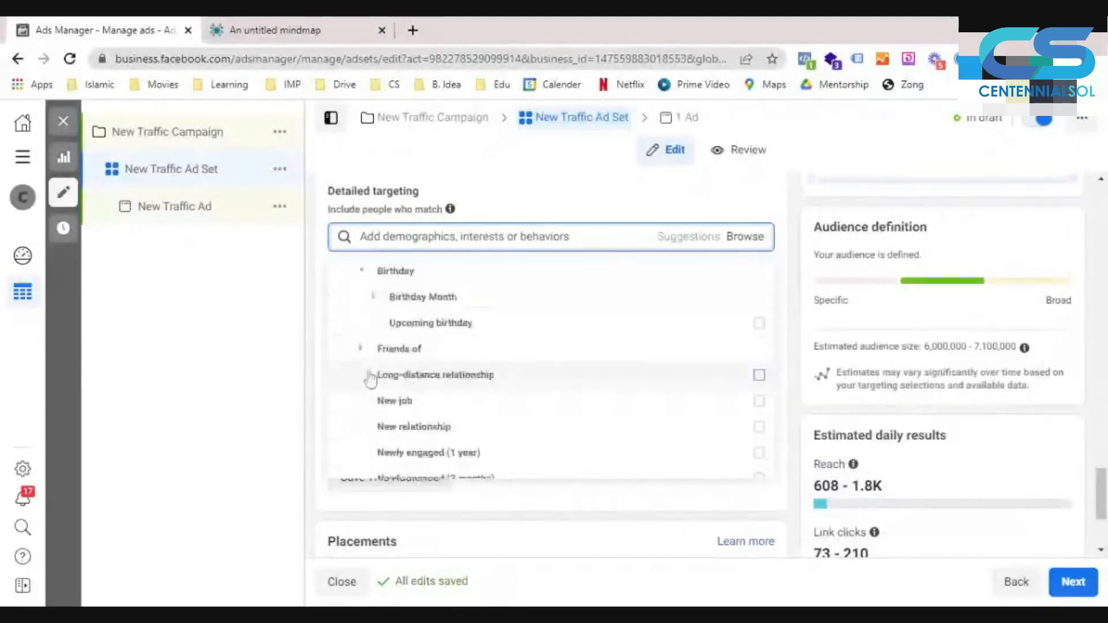
left_click(375, 299)
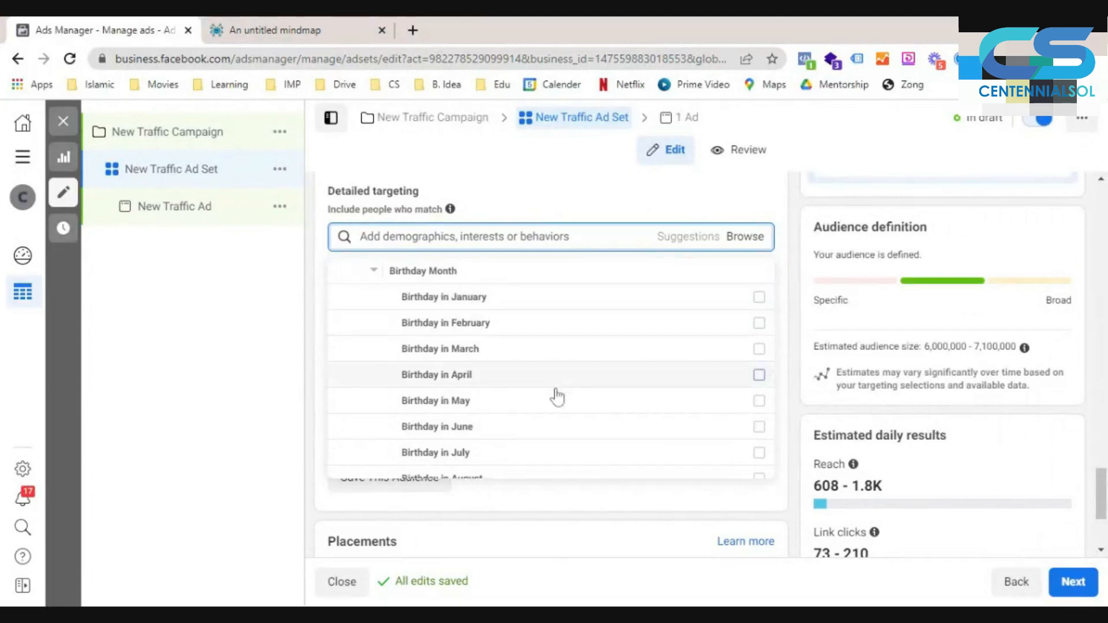
mouse_move(557, 398)
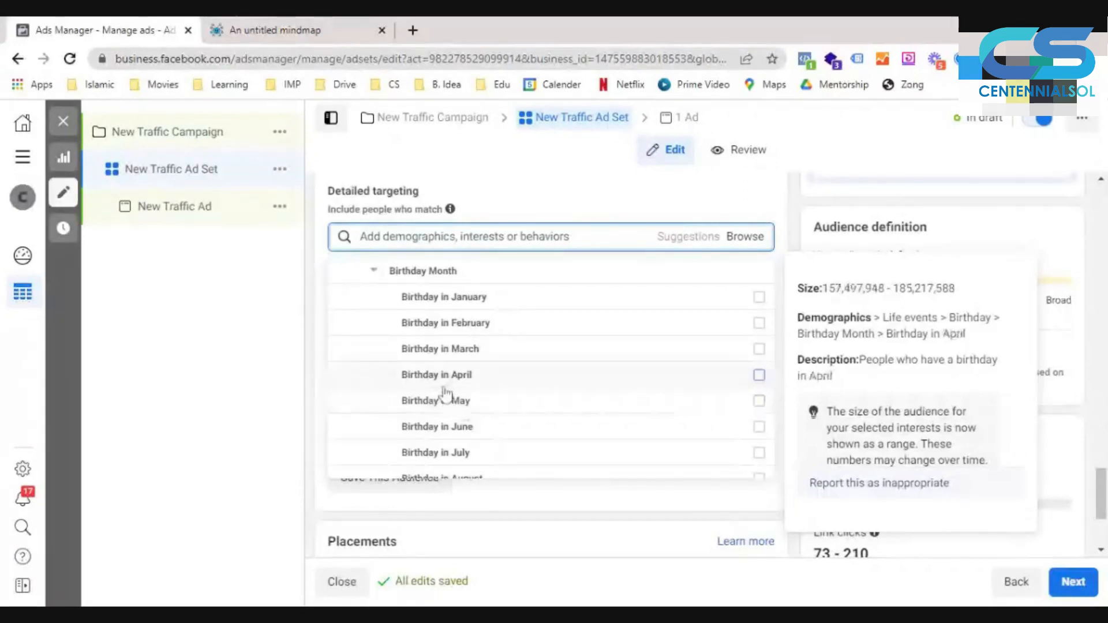
scroll(445, 393, "down", 3)
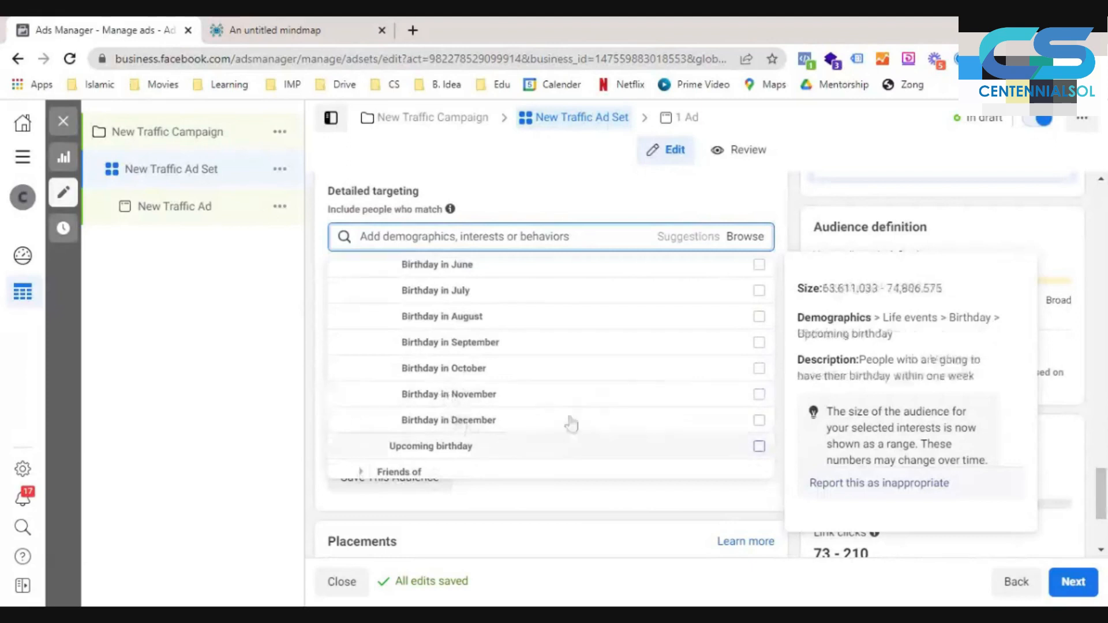
scroll(450, 380, "down", 3)
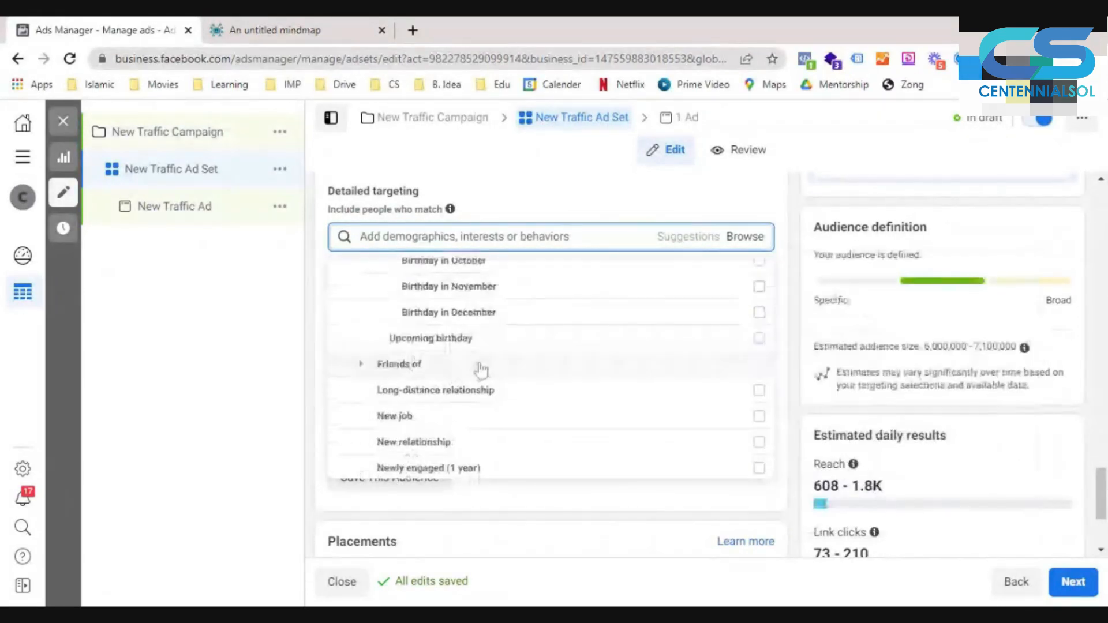
- Examine the Friends of options and the remaining Life events choices, such as new job, new relationship, newly engaged and newlywed
left_click(361, 365)
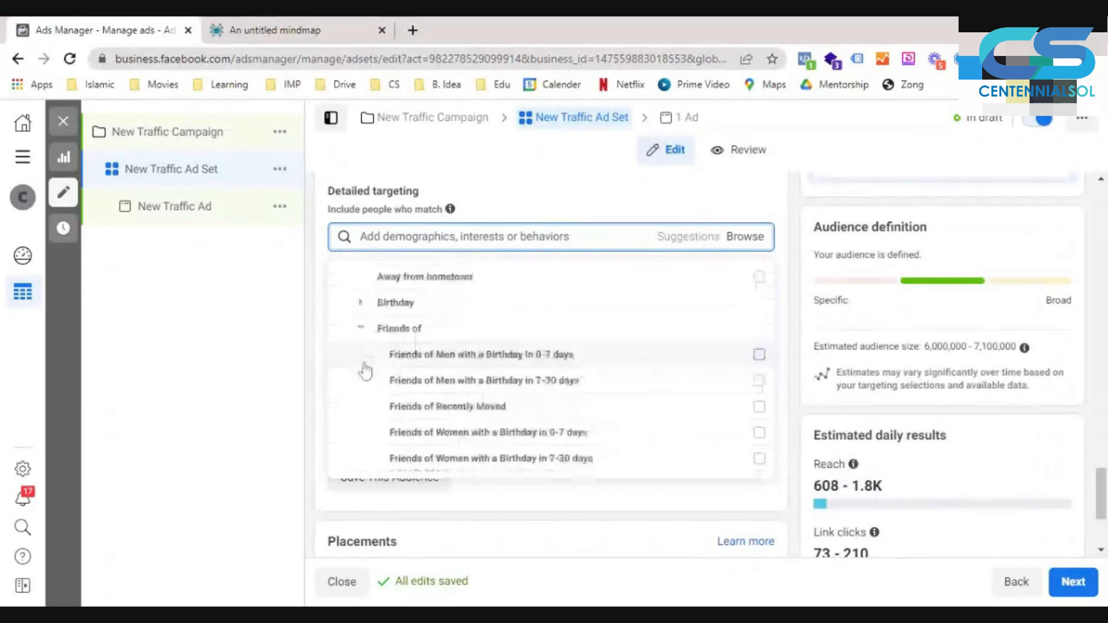
mouse_move(479, 328)
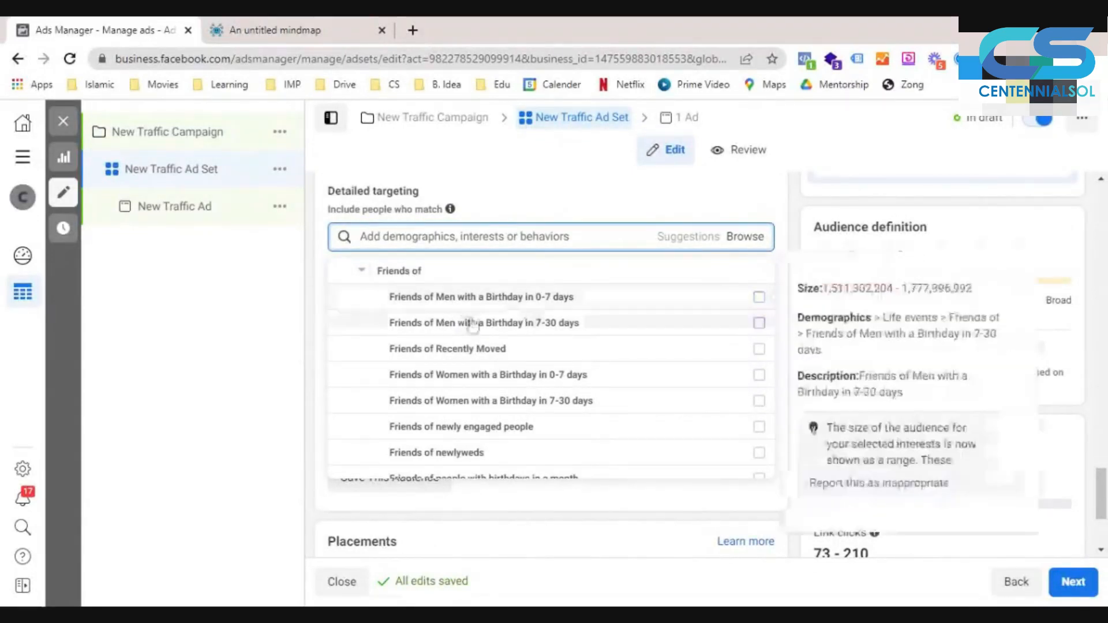
mouse_move(527, 347)
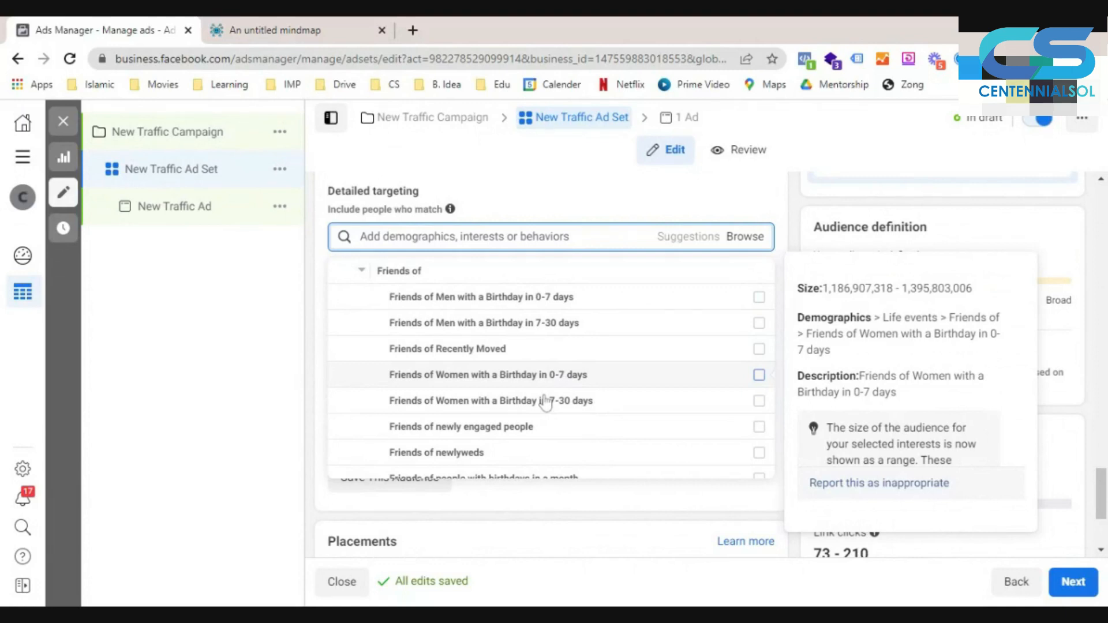
scroll(523, 416, "down", 1)
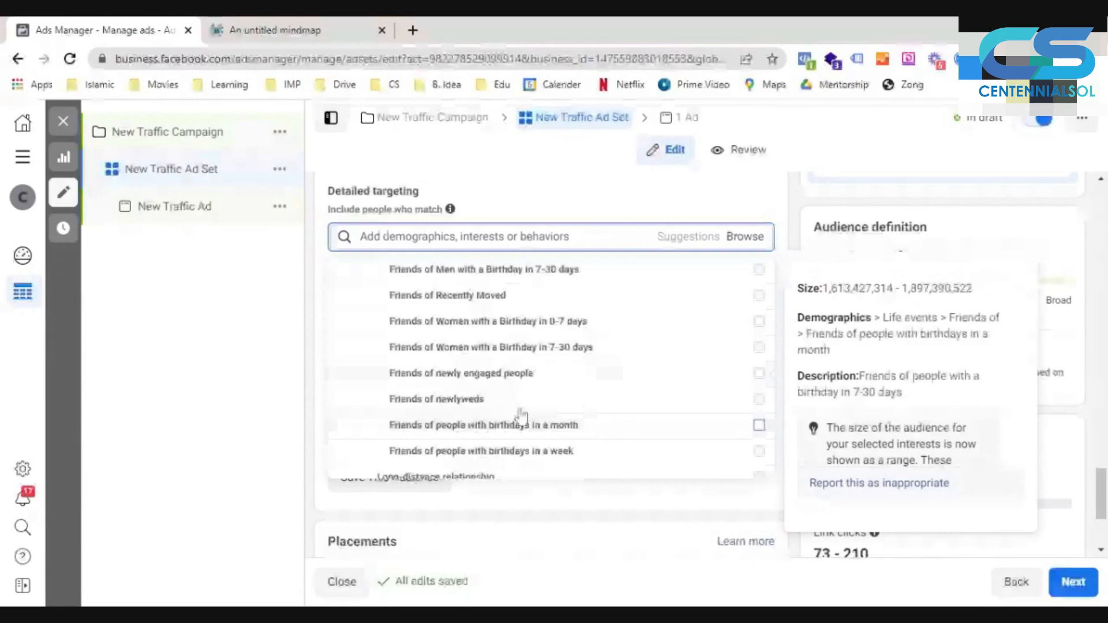
scroll(554, 355, "down", 1)
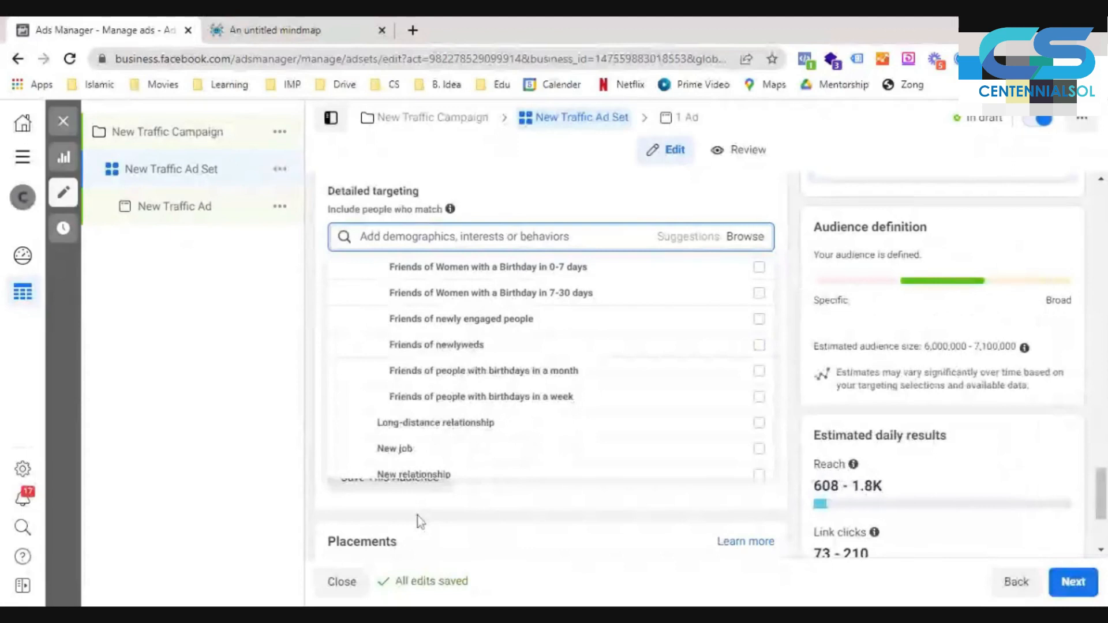
scroll(461, 370, "down", 1)
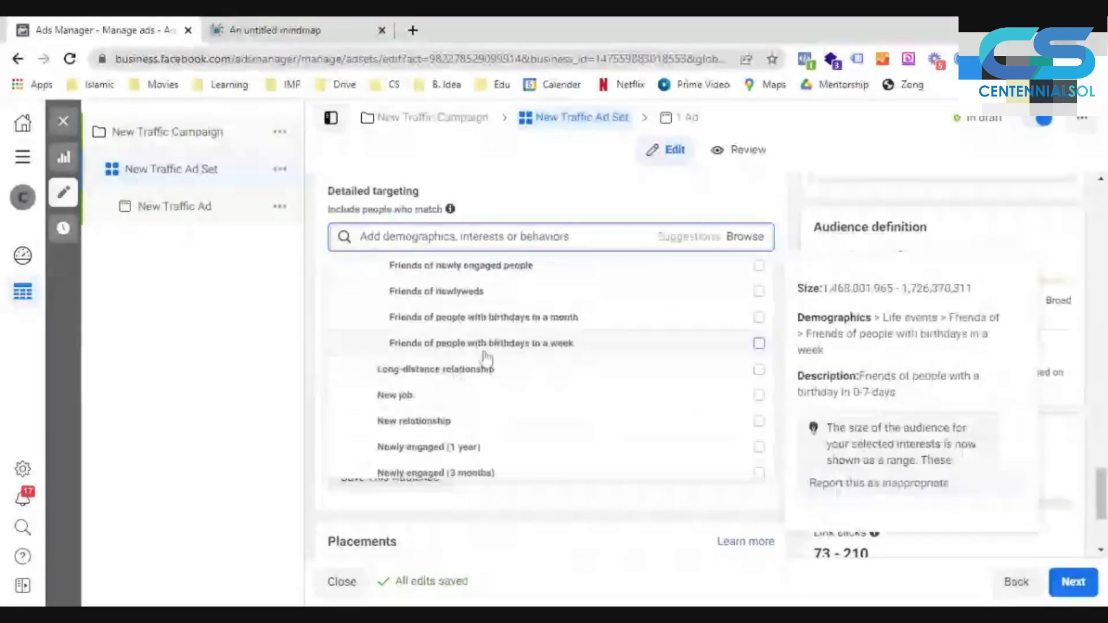
scroll(488, 352, "down", 2)
scroll(496, 306, "up", 1)
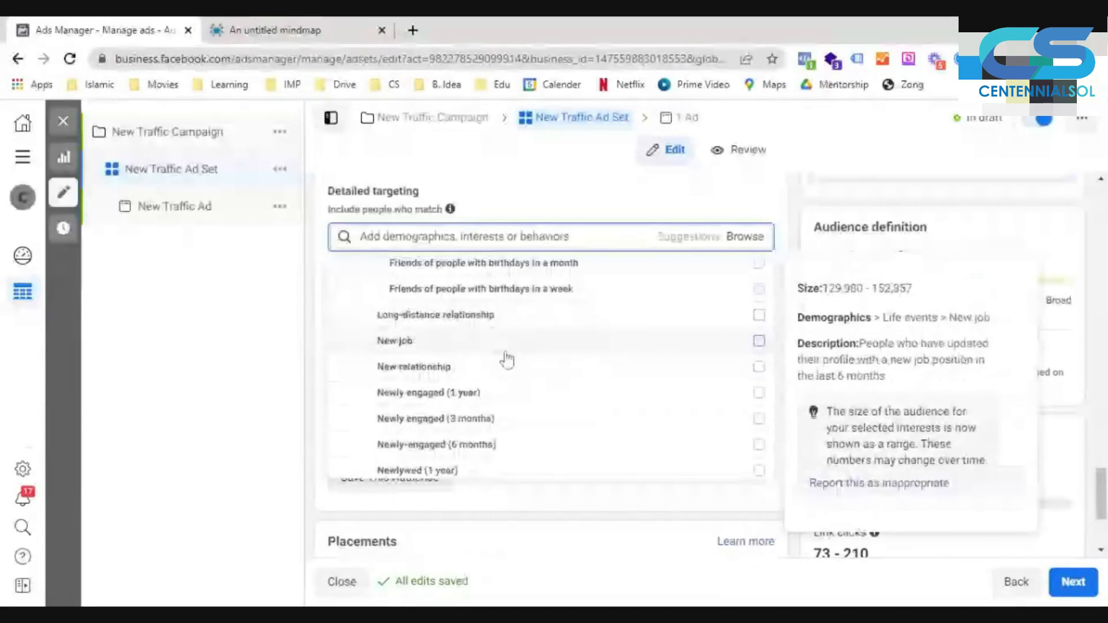
scroll(509, 341, "down", 1)
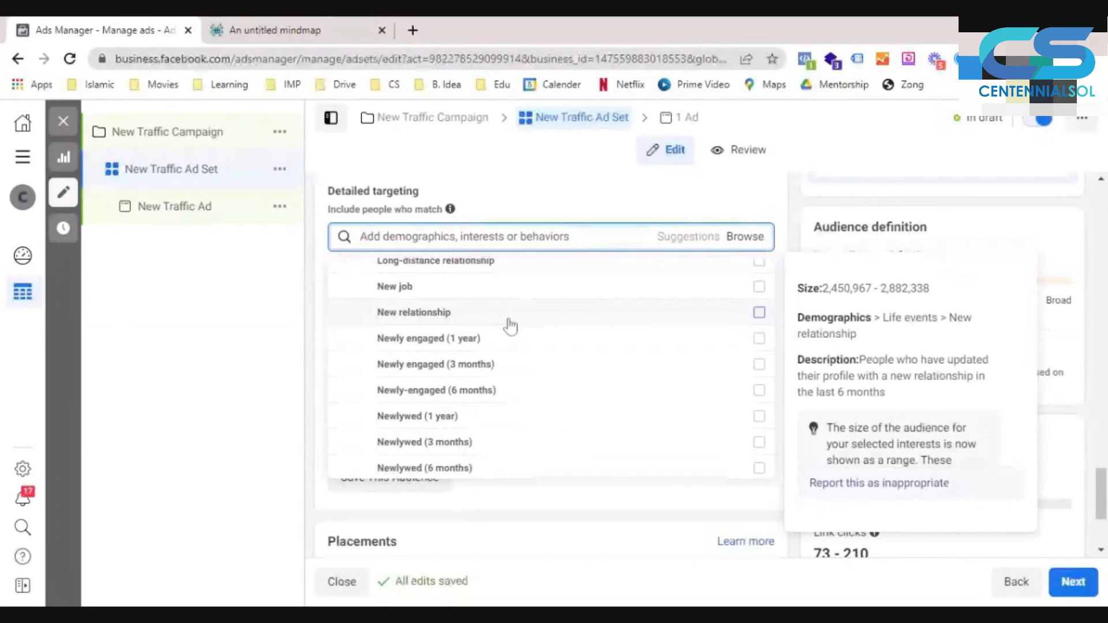
scroll(511, 347, "down", 1)
scroll(513, 393, "down", 2)
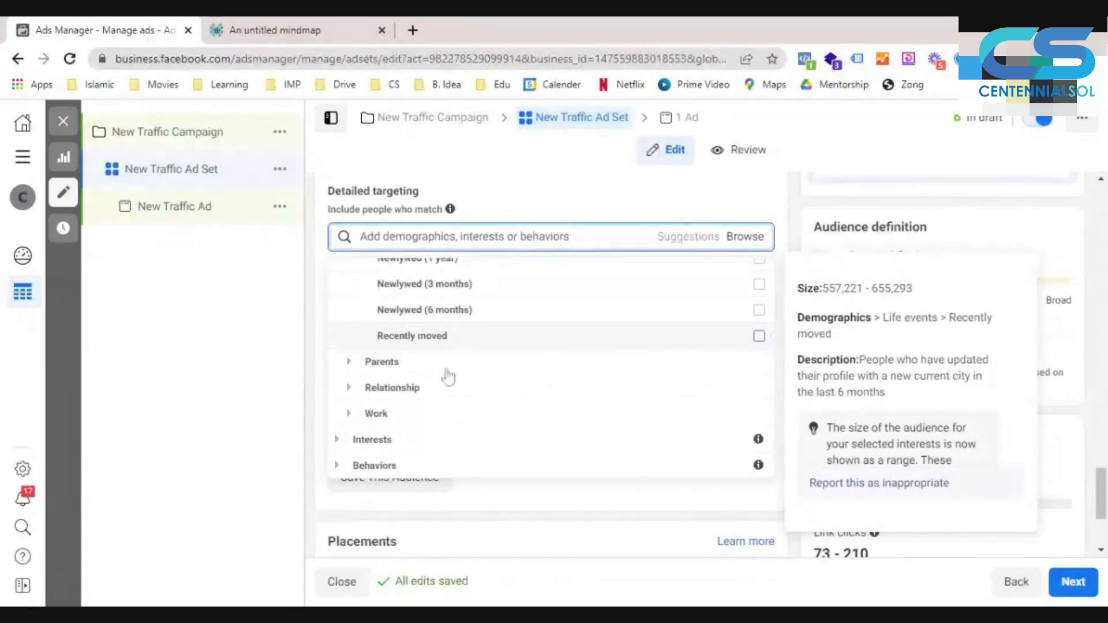
- Examine the All parents options in the Parents demographics, grouped by the children's age
left_click(354, 360)
left_click(360, 363)
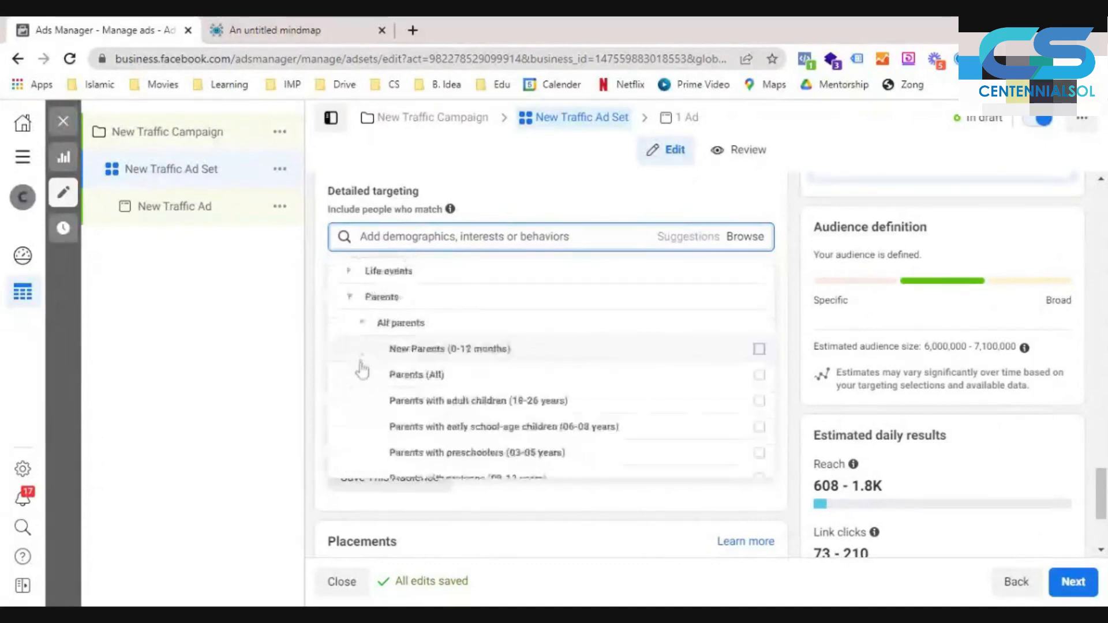
scroll(361, 369, "down", 1)
mouse_move(426, 311)
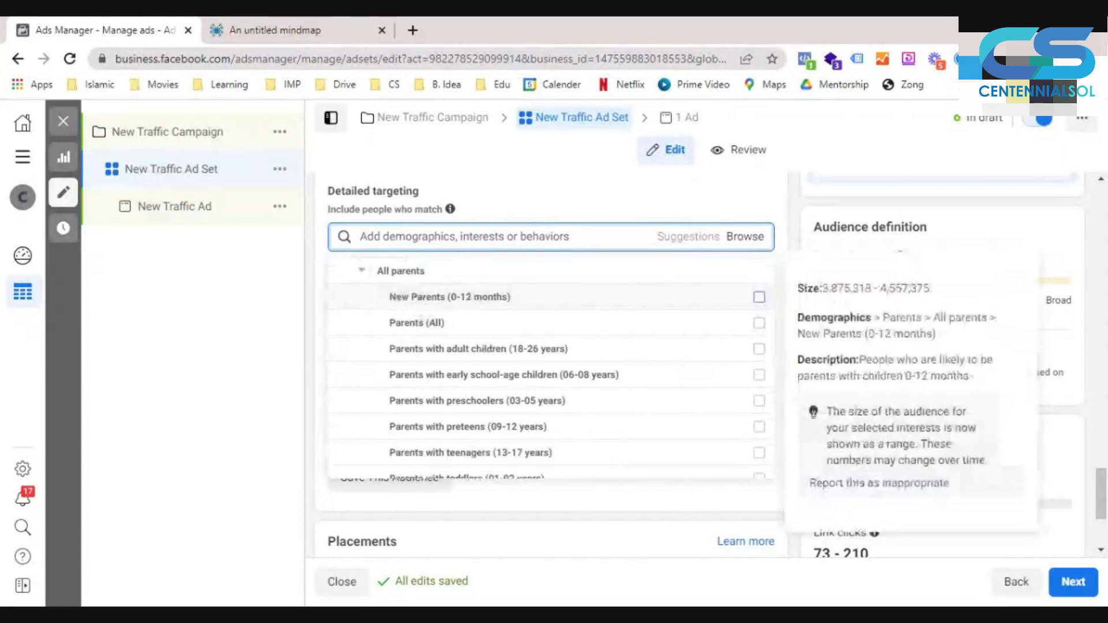
mouse_move(514, 328)
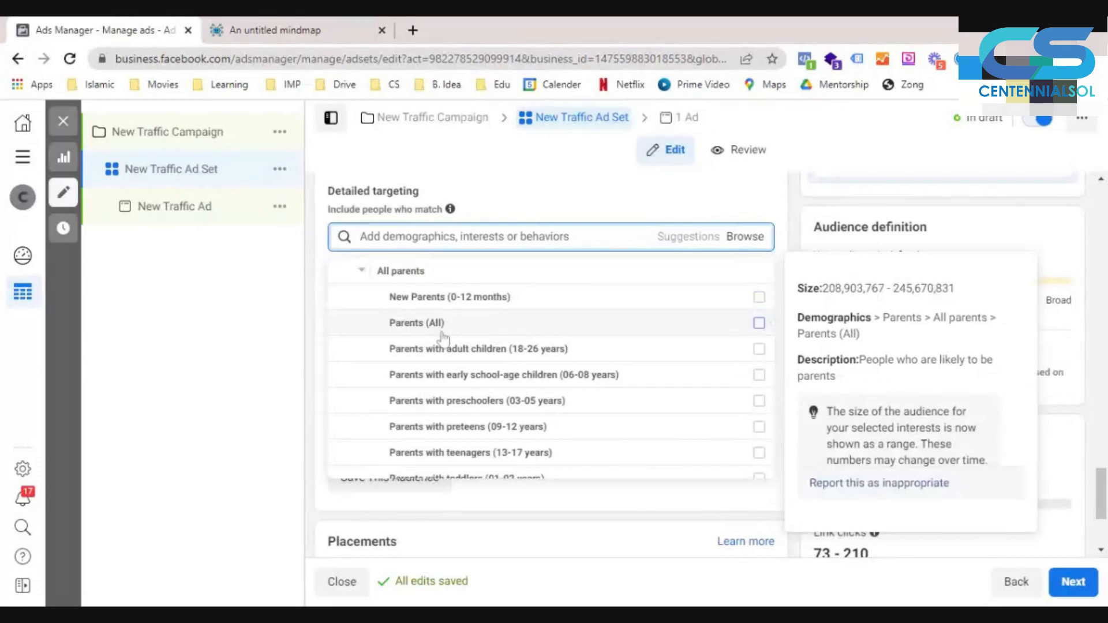
mouse_move(487, 374)
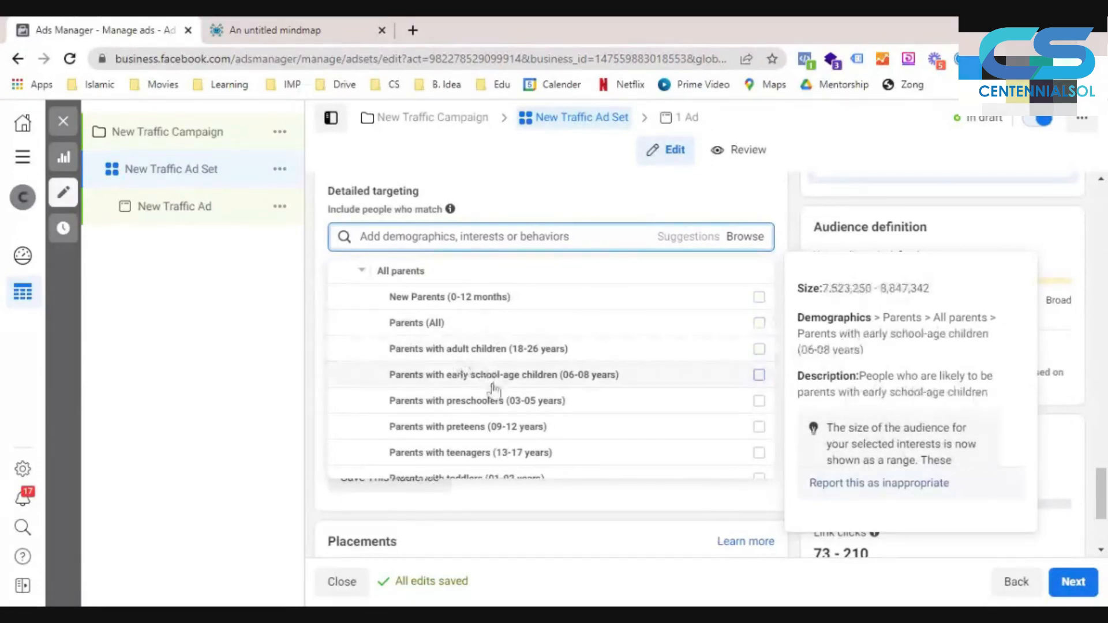
scroll(494, 390, "down", 1)
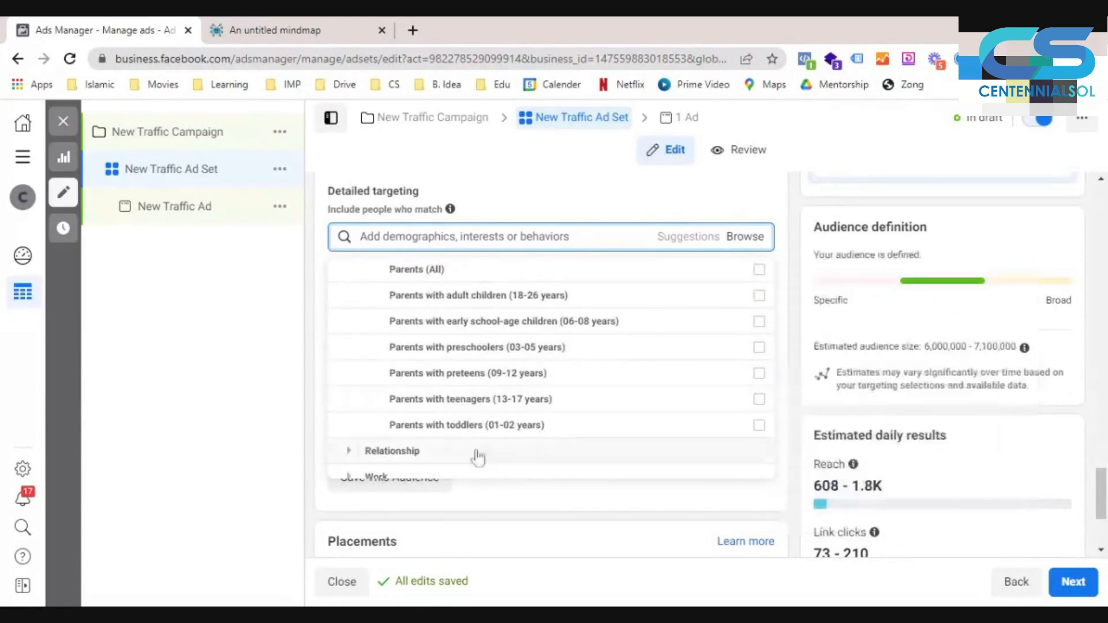
- Expand the Relationship demographics and examine the Relationship status options
left_click(380, 453)
left_click(450, 403)
scroll(370, 381, "down", 1)
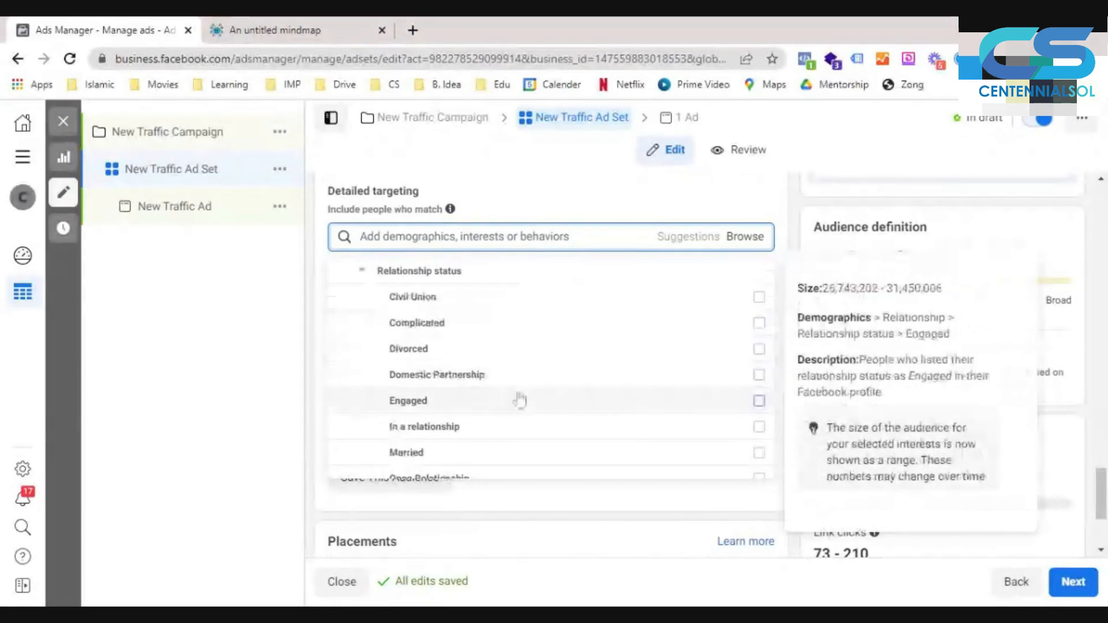
- Examine the rest of the Relationship status options, from Engaged and Married through Single, Unspecified and Widowed
scroll(502, 432, "down", 2)
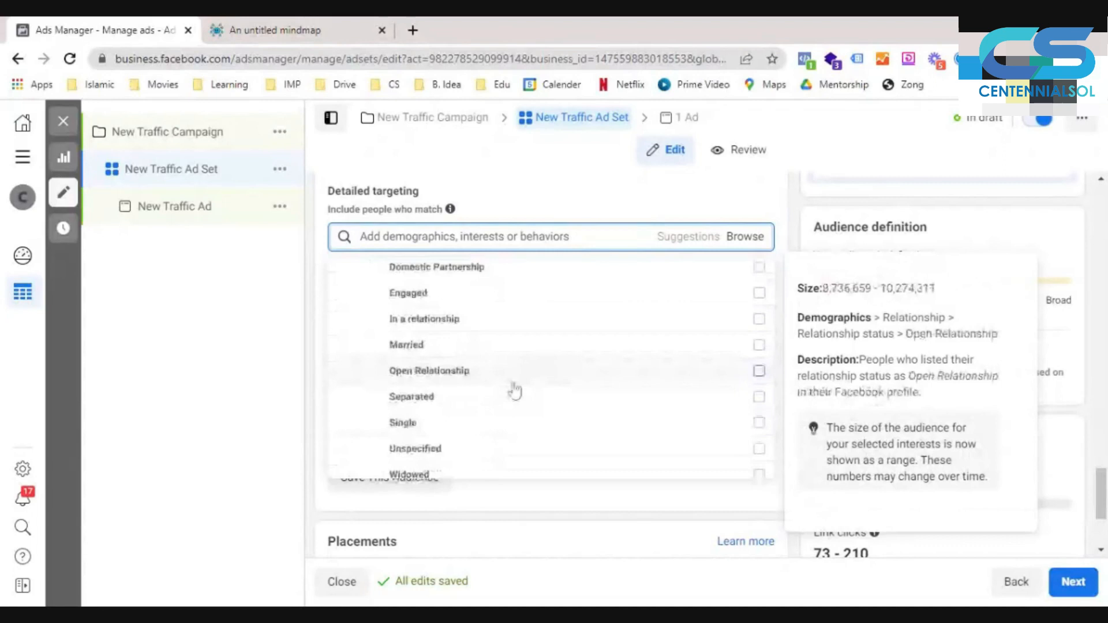
scroll(499, 420, "down", 1)
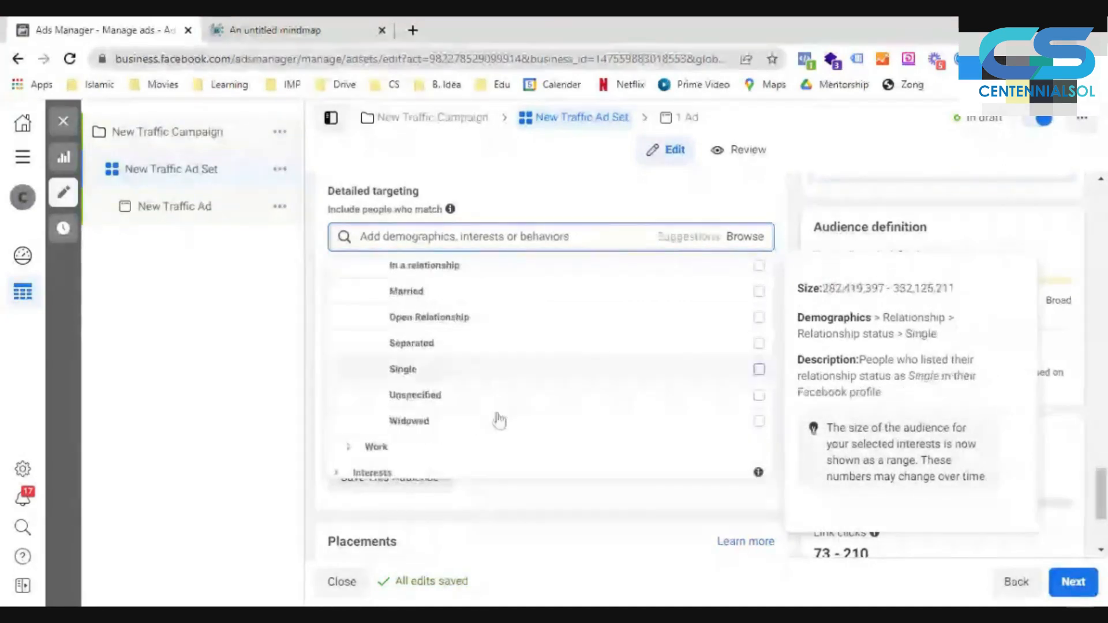
scroll(500, 421, "down", 1)
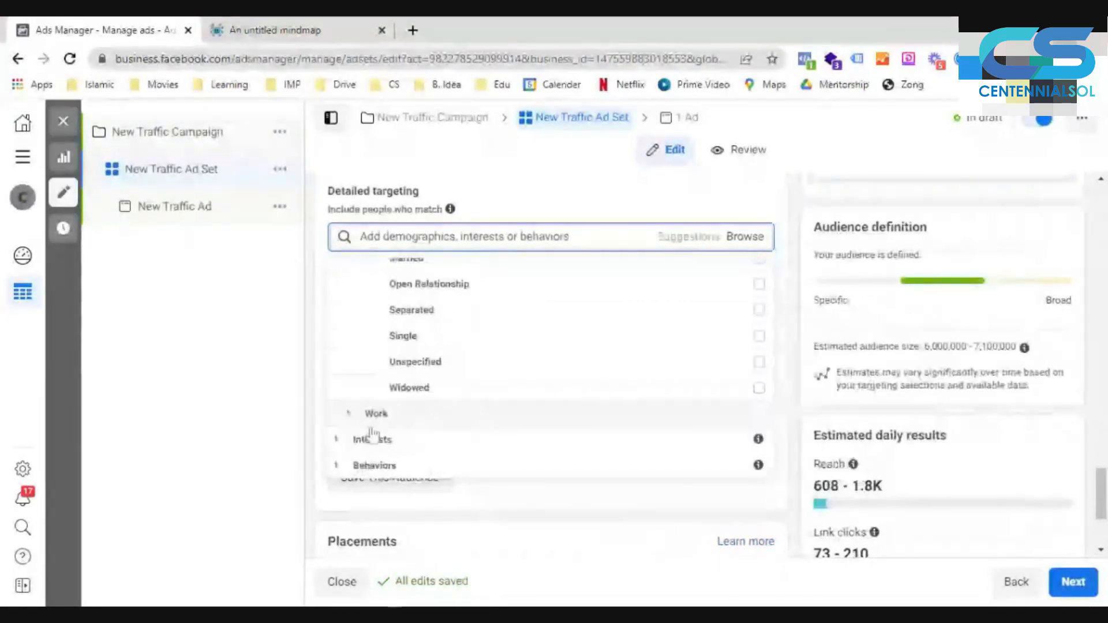
- Expand the Work demographics and examine the Industries options, from Administrative Services to Veterans (US), alongside Employers and Job titles
left_click(349, 419)
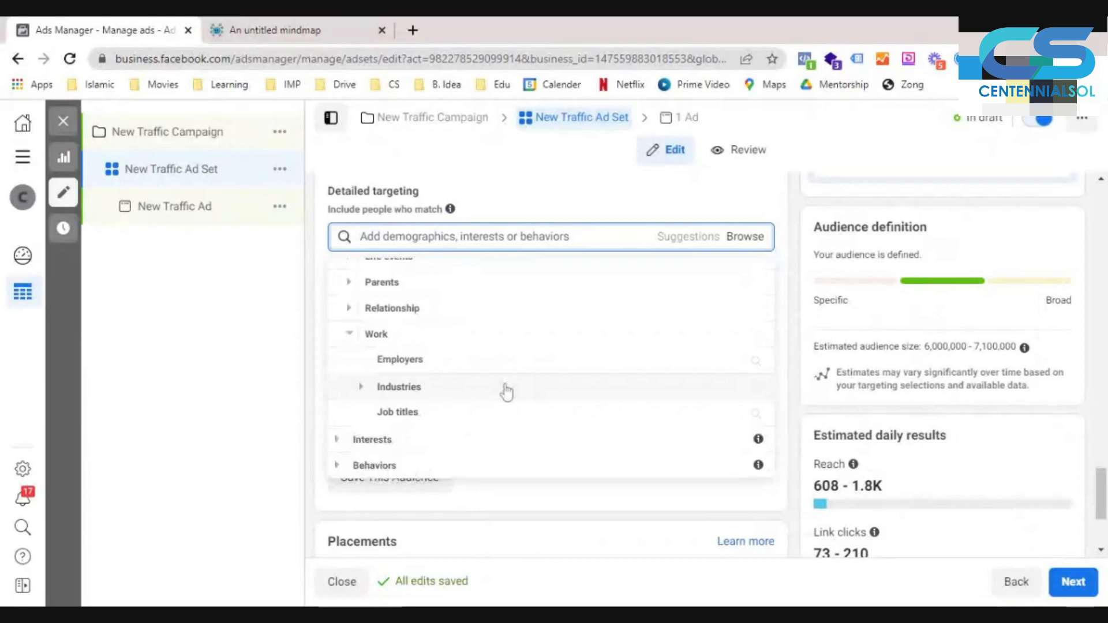
left_click(364, 389)
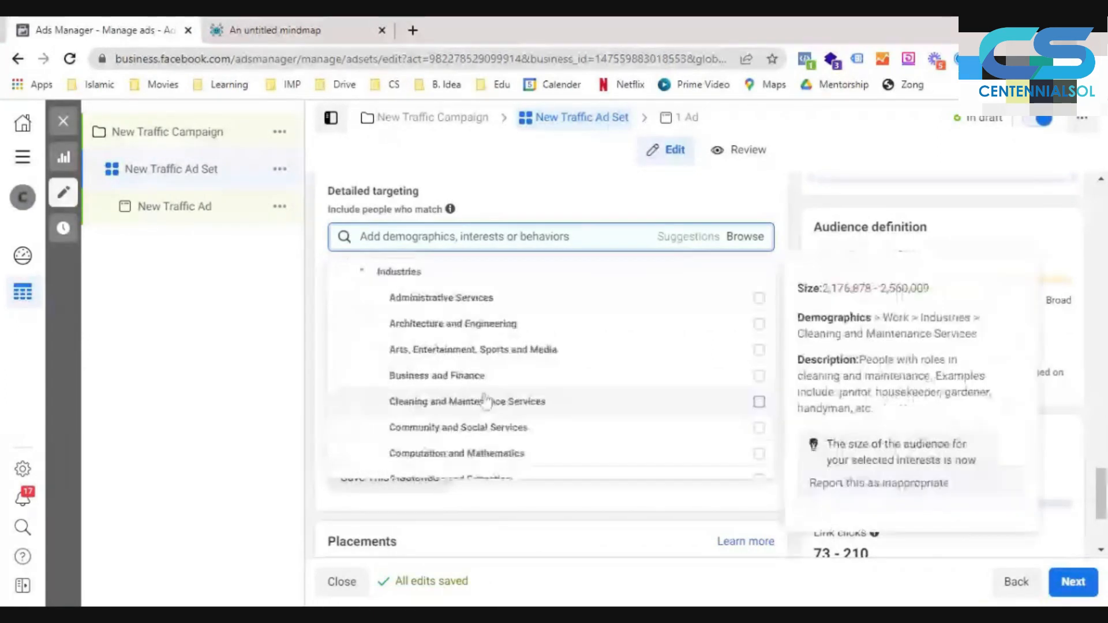
scroll(487, 403, "down", 3)
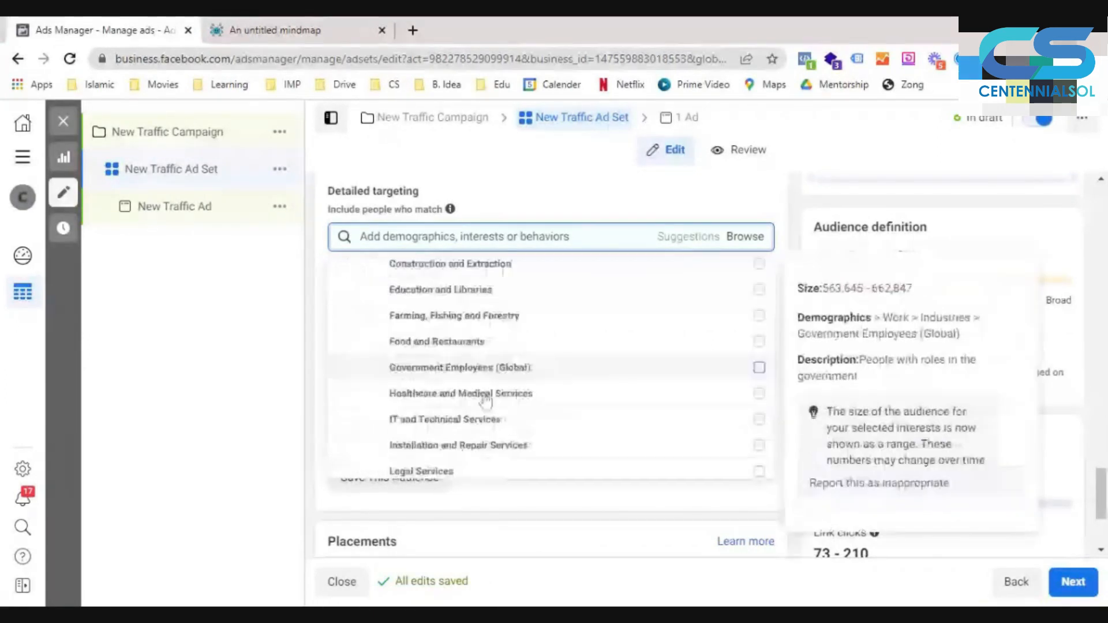
scroll(486, 403, "down", 4)
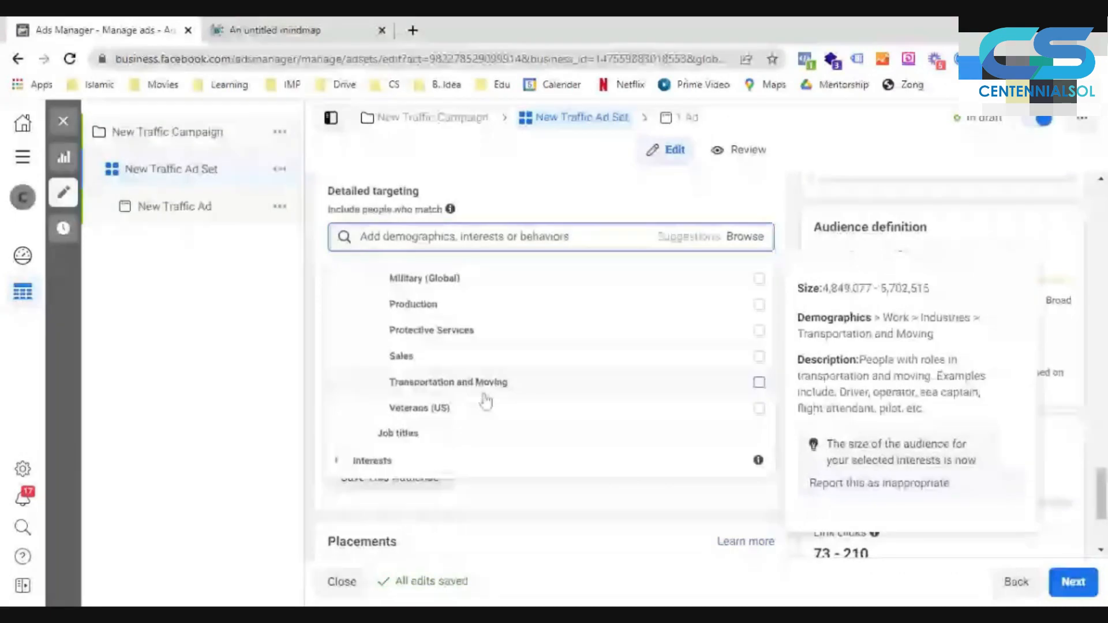
left_click(398, 434)
left_click(343, 276)
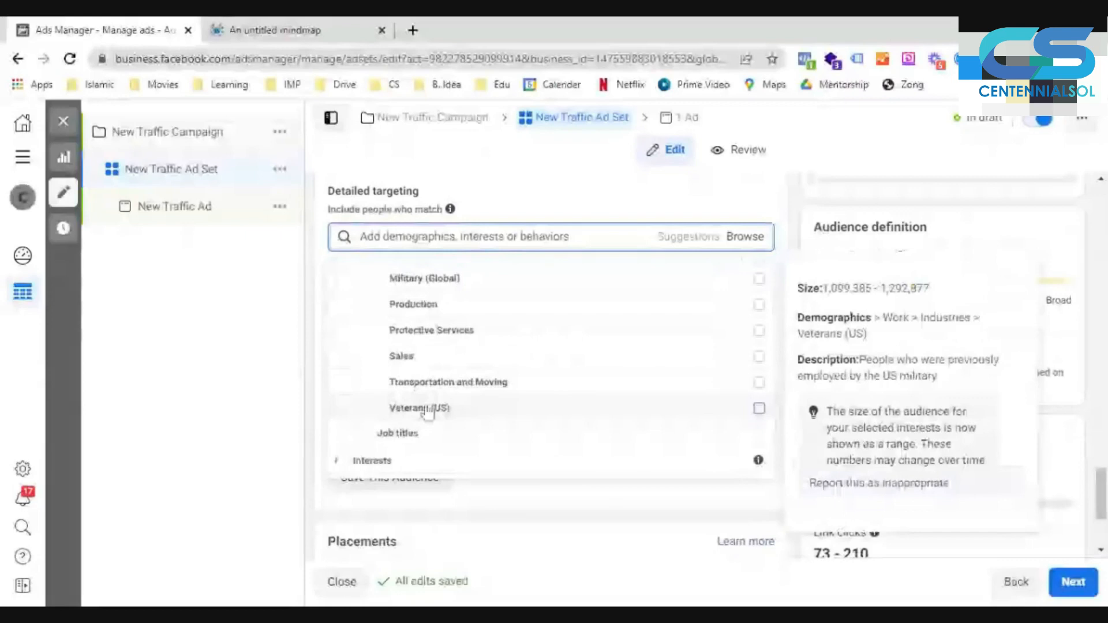
scroll(378, 368, "up", 4)
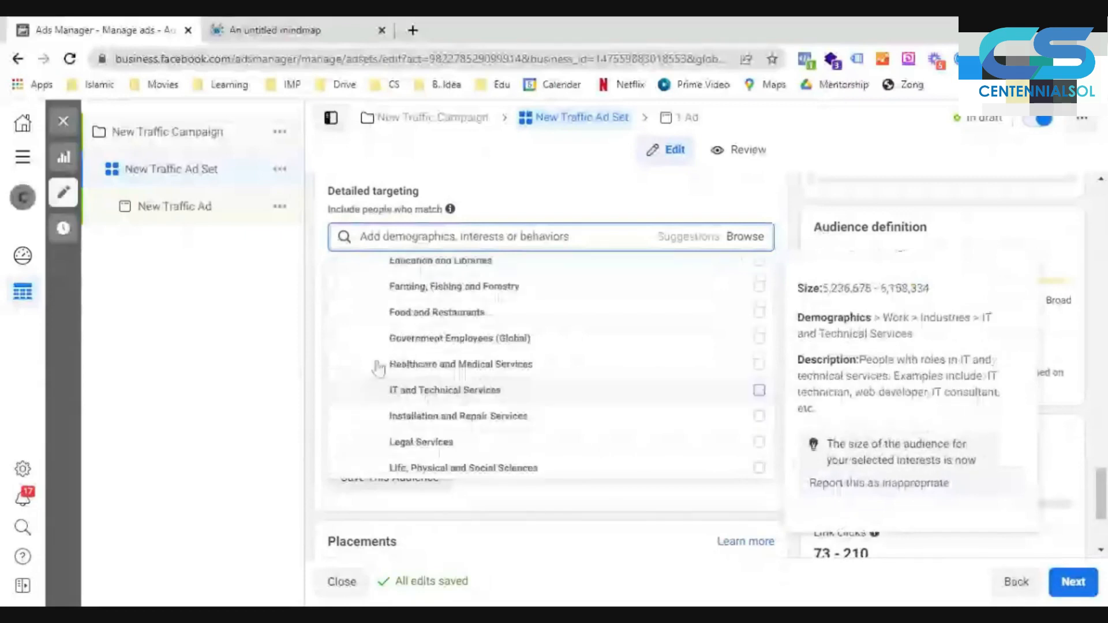
scroll(358, 291, "up", 5)
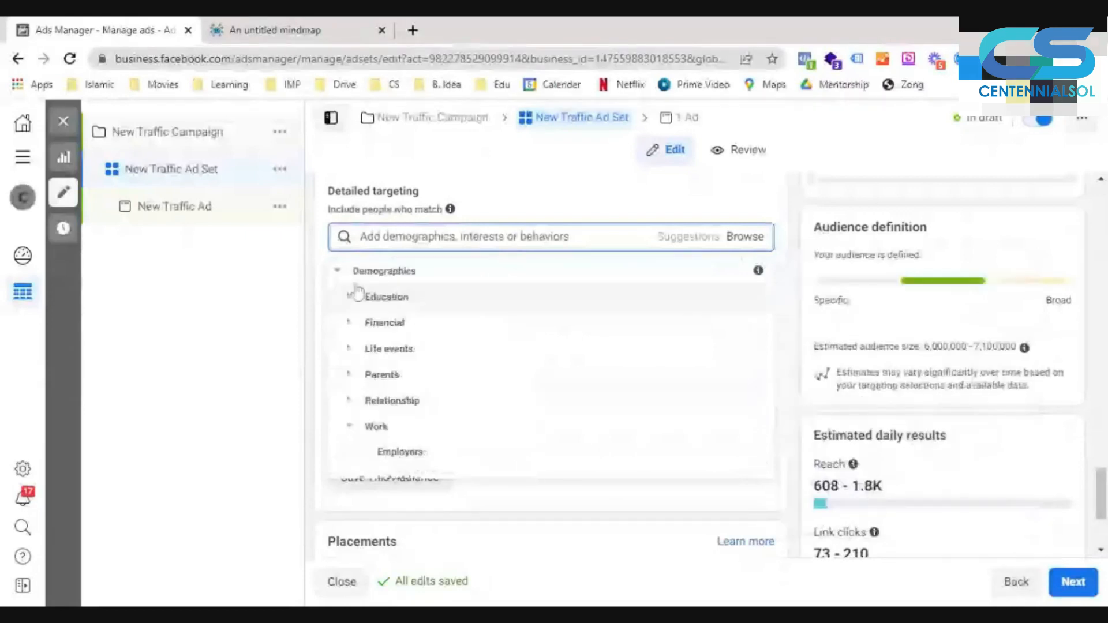
- Expand the Business and industry interests and examine their options, including the Banking and Design subcategories
scroll(358, 297, "down", 5)
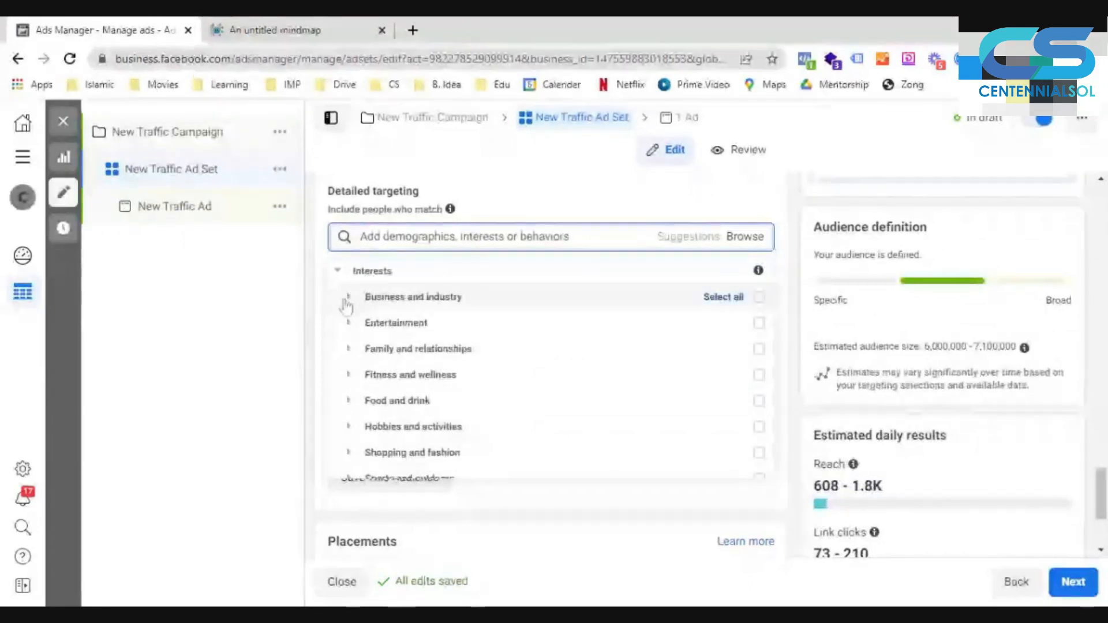
left_click(347, 300)
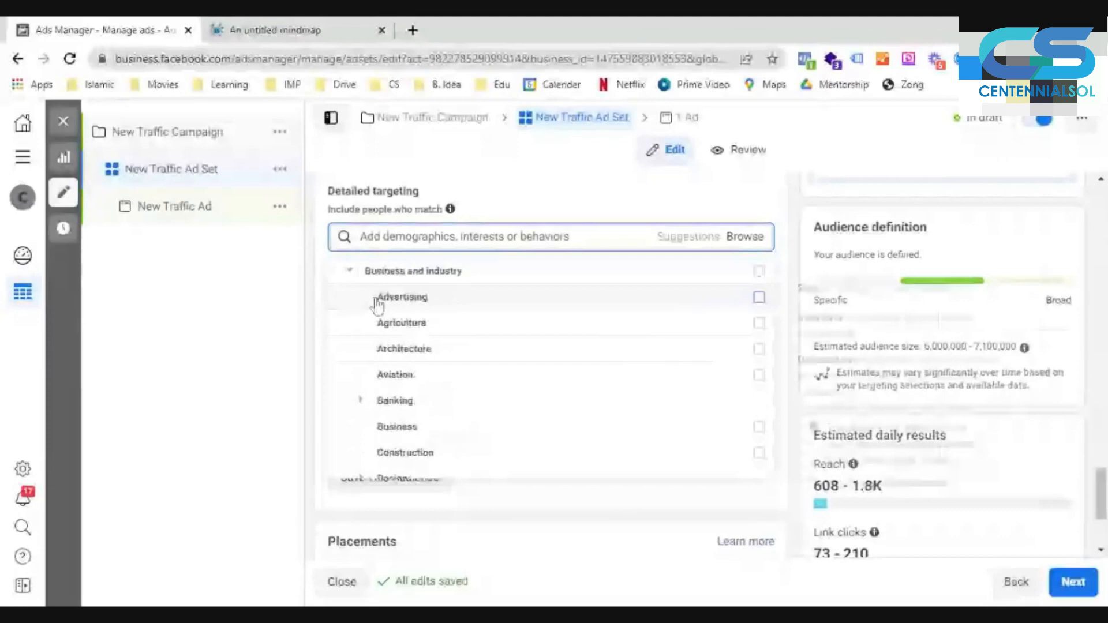
mouse_move(383, 335)
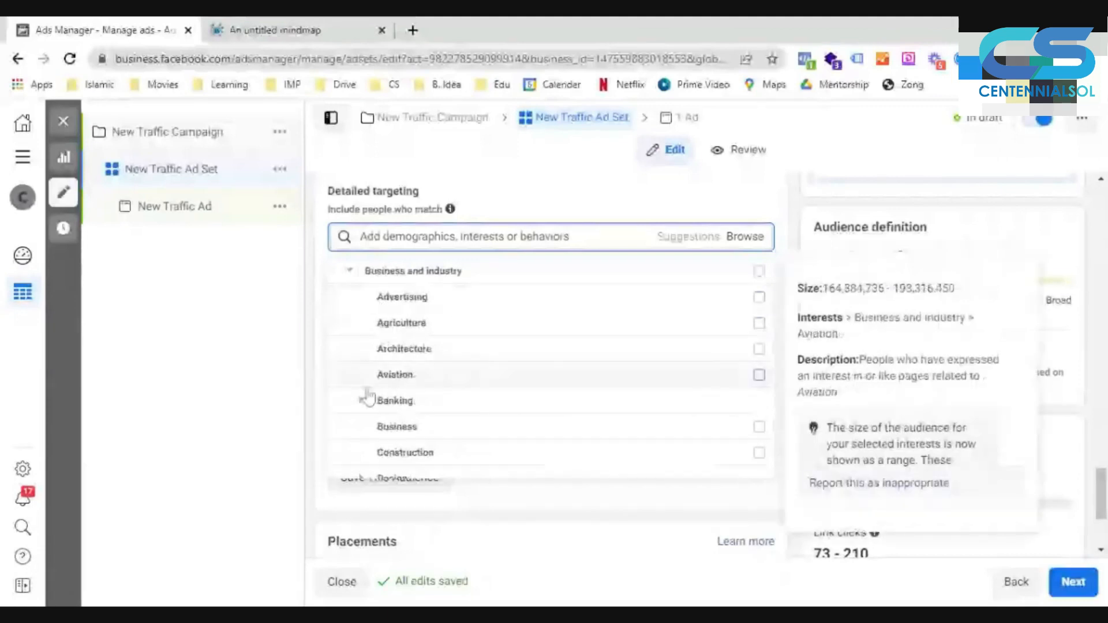
scroll(367, 398, "down", 2)
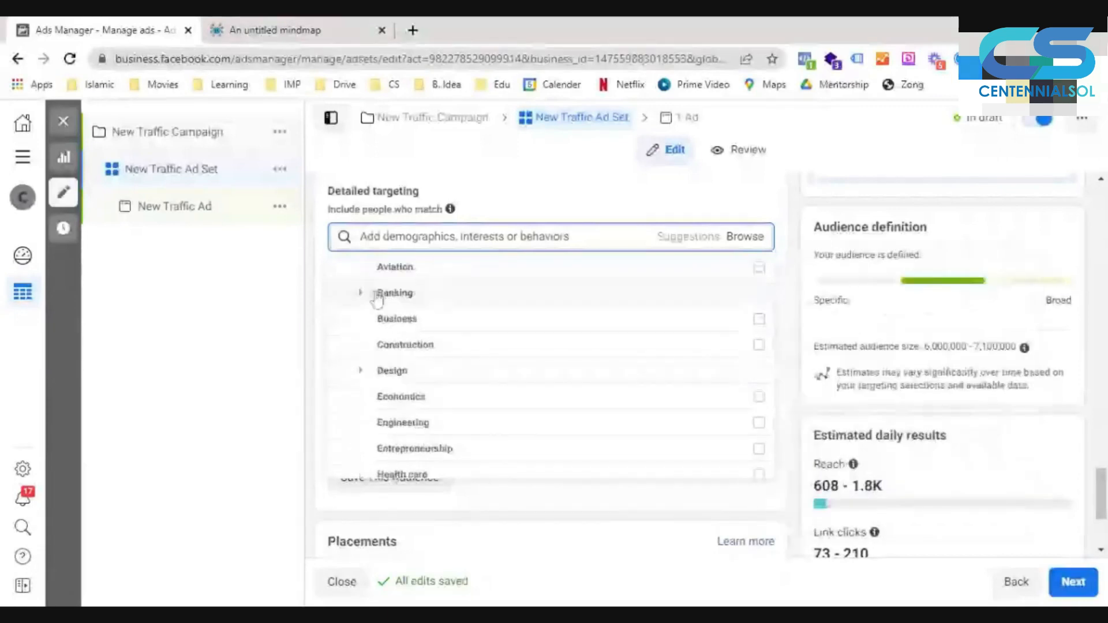
left_click(377, 296)
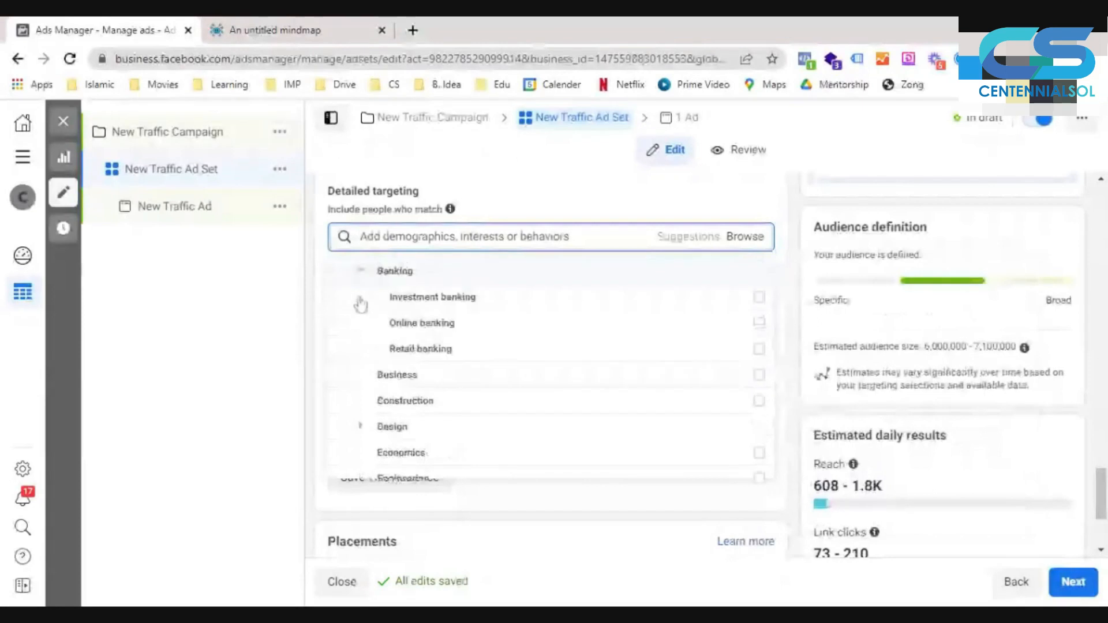
left_click(362, 427)
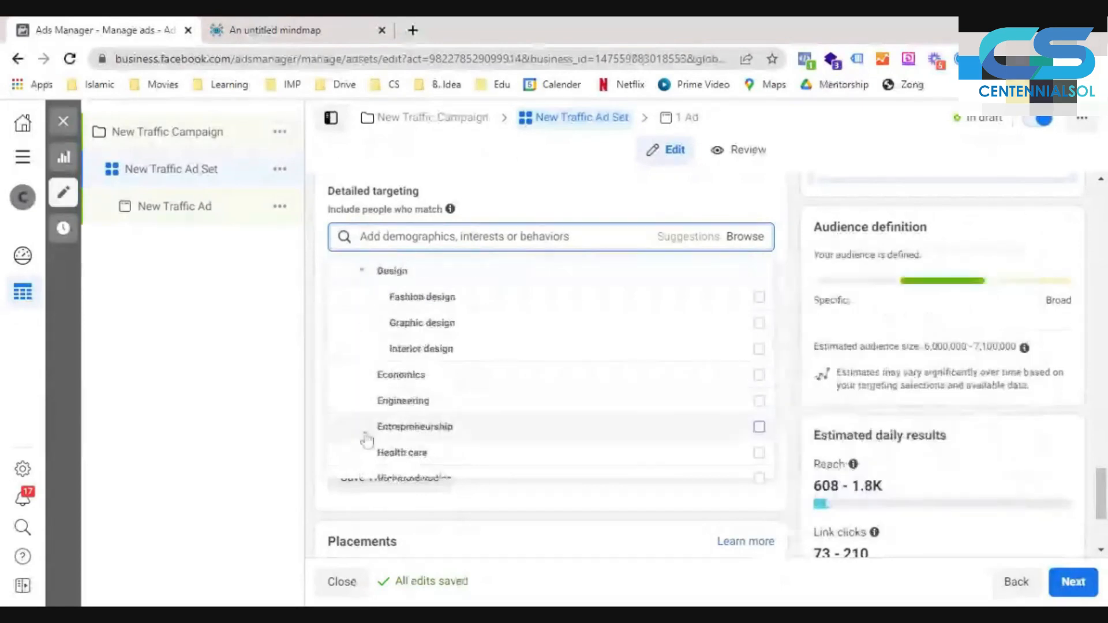
mouse_move(546, 385)
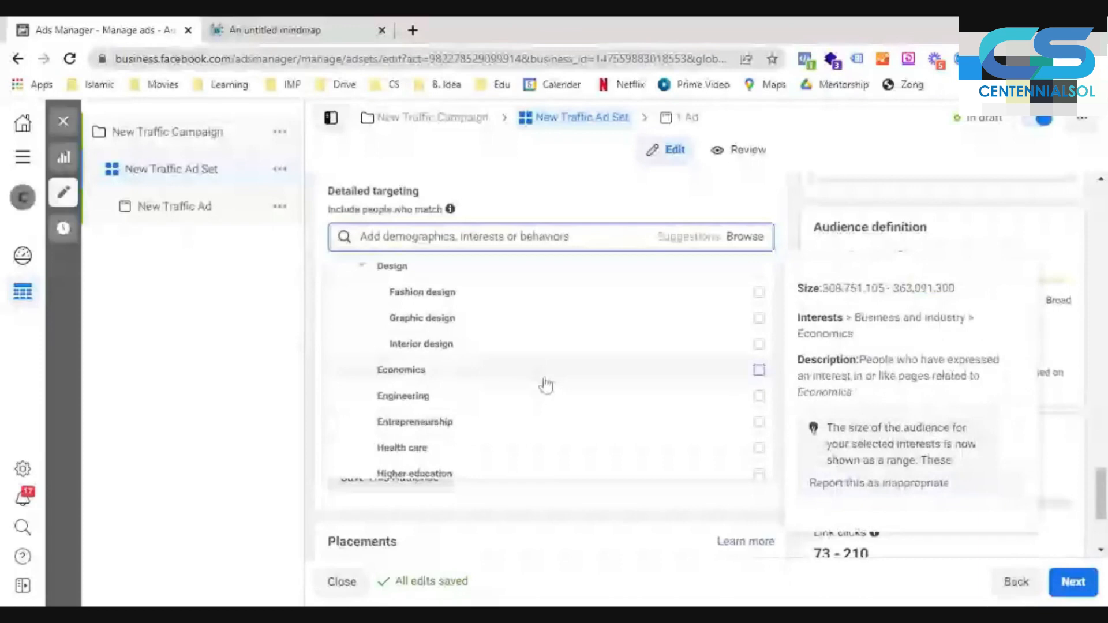
- Examine the Online subcategory of the Business and industry interests, from Digital marketing to Web hosting
scroll(466, 351, "down", 4)
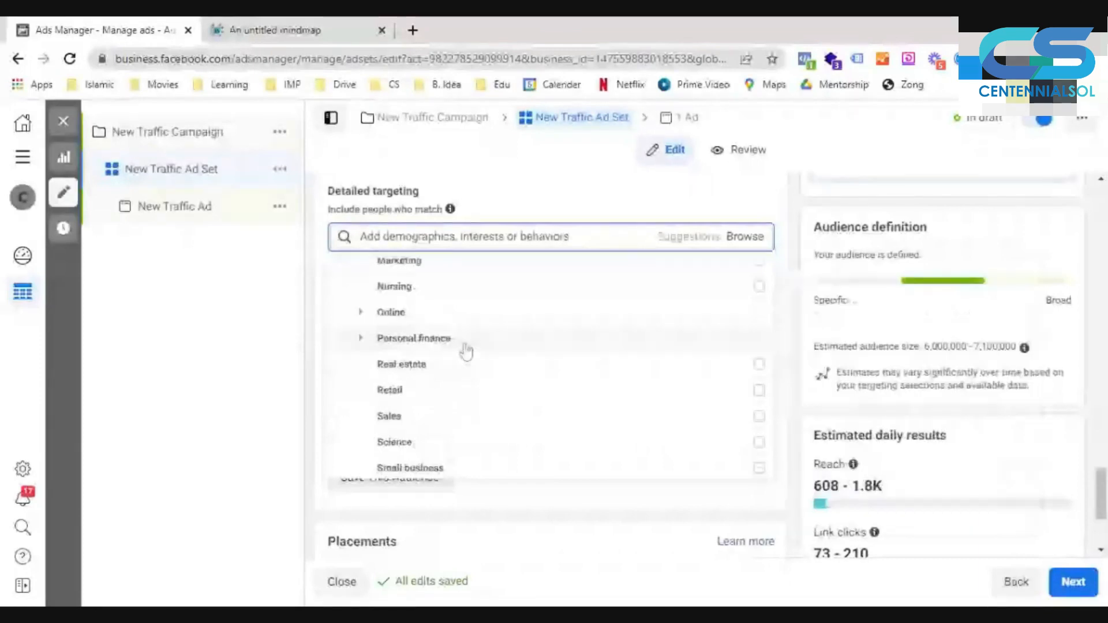
left_click(398, 312)
mouse_move(443, 333)
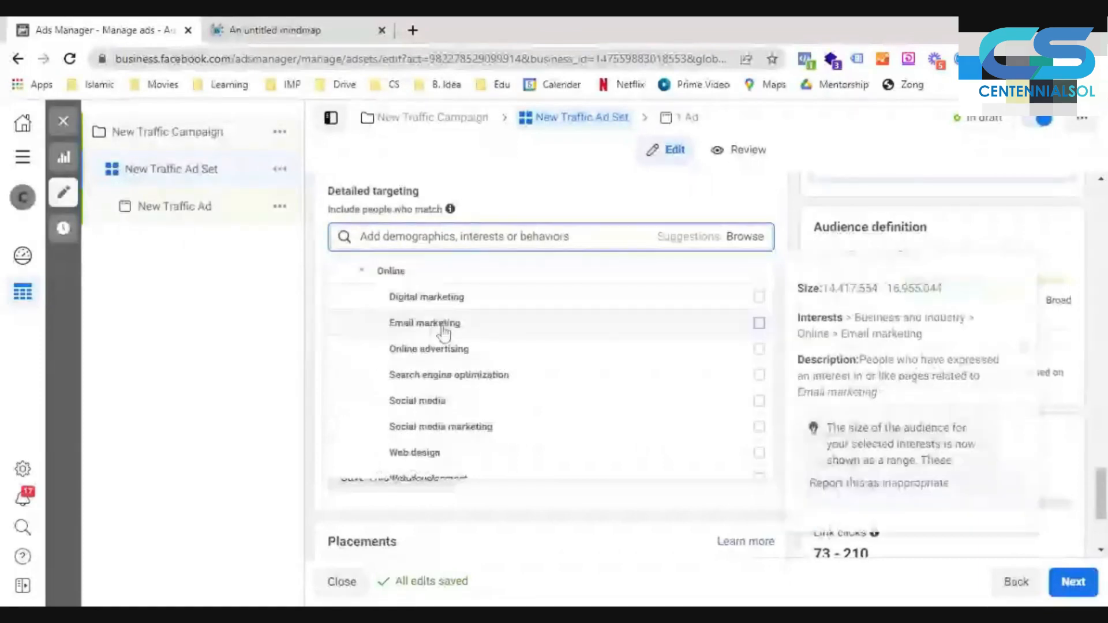
scroll(464, 397, "down", 2)
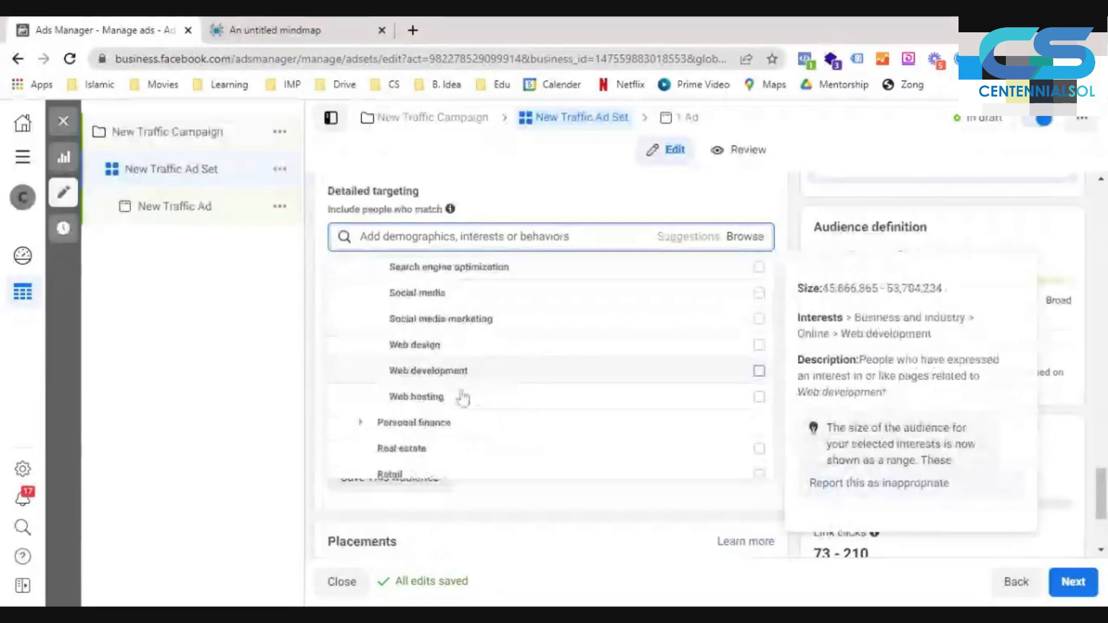
- Examine the Personal finance interests and the remaining Business and industry options, such as Real estate, Retail and Small business
scroll(463, 397, "down", 1)
left_click(364, 367)
scroll(381, 375, "down", 2)
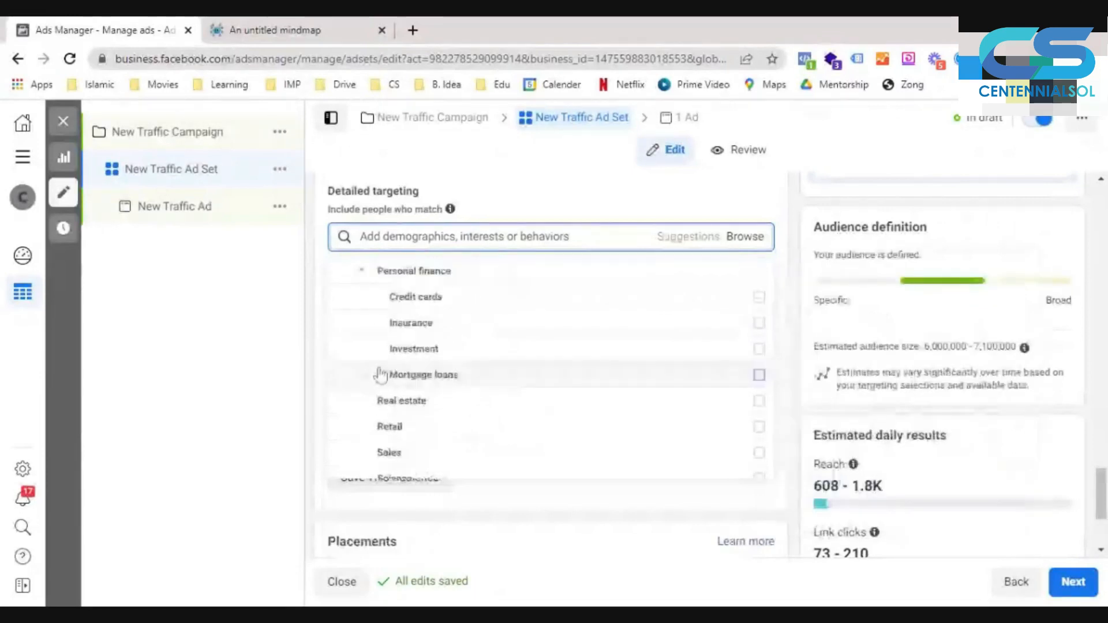
mouse_move(453, 312)
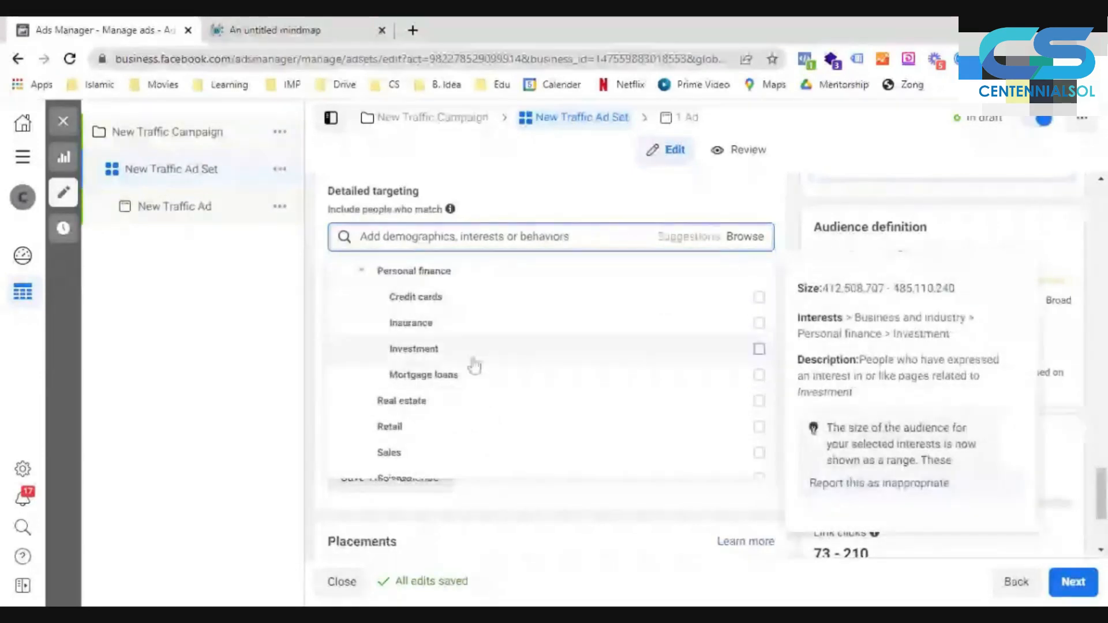
scroll(407, 447, "down", 2)
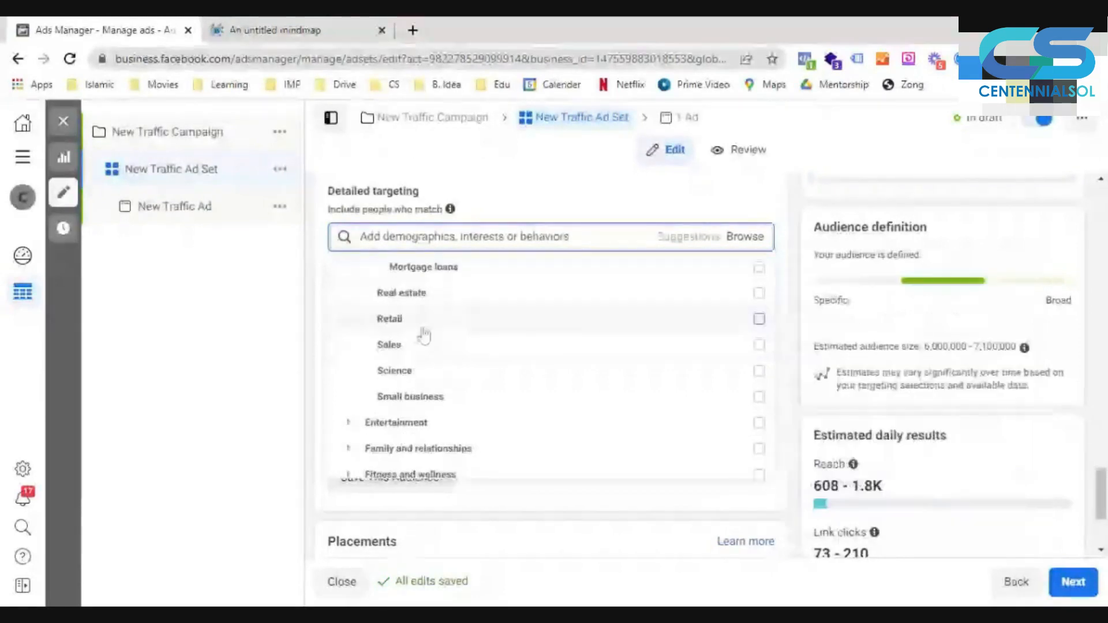
- Examine the Fitness and wellness and the Food and drink interests, including the Restaurants options
left_click(349, 424)
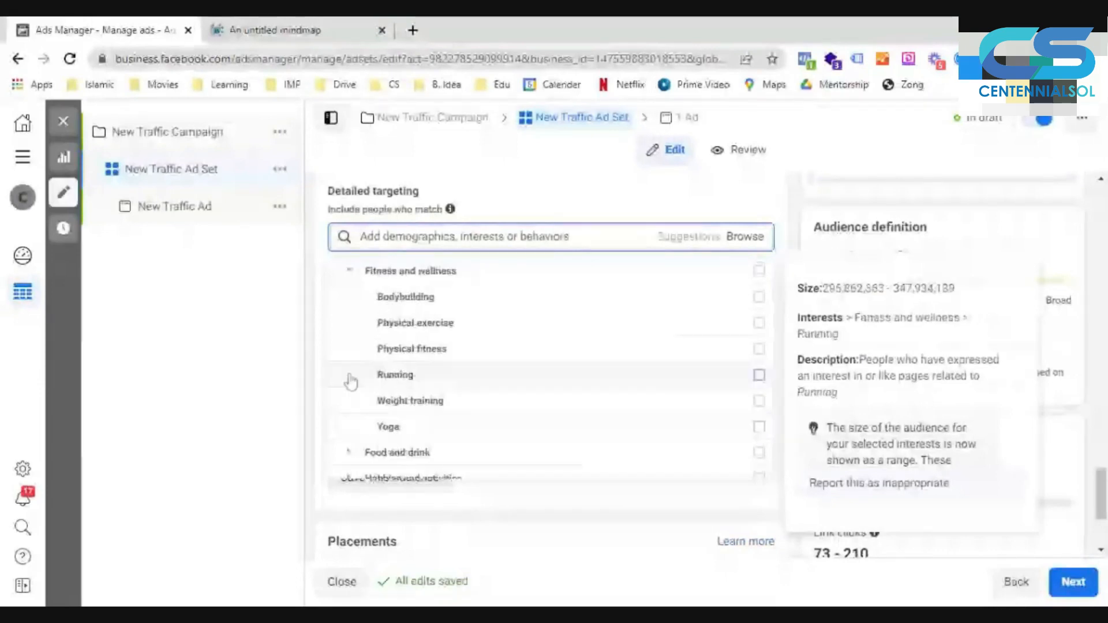
left_click(350, 453)
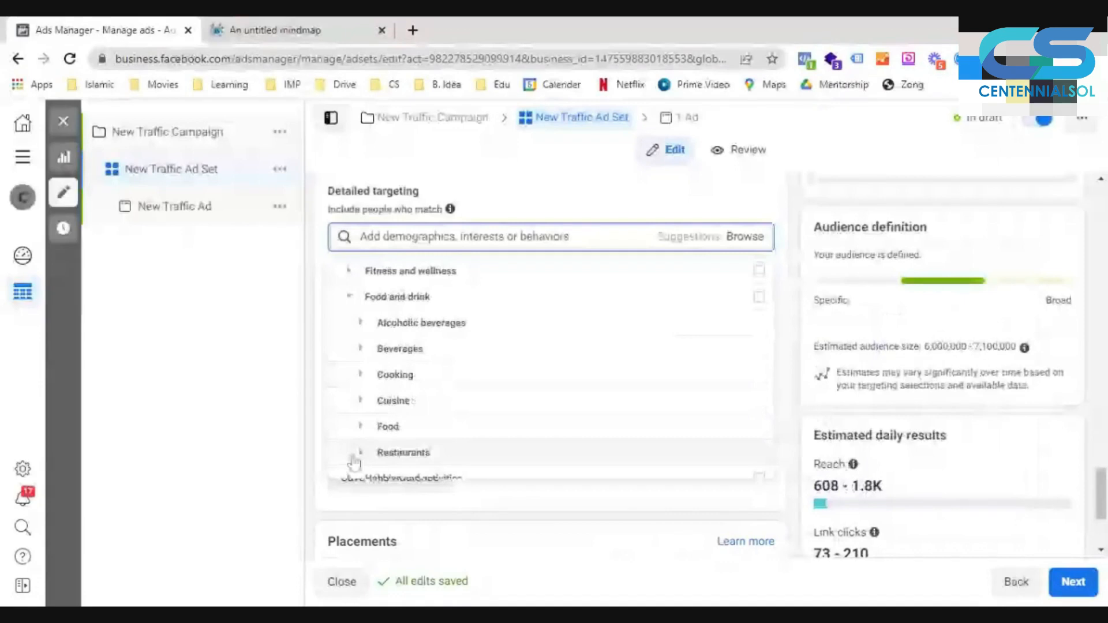
scroll(355, 461, "down", 1)
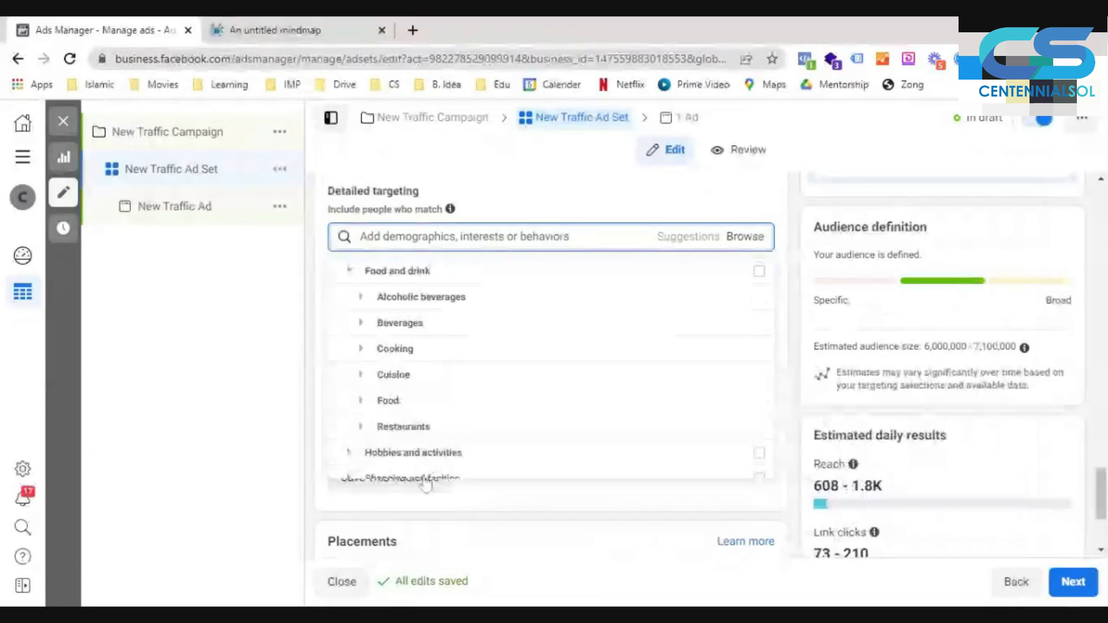
left_click(426, 428)
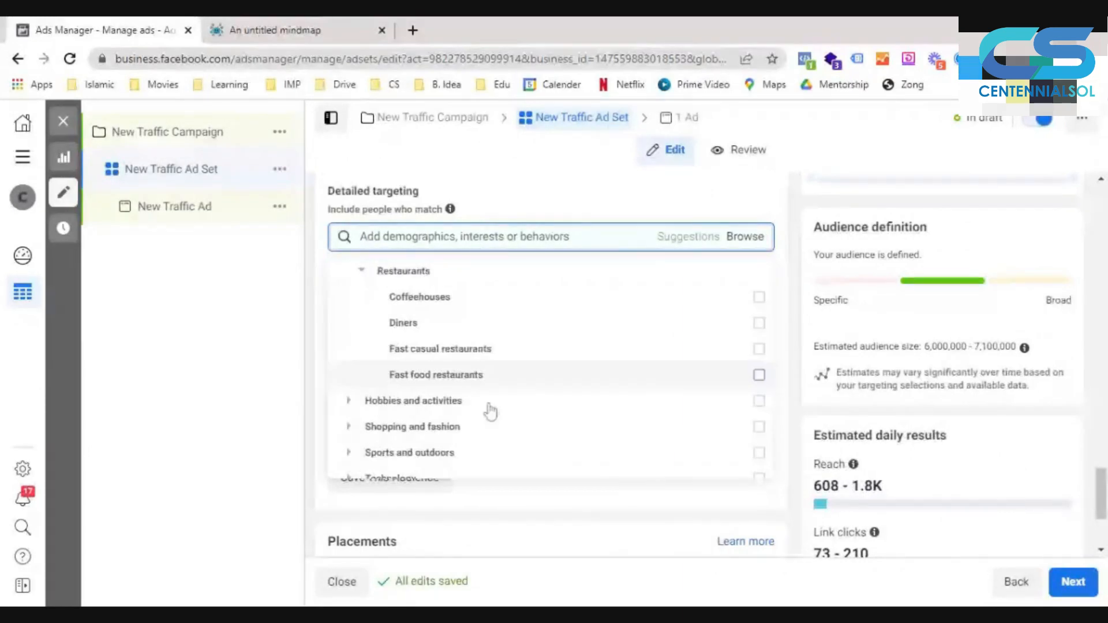
scroll(490, 411, "down", 1)
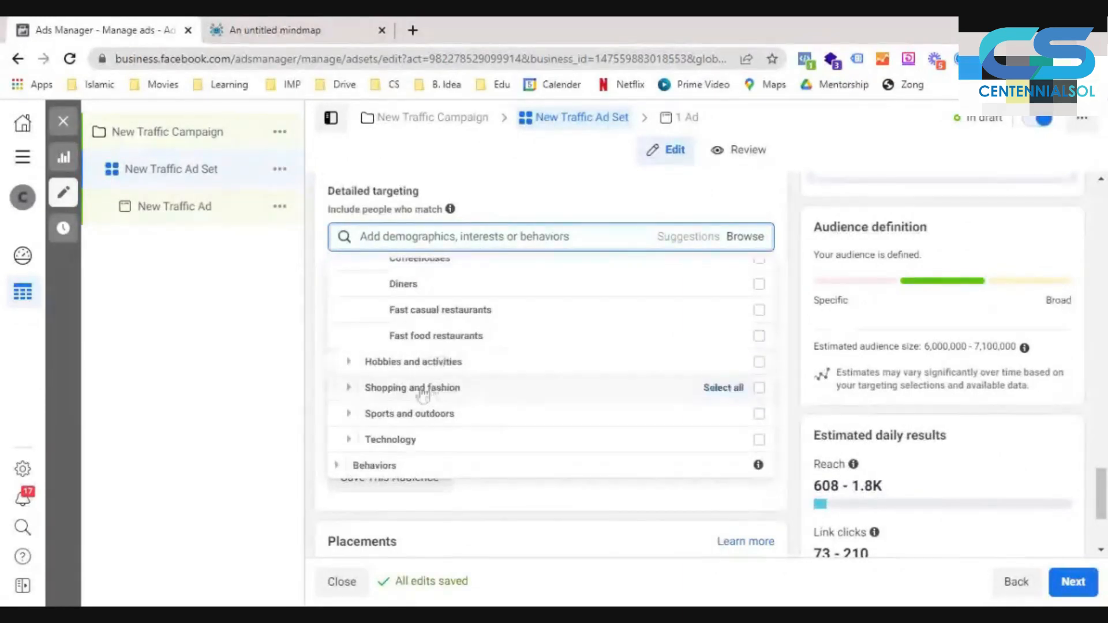
- Expand the Hobbies and activities interests and examine the Home and garden and the Politics and social issues options
left_click(350, 361)
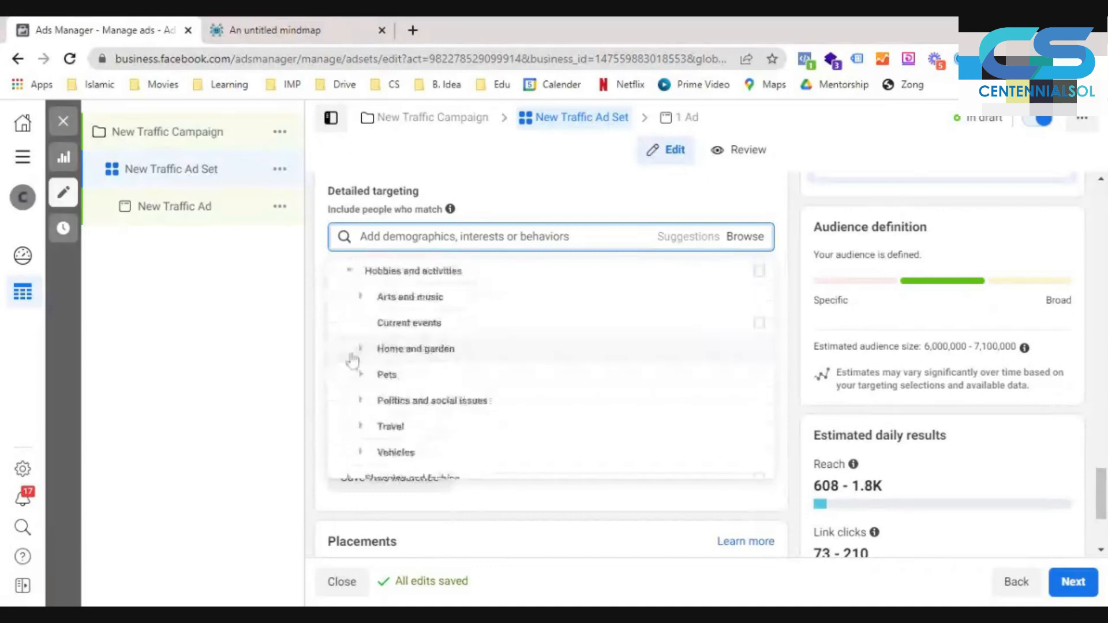
left_click(352, 358)
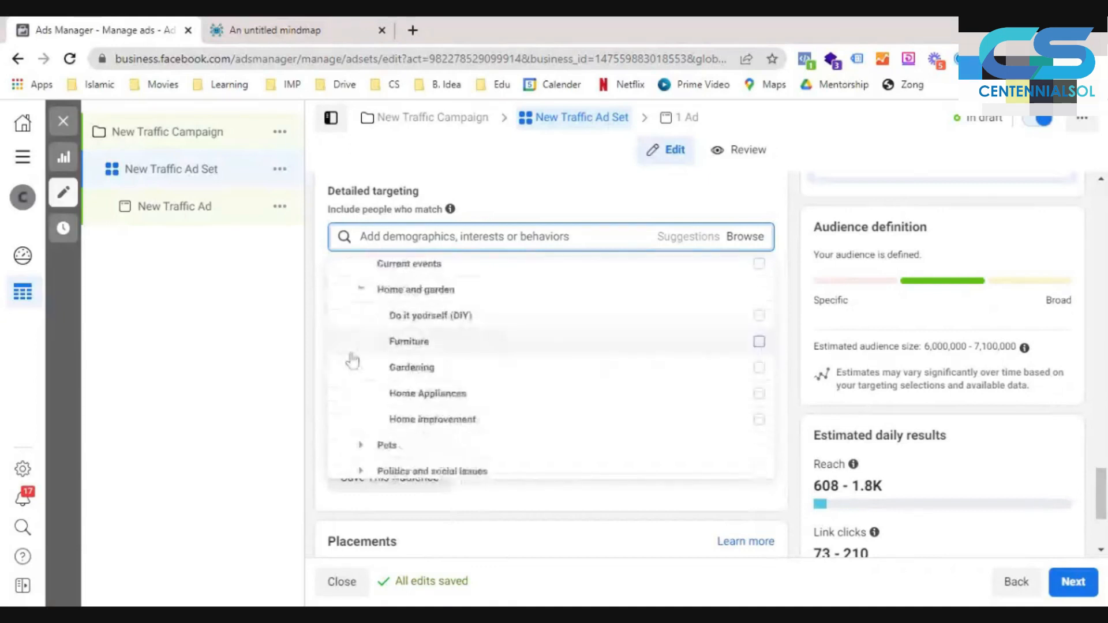
scroll(354, 369, "down", 2)
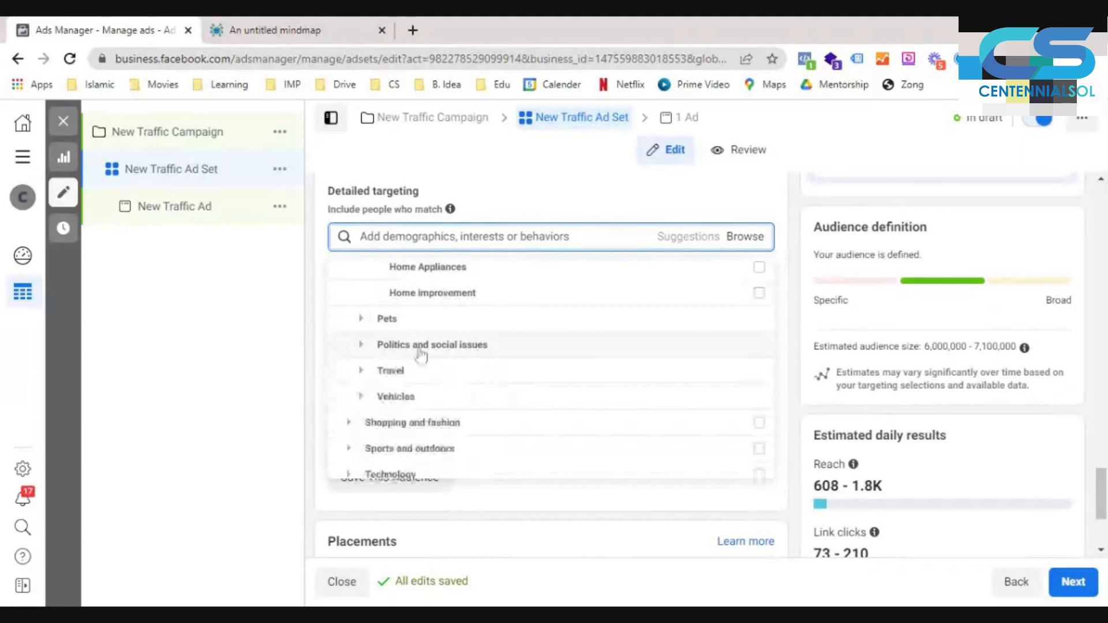
left_click(359, 346)
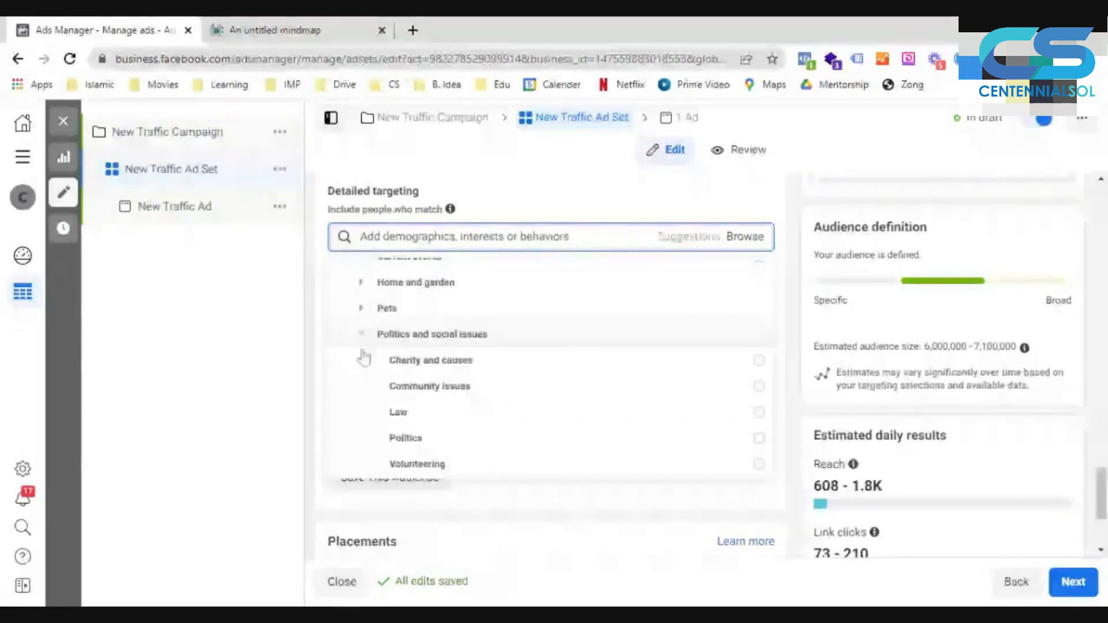
scroll(350, 397, "down", 1)
scroll(353, 387, "down", 2)
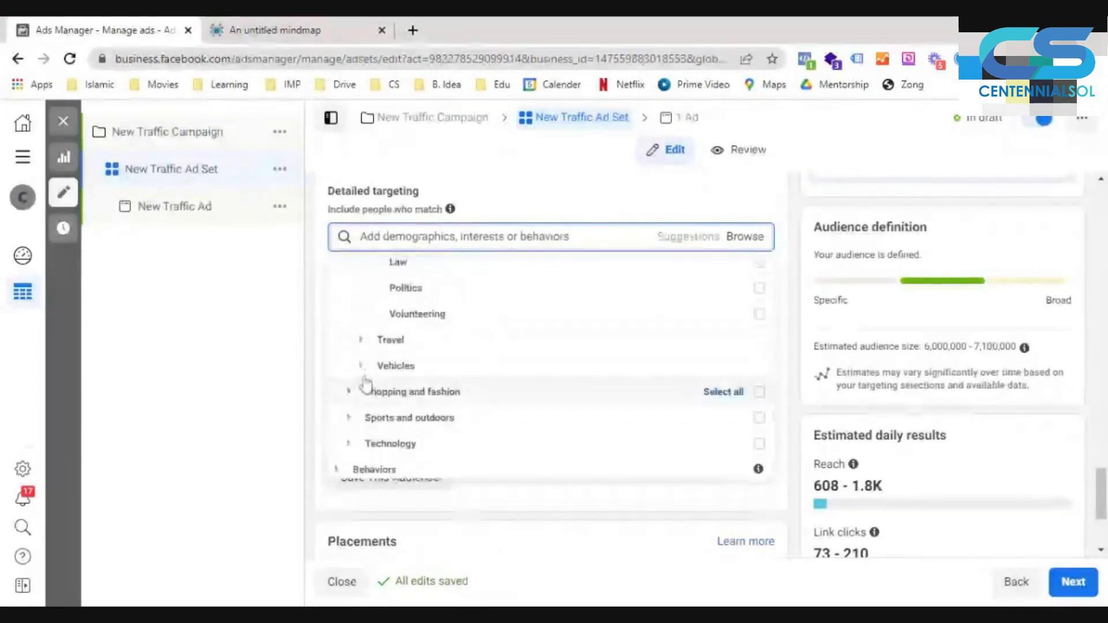
- Expand the Shopping and fashion interests to view subcategories such as Beauty, Clothing and Fashion accessories
scroll(363, 383, "up", 2)
scroll(389, 435, "down", 2)
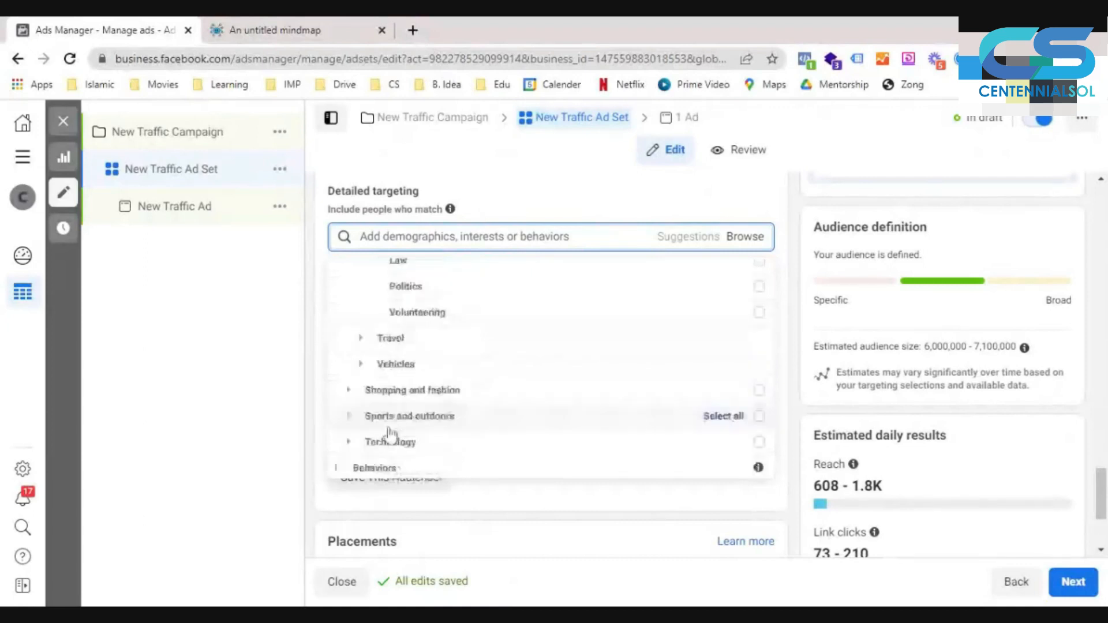
left_click(348, 391)
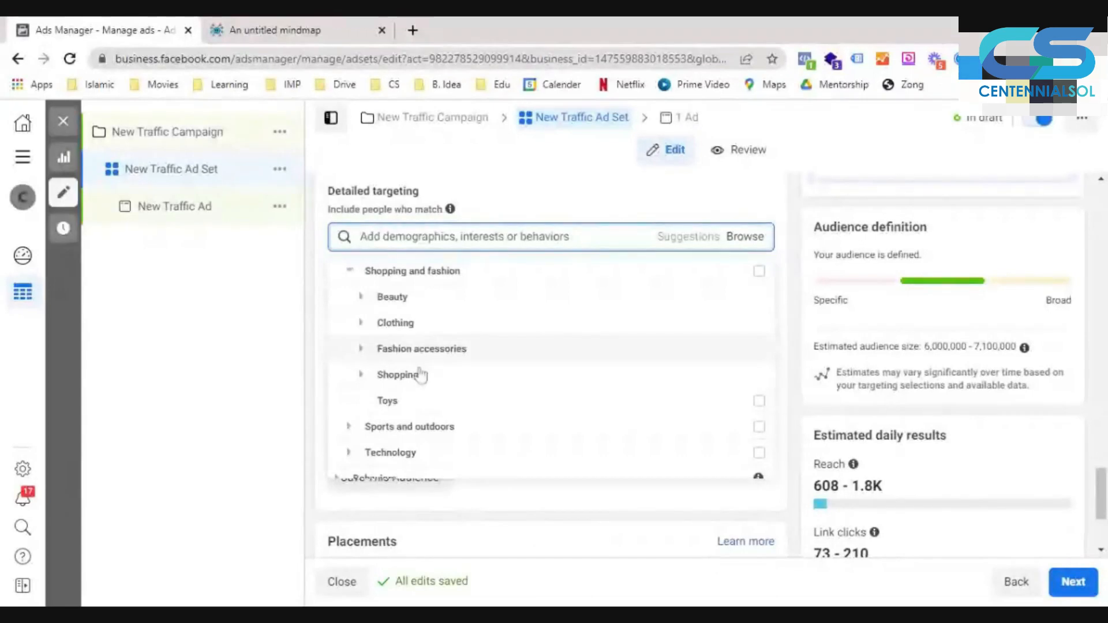
- Check the remaining interest categories, collapse Interests, and expand Behaviors to view the Anniversary options
scroll(442, 404, "down", 1)
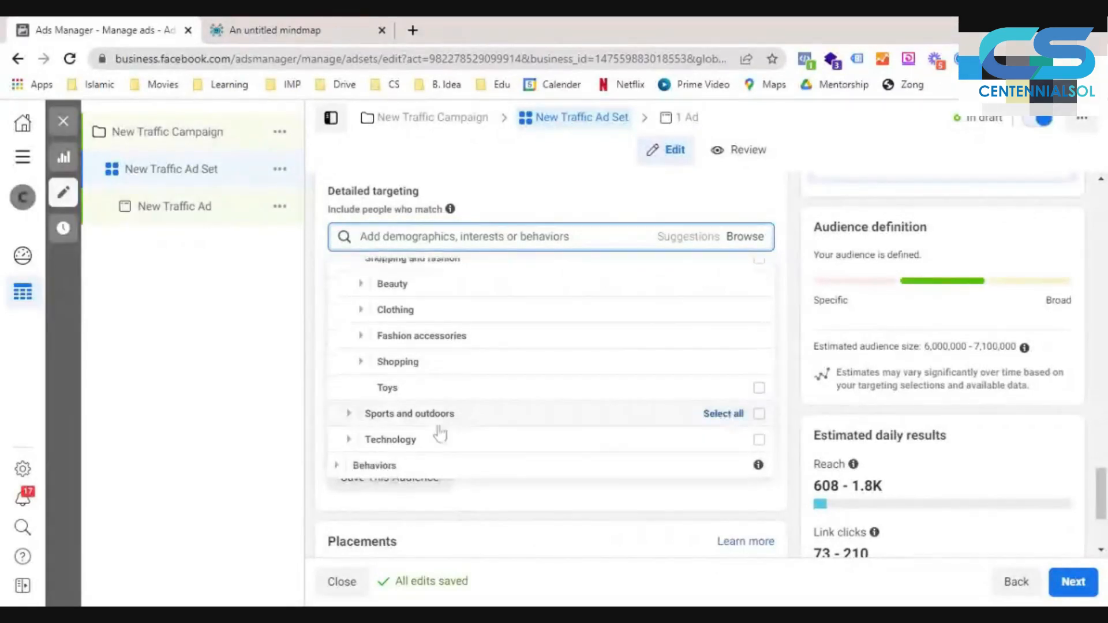
scroll(347, 372, "up", 4)
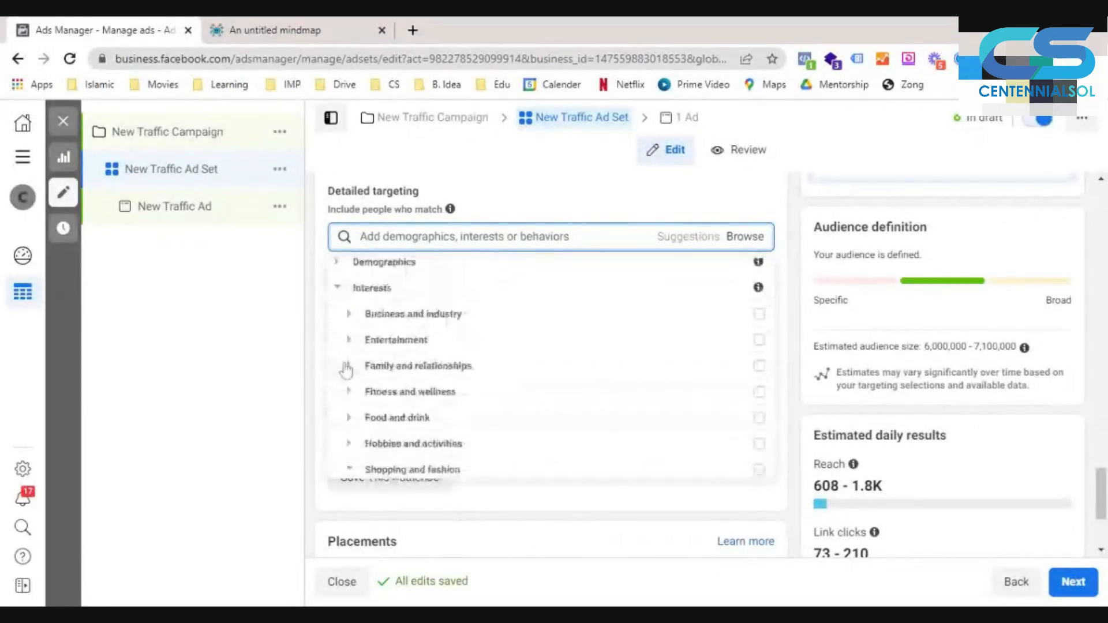
scroll(343, 298, "up", 1)
left_click(343, 297)
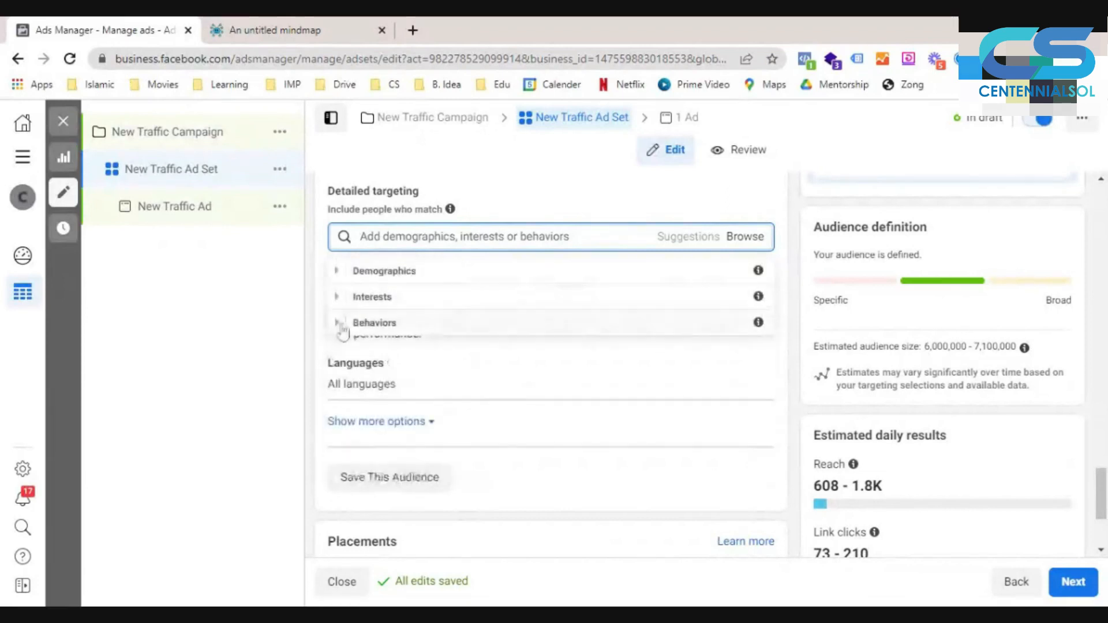
left_click(343, 324)
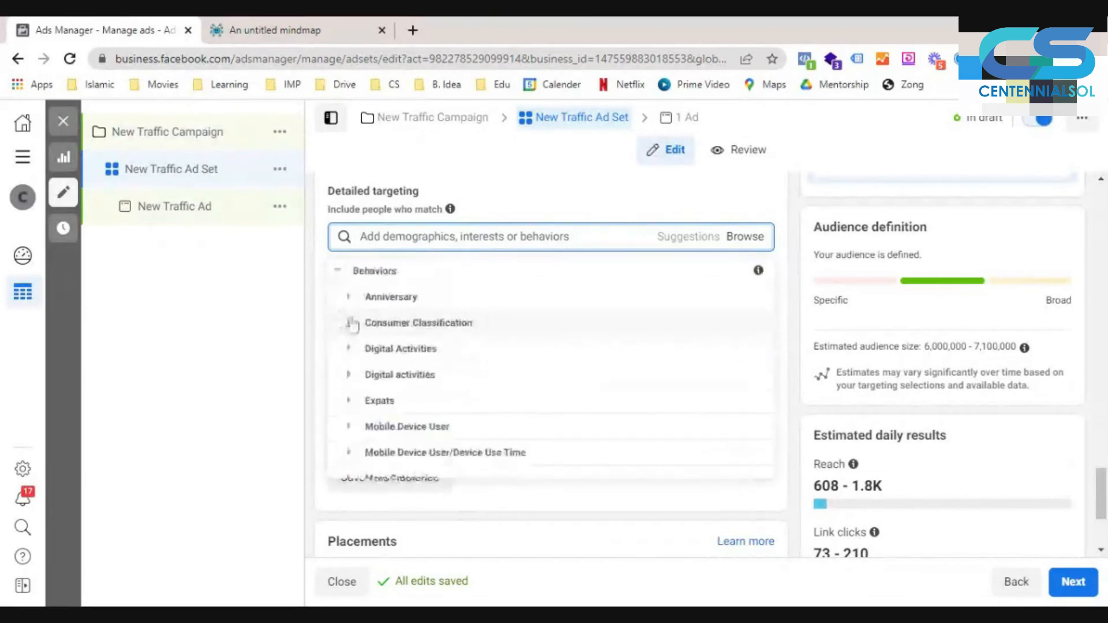
left_click(348, 306)
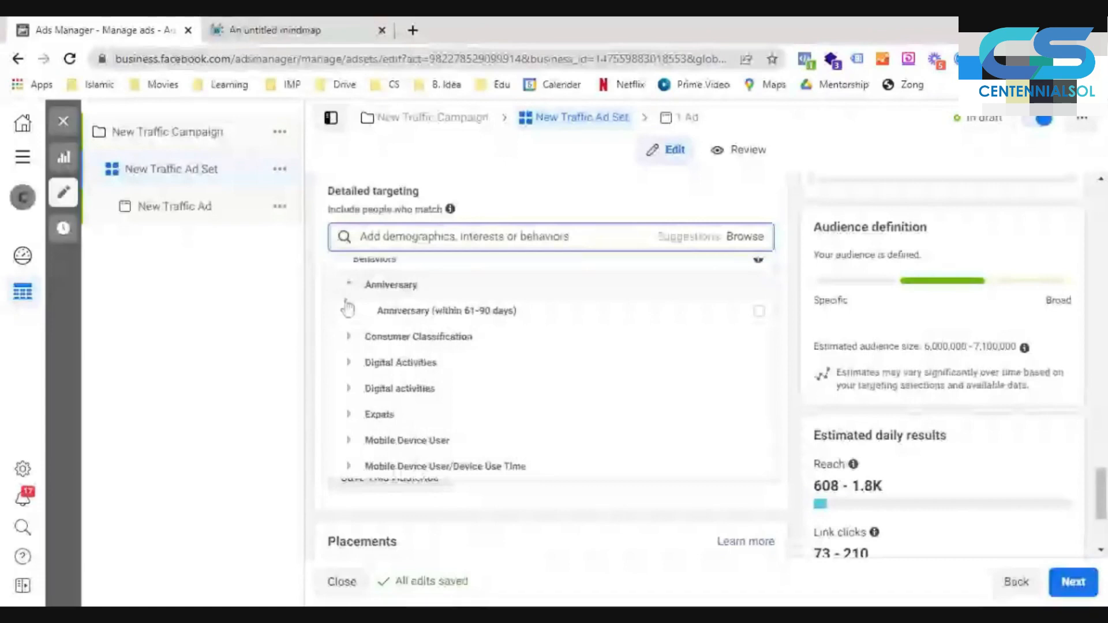
scroll(345, 323, "down", 1)
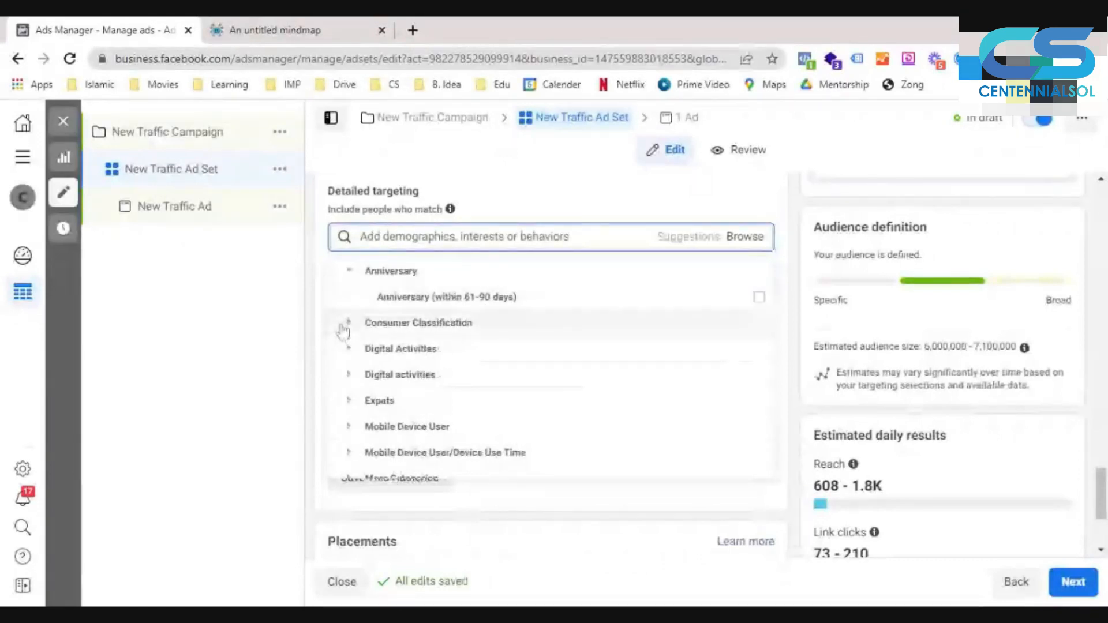
- Expand the Consumer Classification behaviors and examine the options for Pakistan
left_click(345, 324)
scroll(349, 330, "down", 1)
scroll(354, 358, "down", 1)
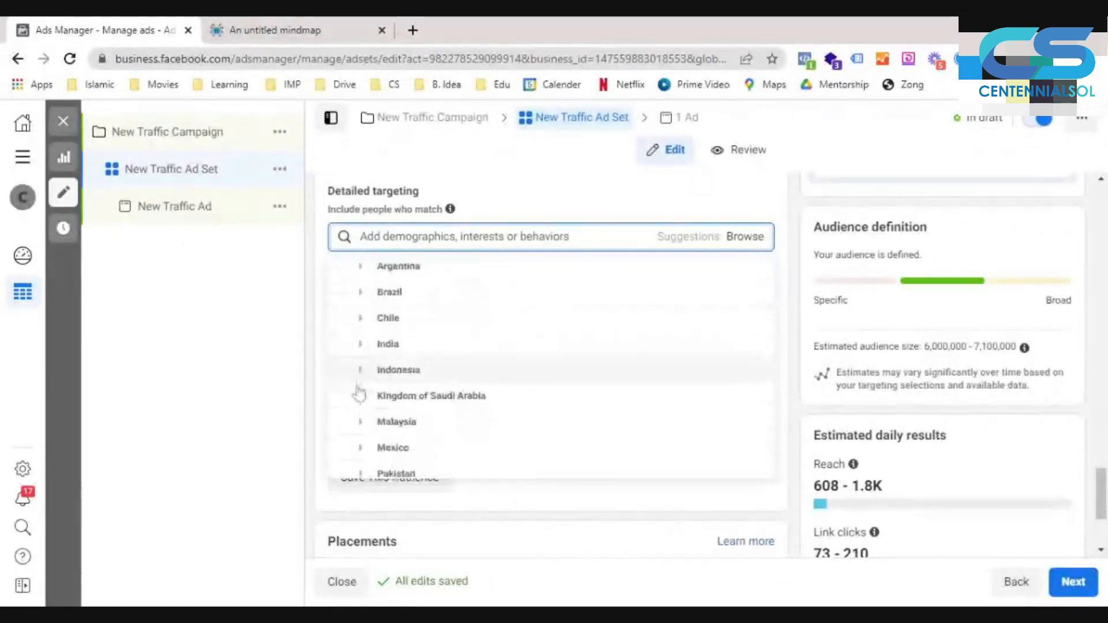
scroll(359, 394, "down", 2)
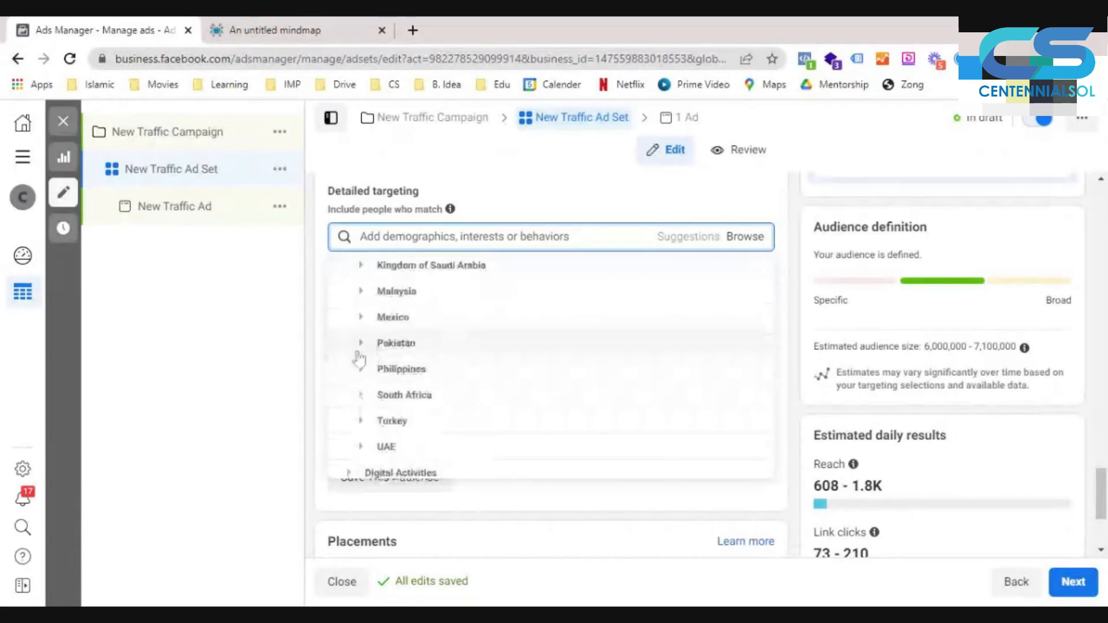
left_click(359, 349)
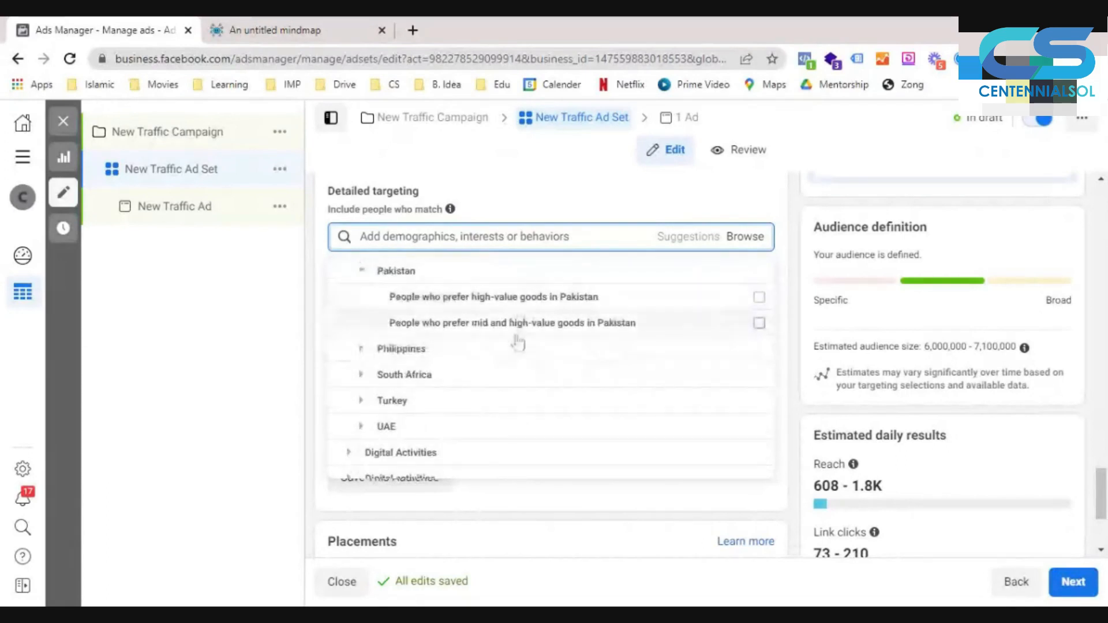
scroll(510, 369, "down", 3)
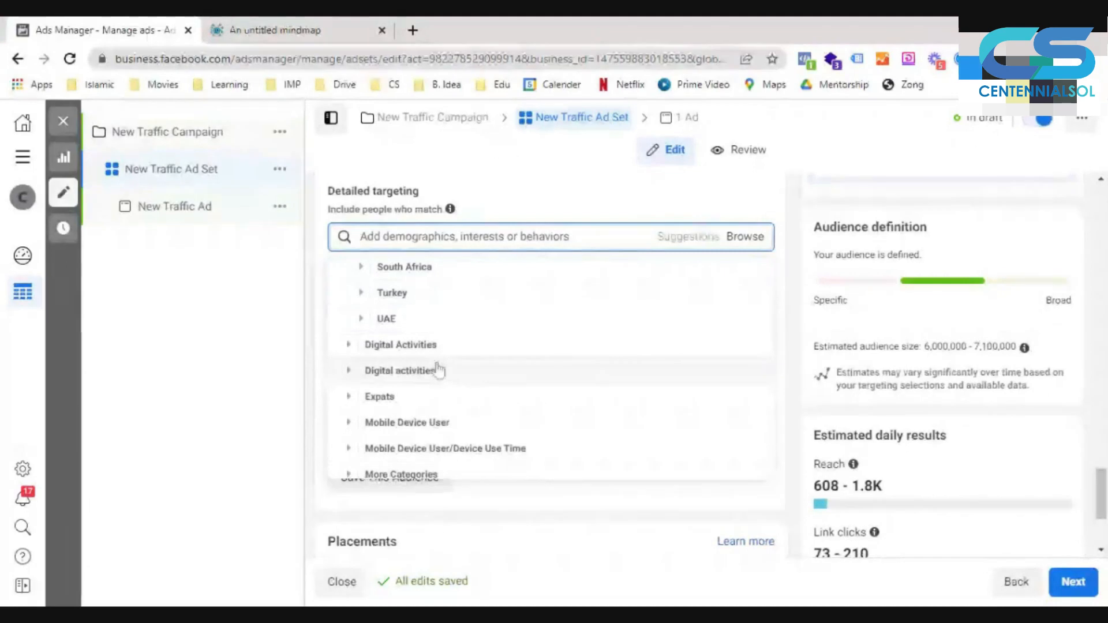
- Examine both digital activities behavior groups, including New Active Business, Facebook Payments users and access from older devices
left_click(348, 357)
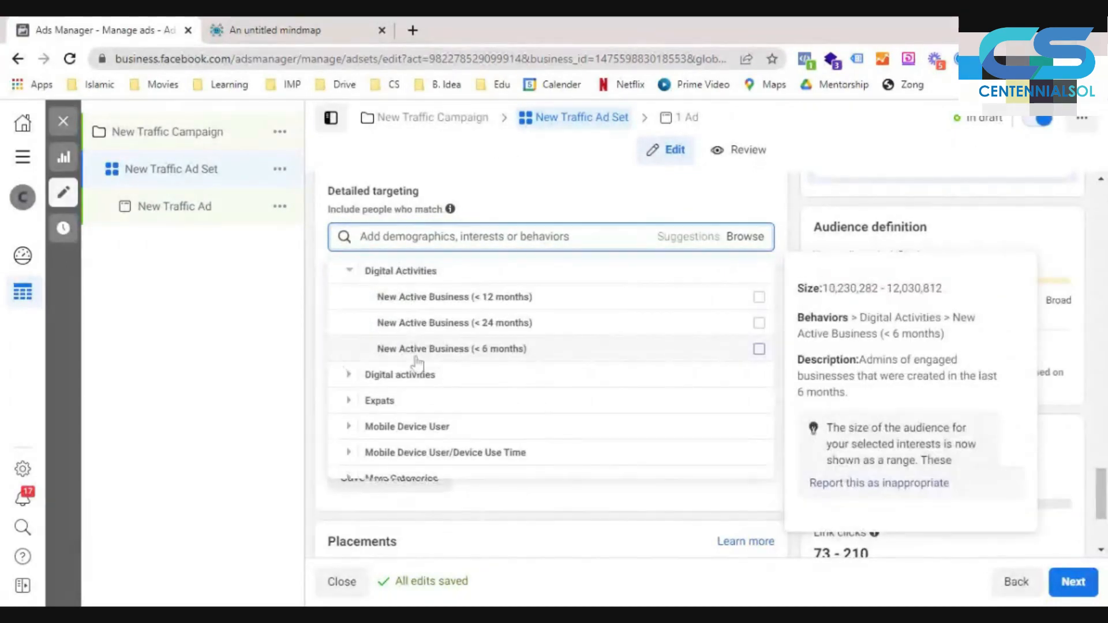
left_click(343, 382)
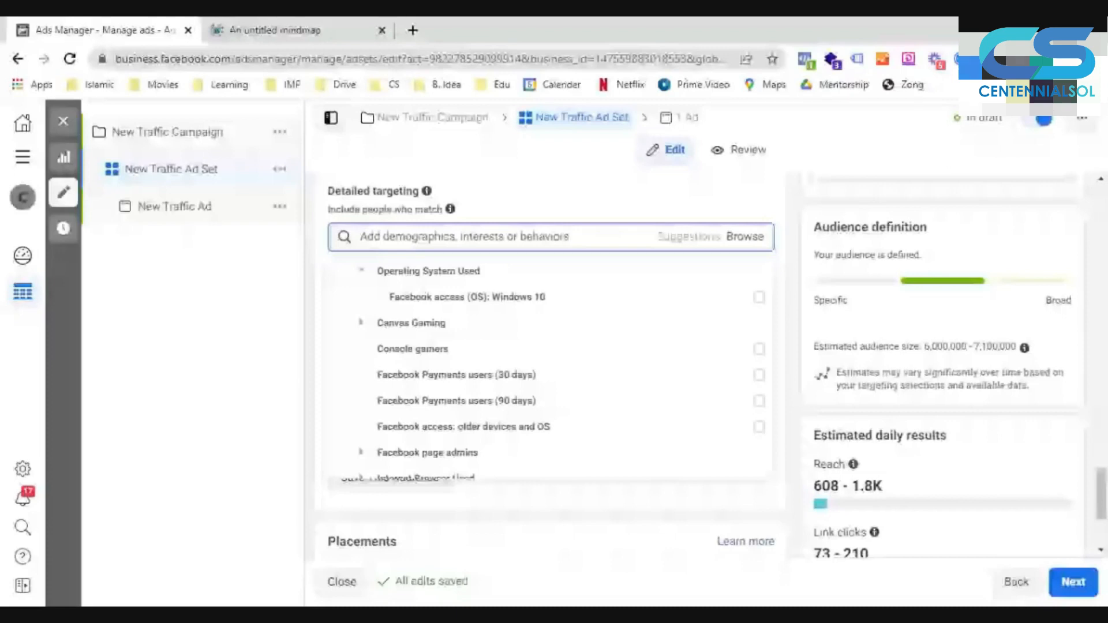
scroll(525, 323, "down", 1)
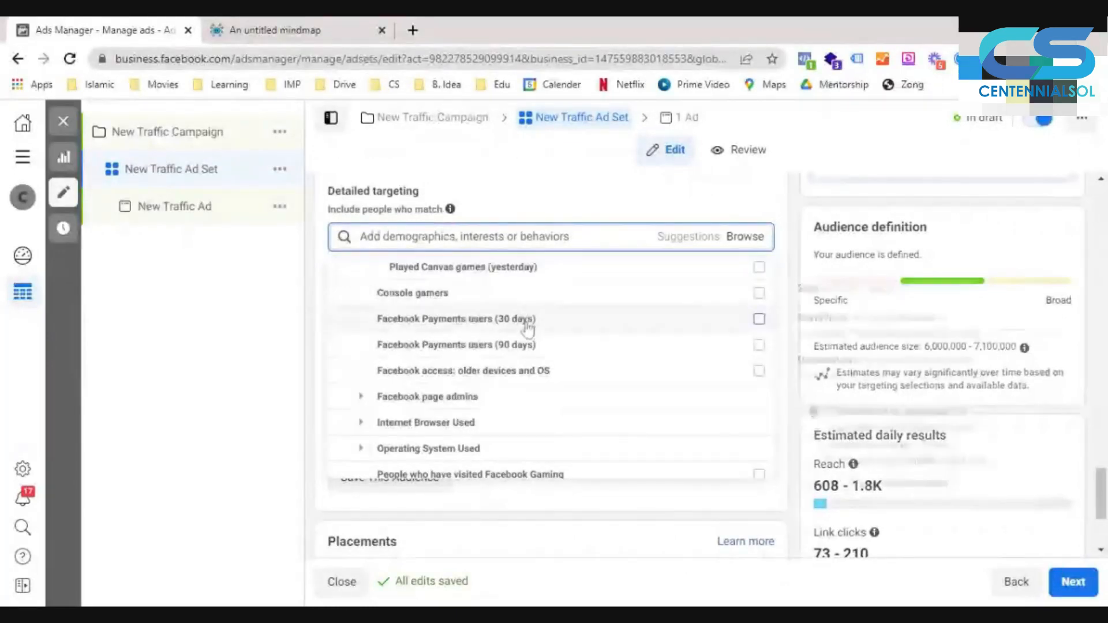
mouse_move(527, 328)
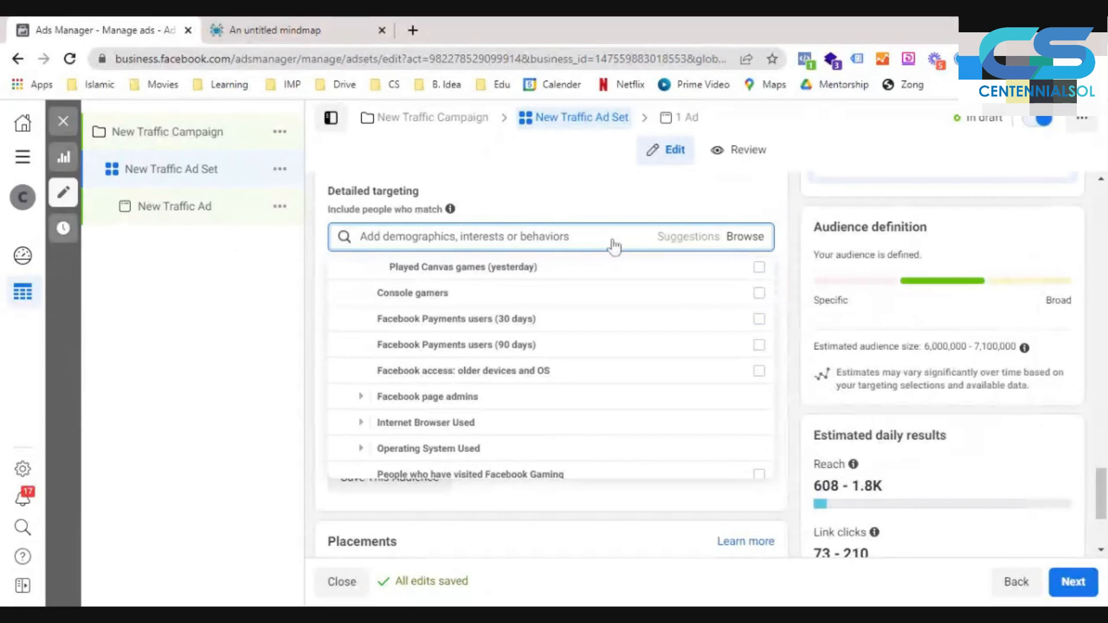
mouse_move(470, 382)
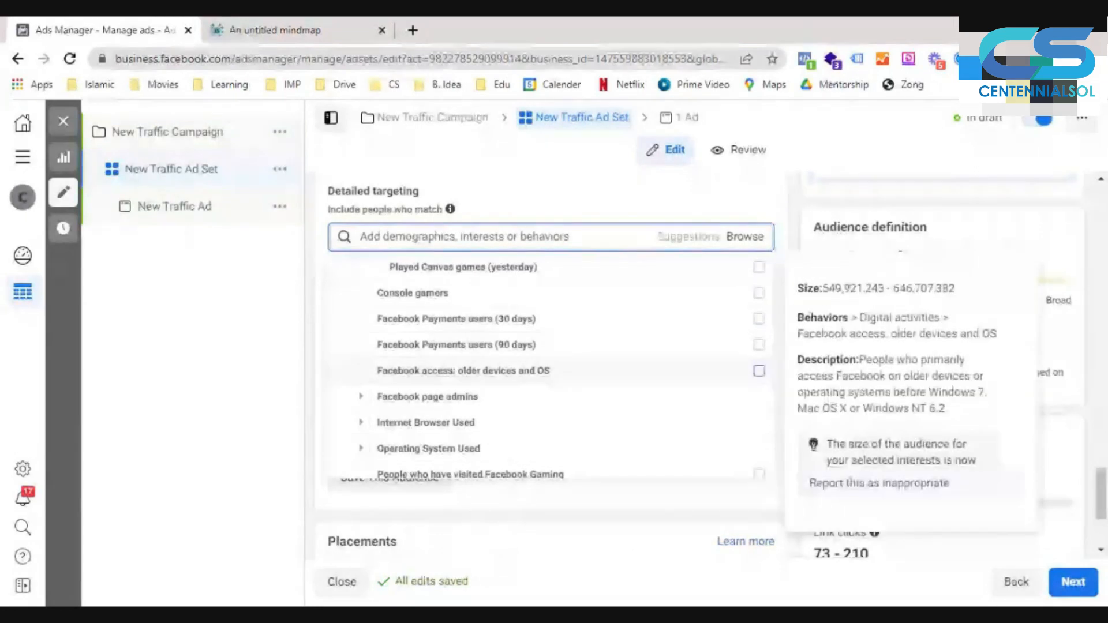
- Examine the Facebook page admins and Internet Browser Used options, plus the remaining digital activities behaviors
left_click(366, 398)
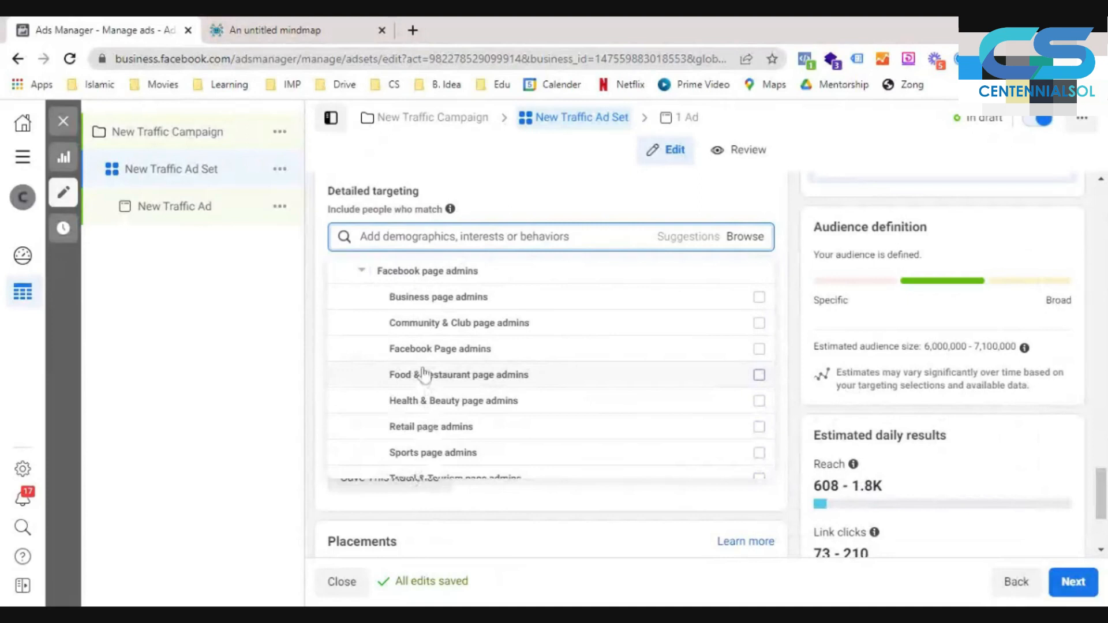
scroll(375, 295, "down", 4)
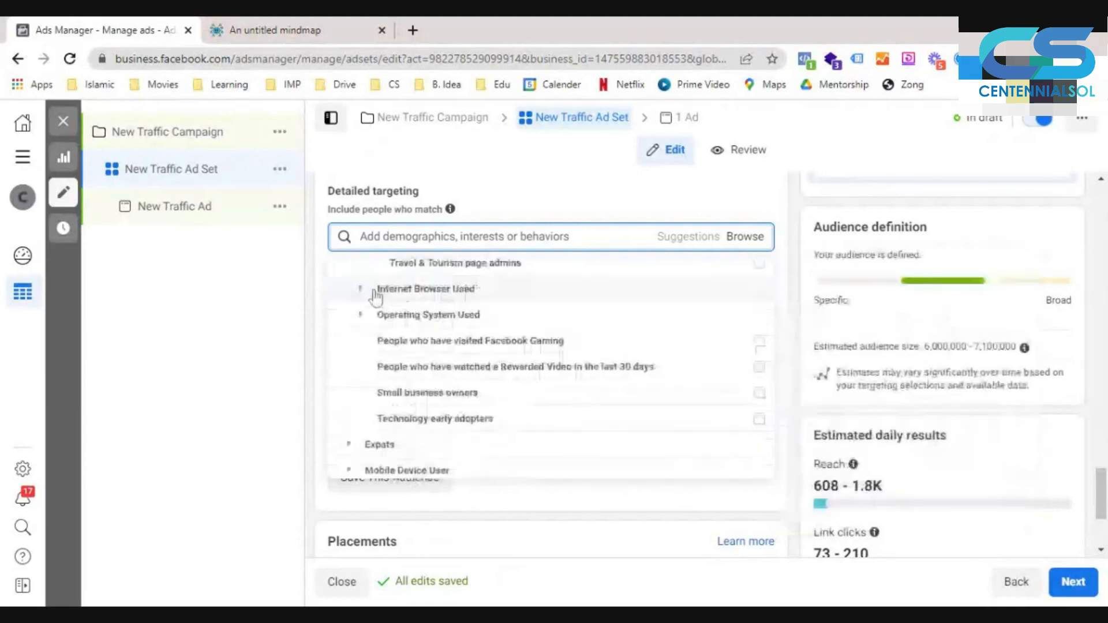
left_click(375, 295)
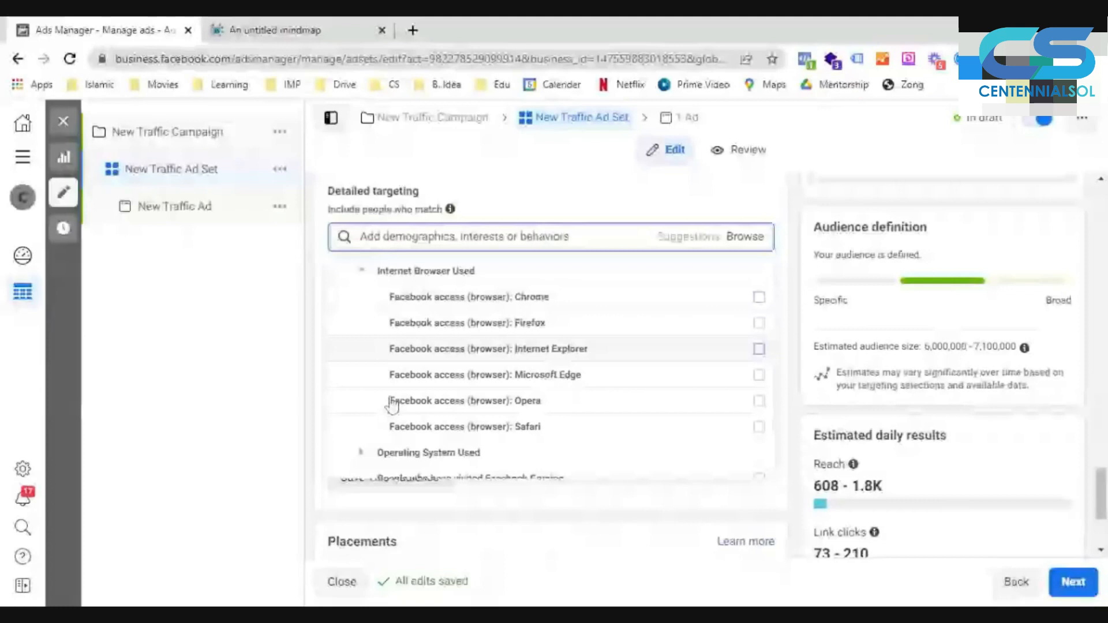
scroll(393, 406, "down", 2)
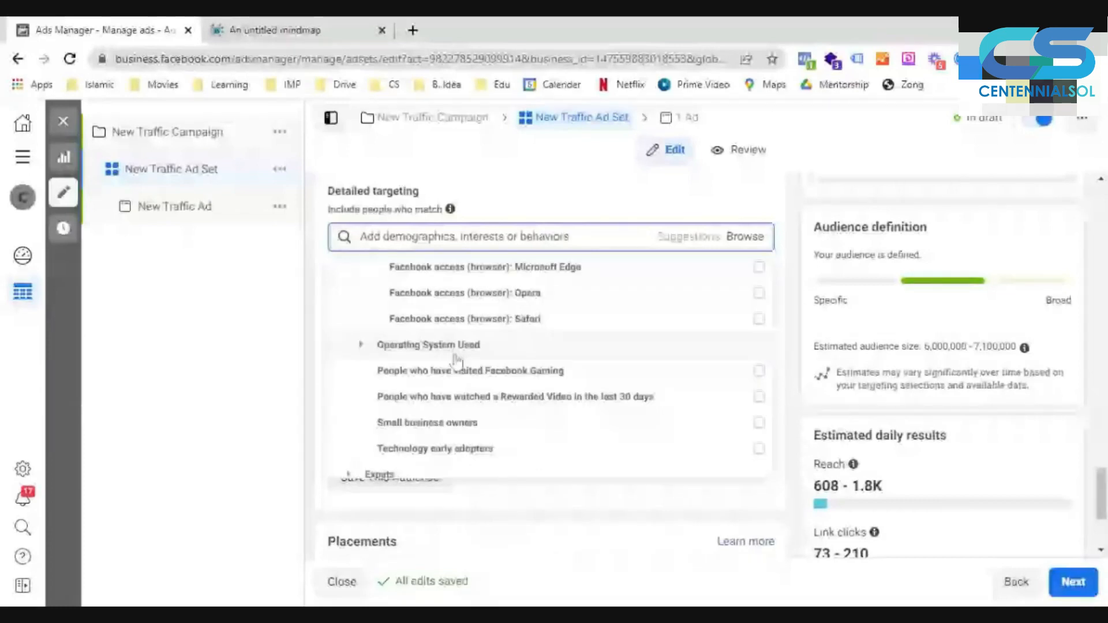
scroll(490, 364, "down", 2)
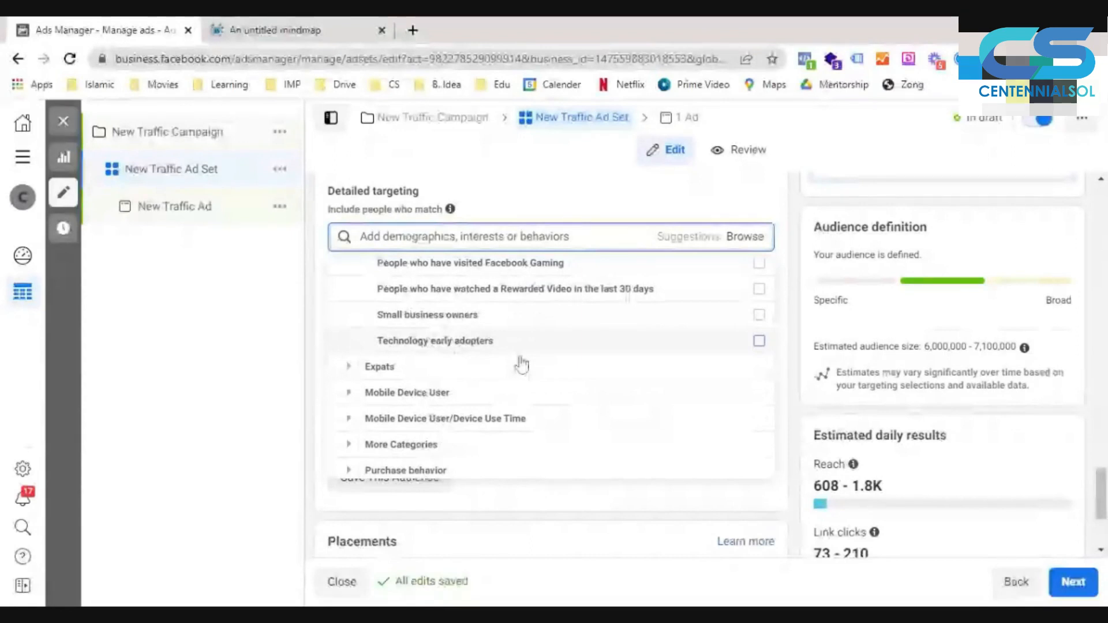
- Expand the Expats behaviors and look through the country options to the end of the group
left_click(349, 367)
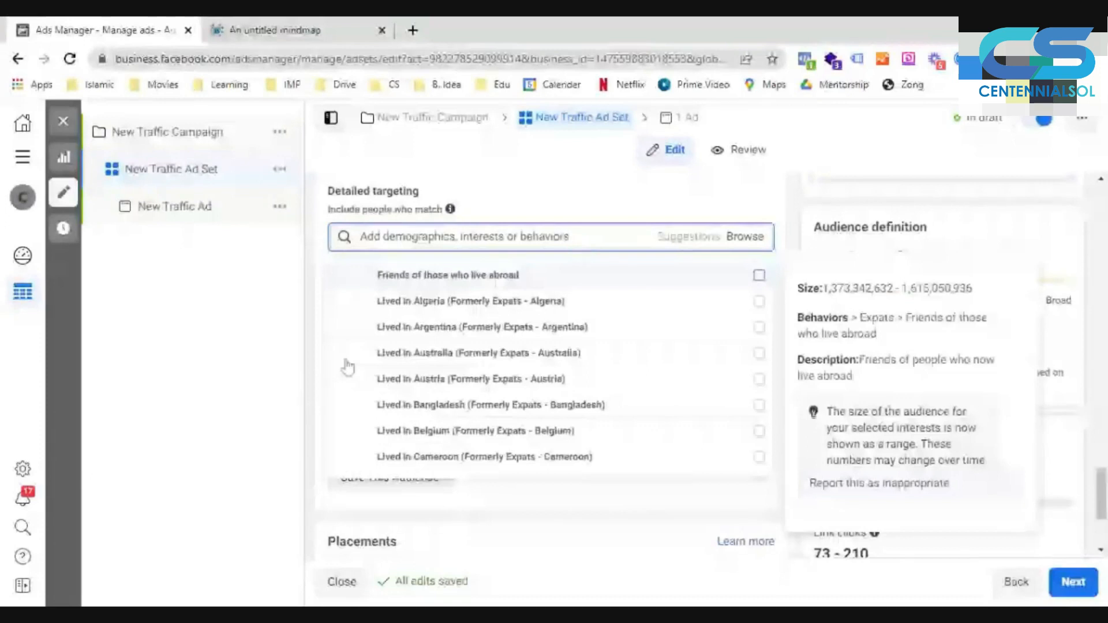
scroll(346, 370, "down", 10)
scroll(347, 372, "down", 5)
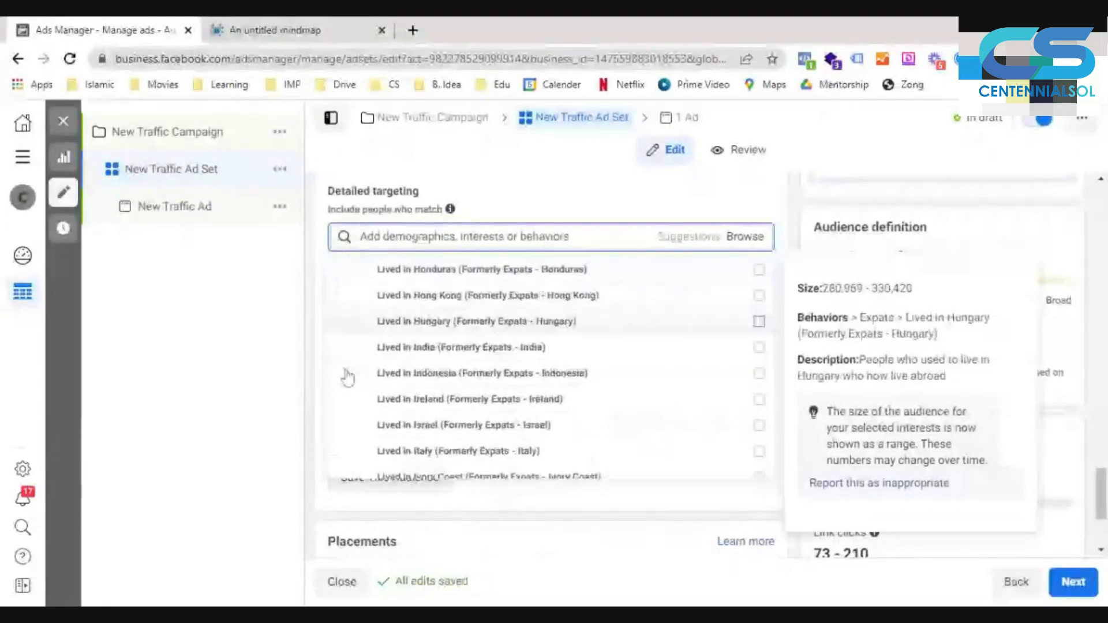
scroll(347, 378, "down", 10)
scroll(348, 378, "down", 3)
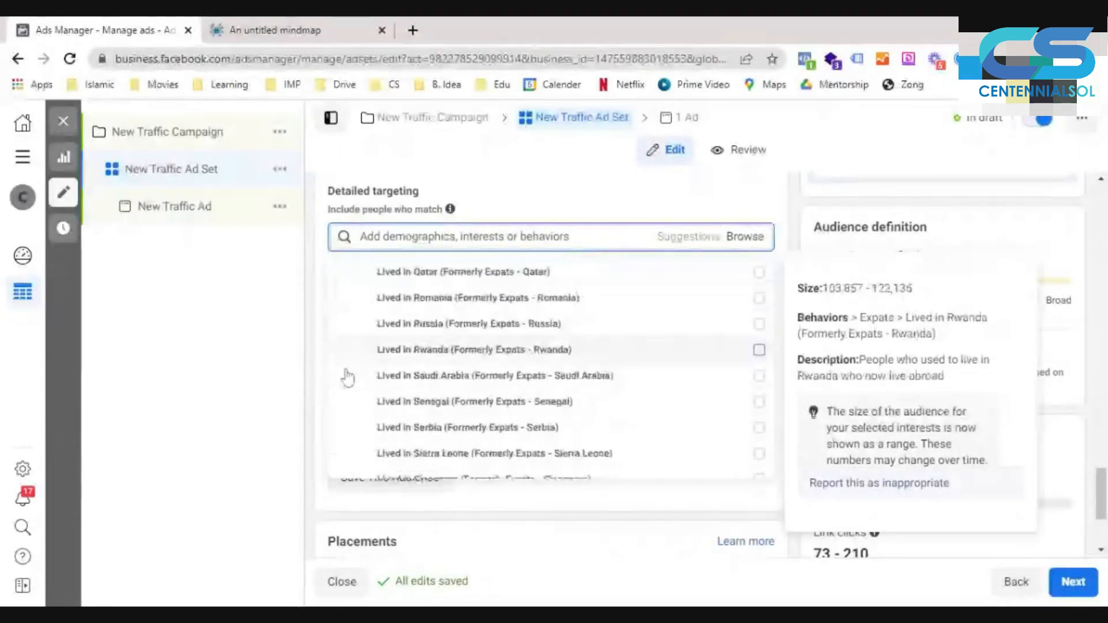
scroll(347, 378, "down", 10)
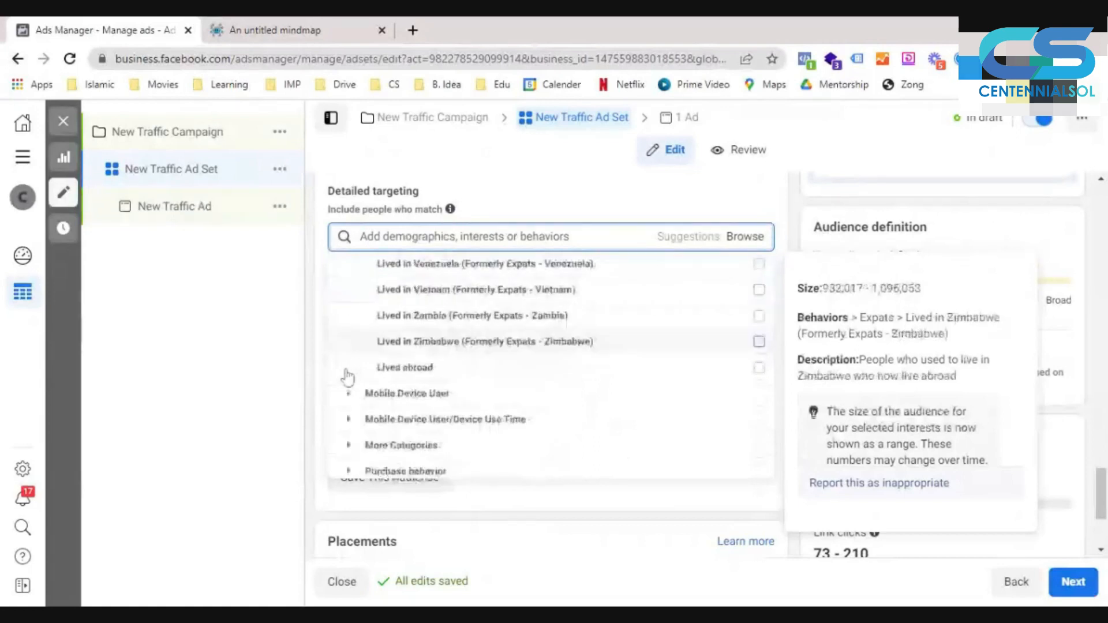
- Examine the Mobile Device User behaviors and the Mobile Device User/Device Use Time options
left_click(348, 391)
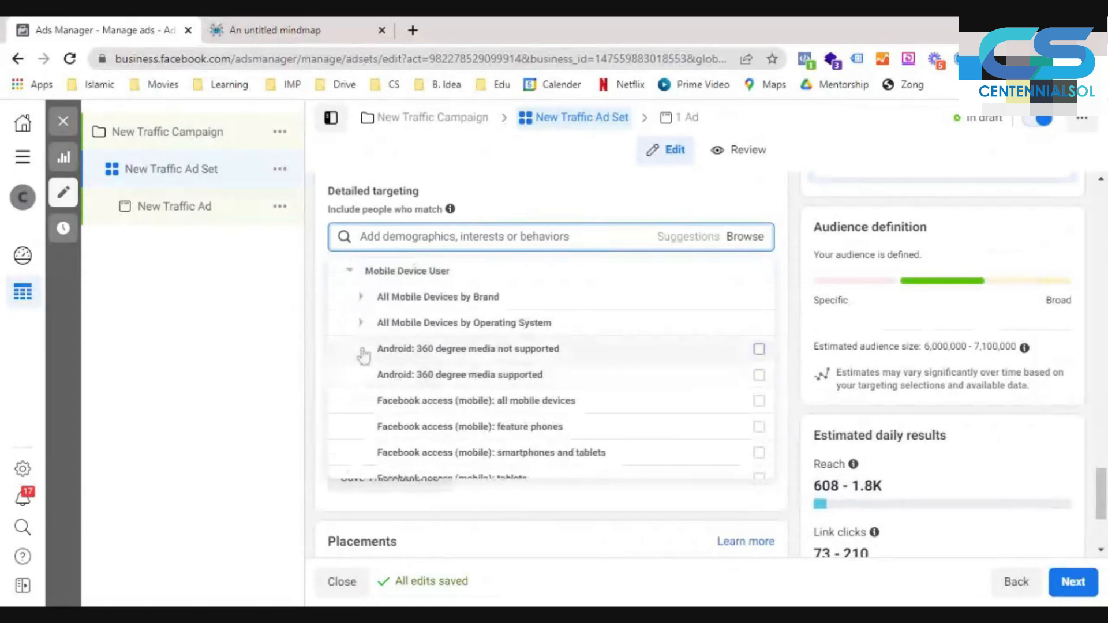
scroll(381, 404, "down", 5)
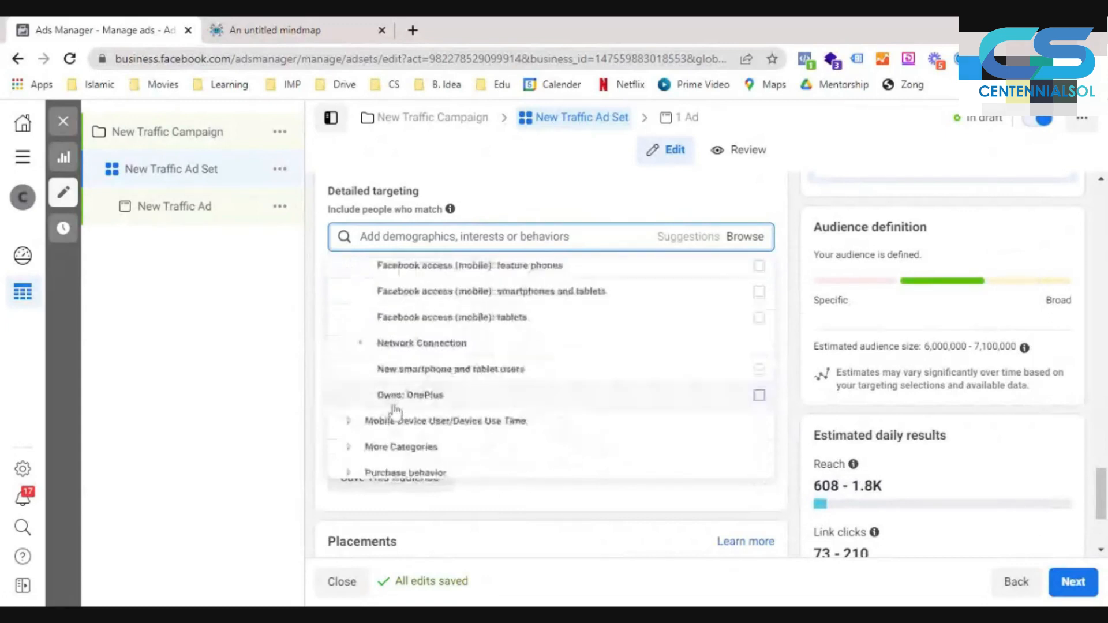
scroll(360, 419, "down", 2)
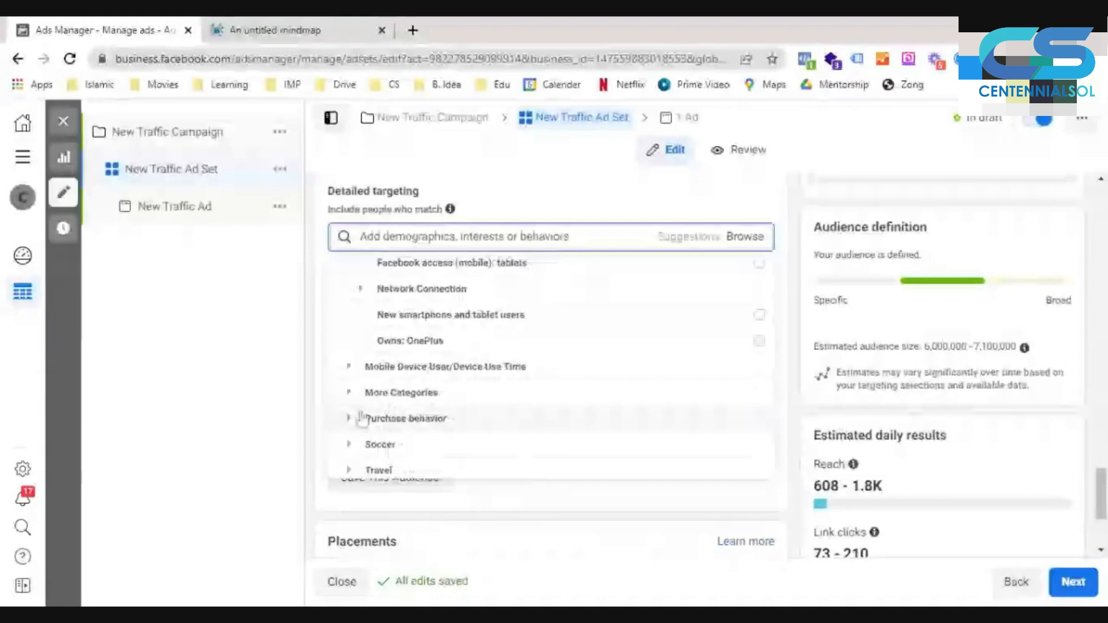
left_click(404, 367)
mouse_move(460, 353)
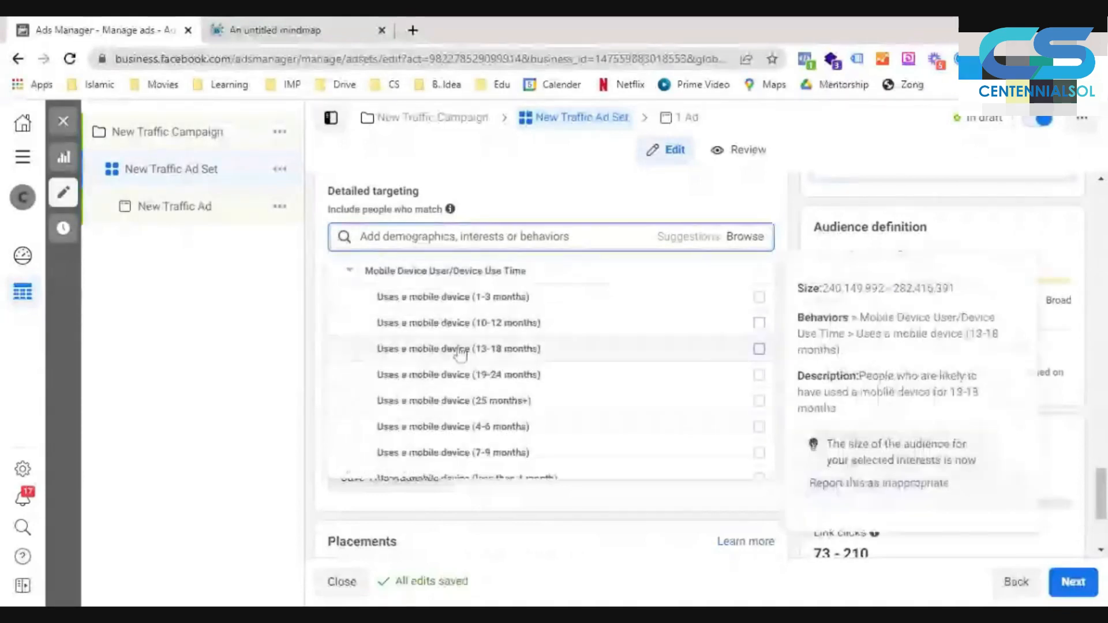
scroll(404, 375, "down", 3)
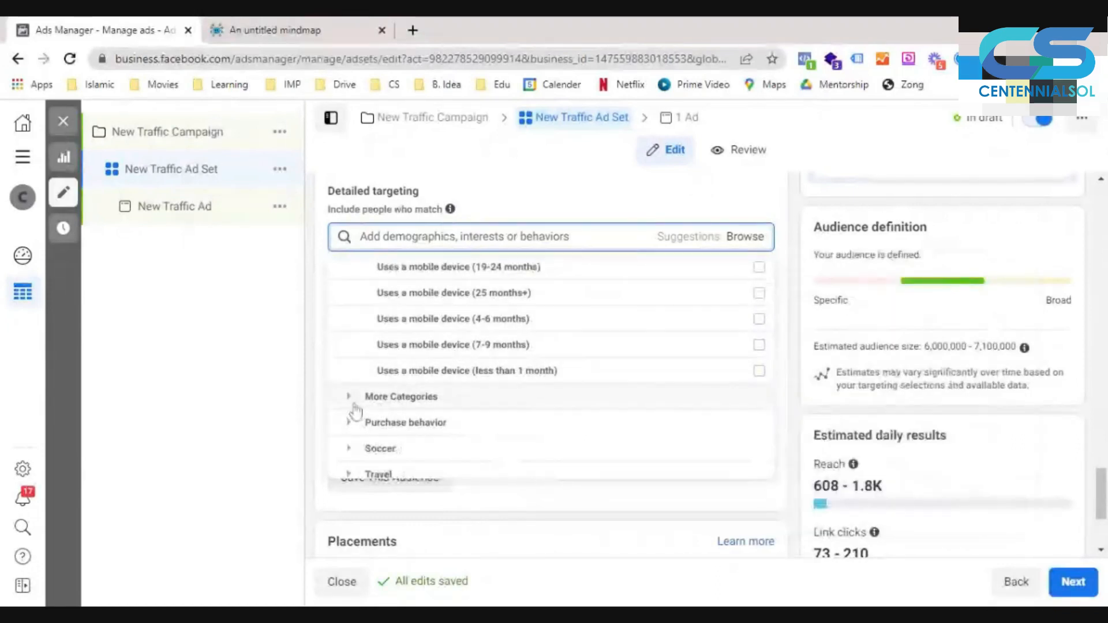
- Examine the More Categories, Soccer and Travel behaviors, including Frequent Travelers
left_click(355, 404)
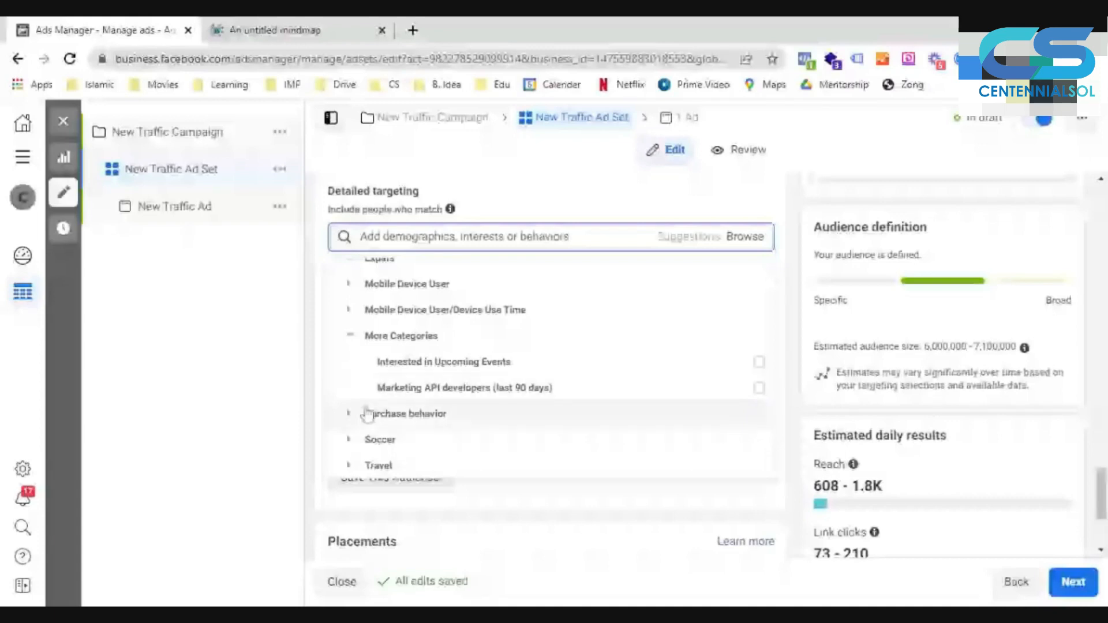
left_click(361, 440)
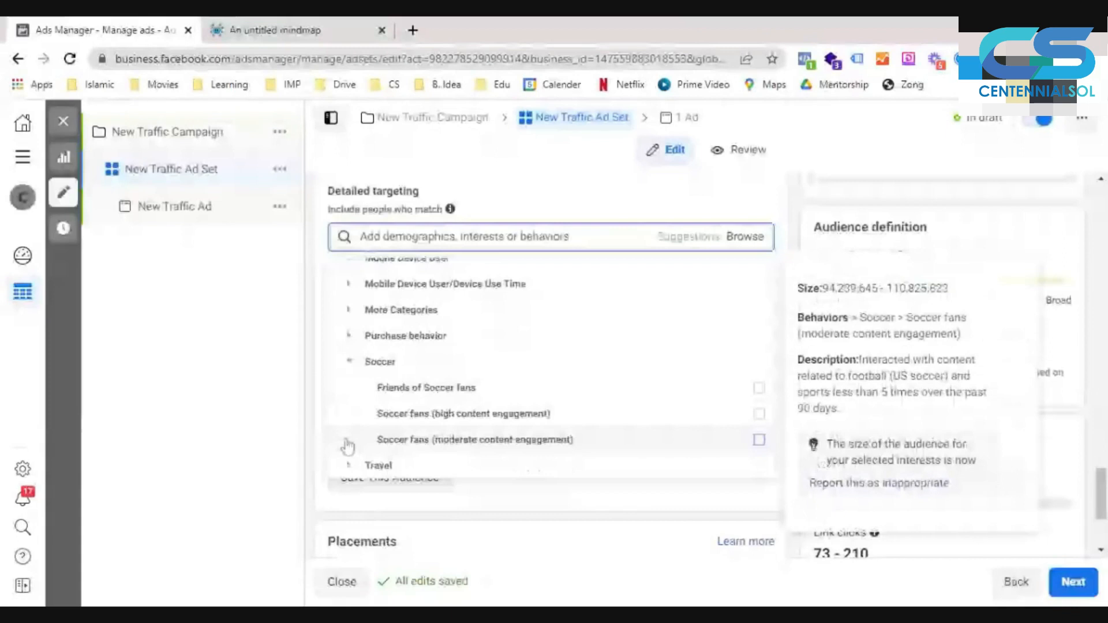
left_click(350, 464)
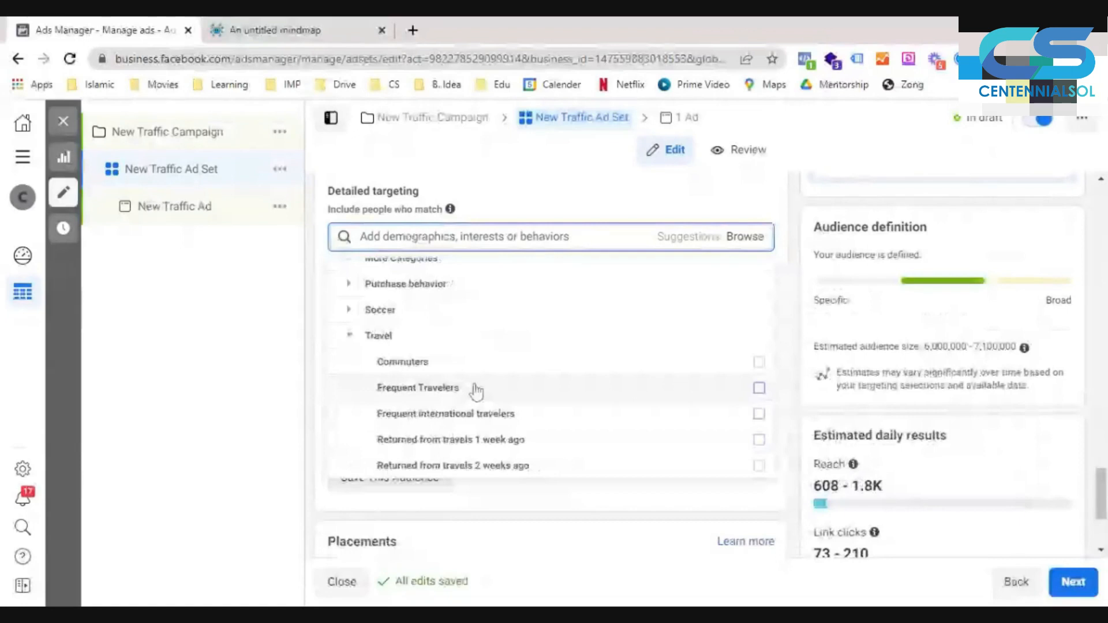
mouse_move(477, 392)
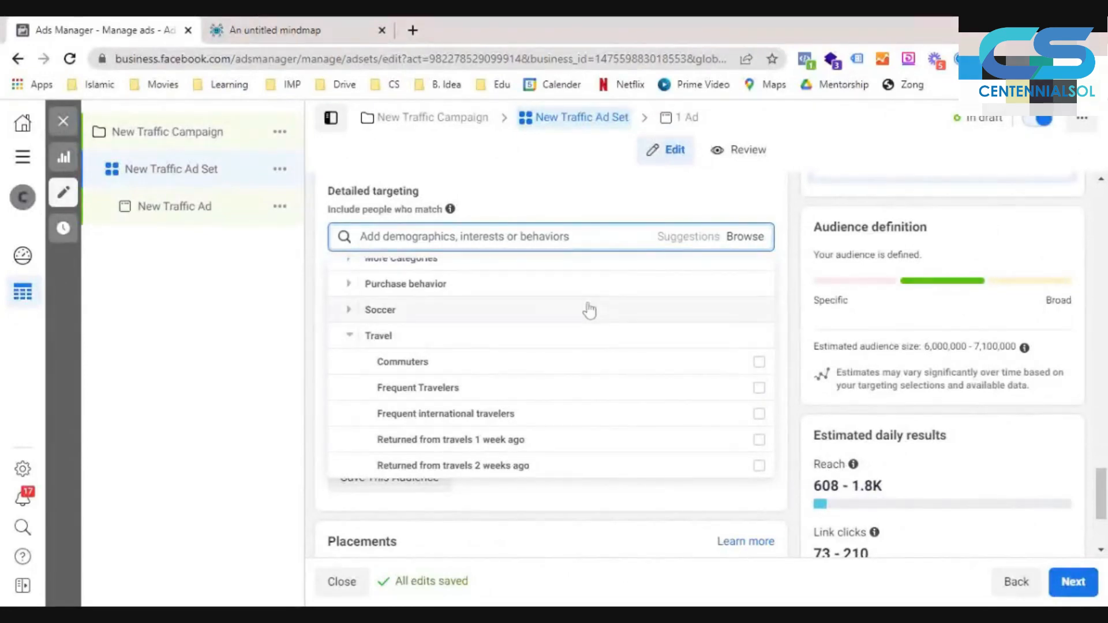
- Leave the behavior categories and search detailed targeting for "business owner"
scroll(771, 371, "up", 1)
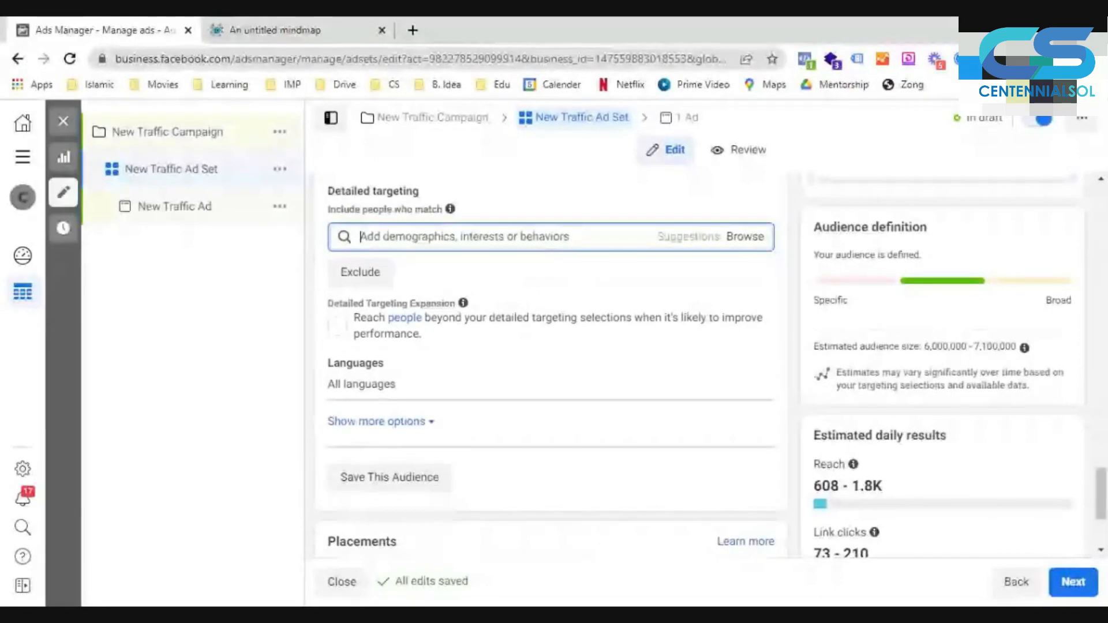
type("business owner")
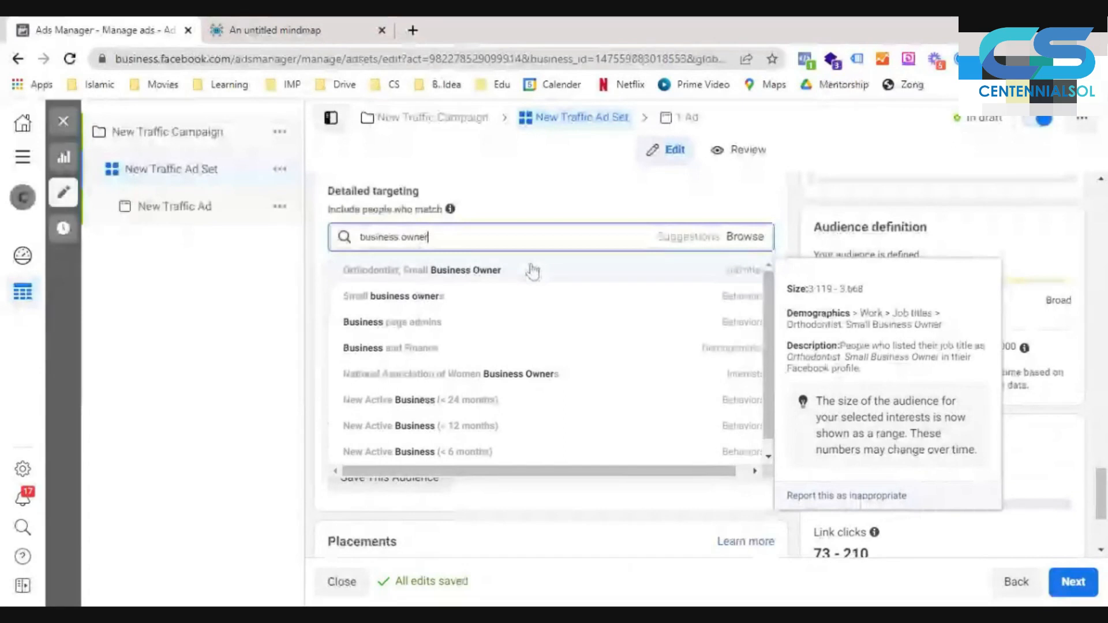
- Include the Small business owners behavior, under Digital activities, in the ad set's detailed targeting
left_click(461, 299)
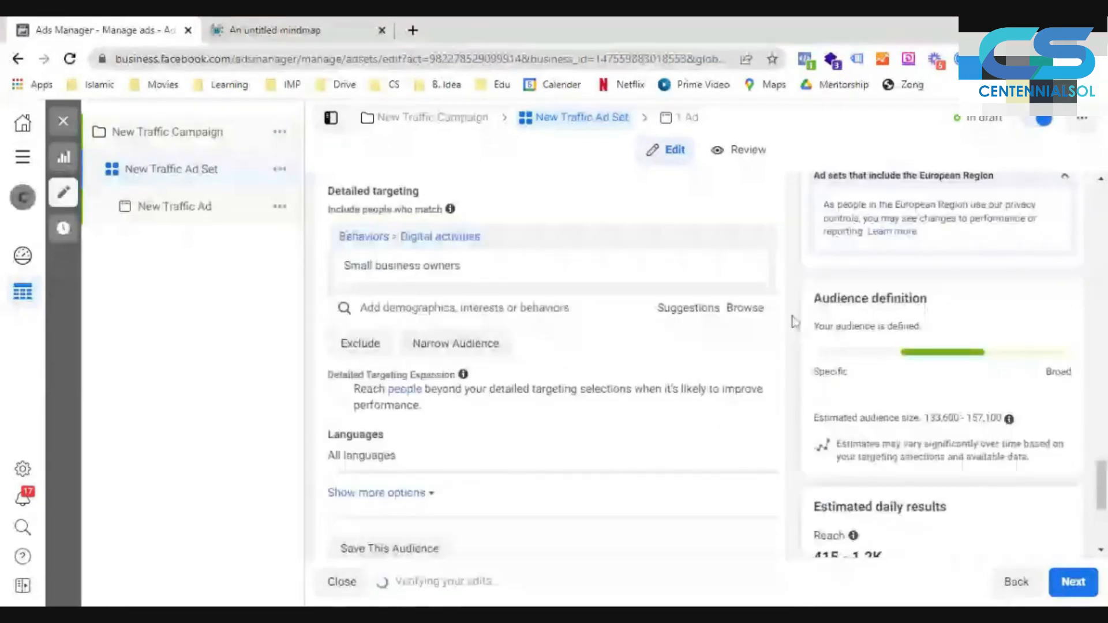
mouse_move(370, 264)
scroll(458, 300, "down", 1)
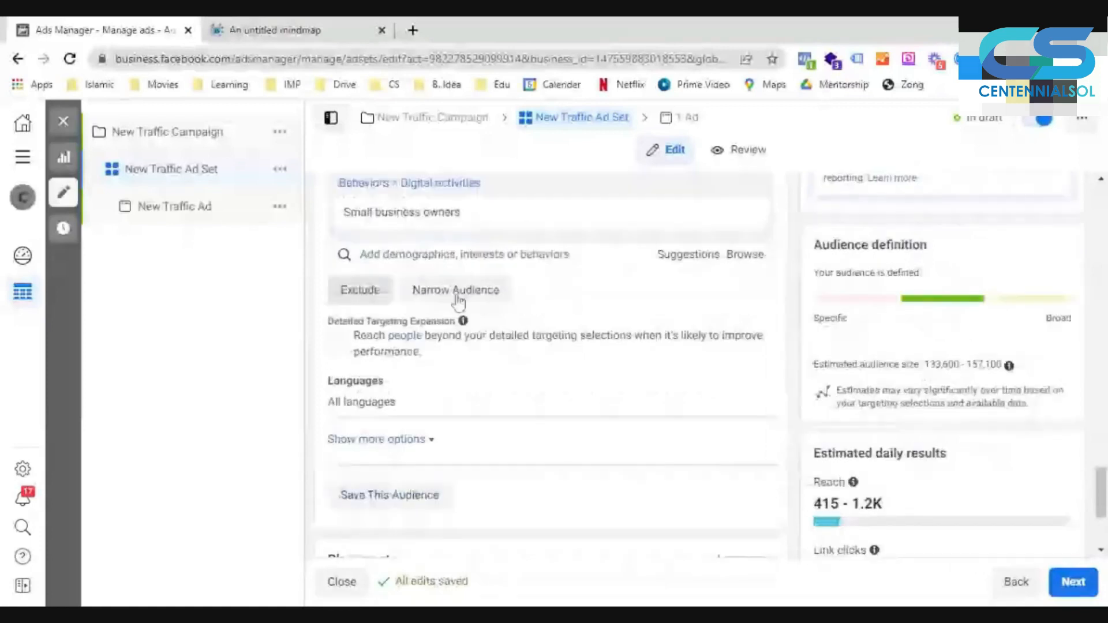
- Narrow the detailed targeting so people must also match the Online advertising interest
left_click(455, 291)
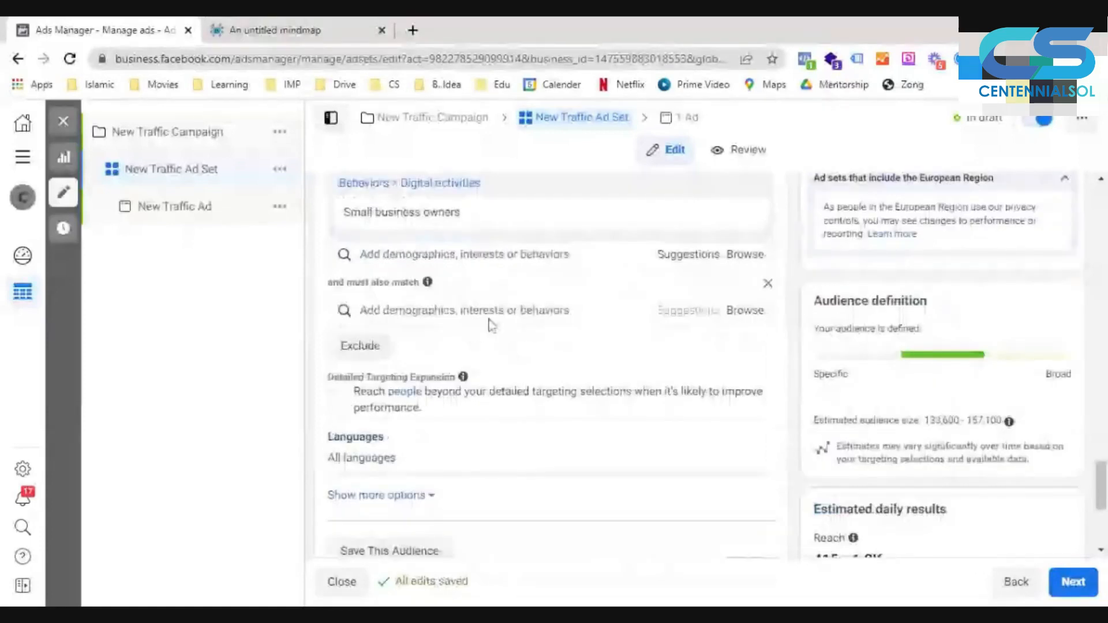
left_click(489, 320)
type("on")
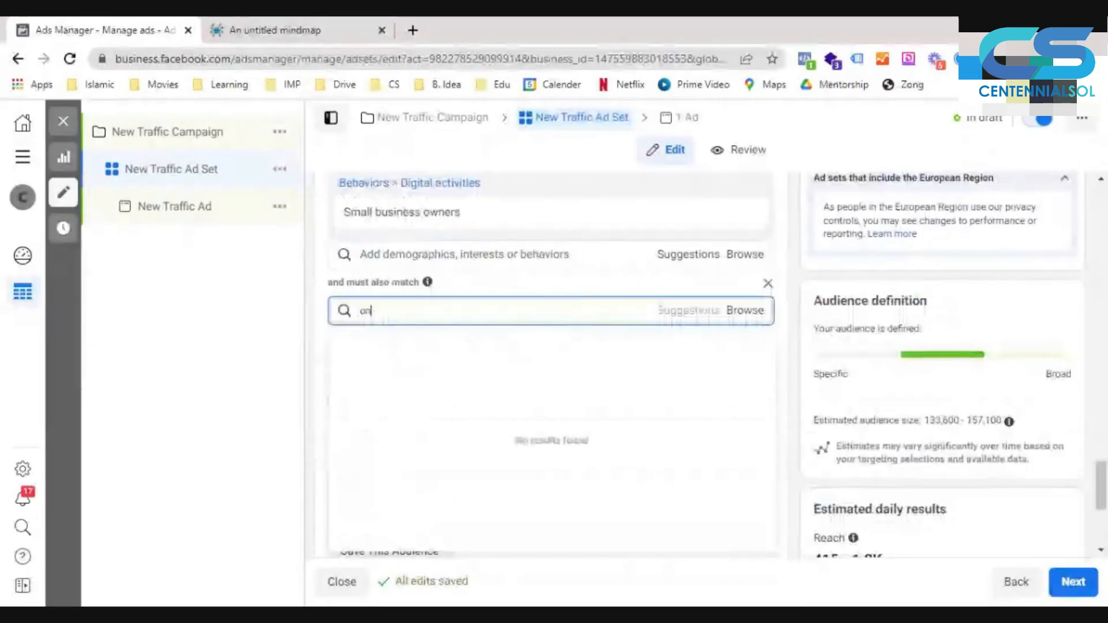
type("line ")
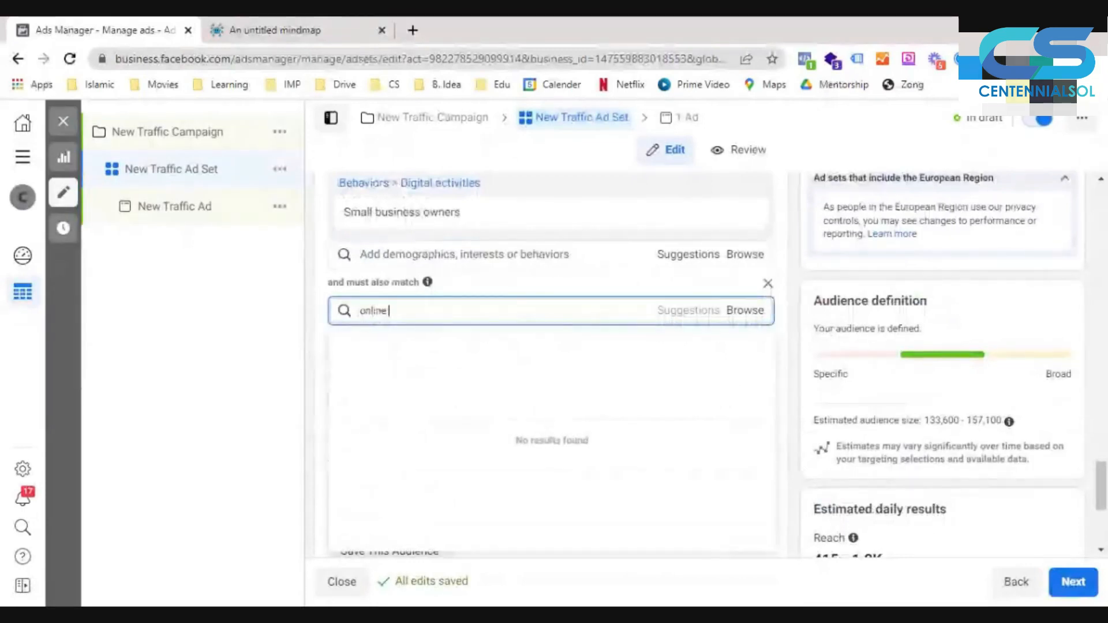
type("a")
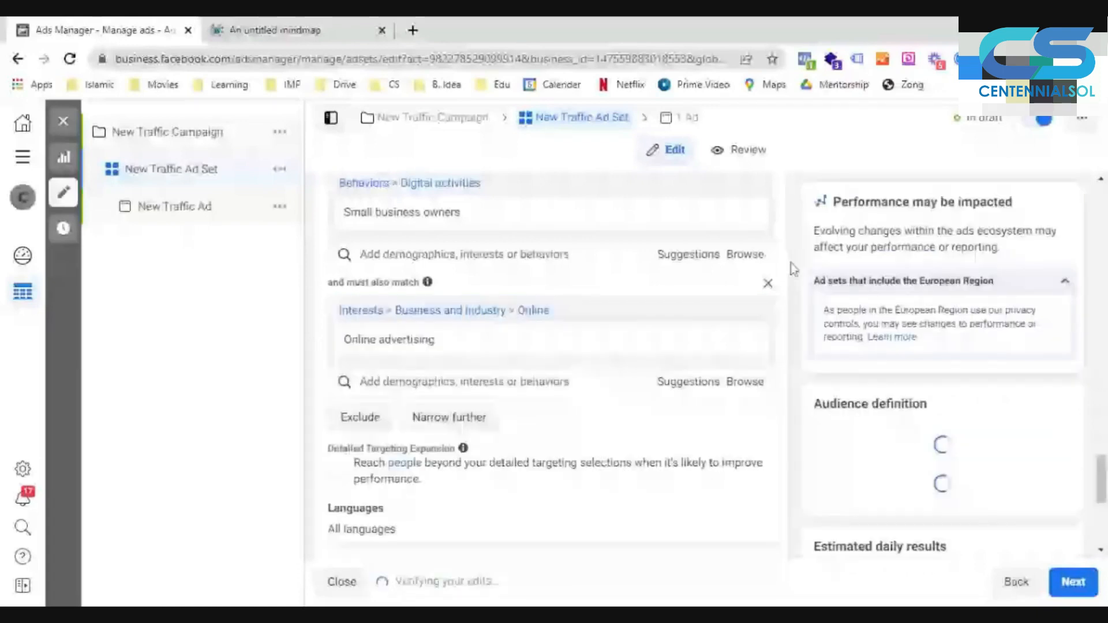
scroll(370, 456, "up", 1)
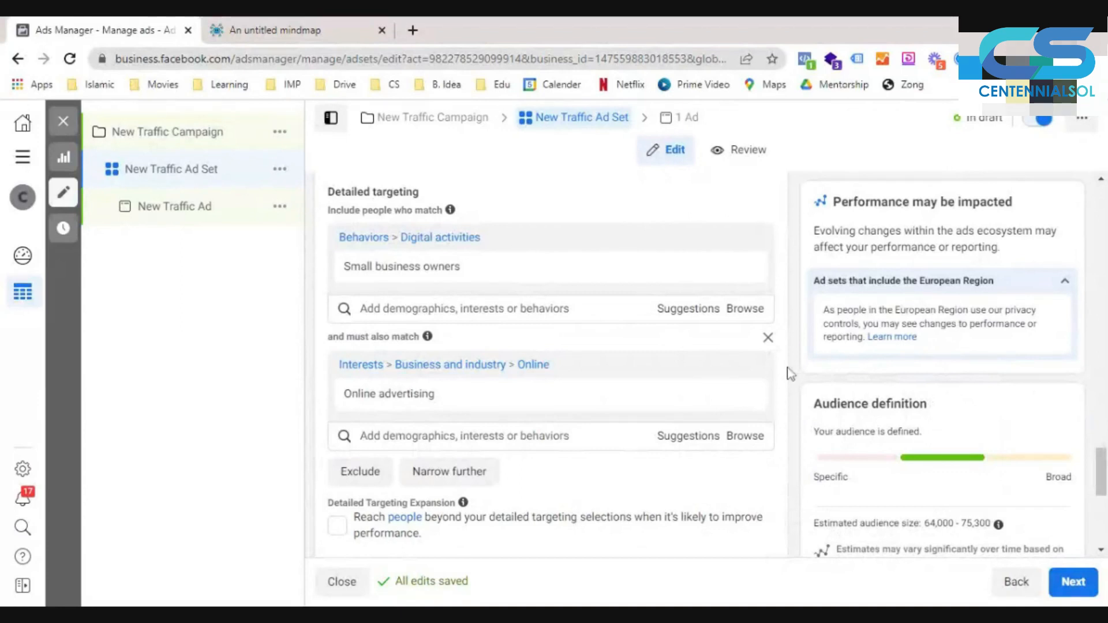
- Remove the must-also-match condition and highlight the estimated audience size for Small business owners alone
left_click(768, 337)
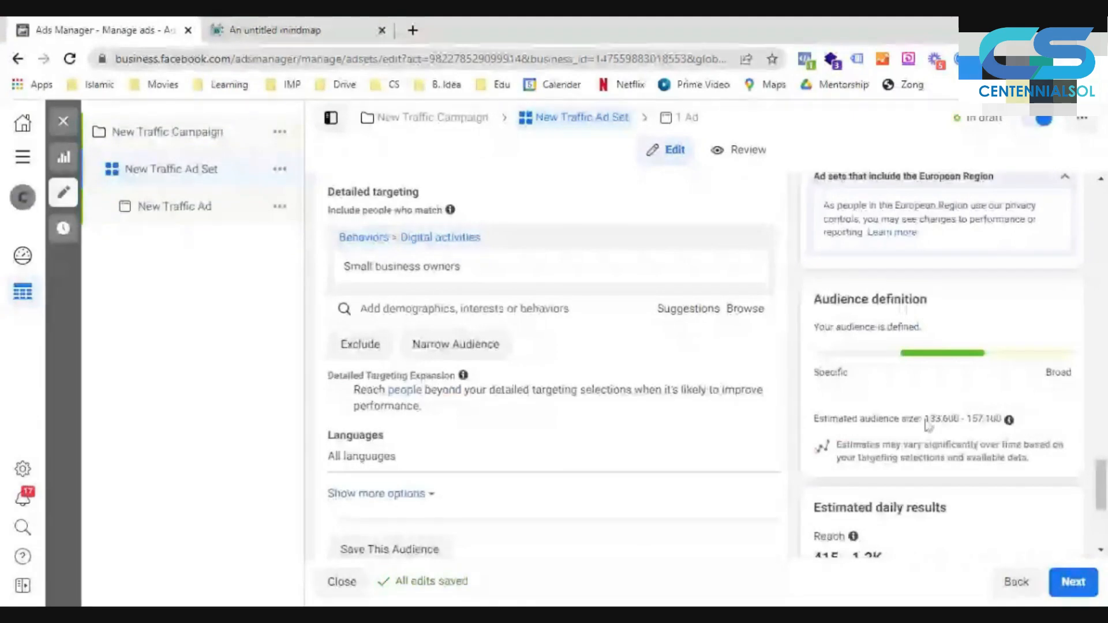
left_click_drag(925, 419, 1002, 419)
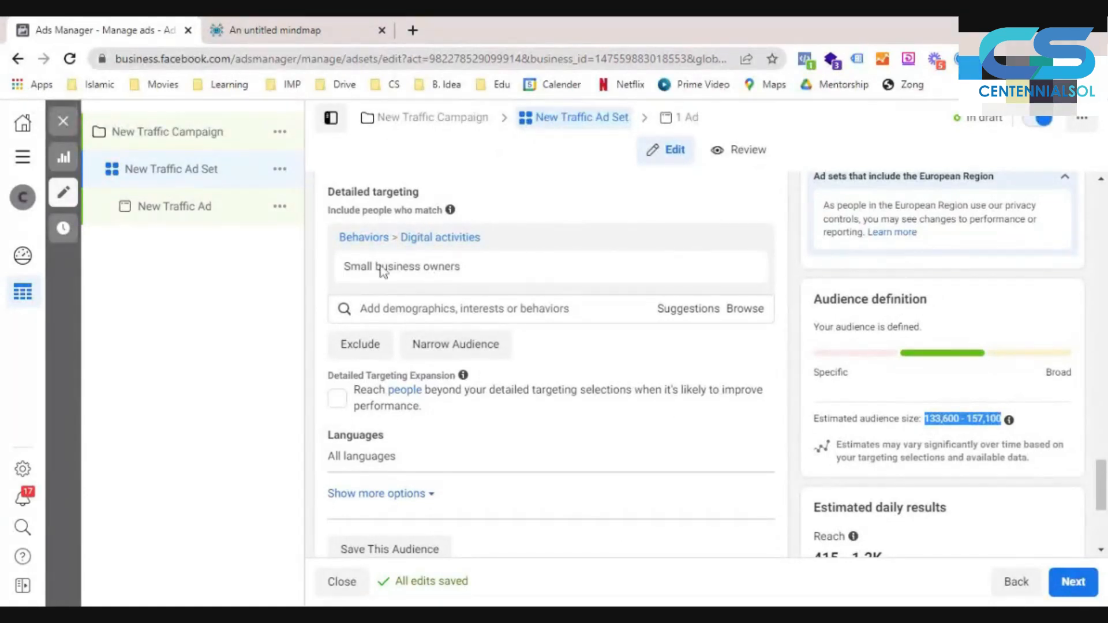
- Narrow the Small business owners audience again with the Online advertising interest and examine the estimated audience size
left_click(461, 343)
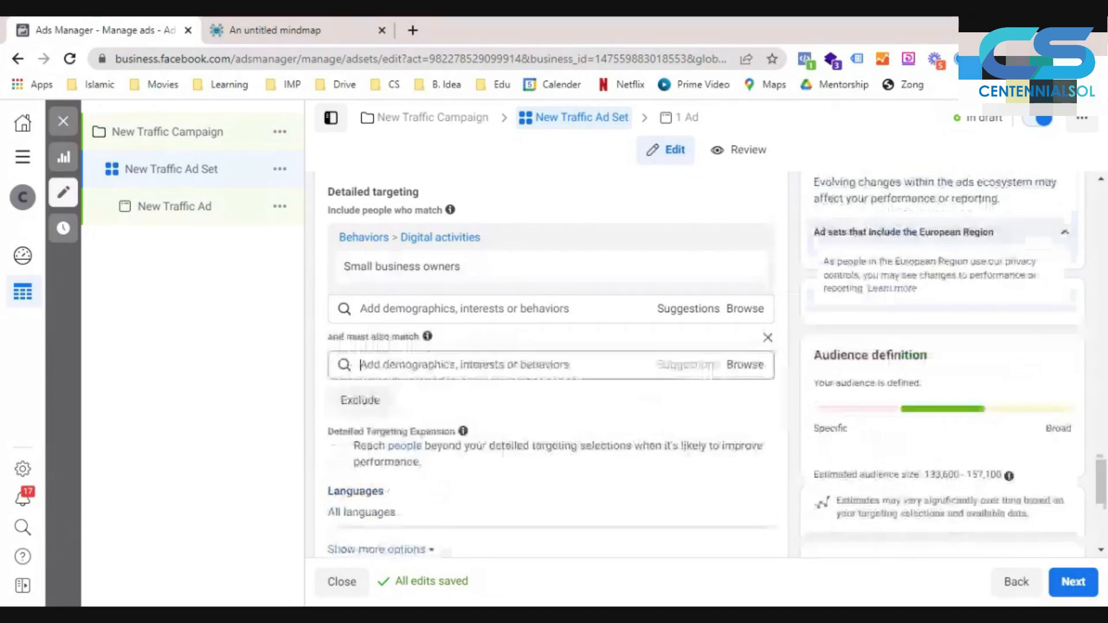
type("on")
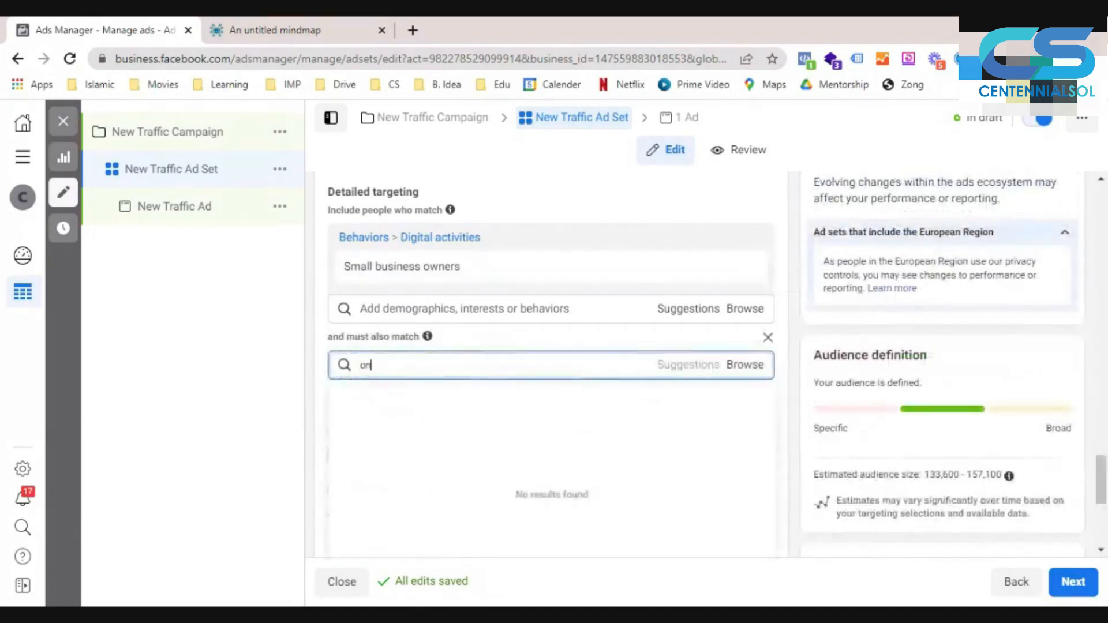
type("line adver")
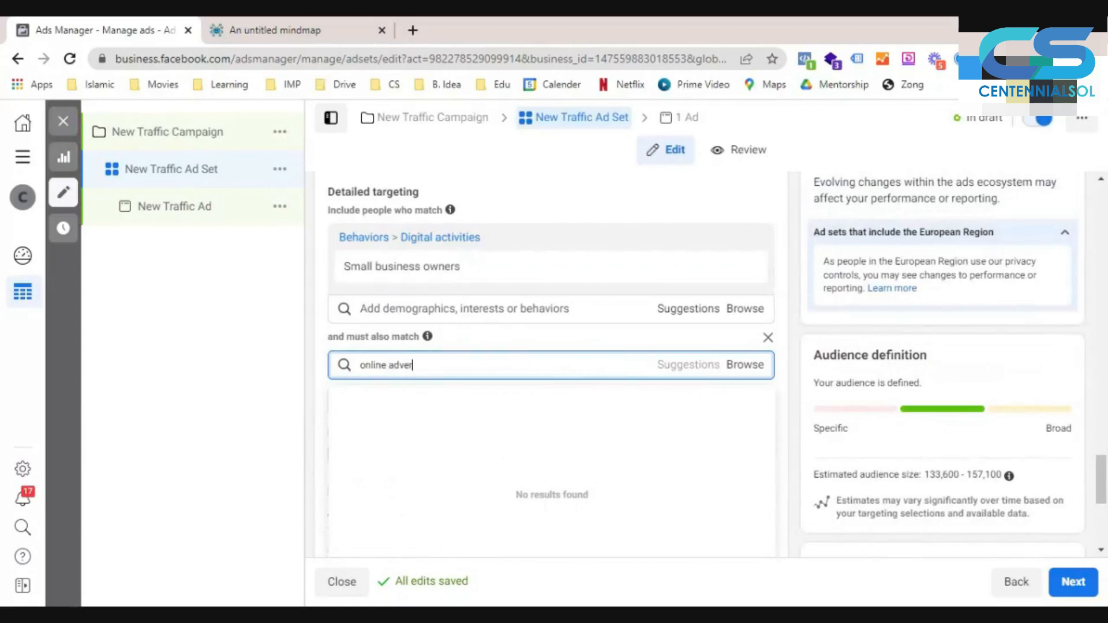
type("tising")
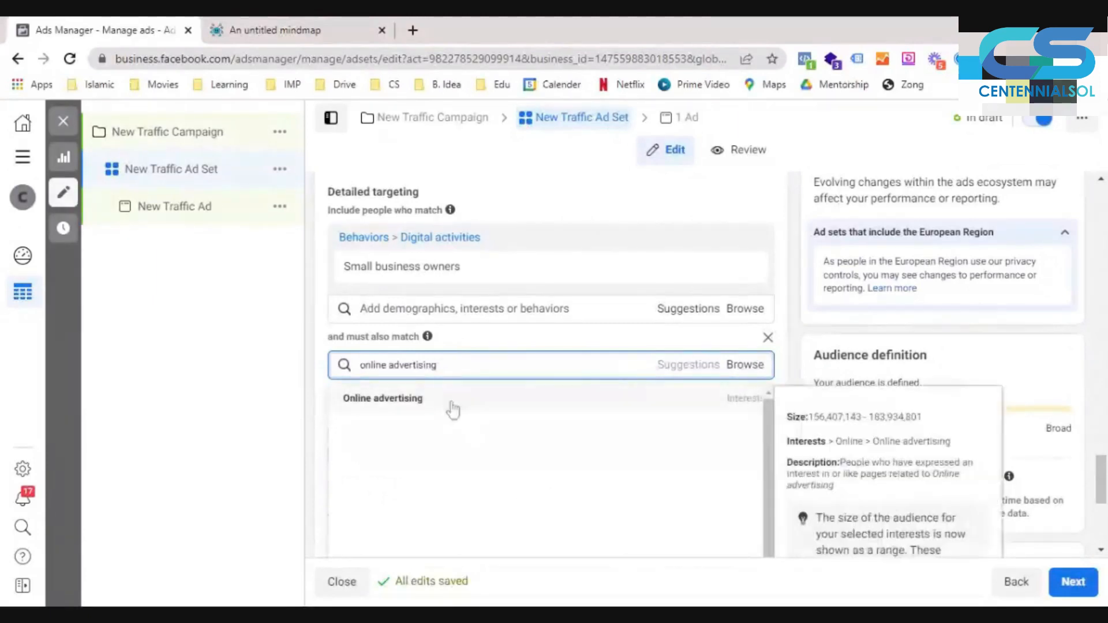
left_click(453, 408)
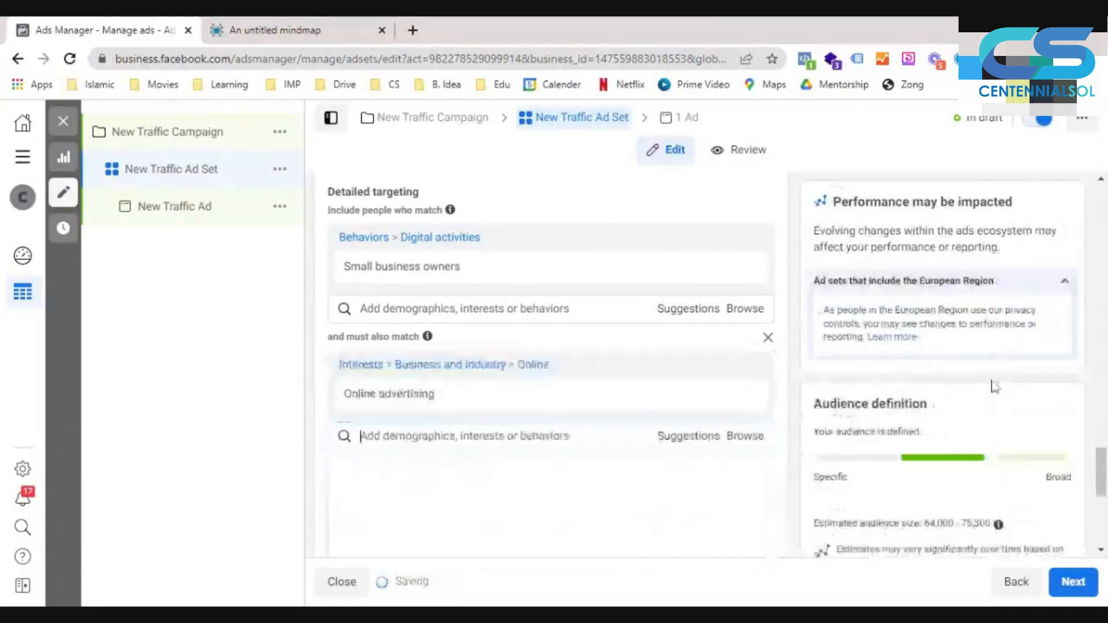
scroll(992, 383, "down", 1)
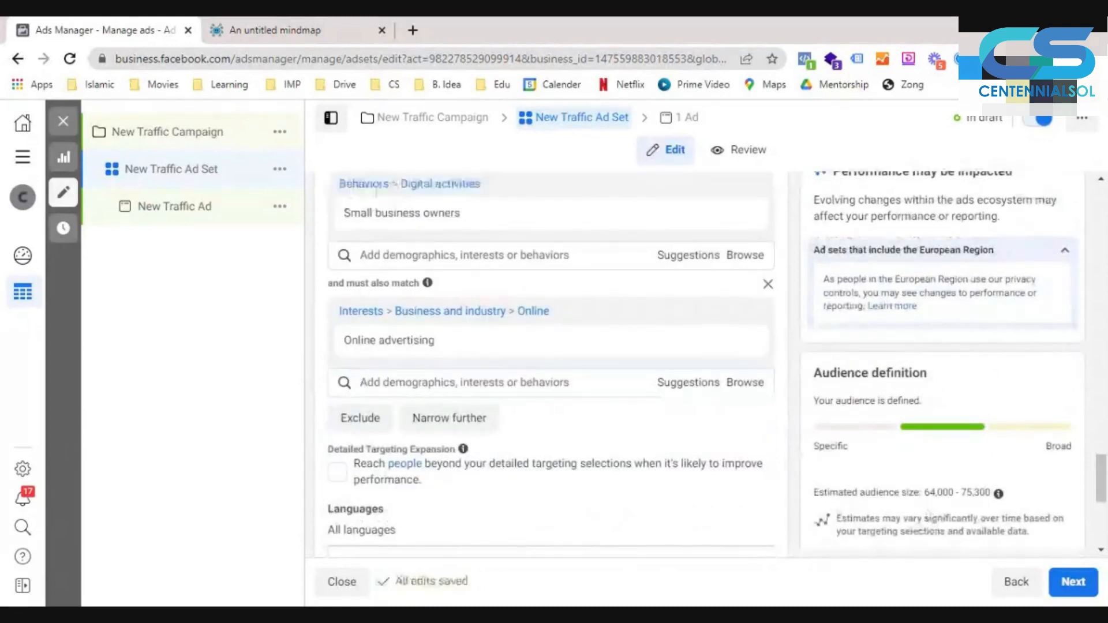
left_click_drag(924, 494, 985, 508)
left_click(963, 503)
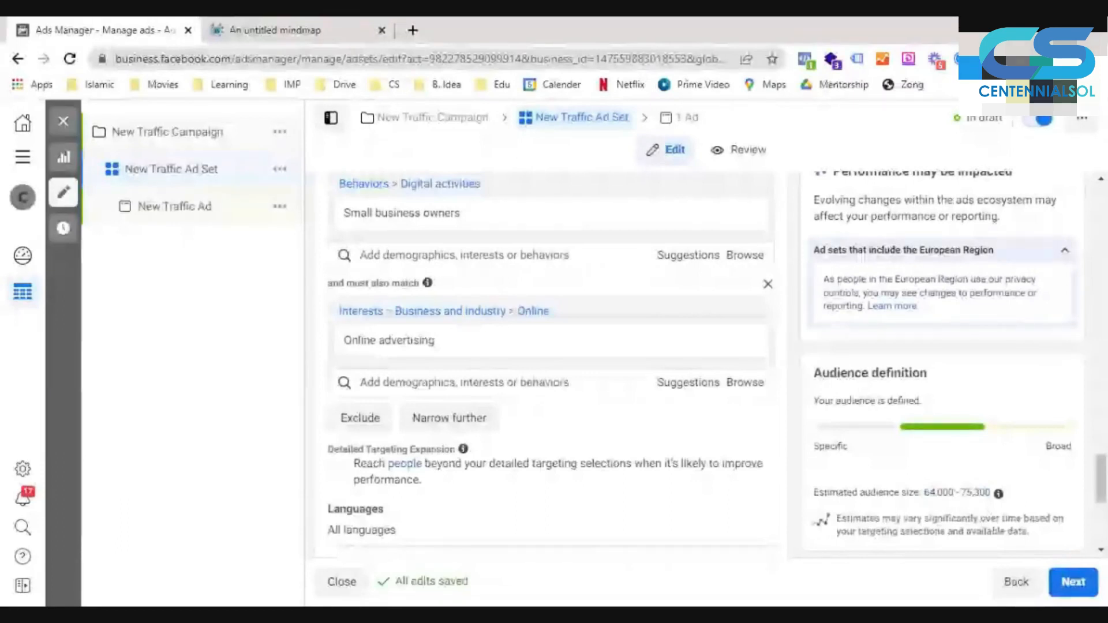
mouse_move(417, 343)
mouse_move(428, 283)
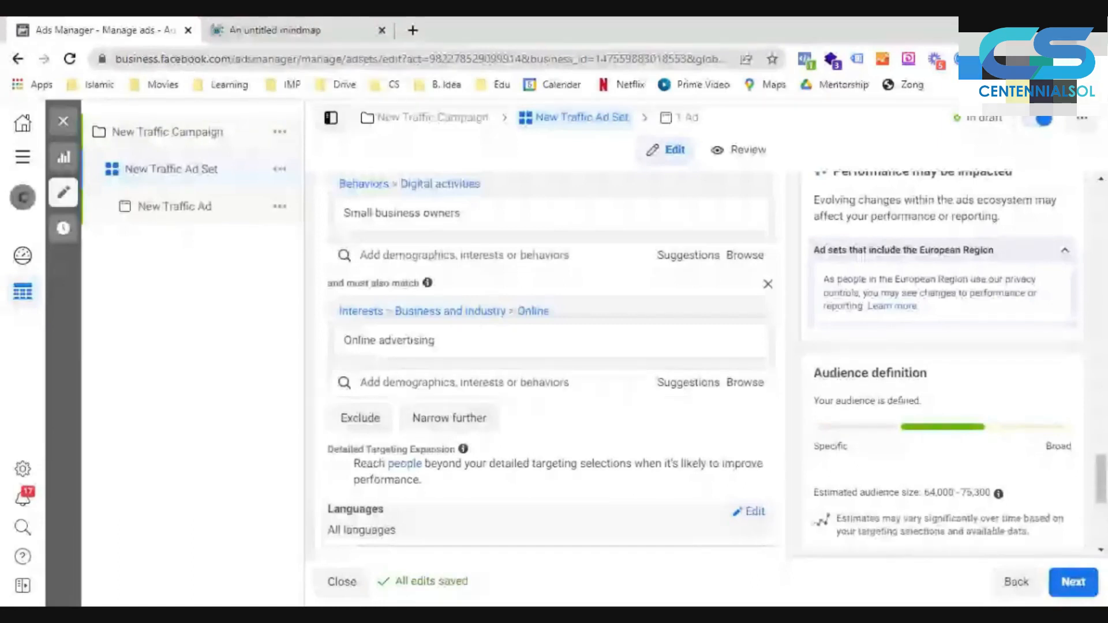
- Remove the narrowing condition and add the Online advertising interest to the same include group as Small business owners
left_click(763, 287)
left_click(502, 254)
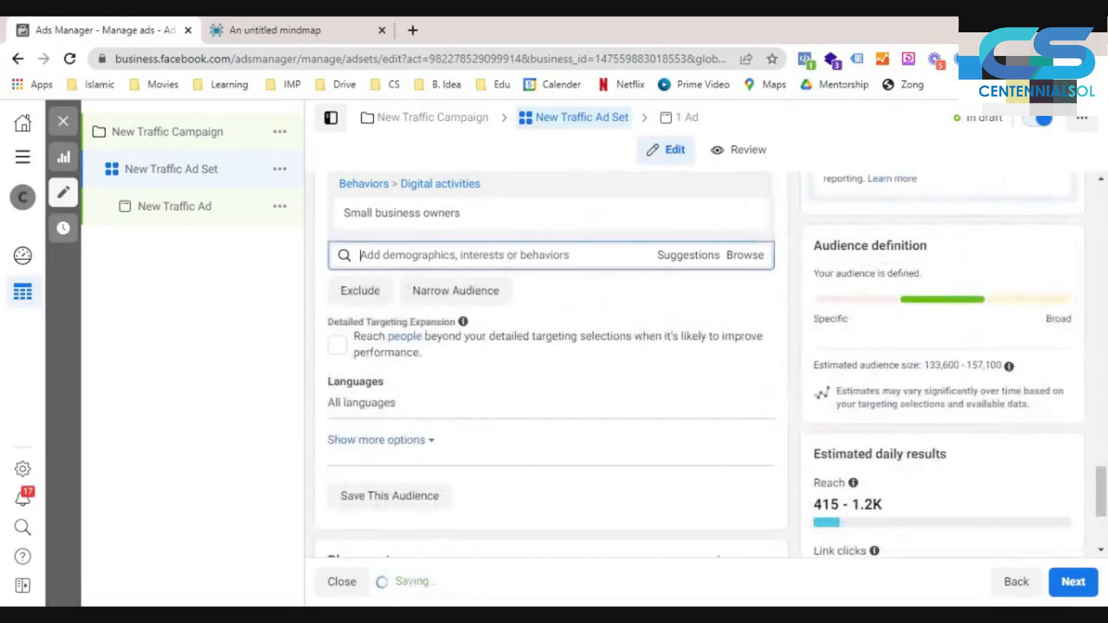
type("onlin")
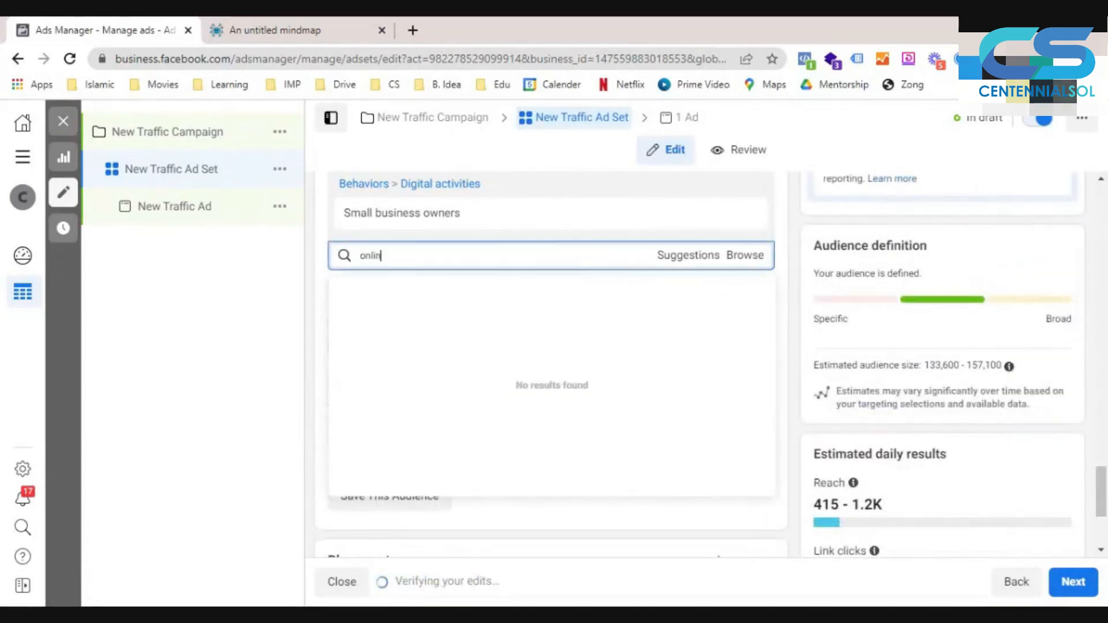
type("e advertising")
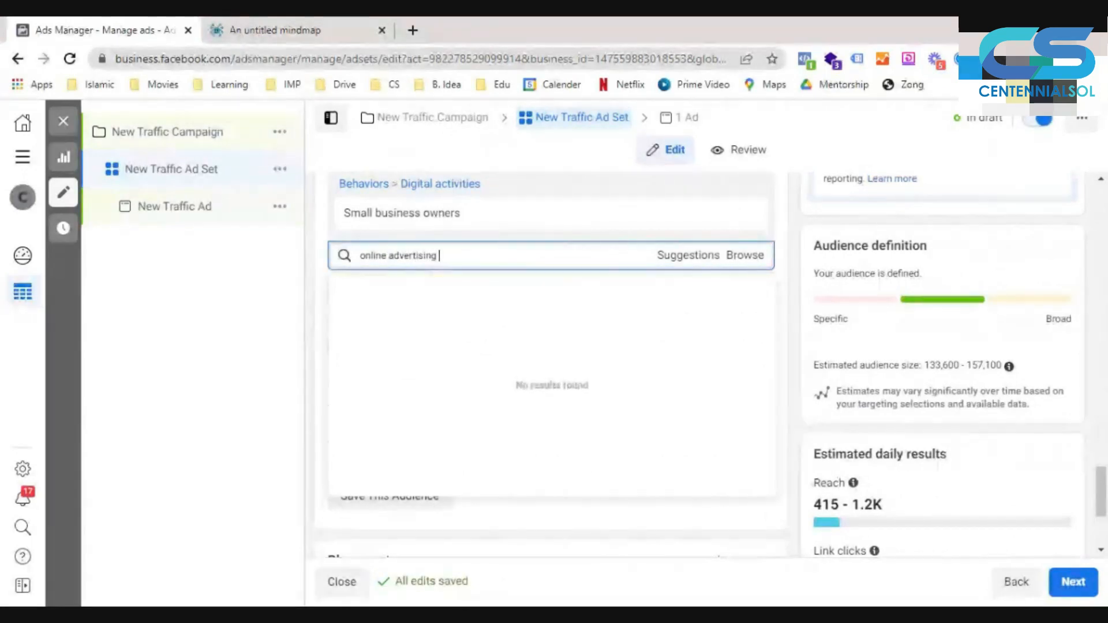
key("Return")
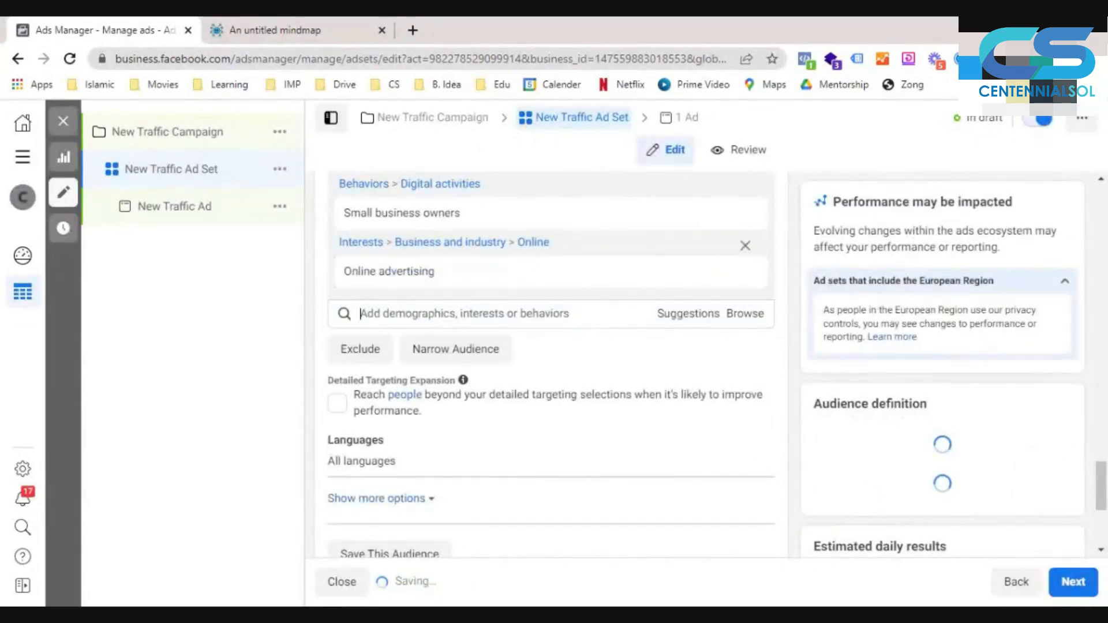
- Add the Marketing and Entrepreneurship interests to the include group of the detailed targeting
type("marketing")
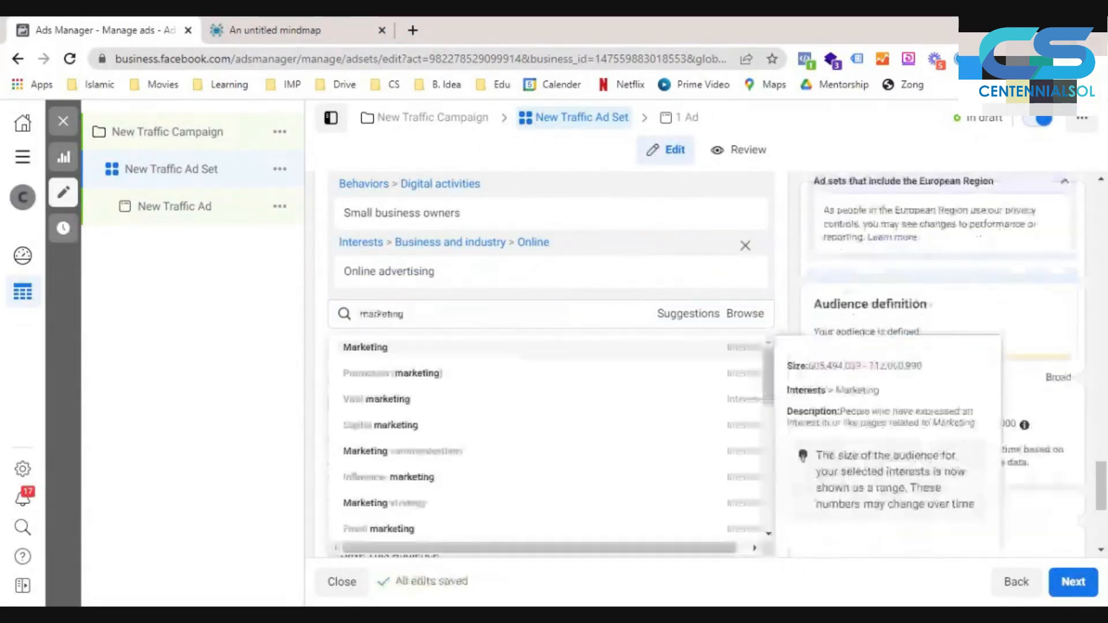
key("Return")
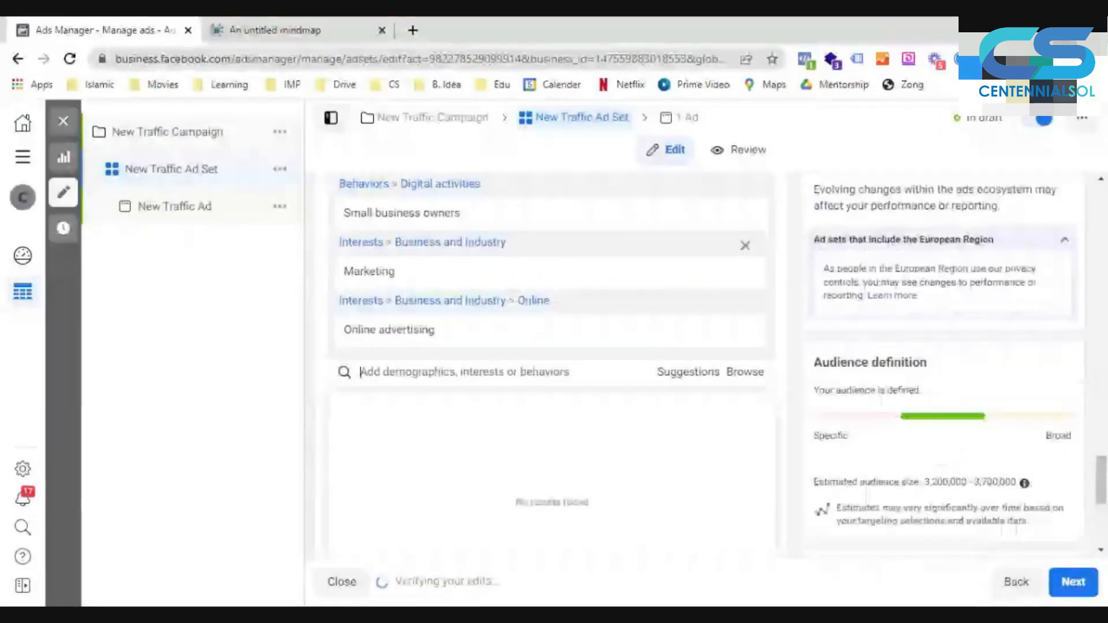
type("entrepre")
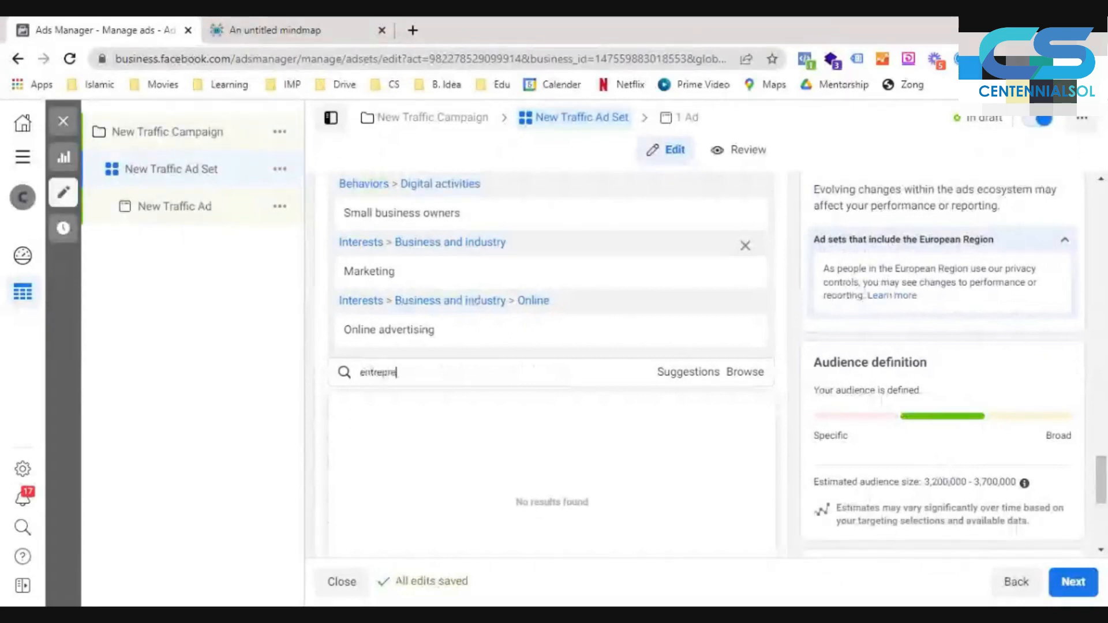
key("Return")
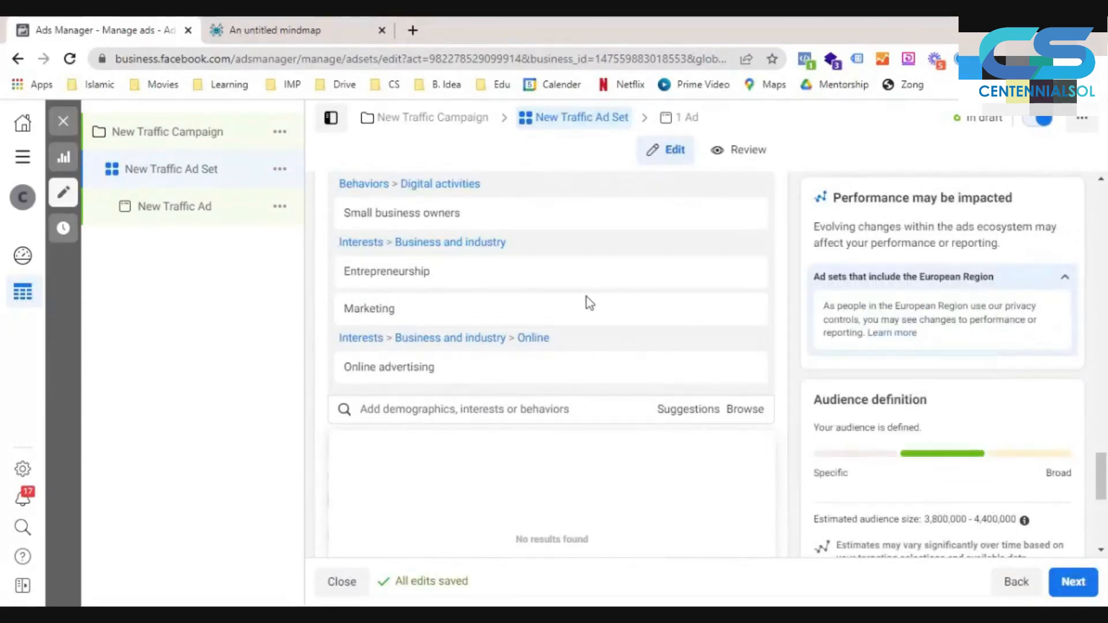
- Remove the three included interests and narrow the Small business owners audience to also match Online advertising
mouse_move(594, 300)
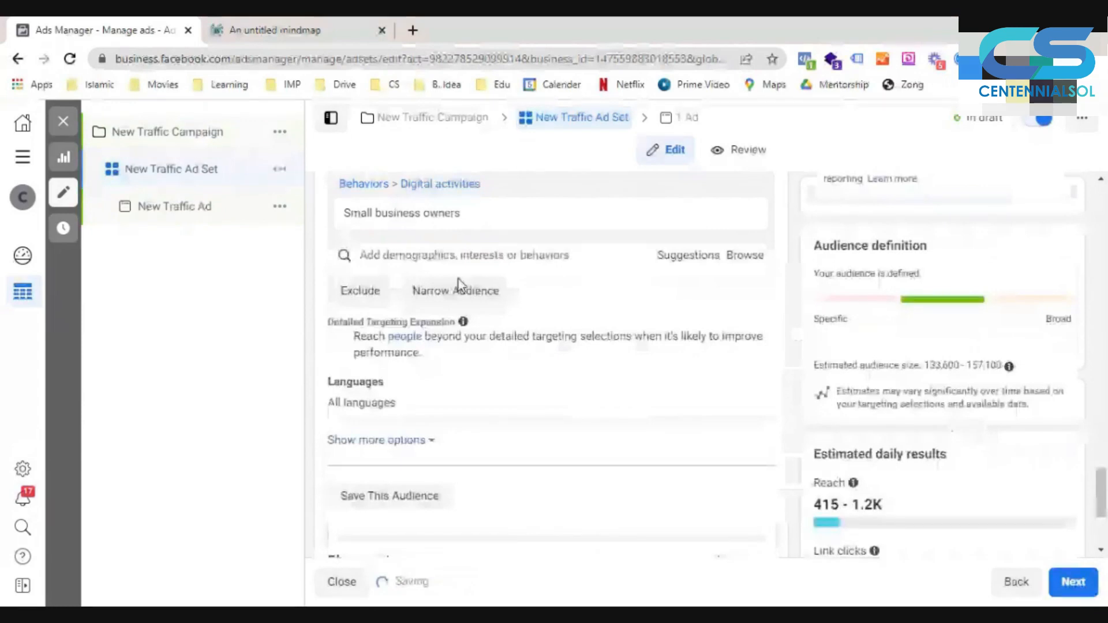
left_click(458, 288)
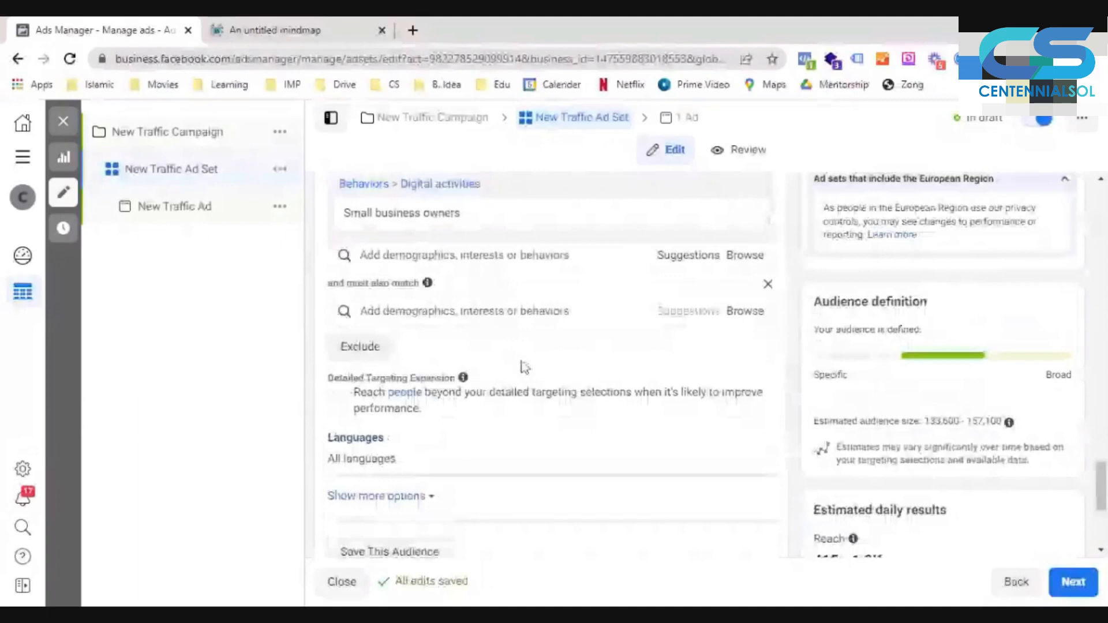
left_click(464, 312)
type("k.j")
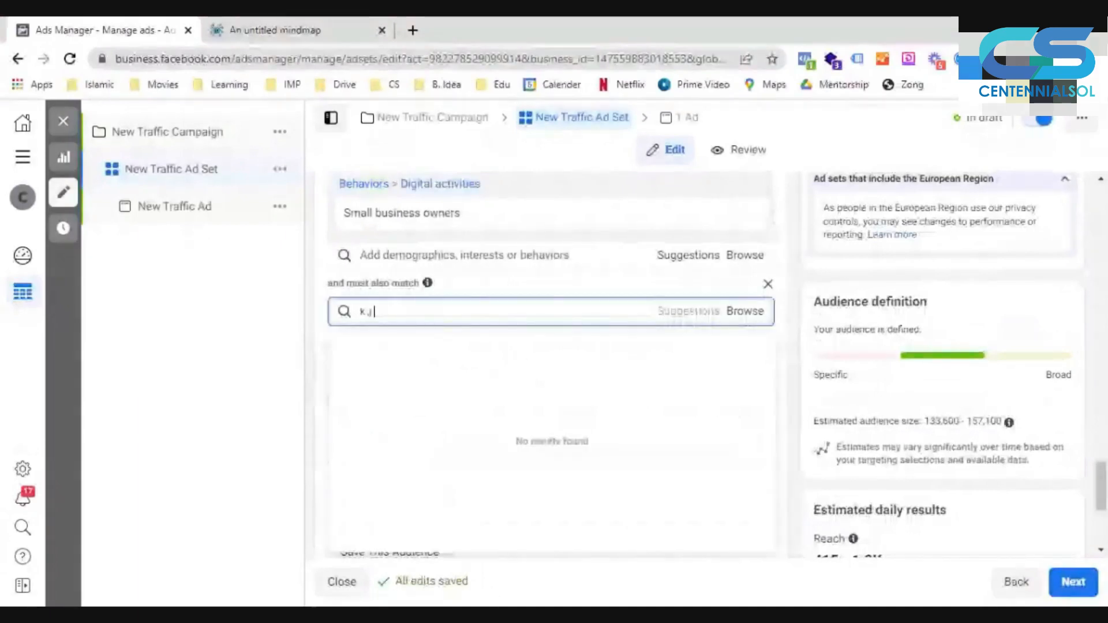
key("BackSpace")
key("BackSpace")
key("BackSpace")
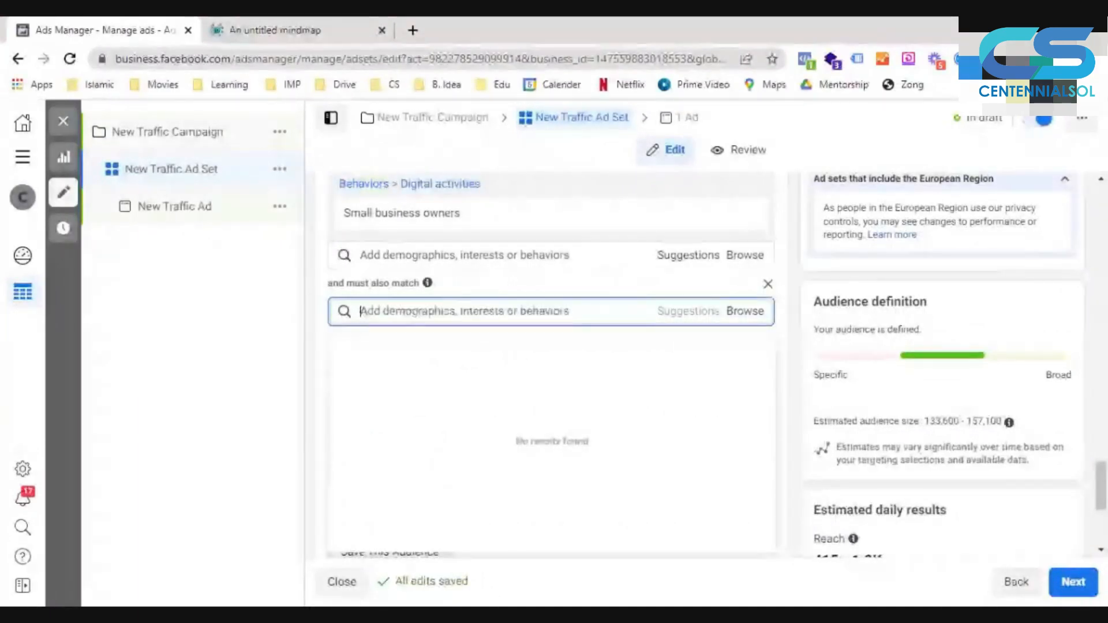
type("online advert")
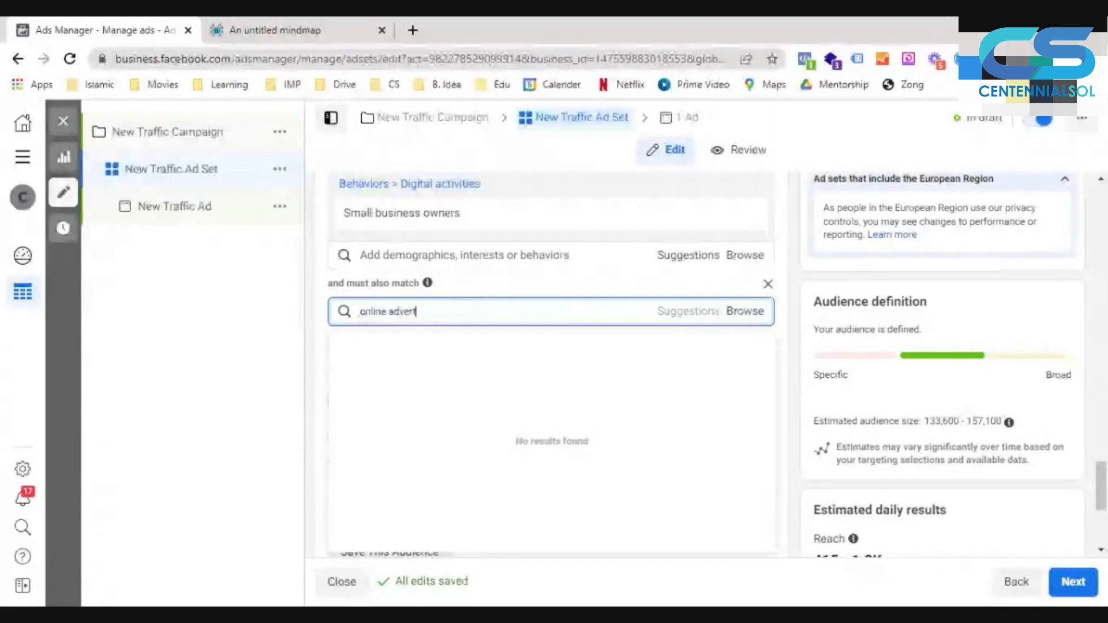
type("ising")
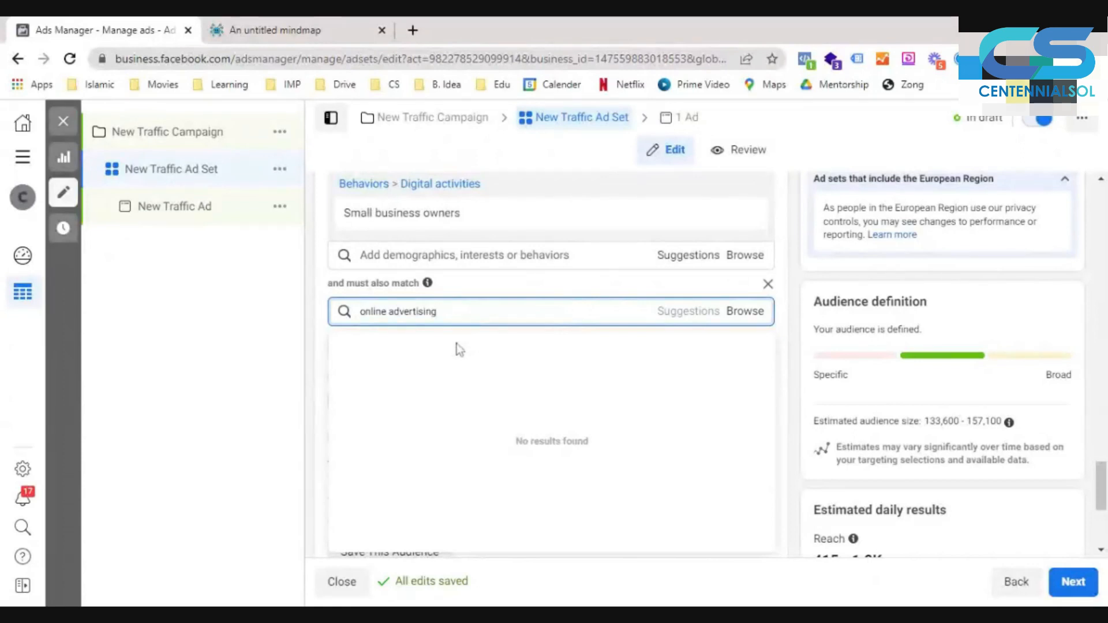
key("Return")
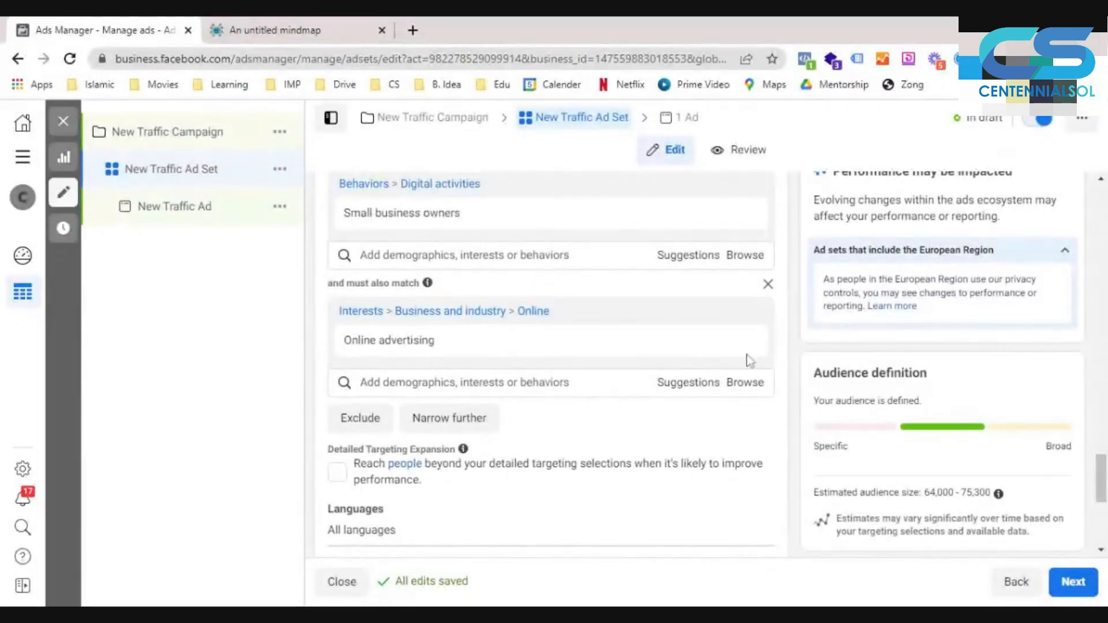
- Remove Online advertising and Small business owners from the detailed targeting and start a new entry in the include group
mouse_move(748, 354)
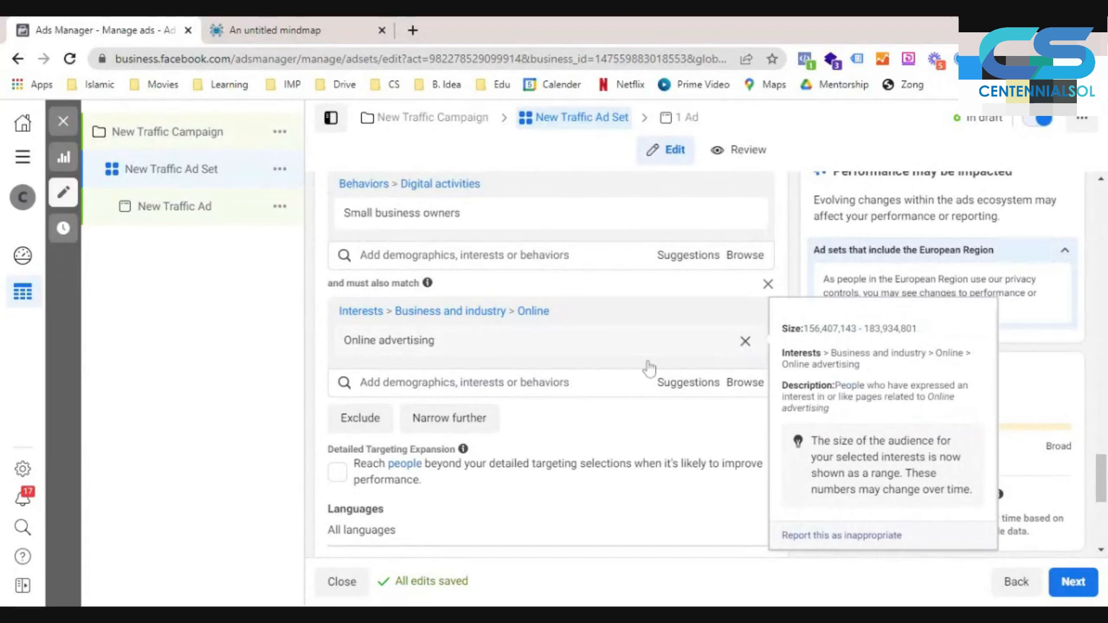
left_click(745, 341)
left_click(745, 214)
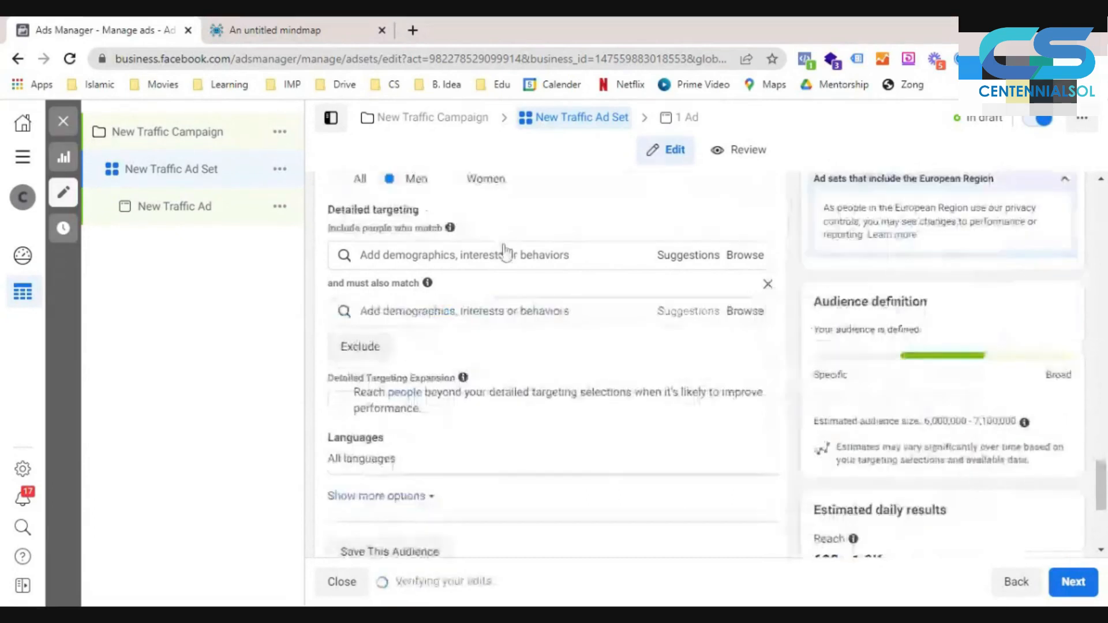
left_click(537, 264)
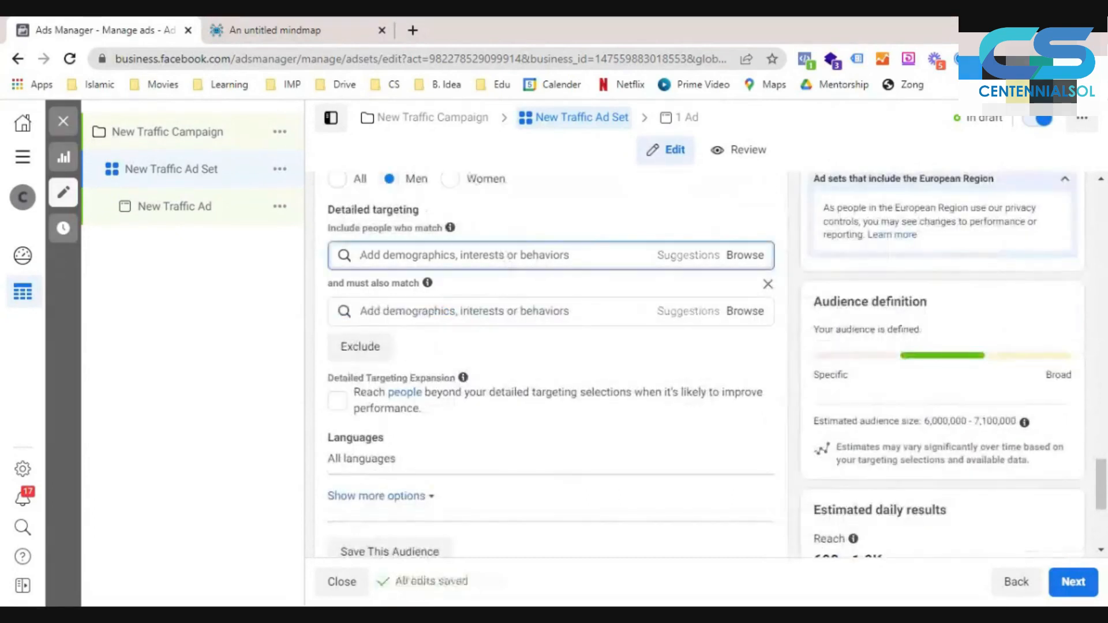
- Include New Parents (0-12 months), Parents with preschoolers and Parents with toddlers, narrowed to people who also match the Baby Clothes interest
type("pa")
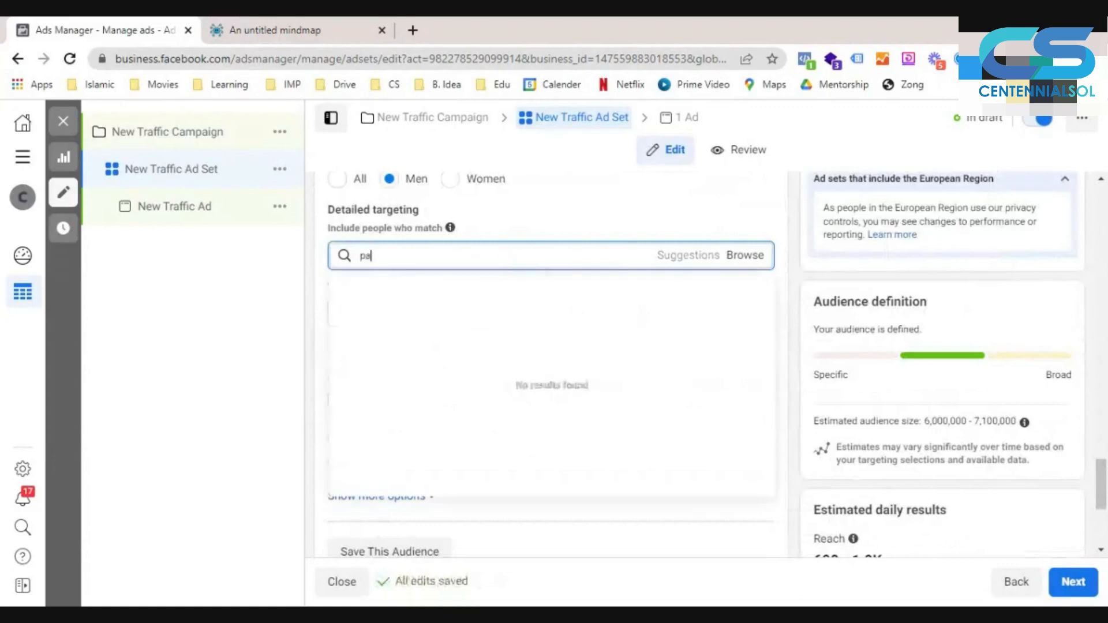
type("rents")
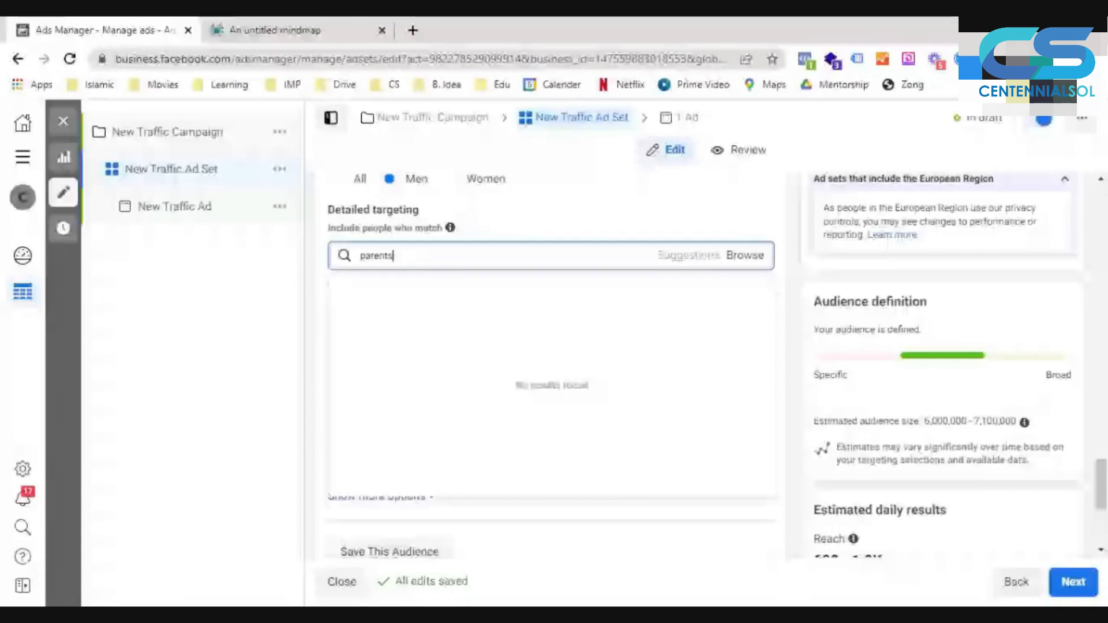
left_click(503, 453)
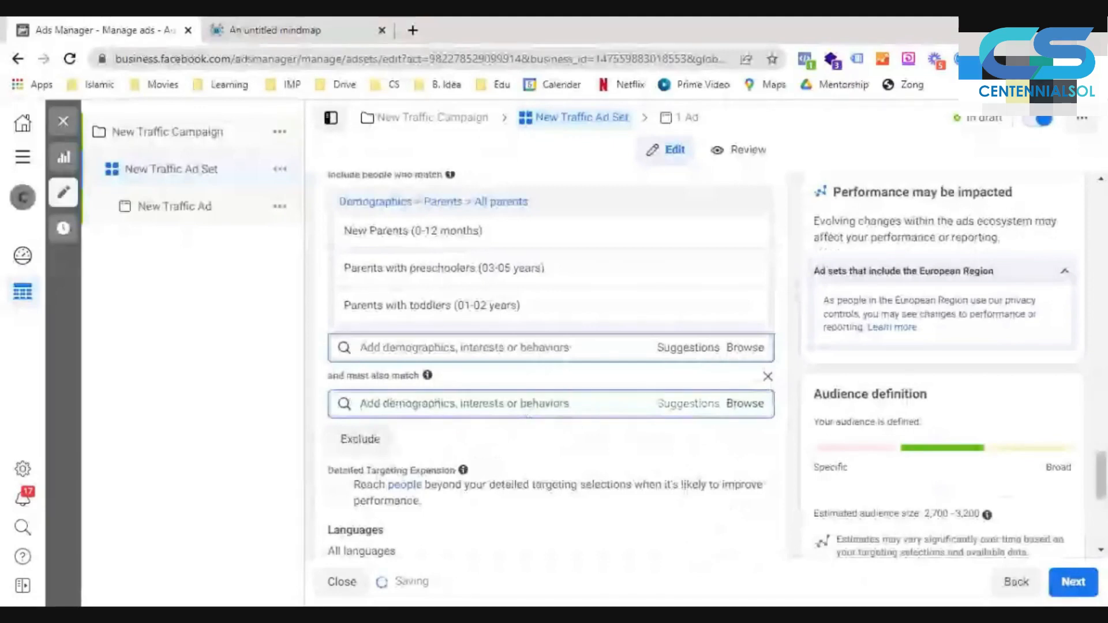
type("baby cloth")
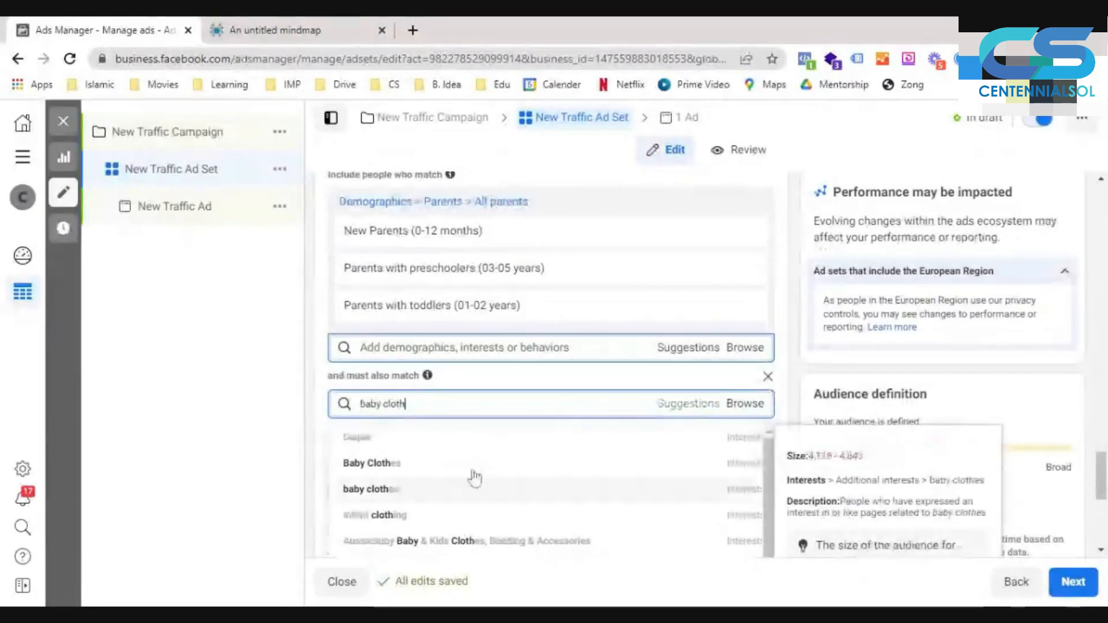
left_click(474, 478)
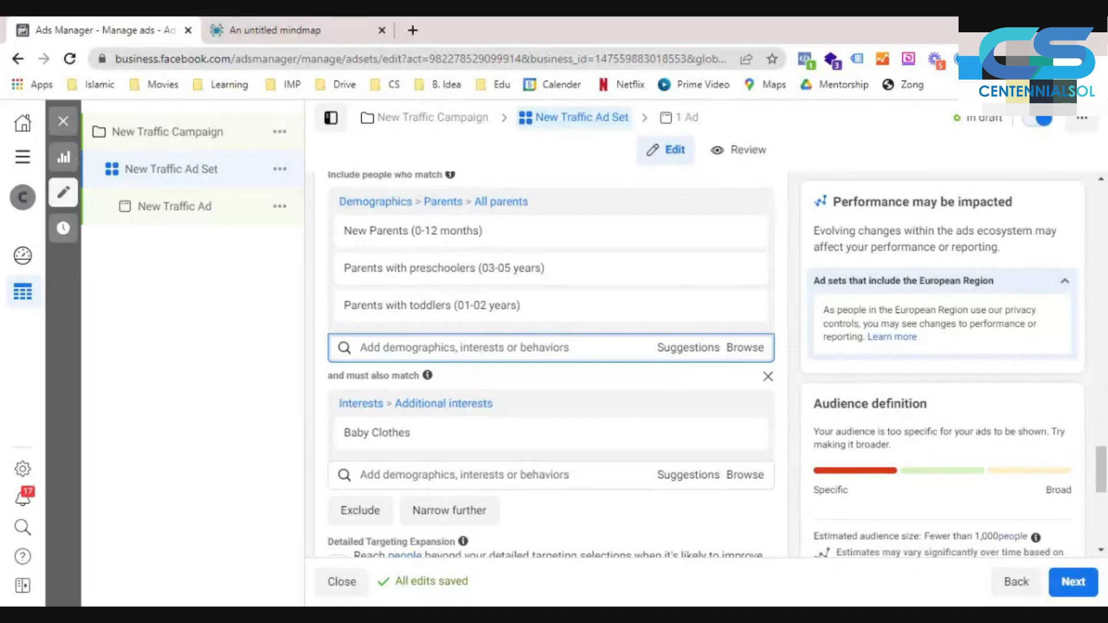
- Remove the parent demographics and the Baby Clothes narrowing condition from the detailed targeting
left_click(763, 202)
left_click(769, 232)
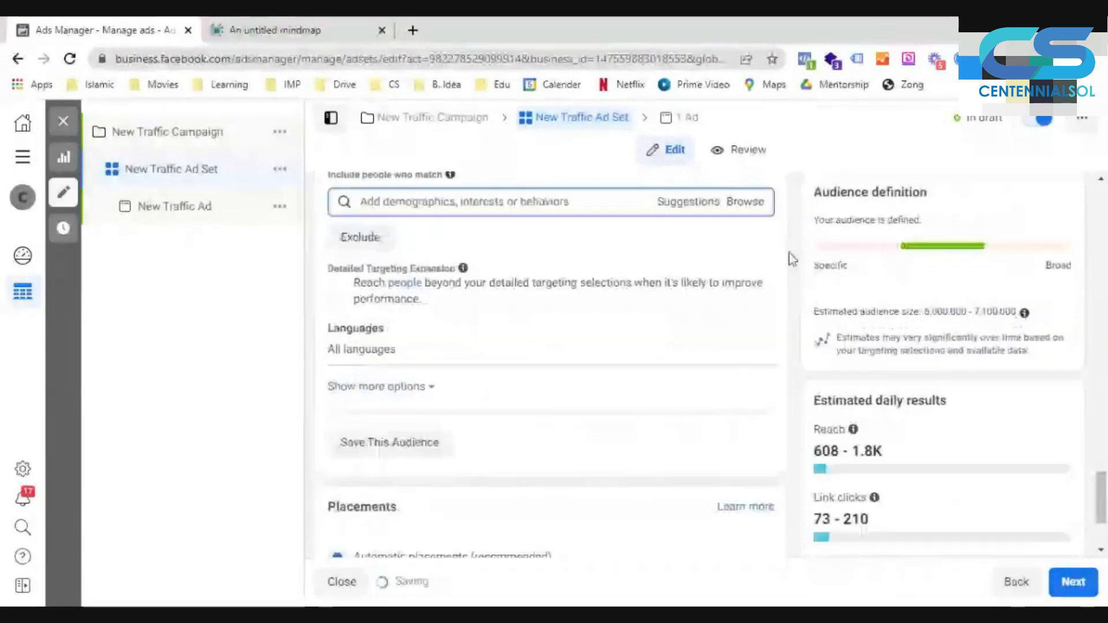
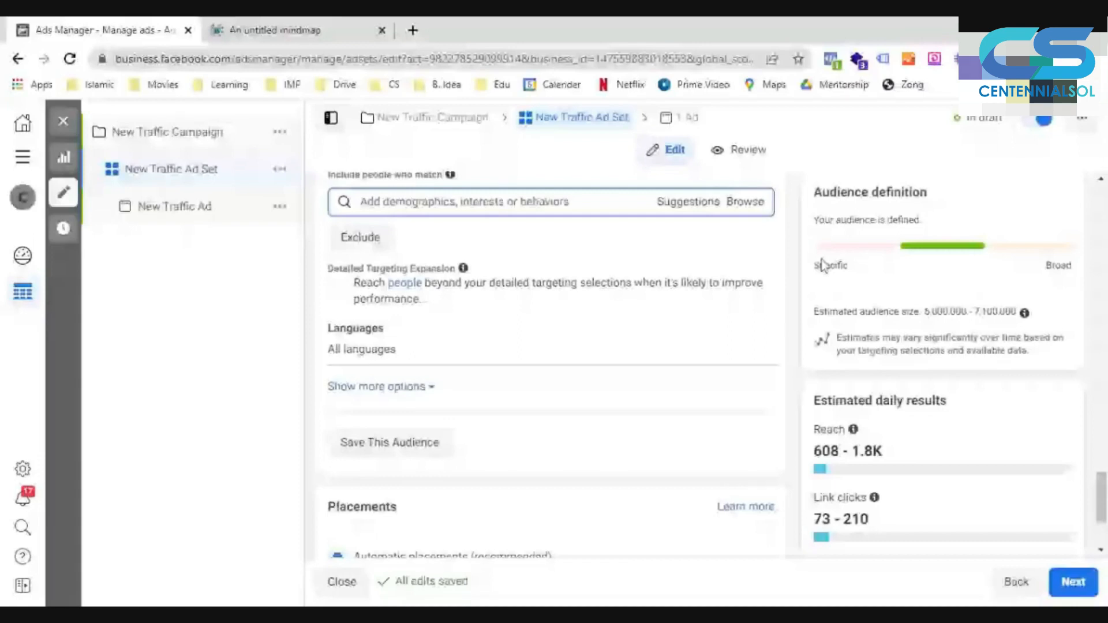
- Set the gender to All and include Parents with early school-age children (06-08 years) and Parents with preteens (09-12 years) in the detailed targeting
scroll(823, 265, "up", 3)
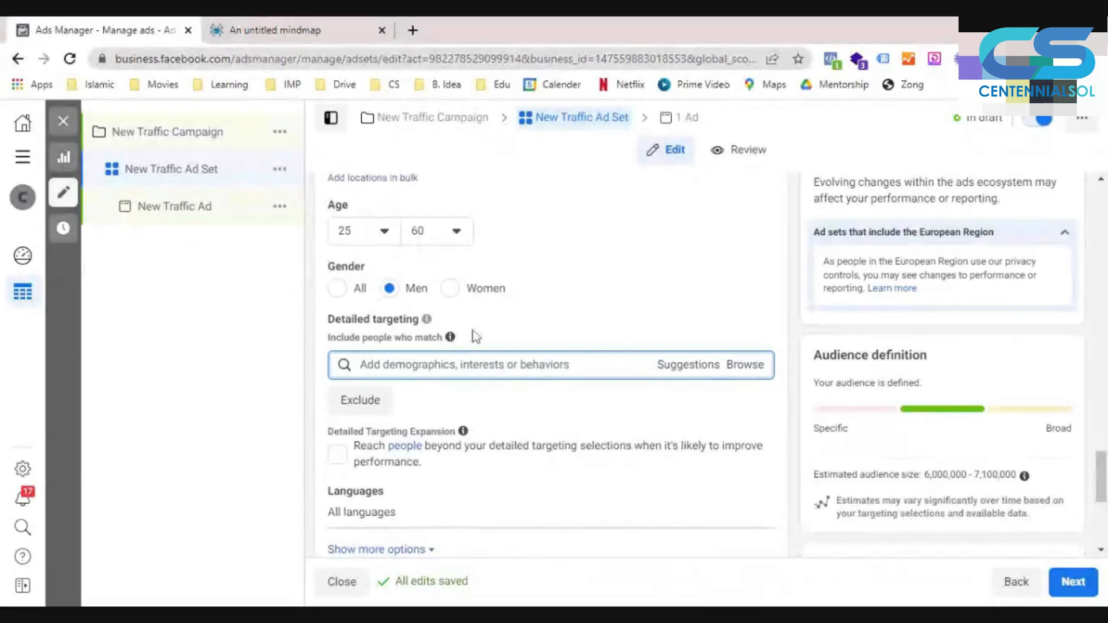
left_click(337, 288)
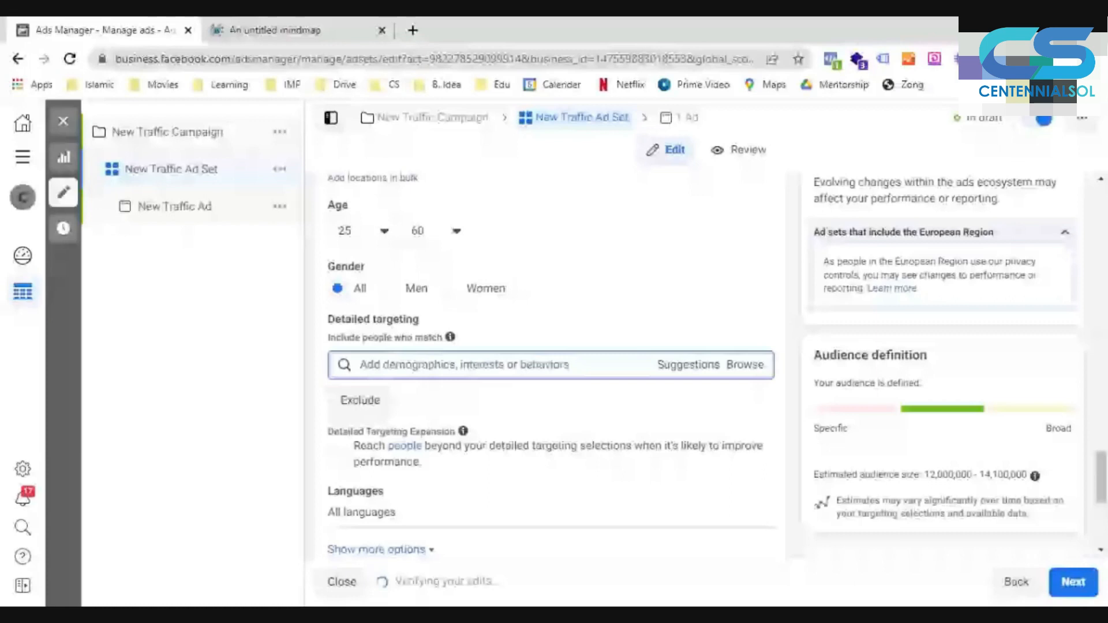
type("parents")
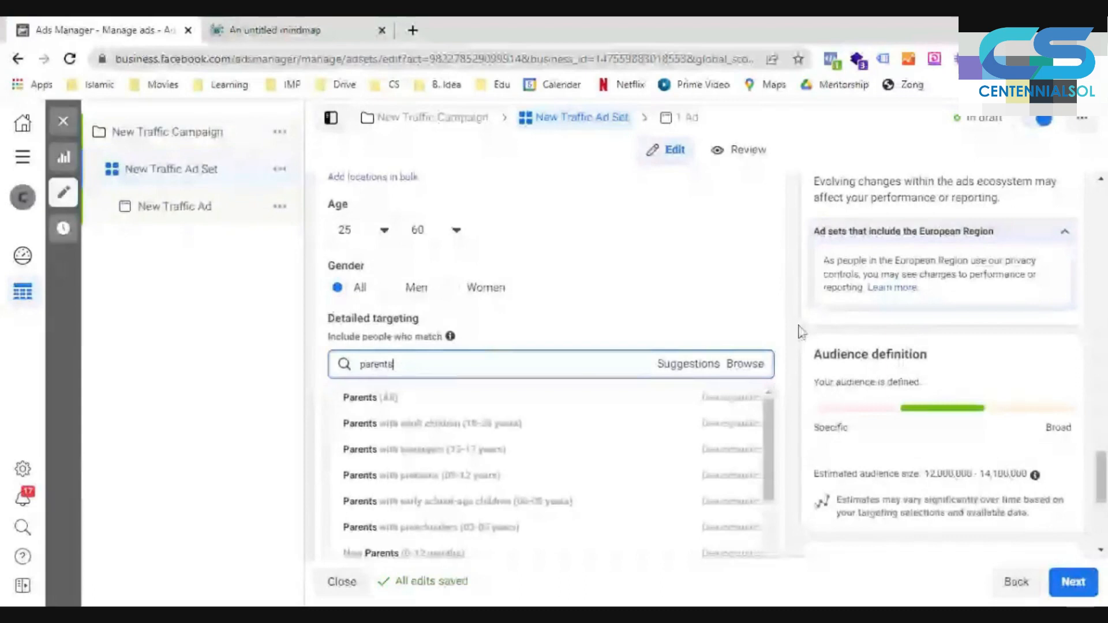
scroll(462, 303, "down", 2)
scroll(522, 393, "down", 5)
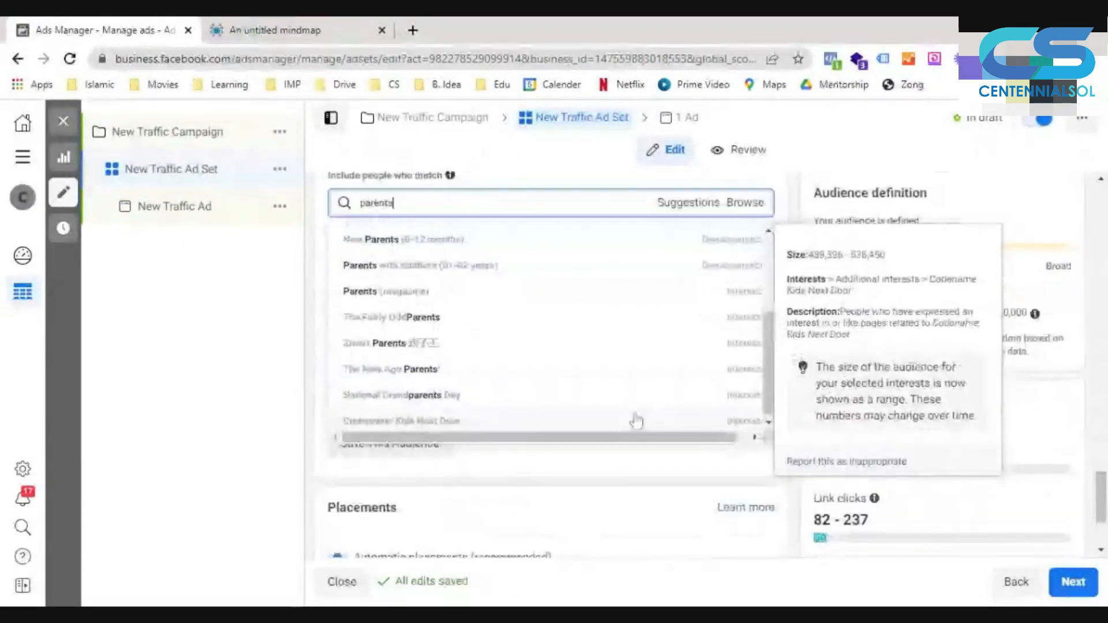
scroll(636, 421, "up", 5)
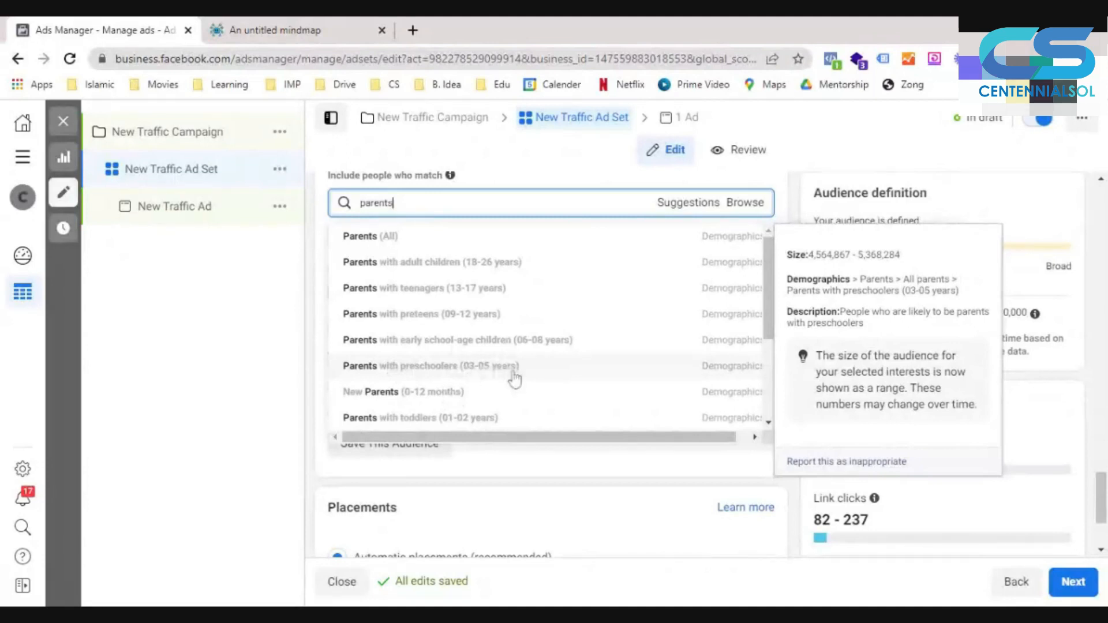
left_click(489, 347)
left_click(706, 275)
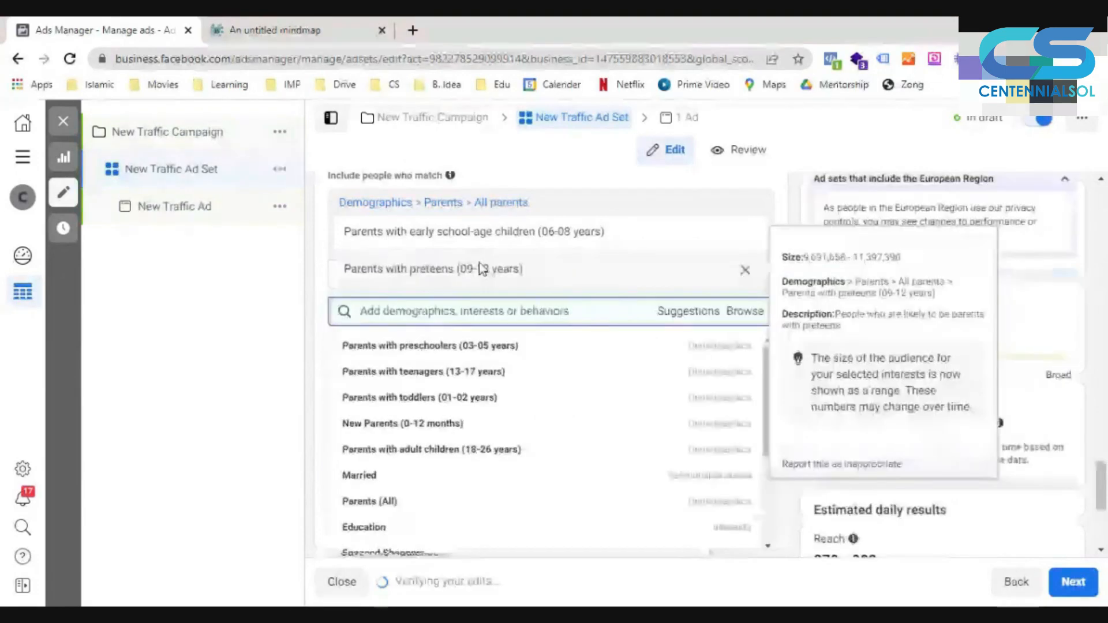
left_click(791, 239)
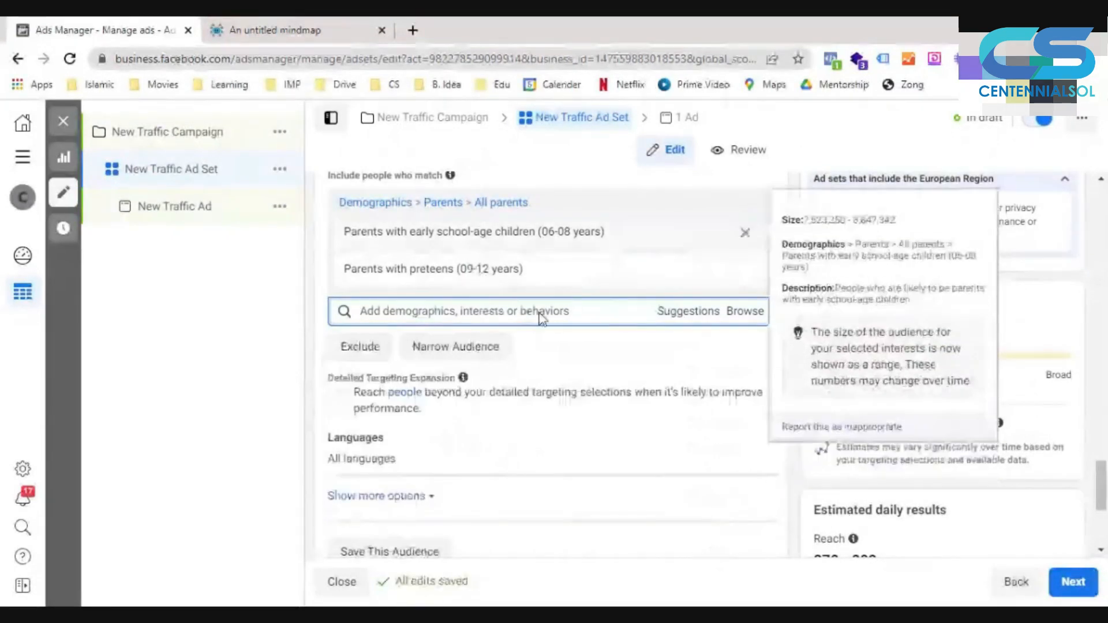
- Review the ad set's locations, age range, parent demographics and estimated audience size
mouse_move(508, 262)
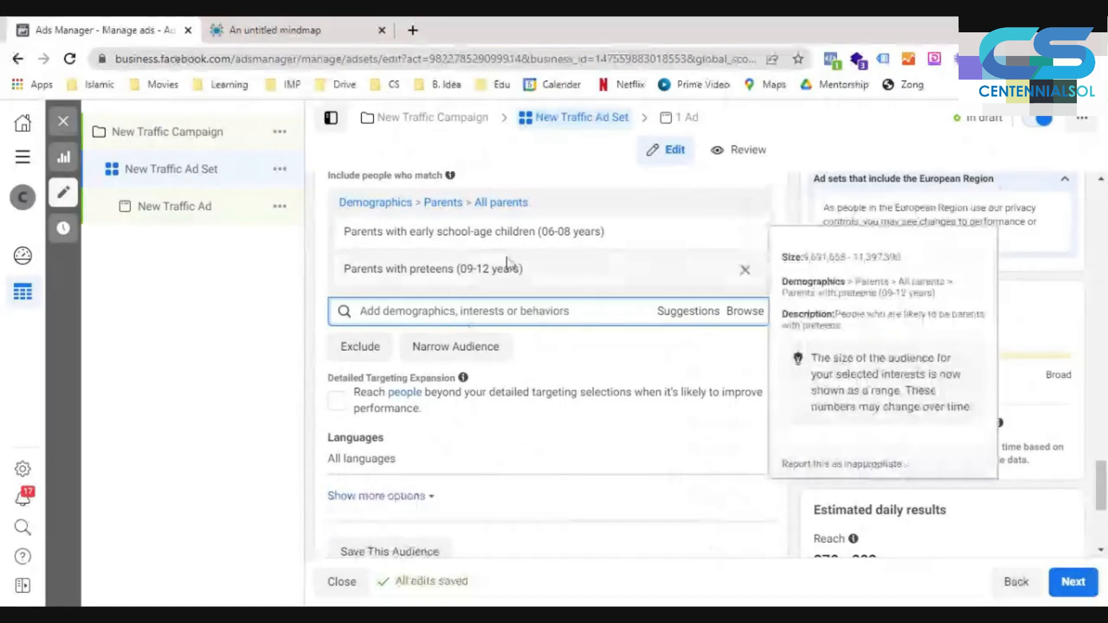
scroll(577, 329, "up", 2)
scroll(841, 427, "up", 5)
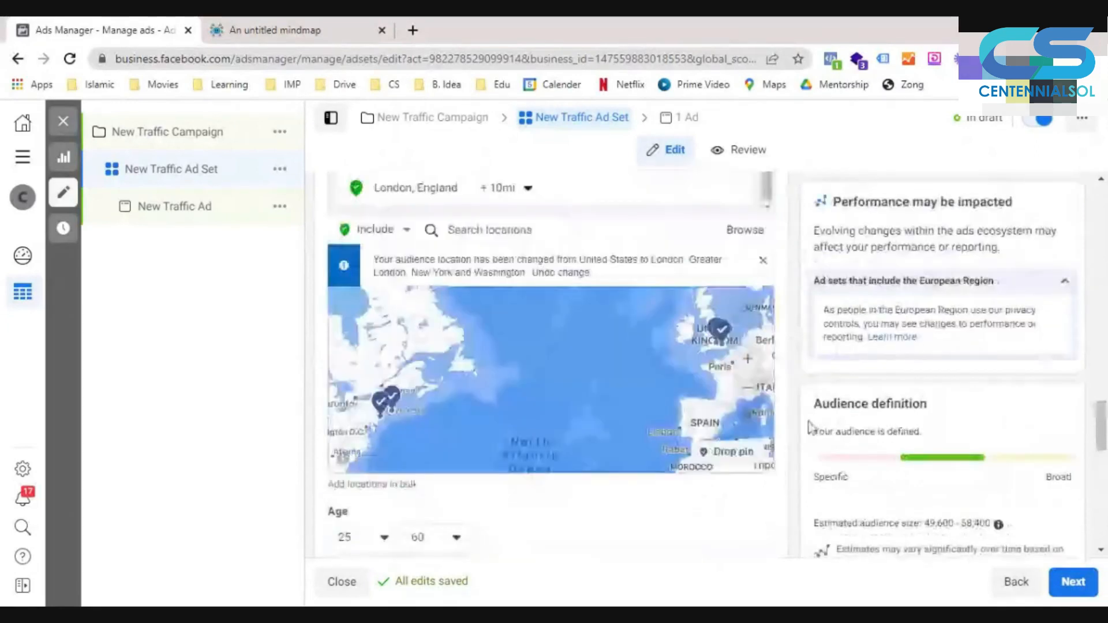
scroll(810, 427, "up", 5)
scroll(807, 421, "down", 5)
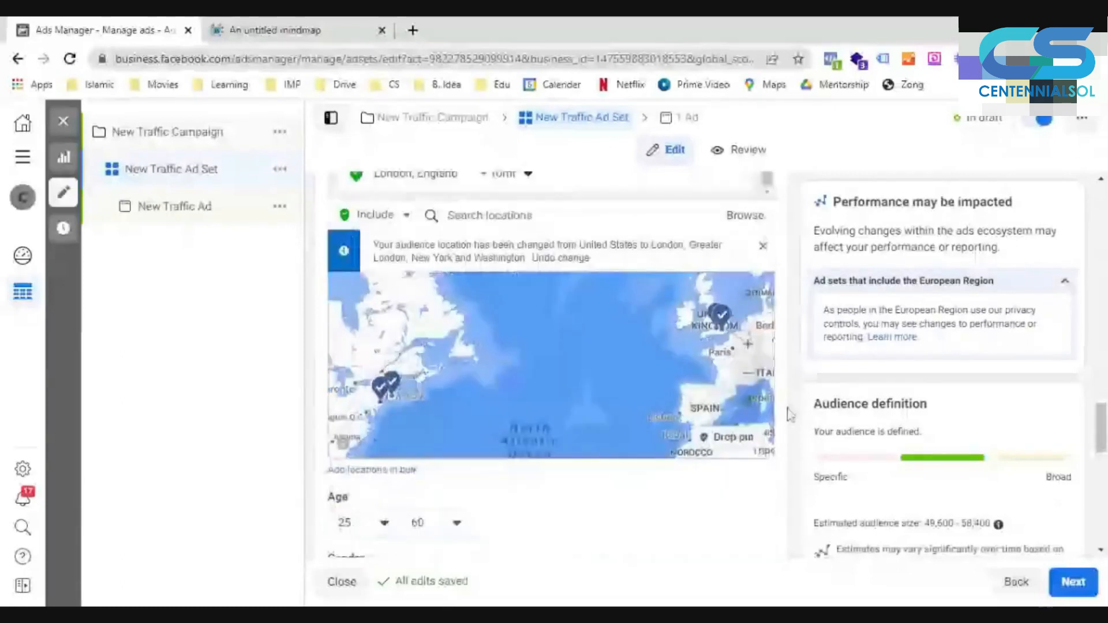
scroll(789, 413, "down", 2)
scroll(790, 414, "down", 5)
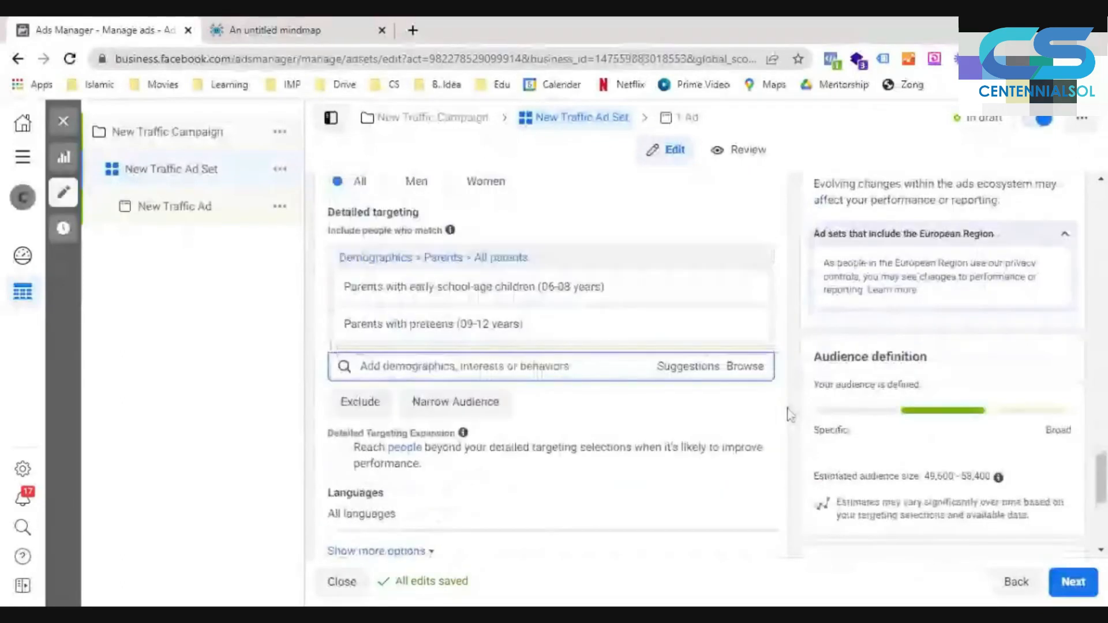
scroll(790, 414, "down", 2)
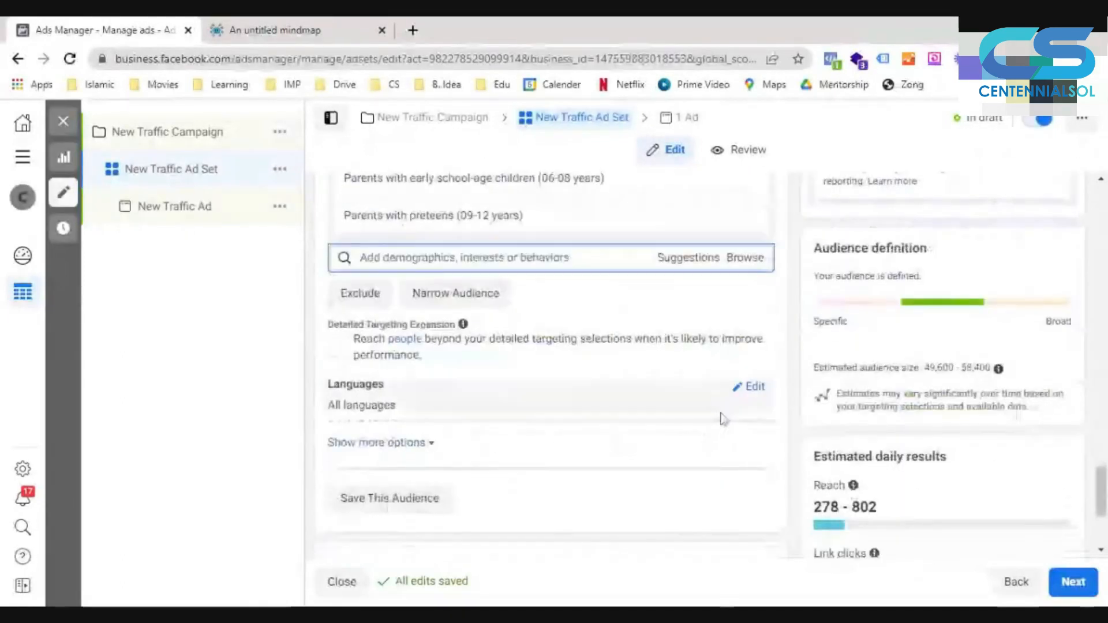
scroll(721, 420, "up", 1)
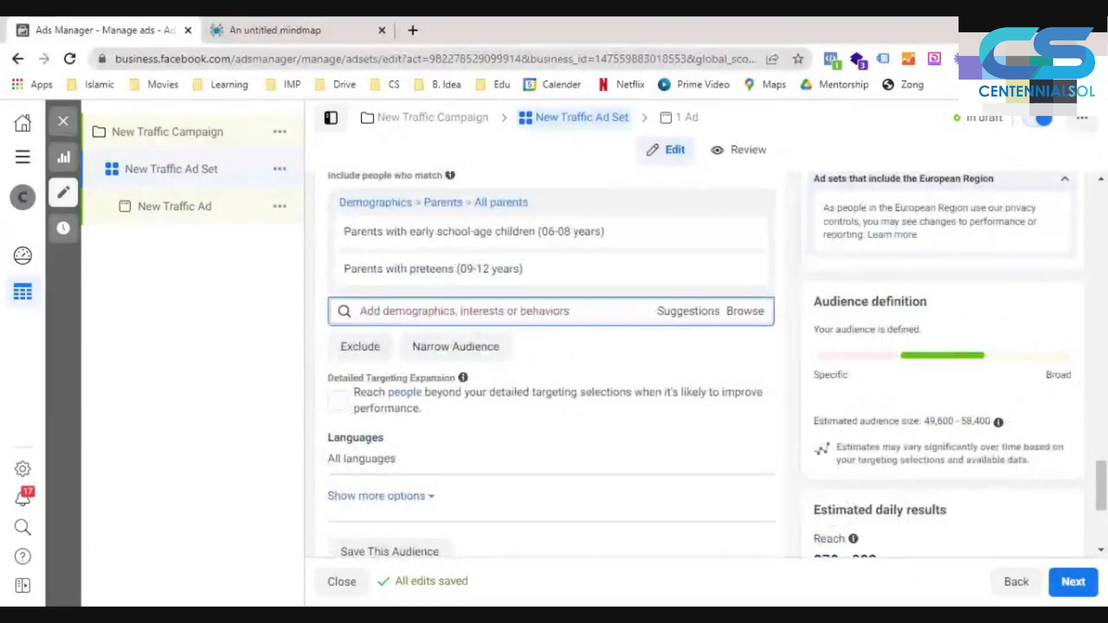
- Add Karate, Martial arts, Mixed martial arts, Judo, Jujutsu, Muay Thai, Taekwondo and Brazilian jiu-jitsu to the same include group as the parent demographics
type("karate")
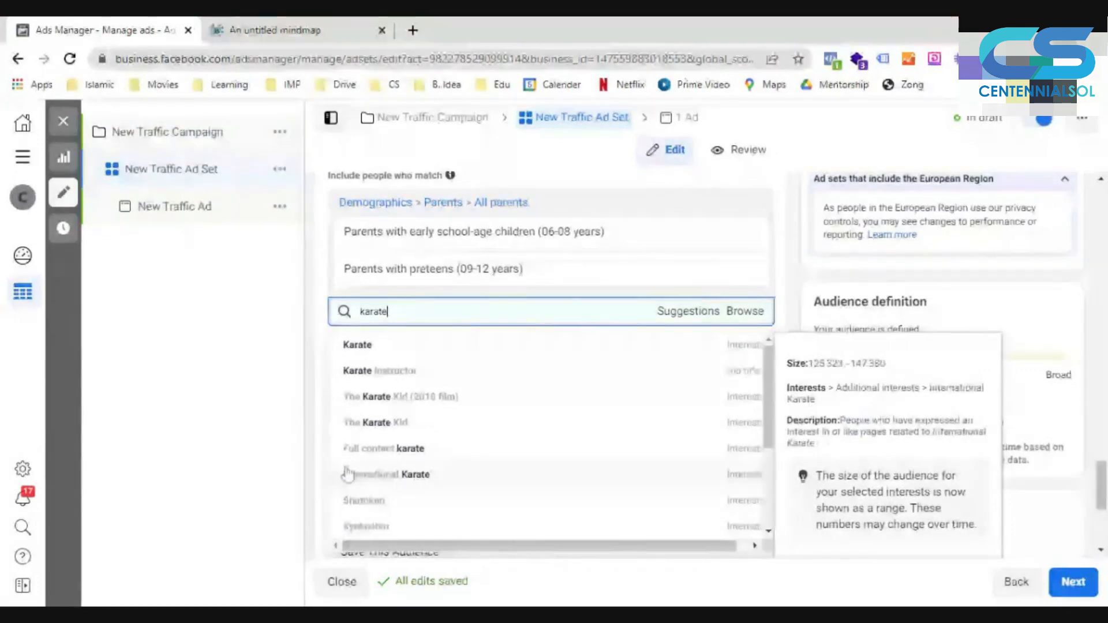
left_click(359, 346)
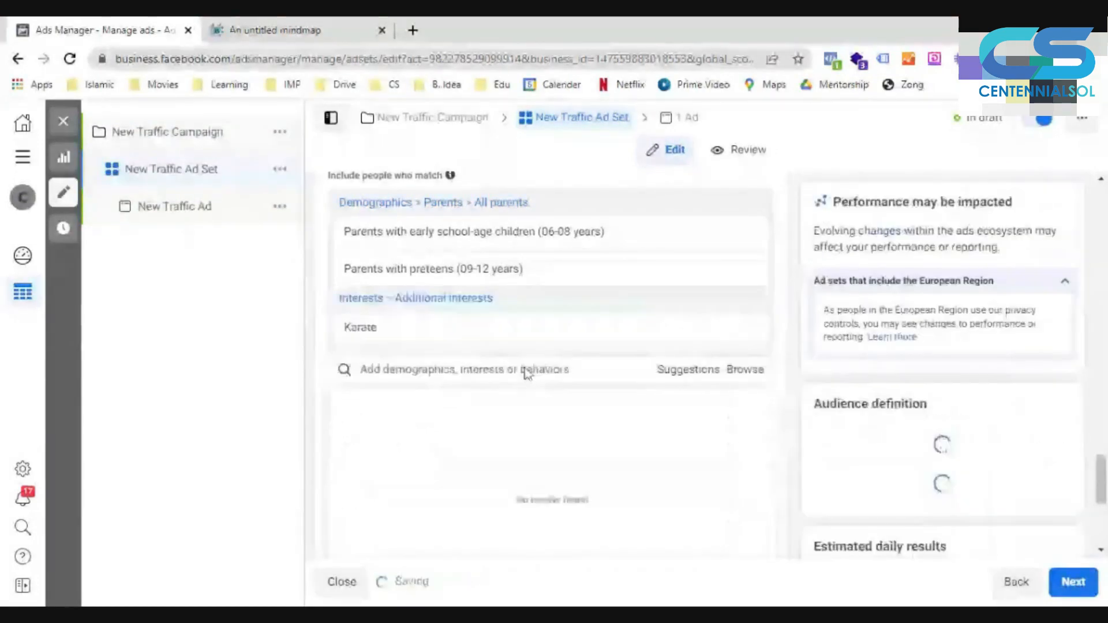
left_click(527, 371)
left_click(581, 407)
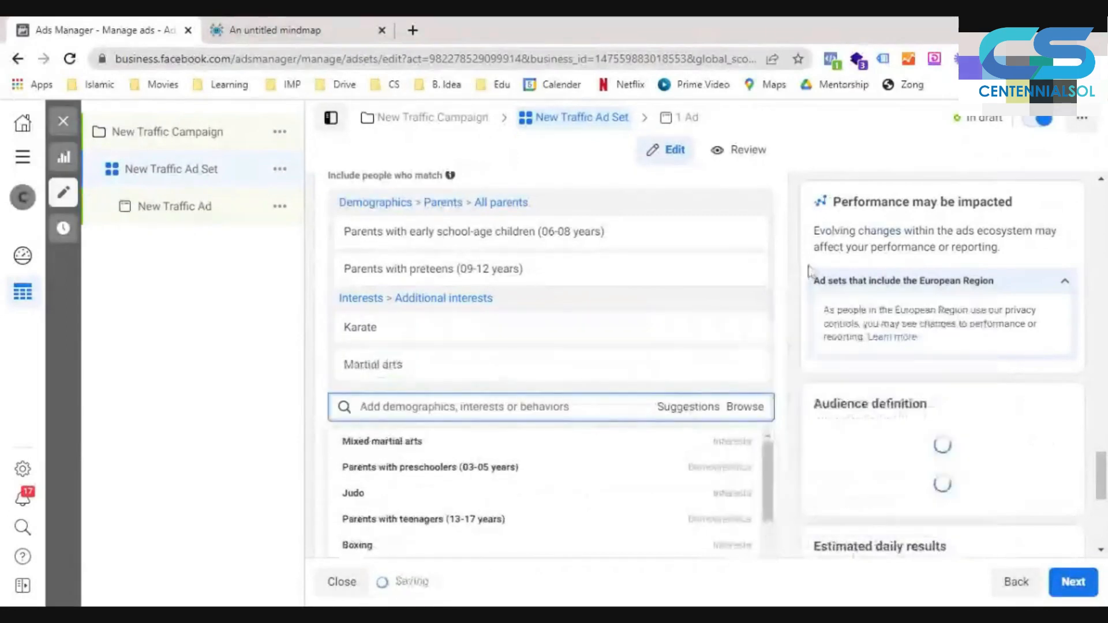
scroll(627, 437, "down", 2)
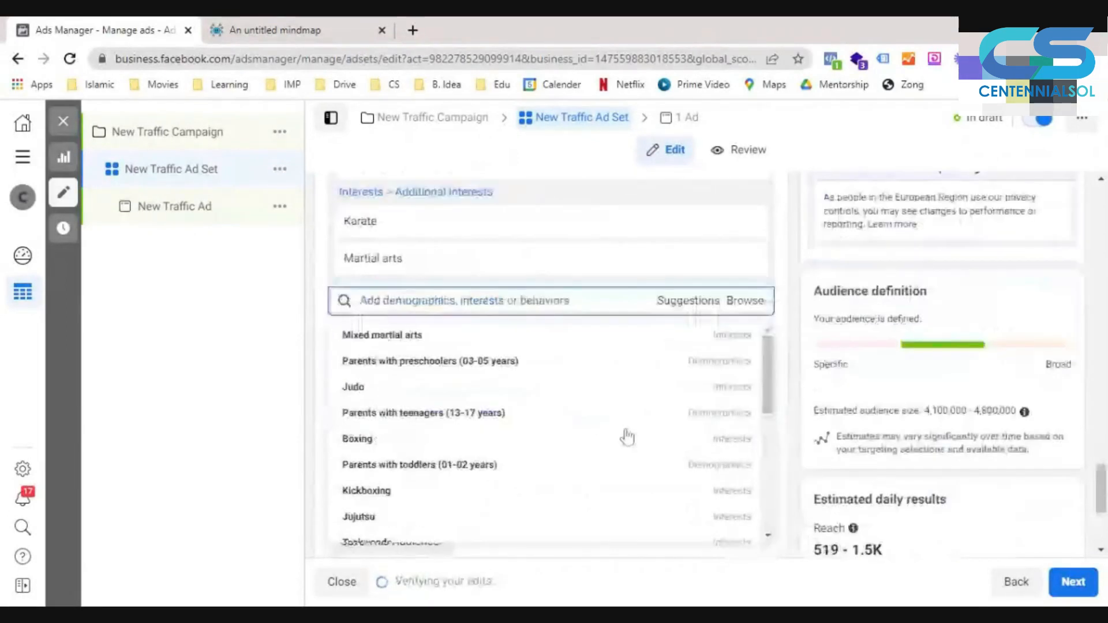
left_click(553, 338)
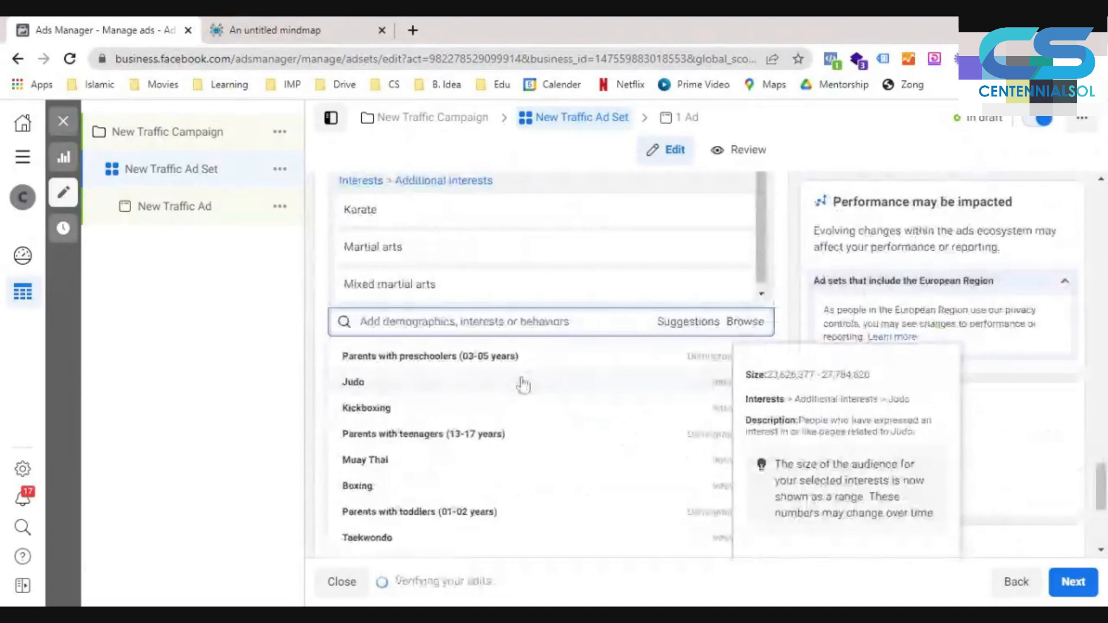
left_click(523, 384)
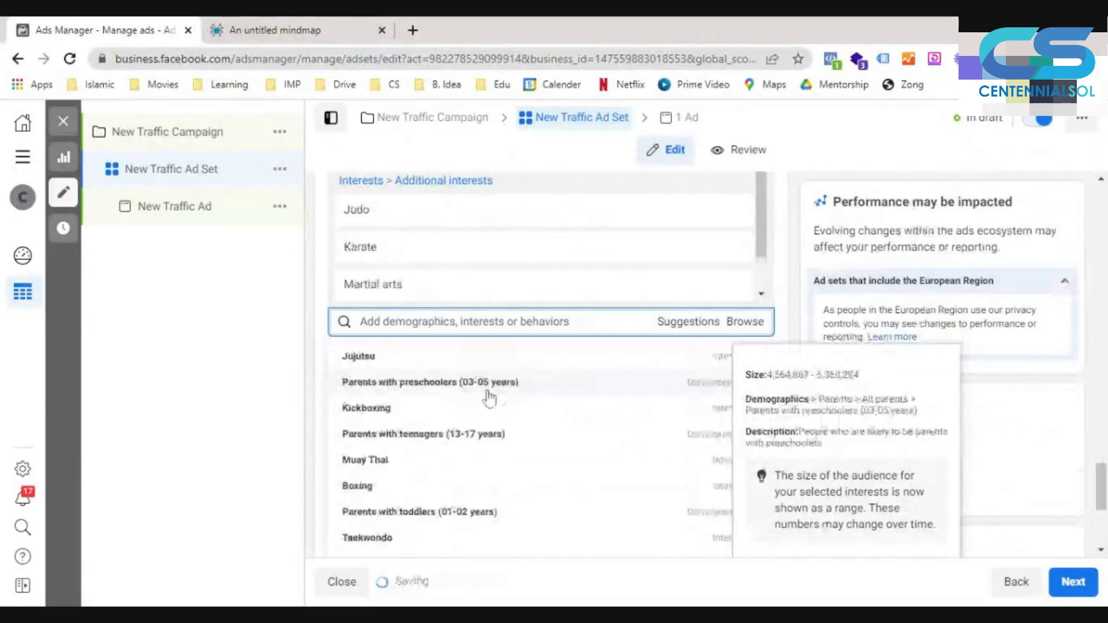
left_click(476, 462)
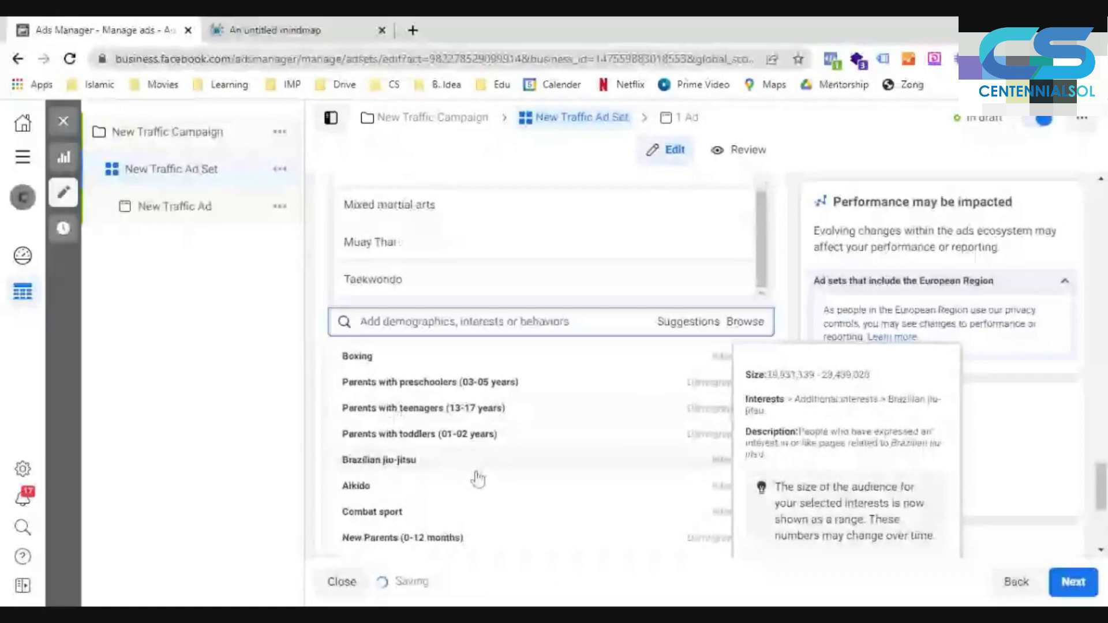
left_click(437, 466)
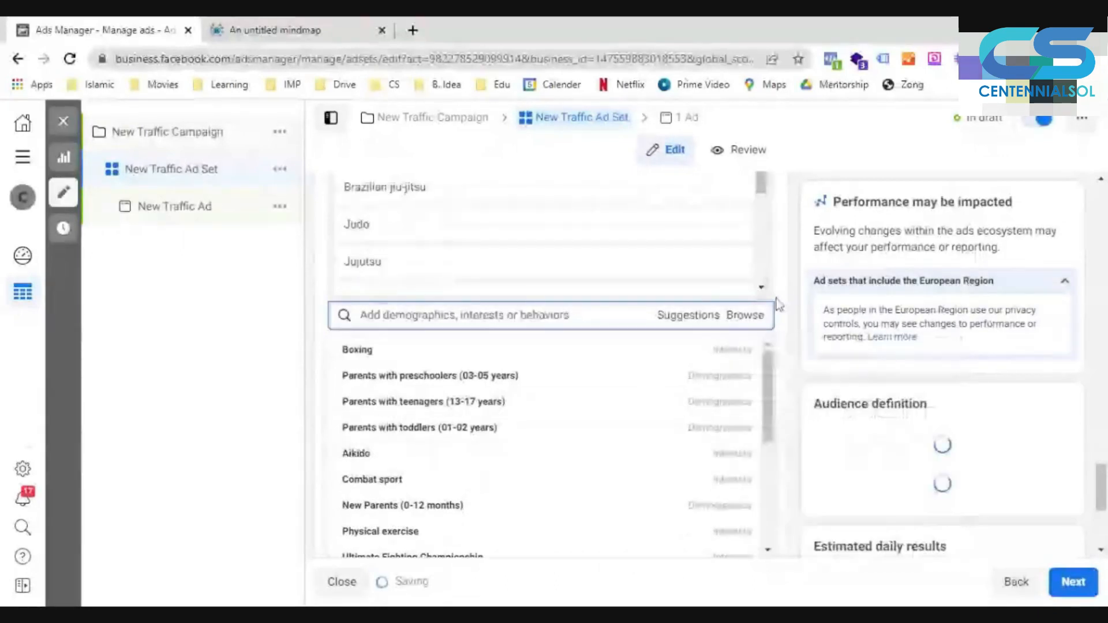
left_click(772, 356)
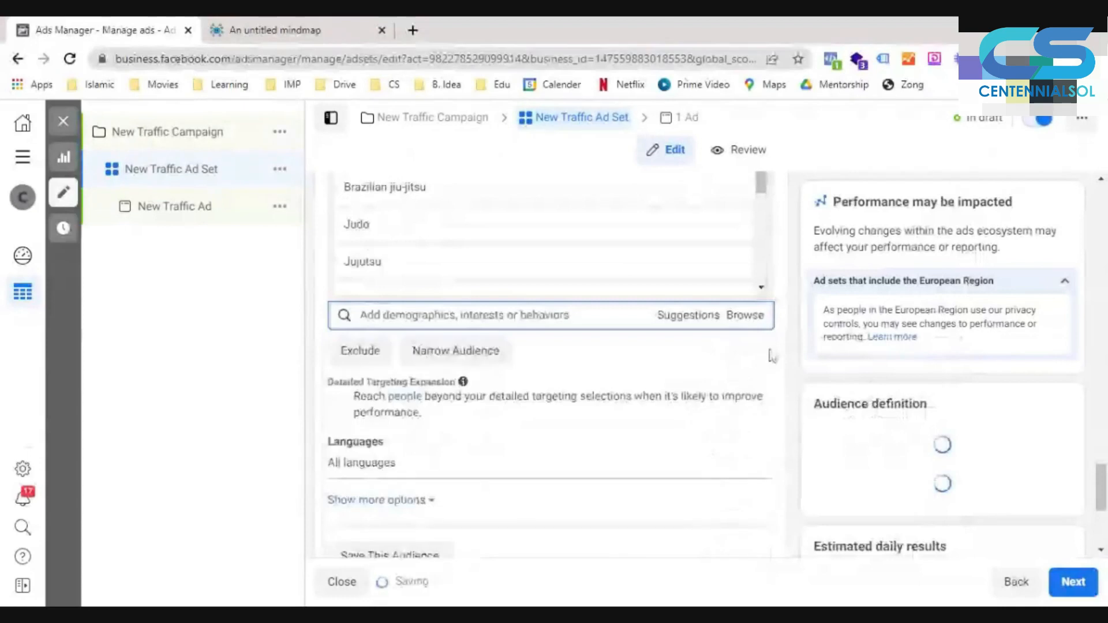
- Remove the whole Additional interests category from the include group, keeping the two parent demographics
scroll(750, 324, "up", 3)
mouse_move(700, 315)
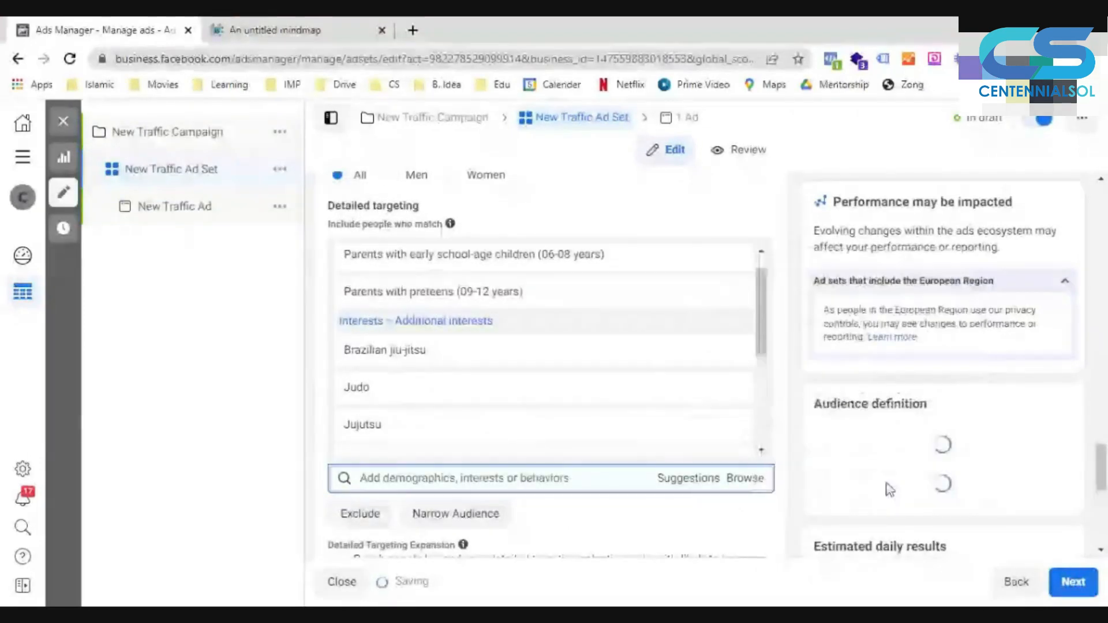
mouse_move(730, 400)
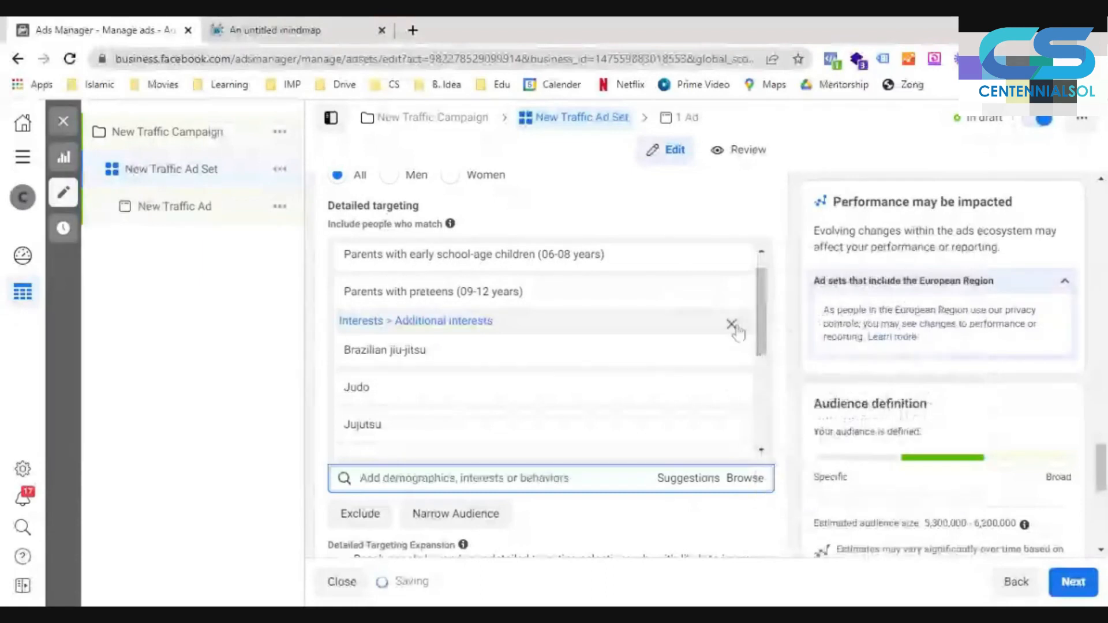
left_click(732, 324)
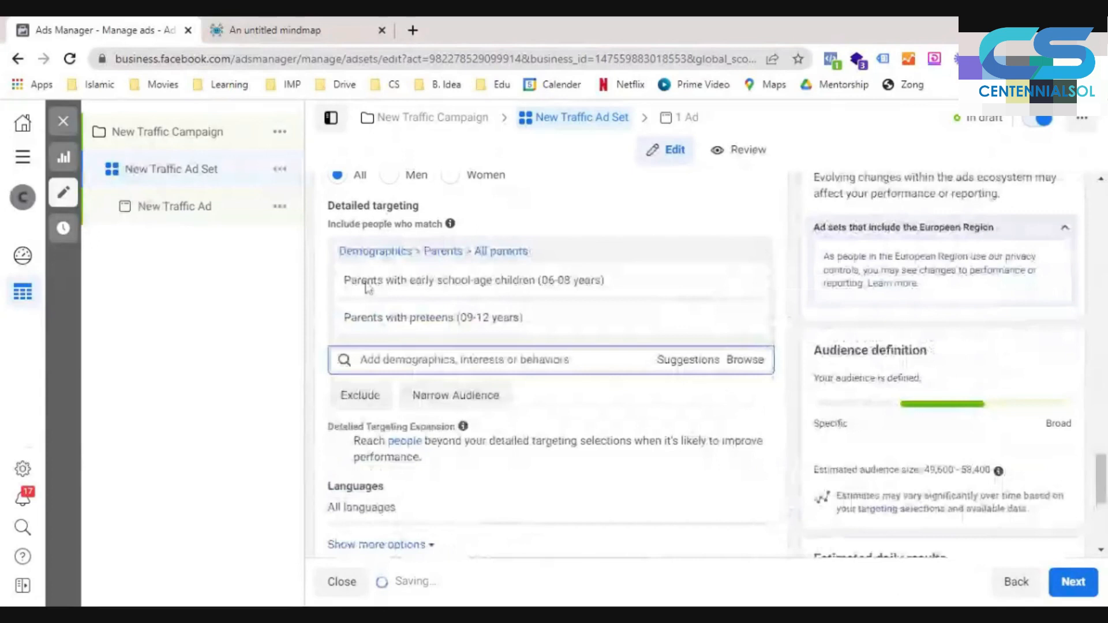
- Narrow the parent audience to people who must also match the Karate interest
left_click(455, 394)
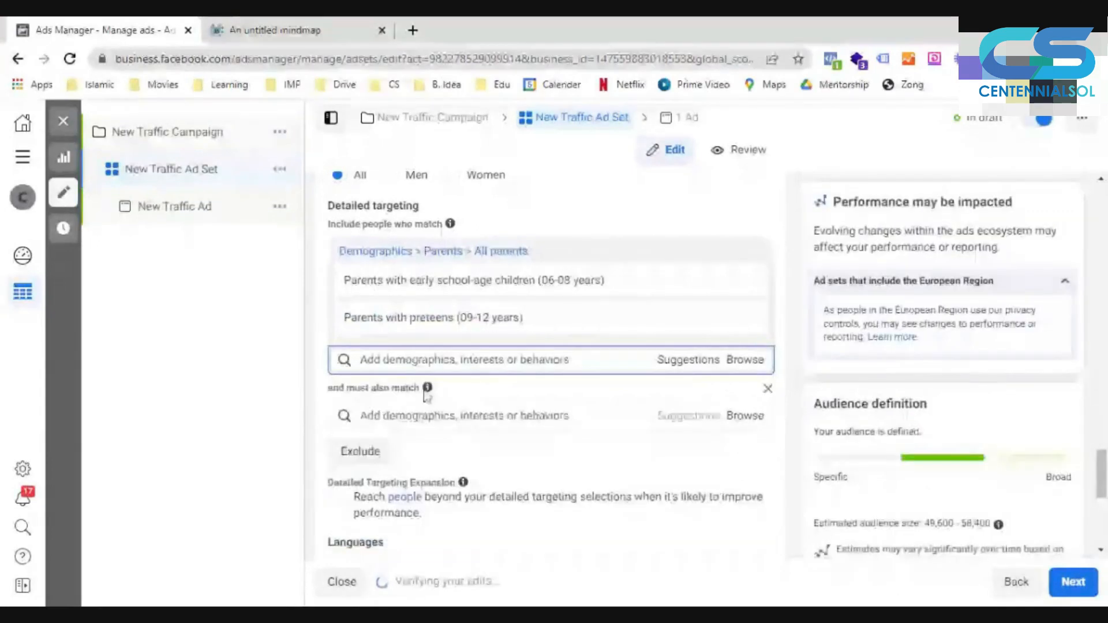
left_click(400, 419)
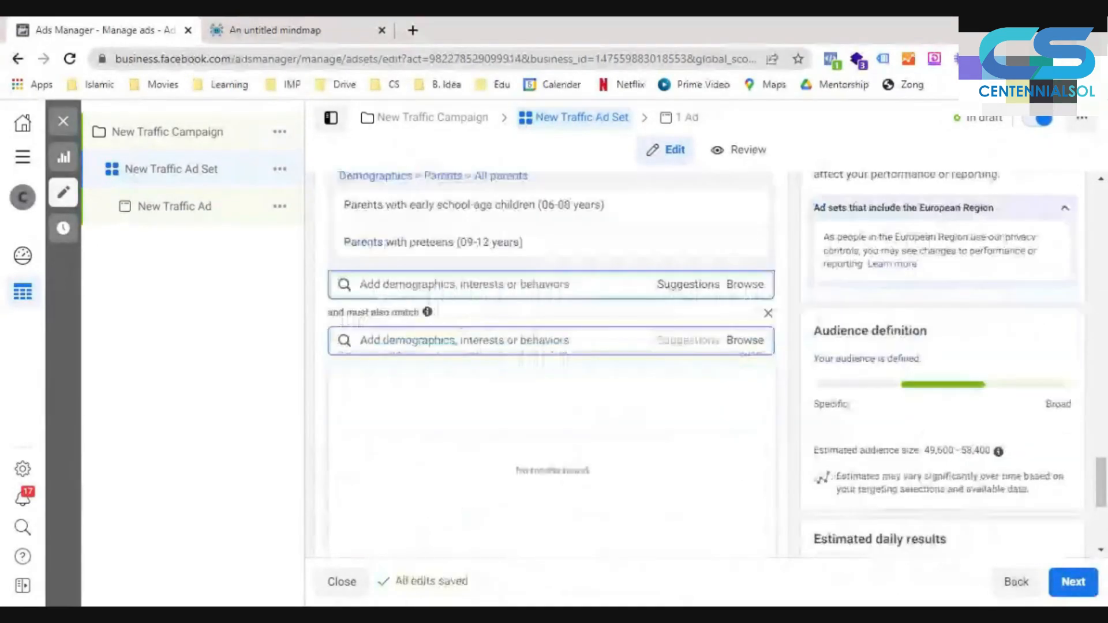
type("kara")
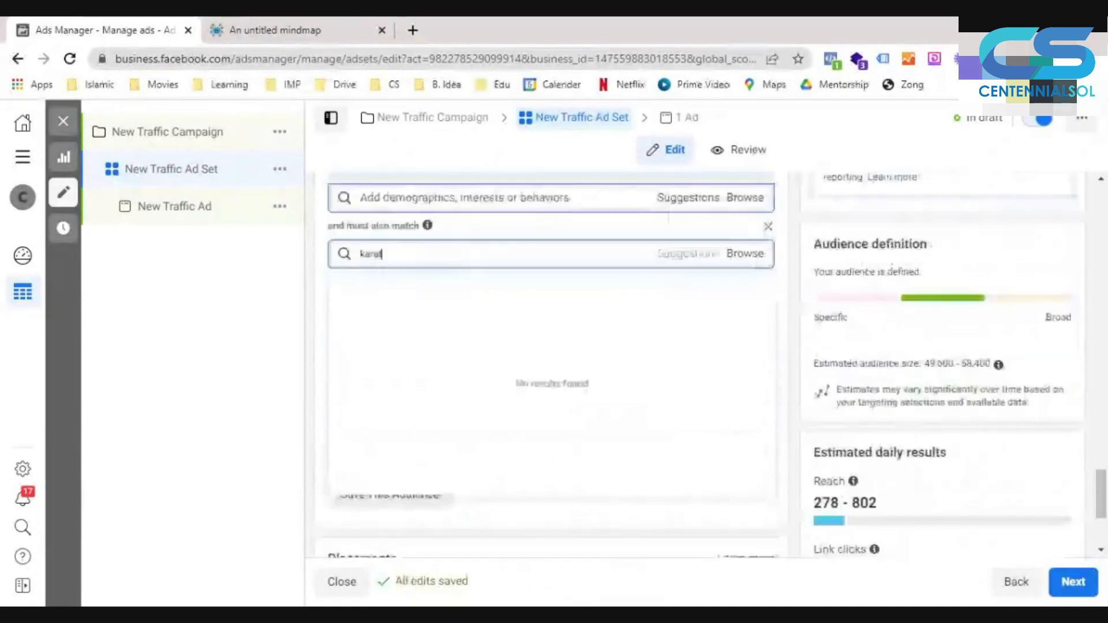
type("te")
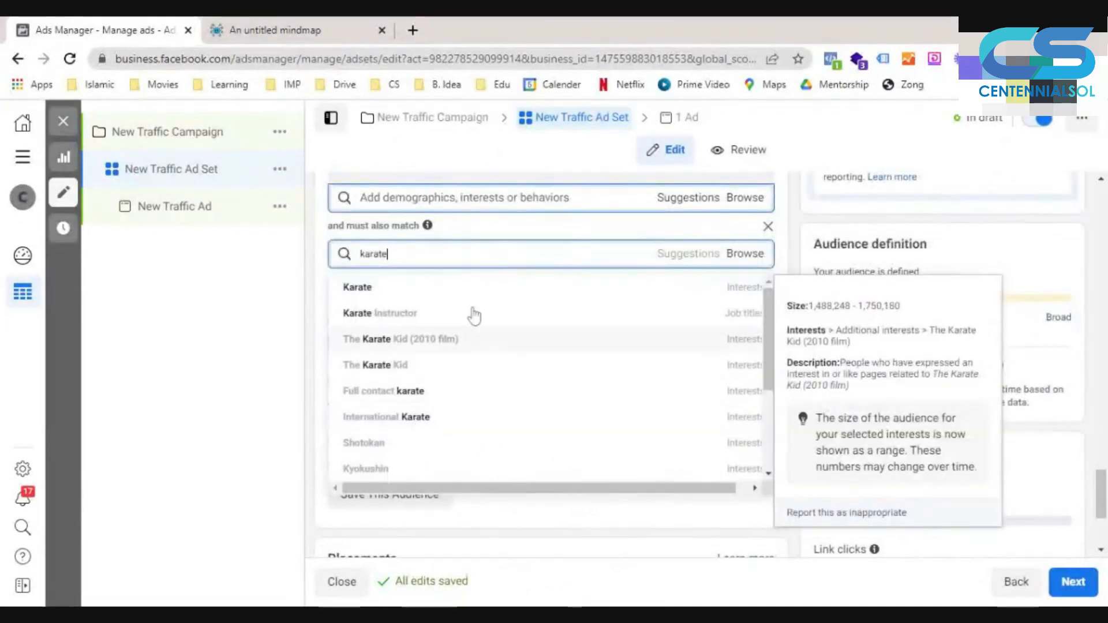
left_click(449, 285)
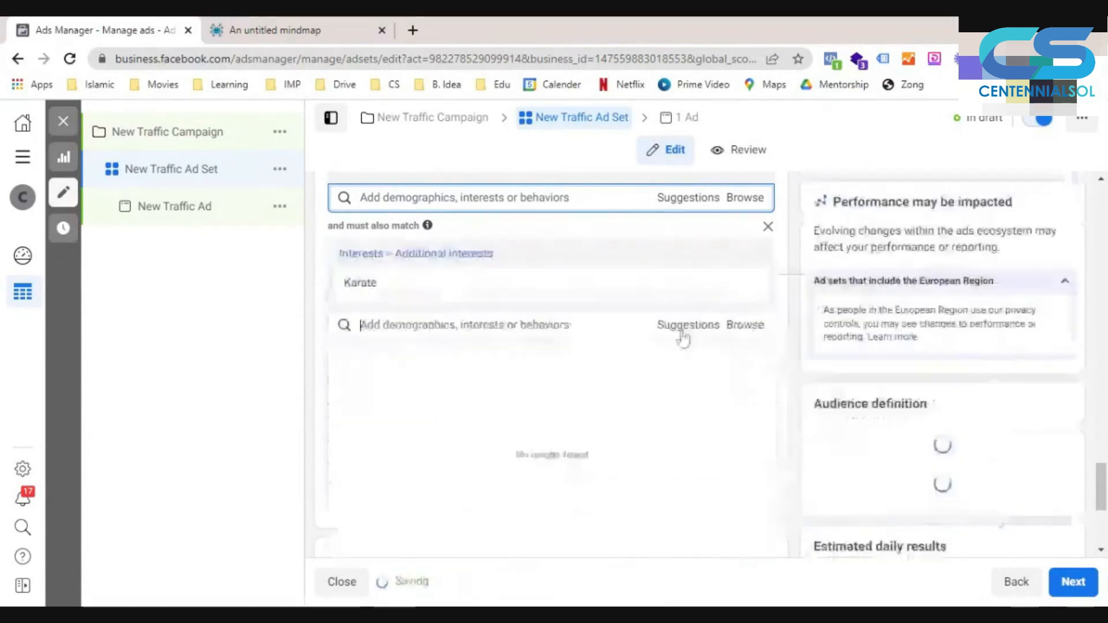
- Add Martial arts, Mixed martial arts, Judo, Jujutsu, Kickboxing and Muay Thai to the narrowing condition alongside Karate
left_click(621, 369)
left_click(586, 436)
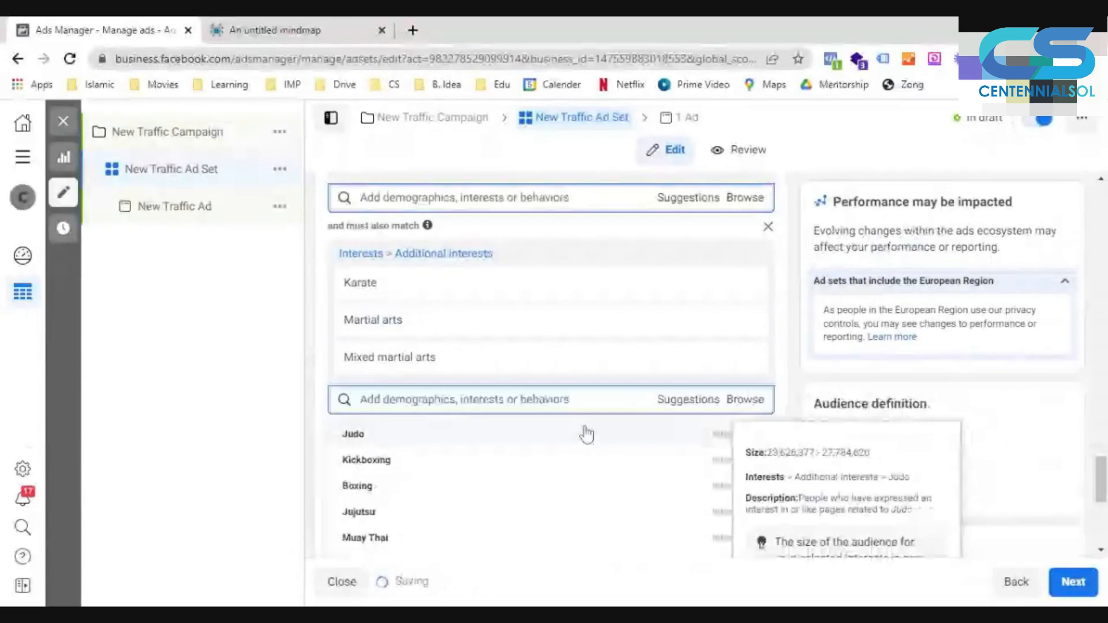
left_click(586, 436)
scroll(799, 386, "down", 3)
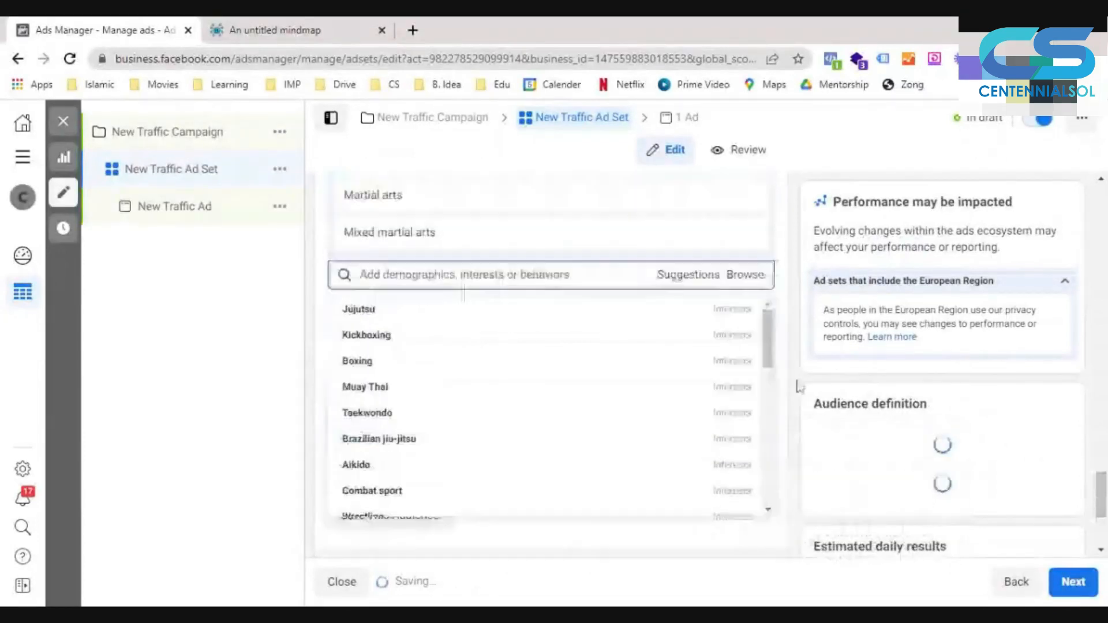
left_click(594, 317)
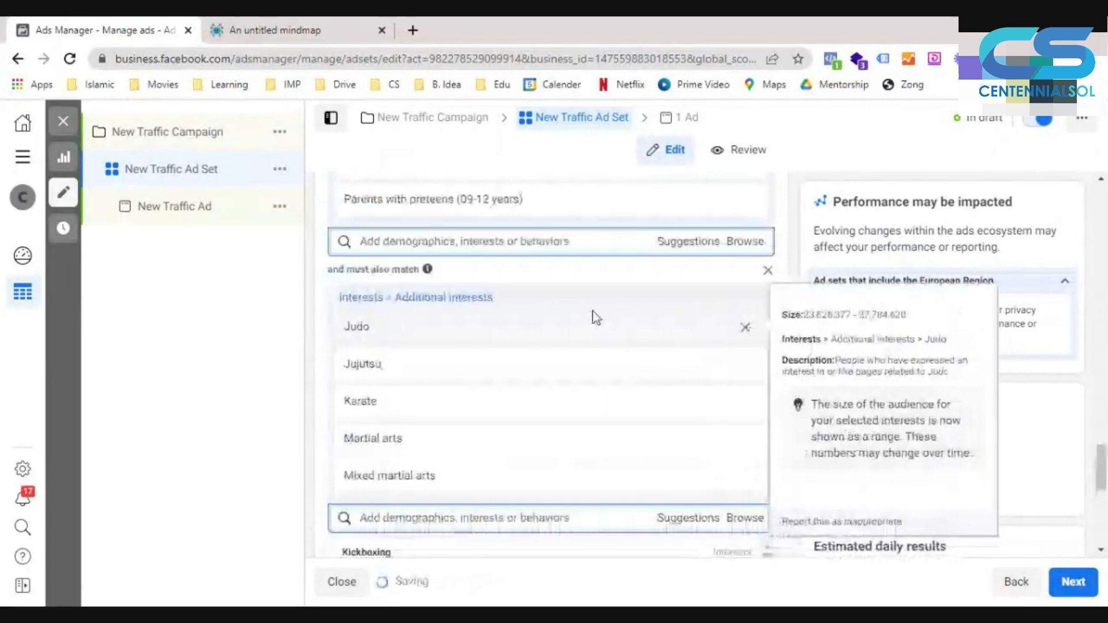
scroll(633, 495, "down", 3)
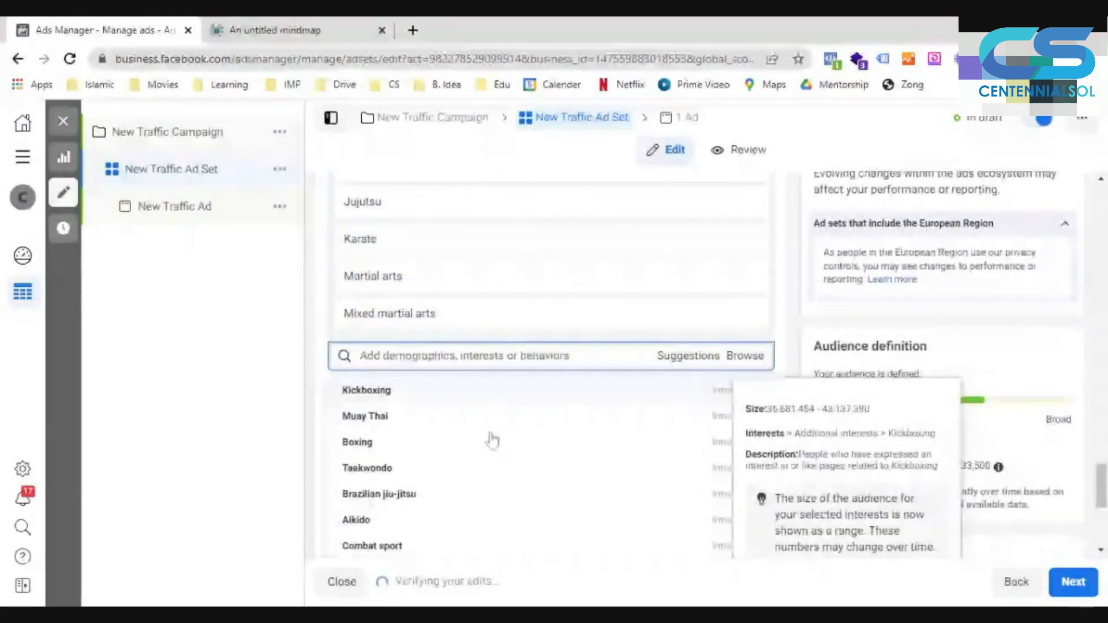
left_click(491, 437)
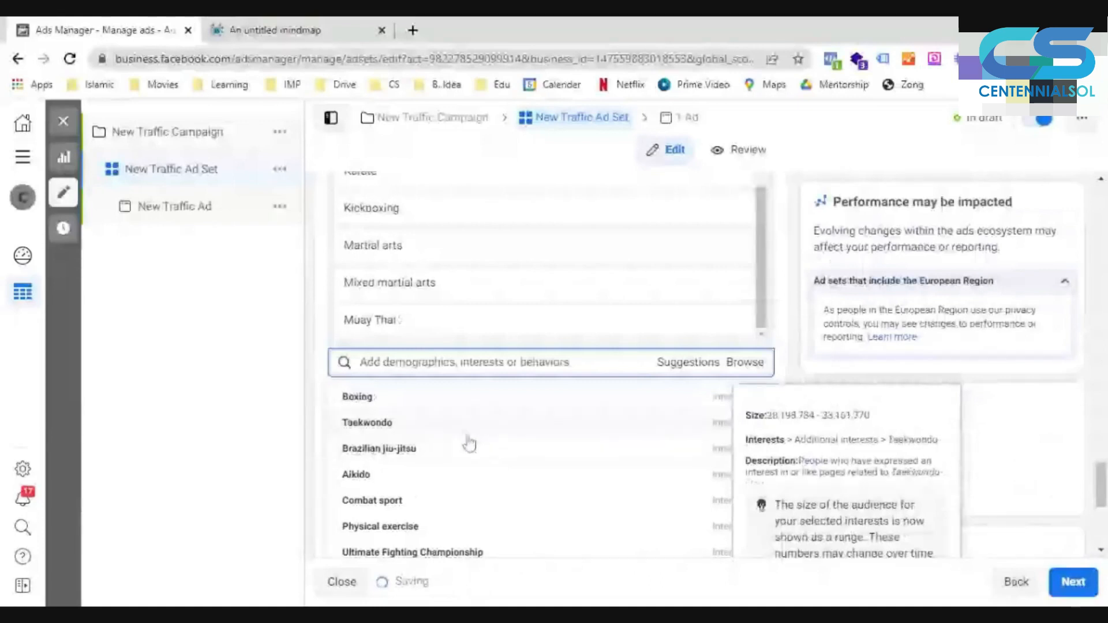
- Add Taekwondo, Brazilian jiu-jitsu and Ultimate Fighting Championship to the must-also-match condition and close the suggestions
left_click(468, 437)
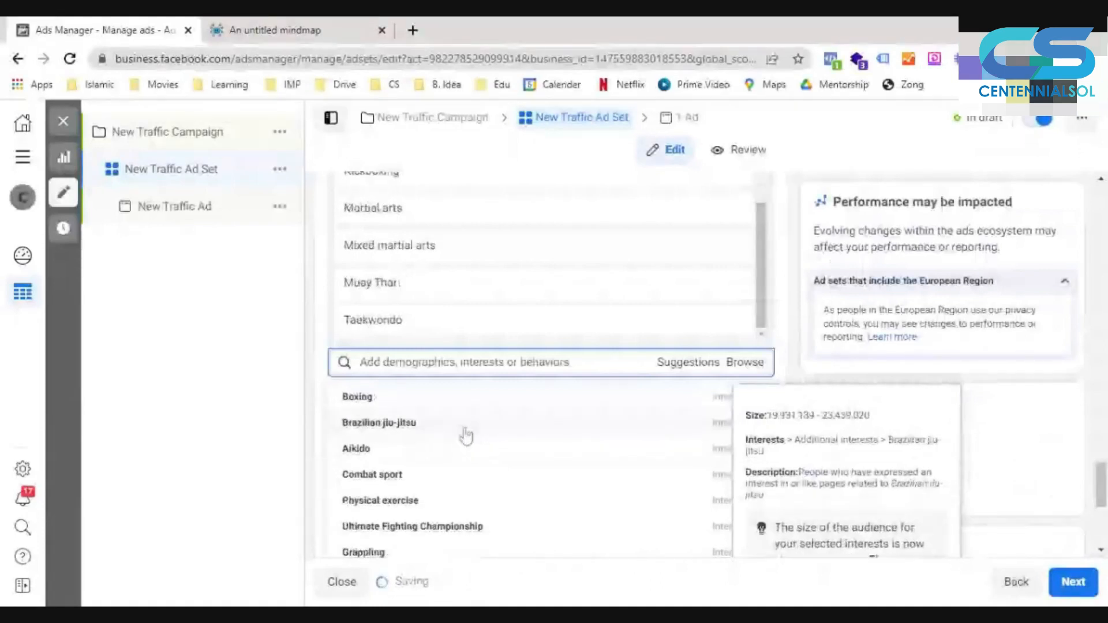
left_click(467, 437)
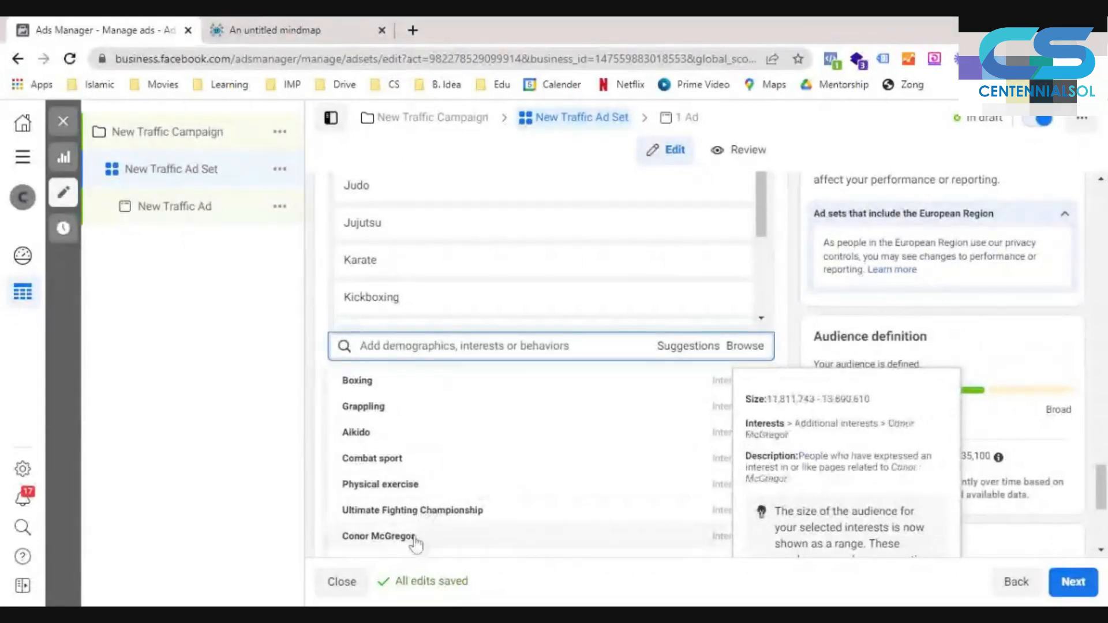
left_click(474, 521)
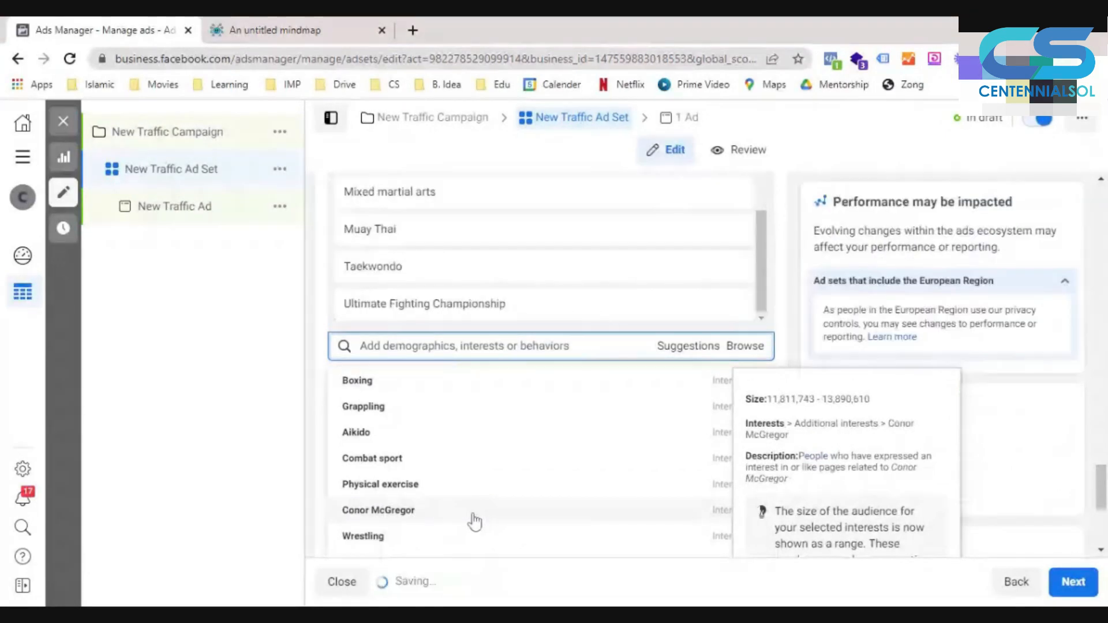
left_click(789, 309)
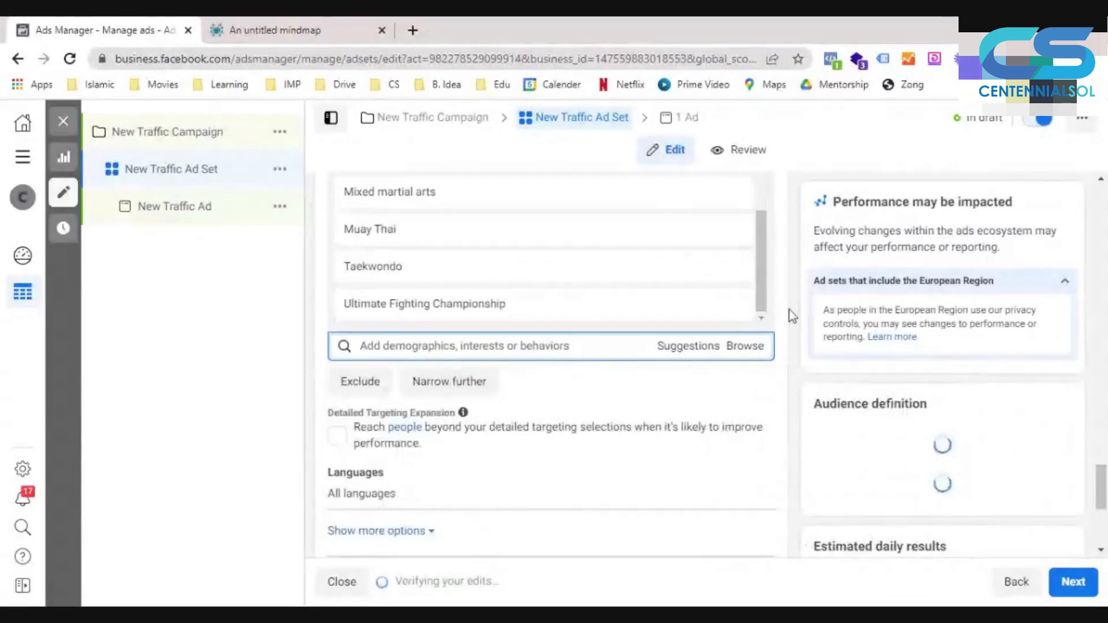
- Review the two parent demographics against the must-also-match martial arts interests and the audience definition
scroll(795, 369, "up", 5)
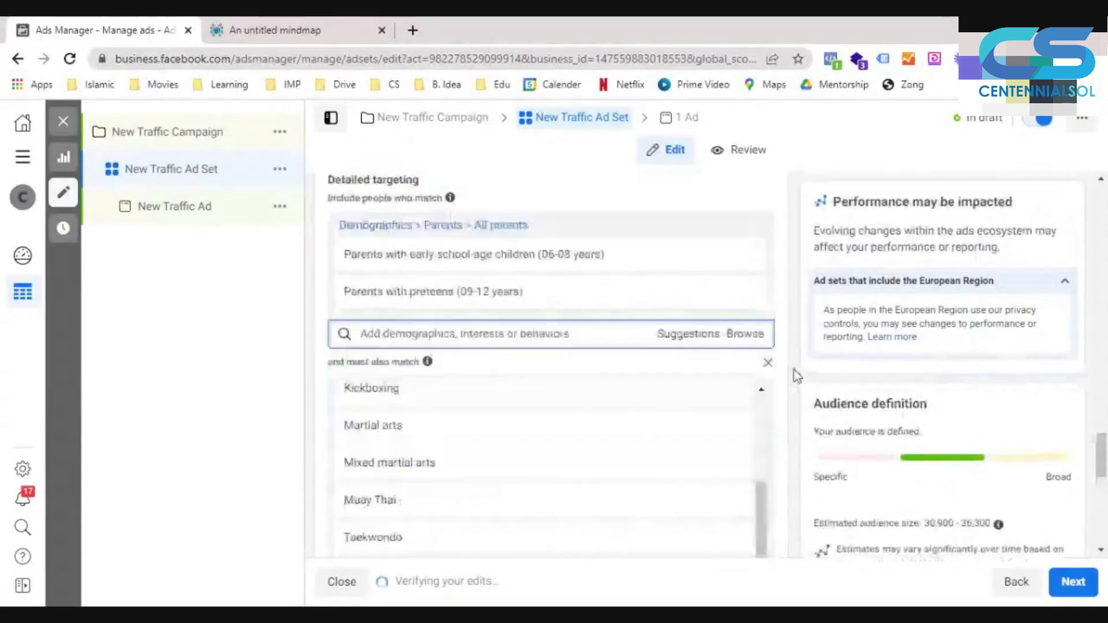
scroll(794, 374, "down", 1)
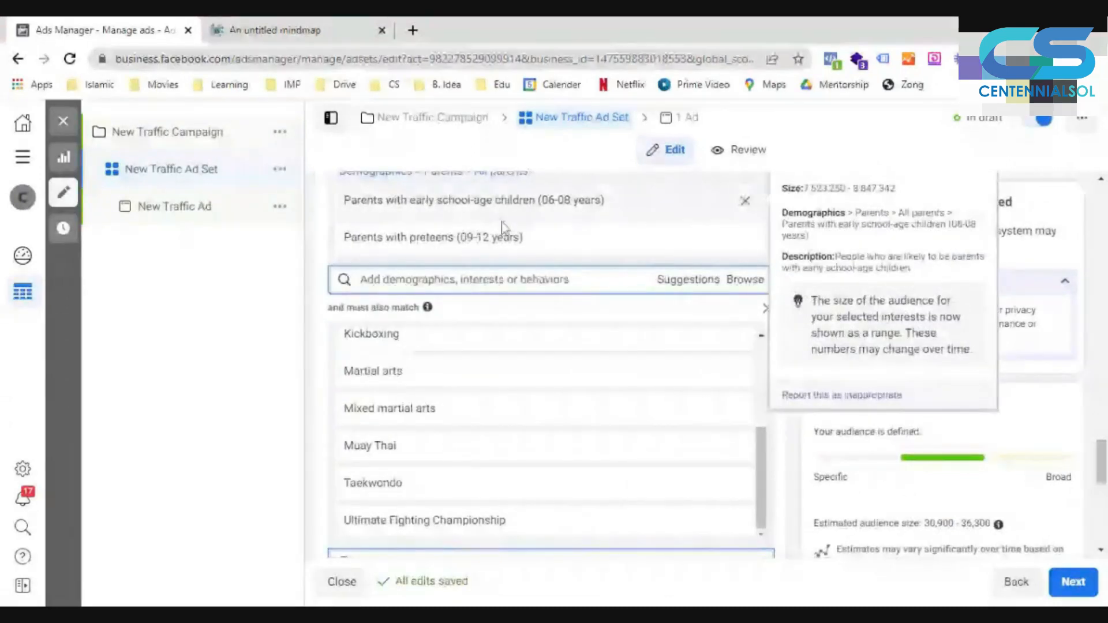
scroll(448, 432, "down", 2)
scroll(448, 432, "up", 1)
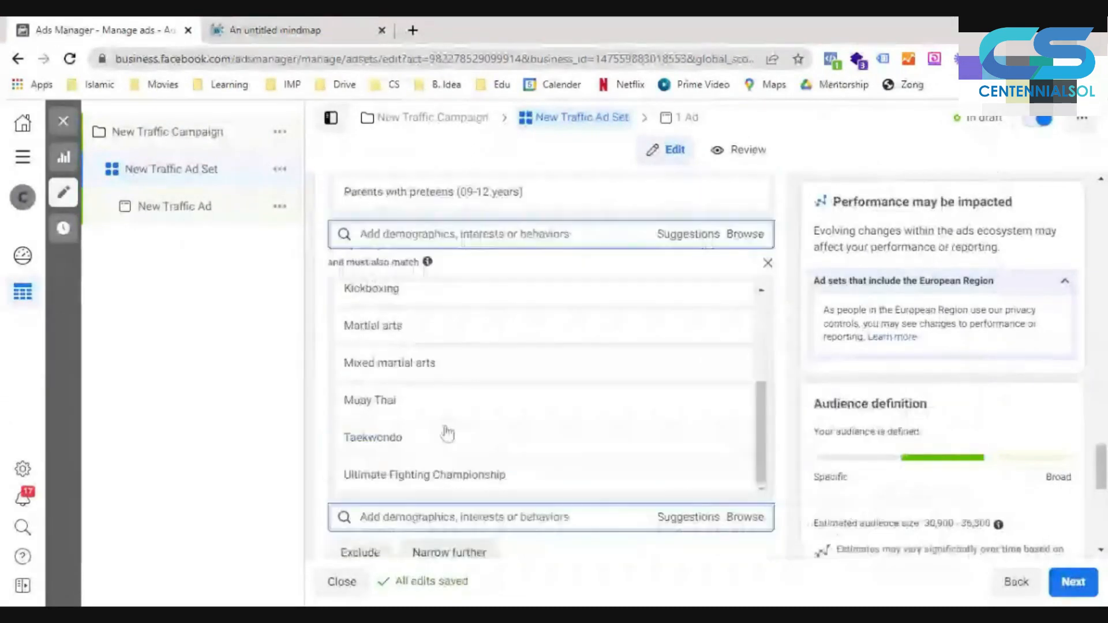
scroll(529, 490, "up", 2)
scroll(550, 453, "down", 1)
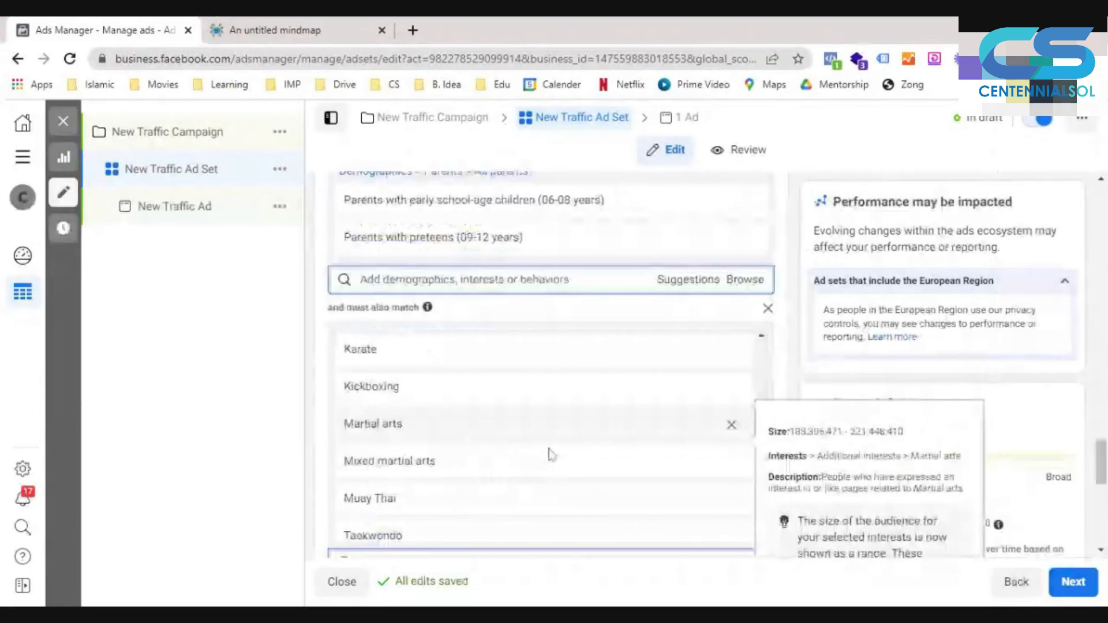
scroll(549, 453, "down", 1)
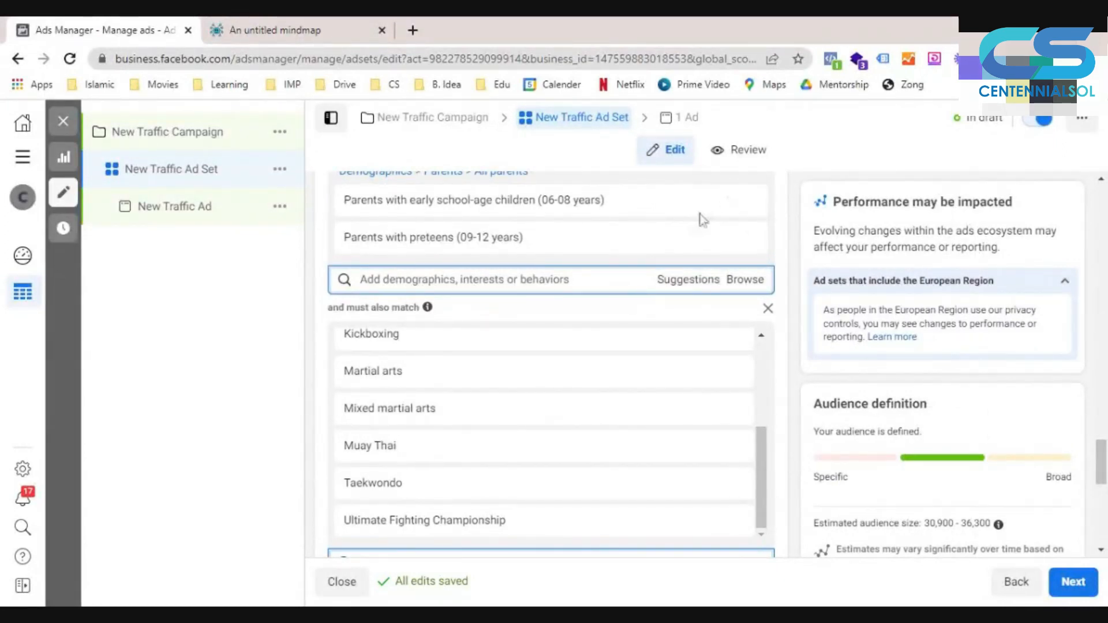
mouse_move(811, 380)
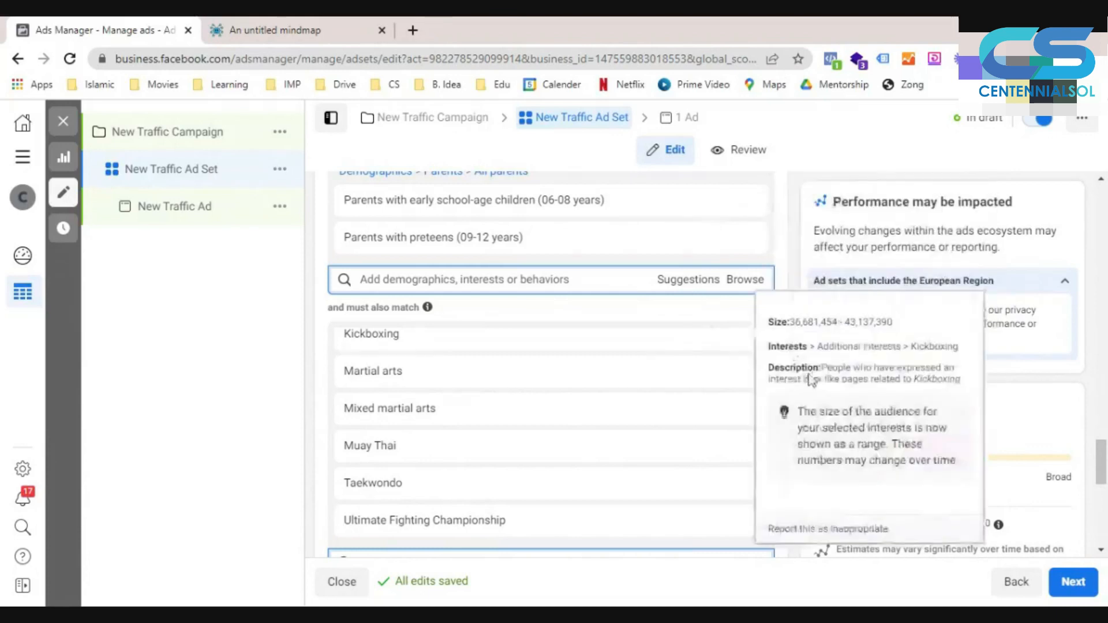
scroll(791, 304, "down", 2)
scroll(796, 323, "down", 1)
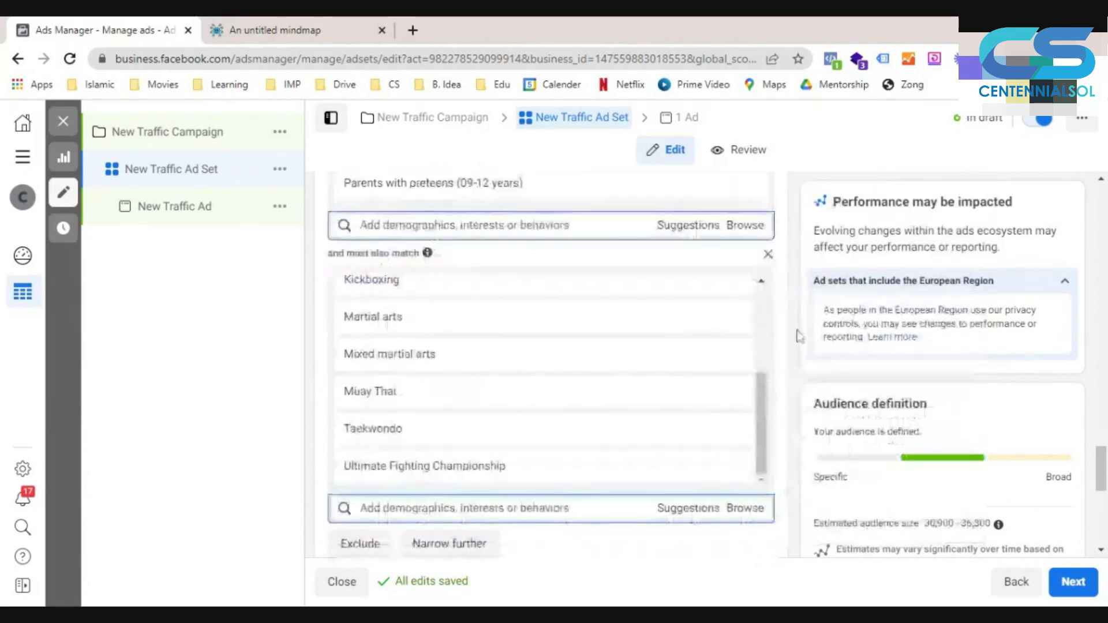
scroll(799, 335, "up", 4)
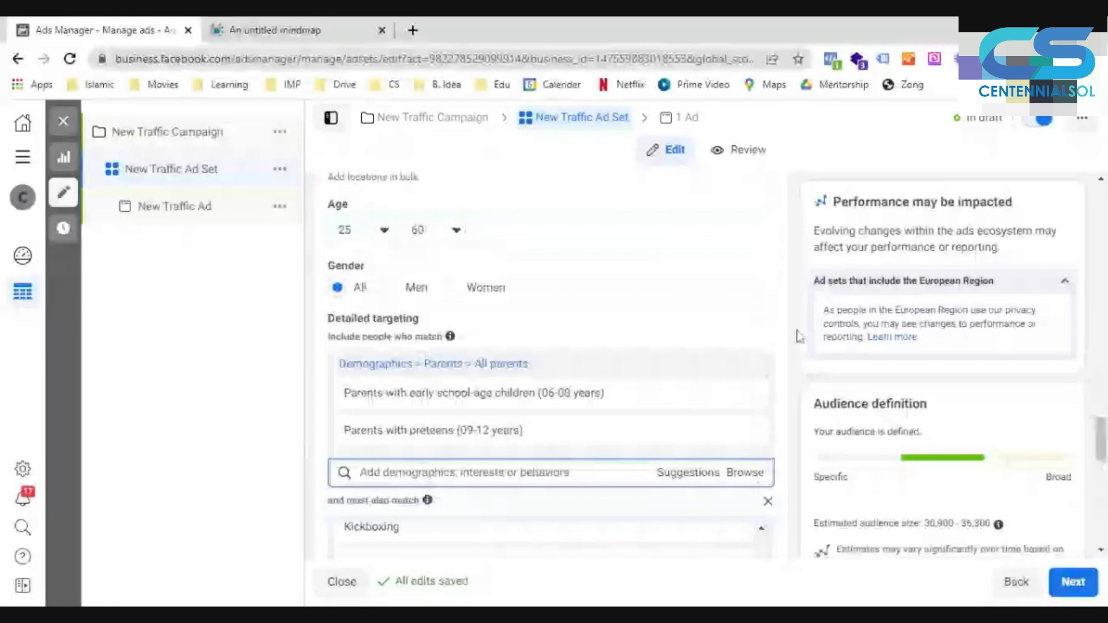
- Remove the whole must-also-match condition and clear the parent demographics from the detailed targeting
scroll(798, 336, "down", 3)
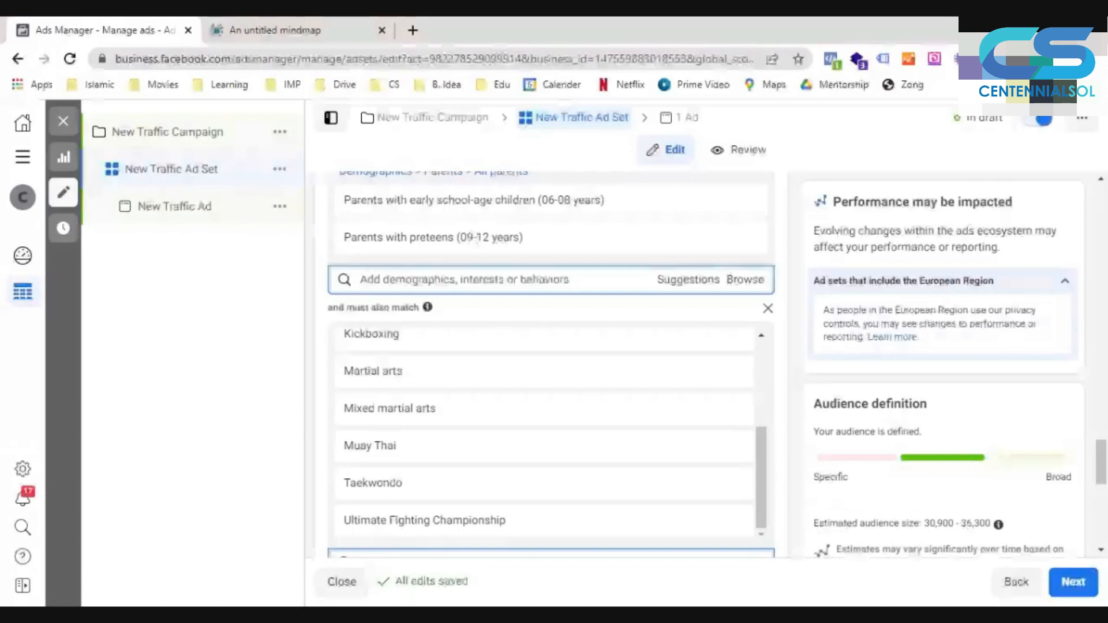
left_click(768, 309)
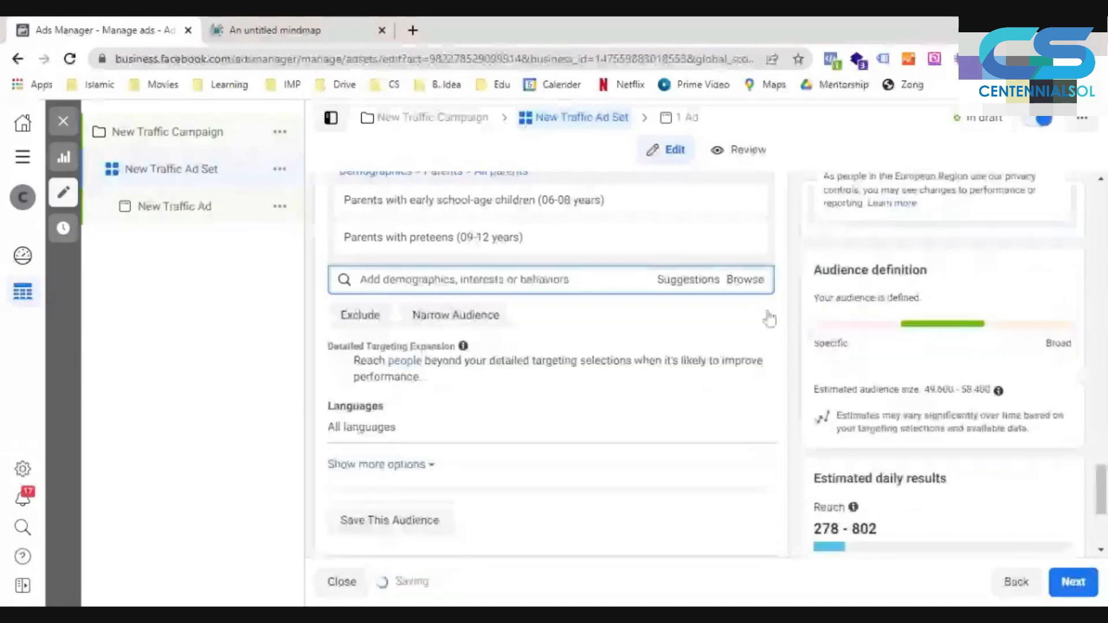
scroll(798, 366, "up", 2)
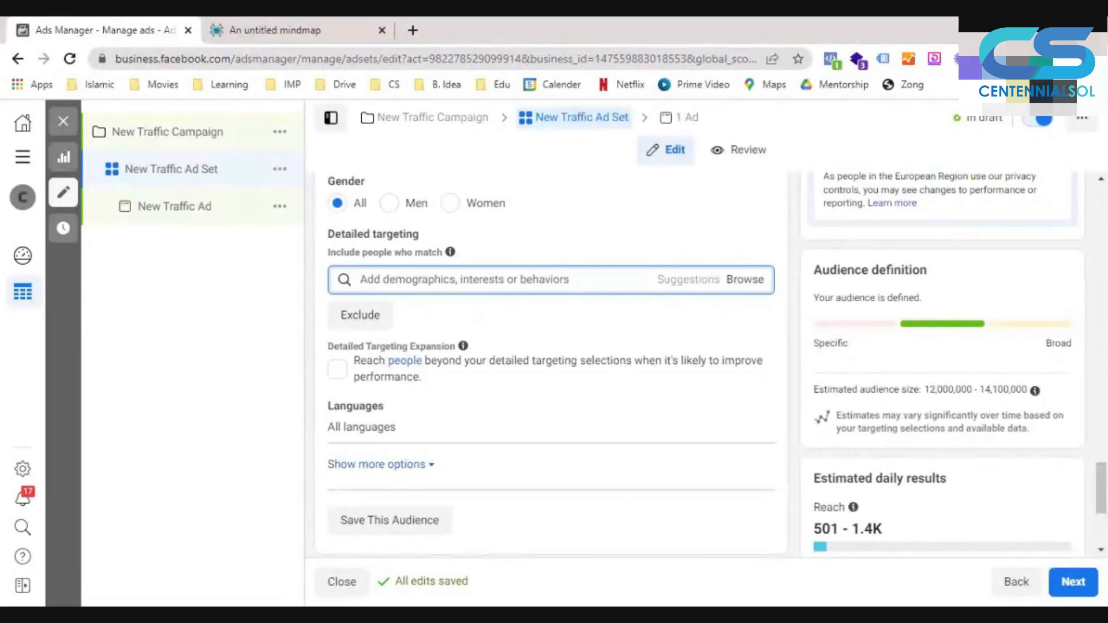
- Search detailed targeting for "small business" and include the Small business owners behavior
mouse_move(769, 424)
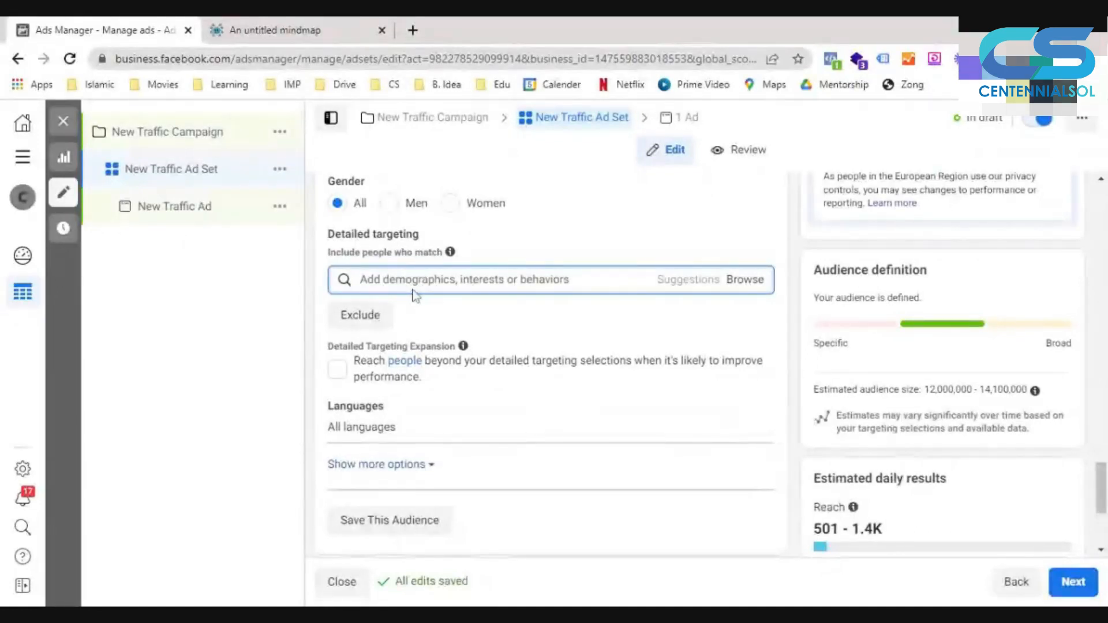
type("small business")
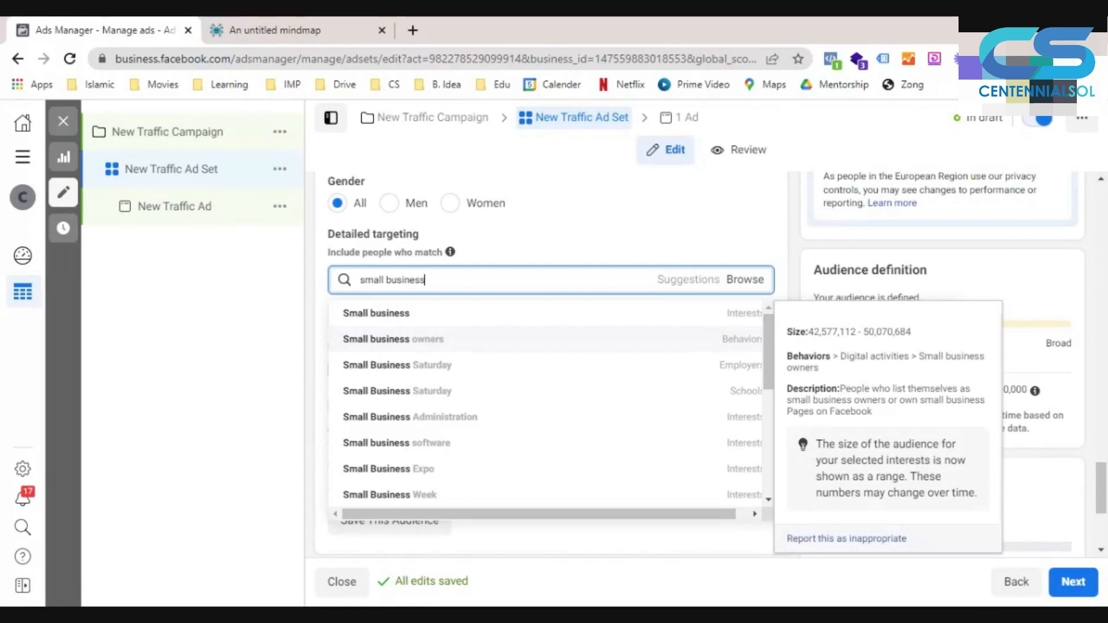
left_click(445, 348)
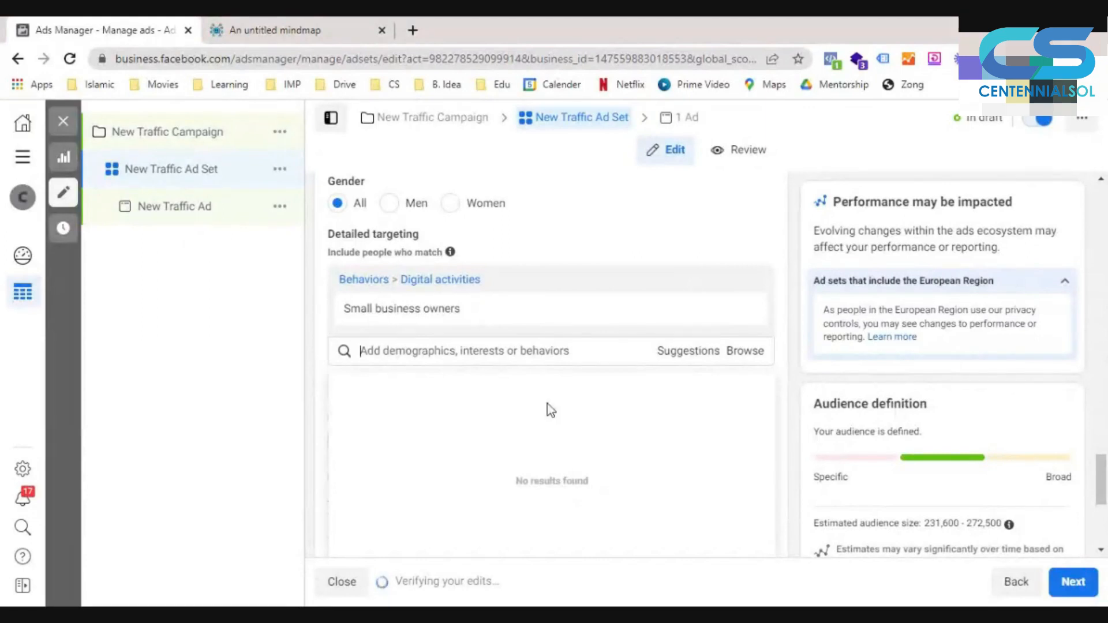
- Add the suggested job titles Business Owner, Owner and CEO, Owner/Managing Director, and Co-Founder and COO to the include group
scroll(548, 405, "down", 1)
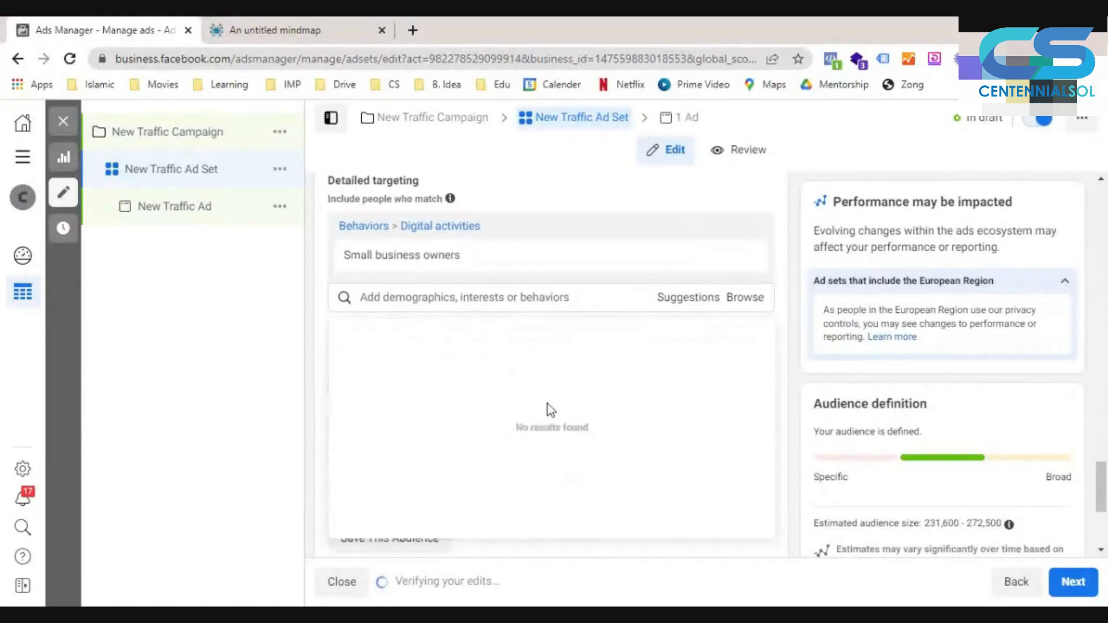
left_click(681, 301)
mouse_move(505, 342)
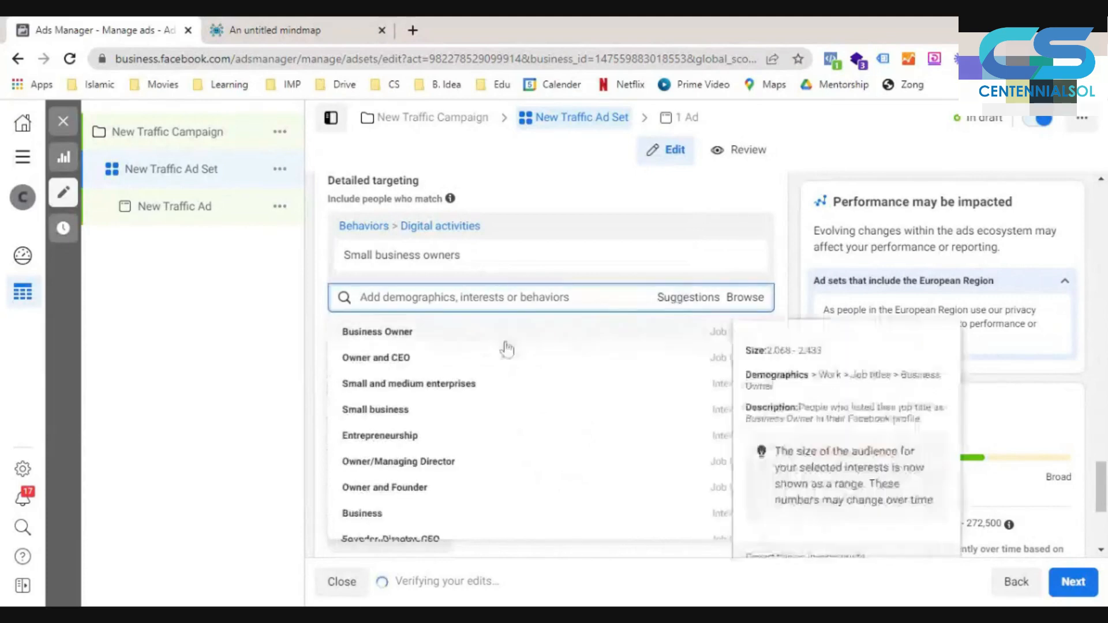
left_click(427, 342)
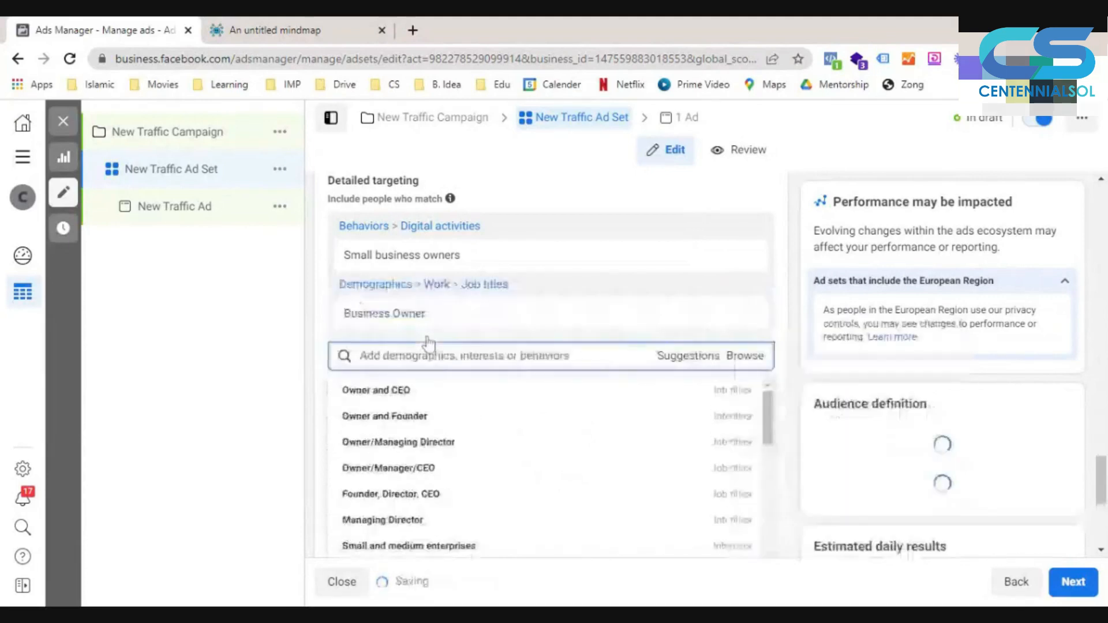
left_click(418, 398)
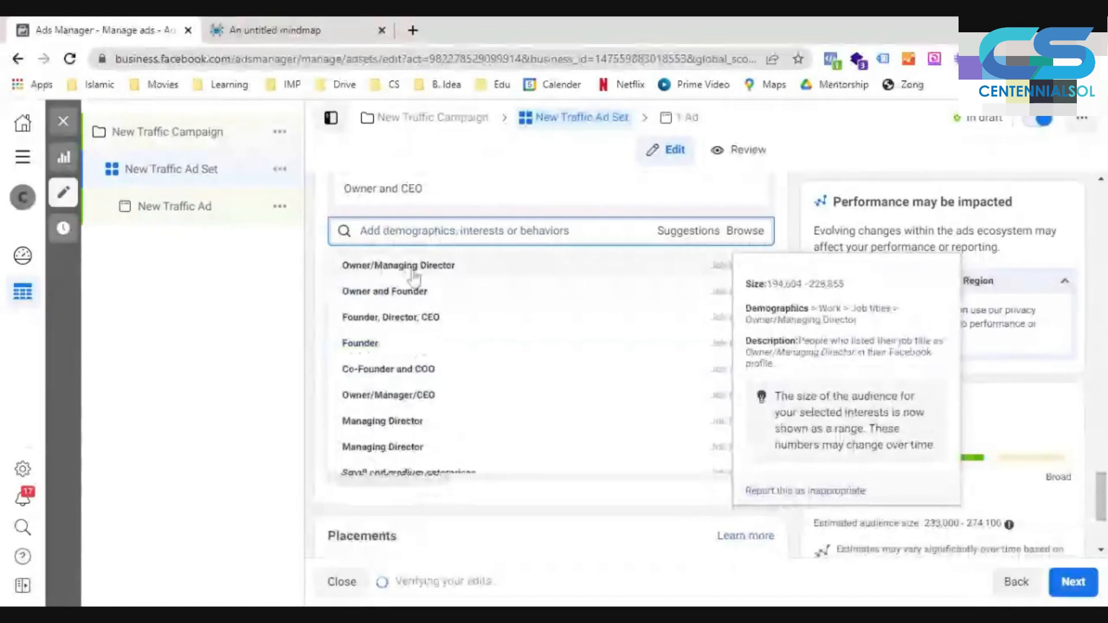
left_click(413, 269)
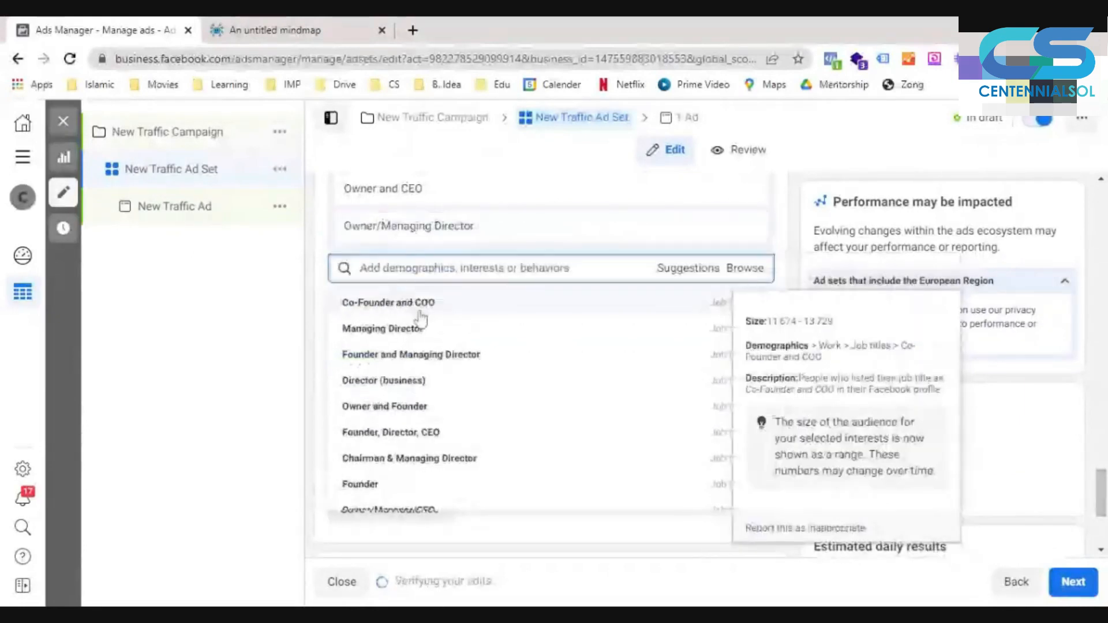
left_click(419, 311)
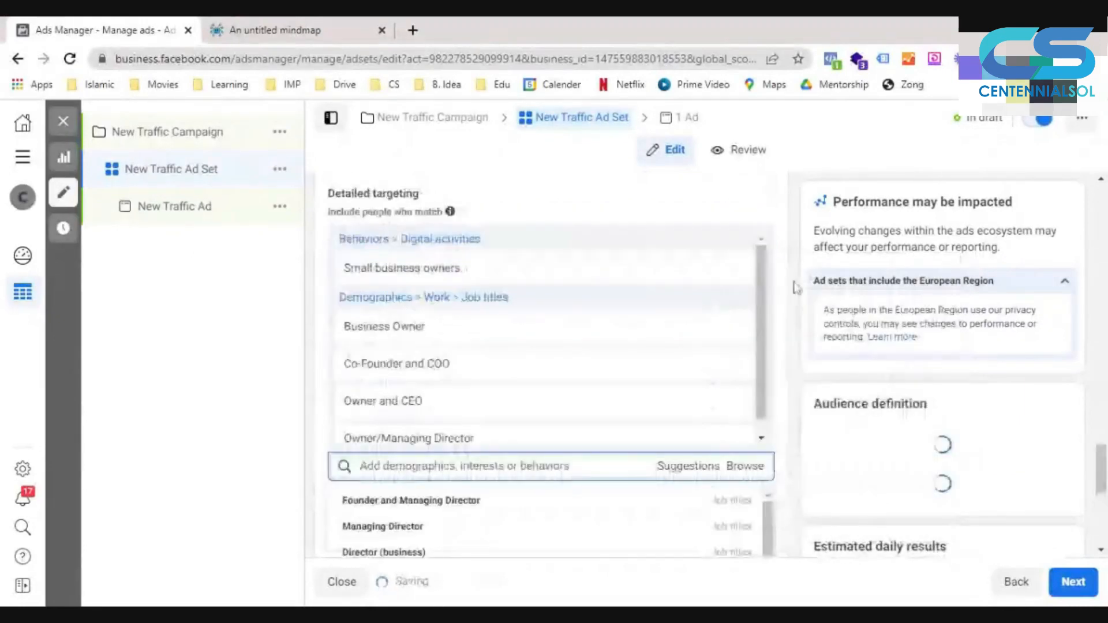
- Add the job titles Founder and Managing Director, Chairman & Managing Director, Director (business), Executive director, Managing Director, Owner and Founder, and Founder, Director, CEO
scroll(773, 294, "down", 3)
mouse_move(491, 356)
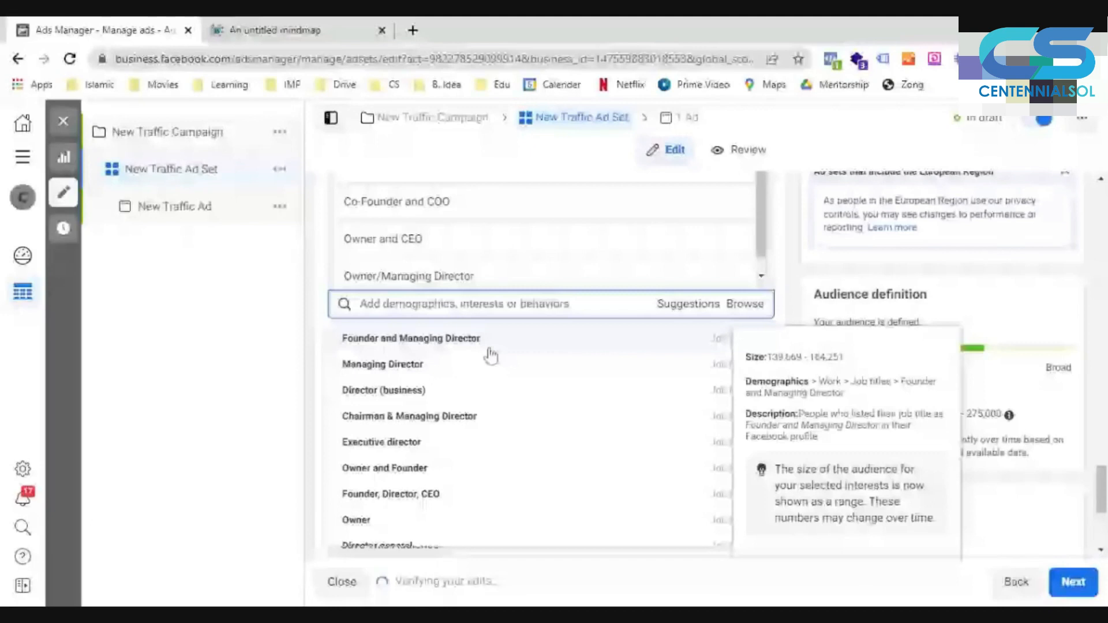
left_click(488, 353)
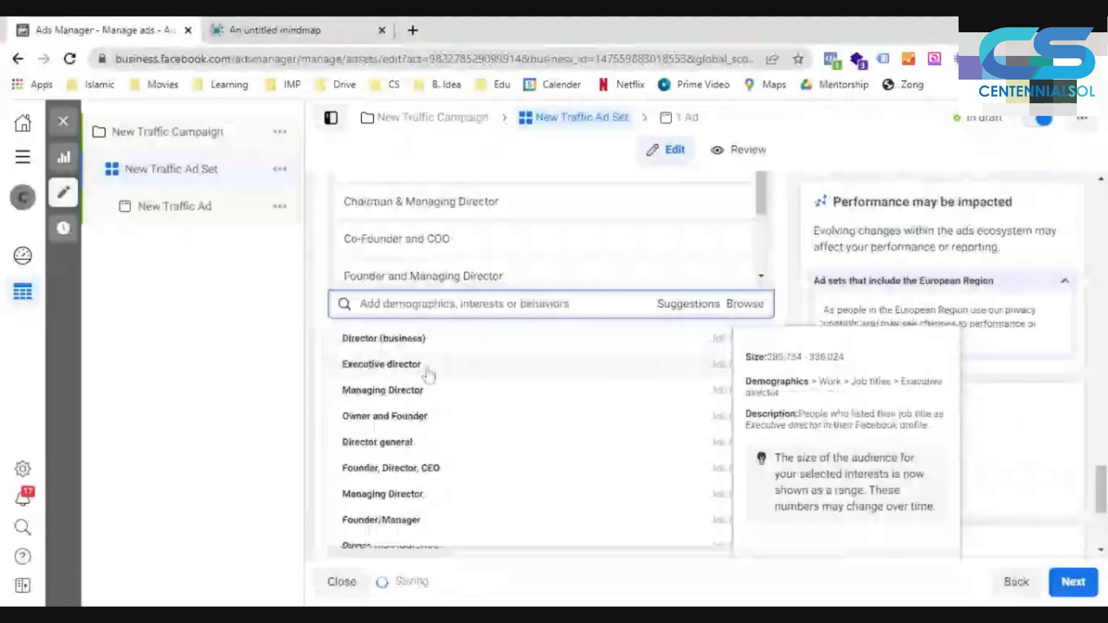
left_click(428, 376)
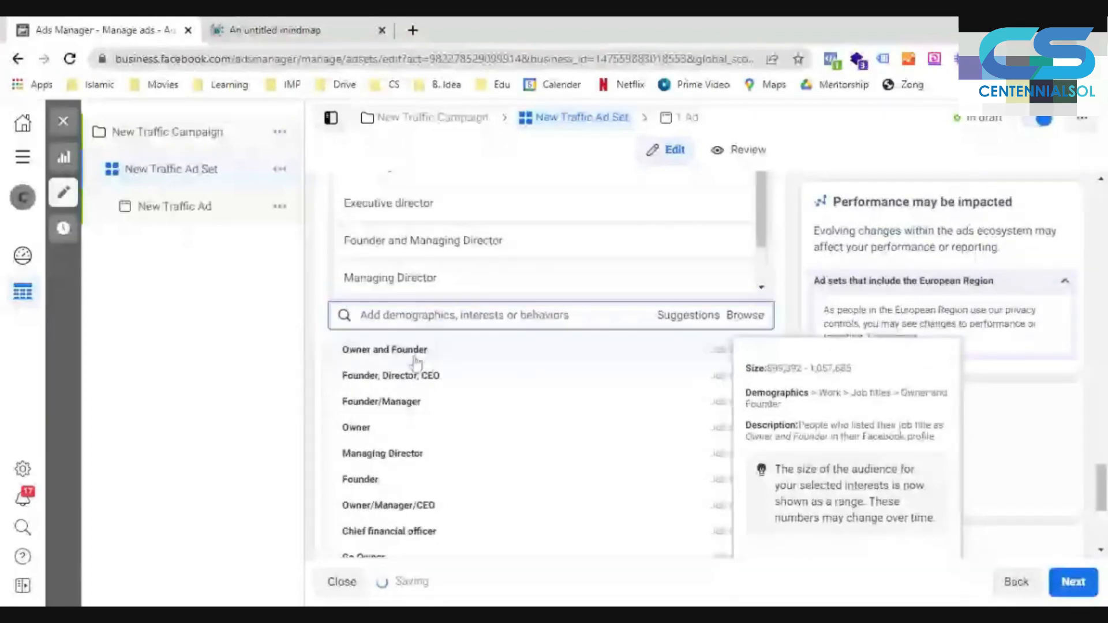
left_click(416, 359)
left_click(415, 358)
scroll(456, 392, "up", 3)
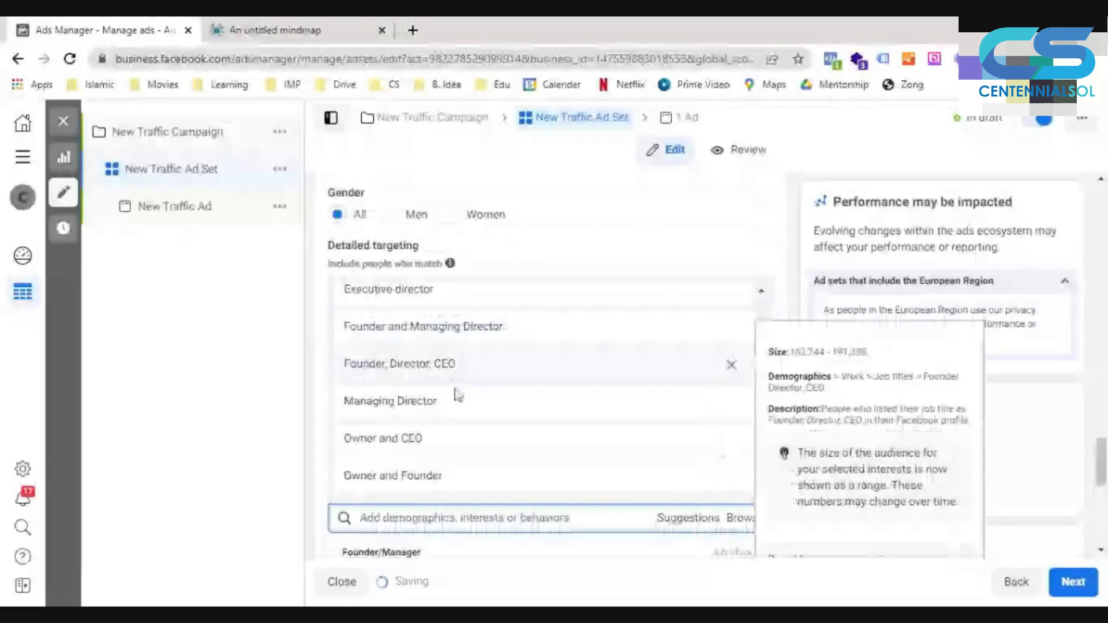
- Add the suggested job titles Founder/Manager, Owner, the second Managing Director entry, and Founder to the include group
scroll(456, 396, "down", 3)
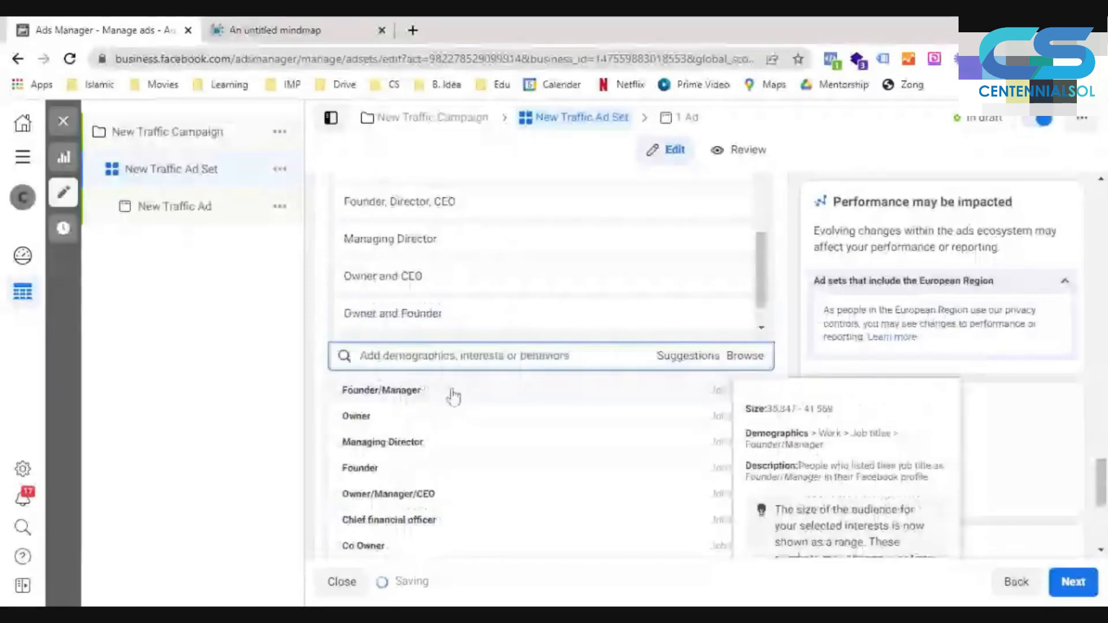
left_click(453, 397)
left_click(442, 401)
left_click(440, 398)
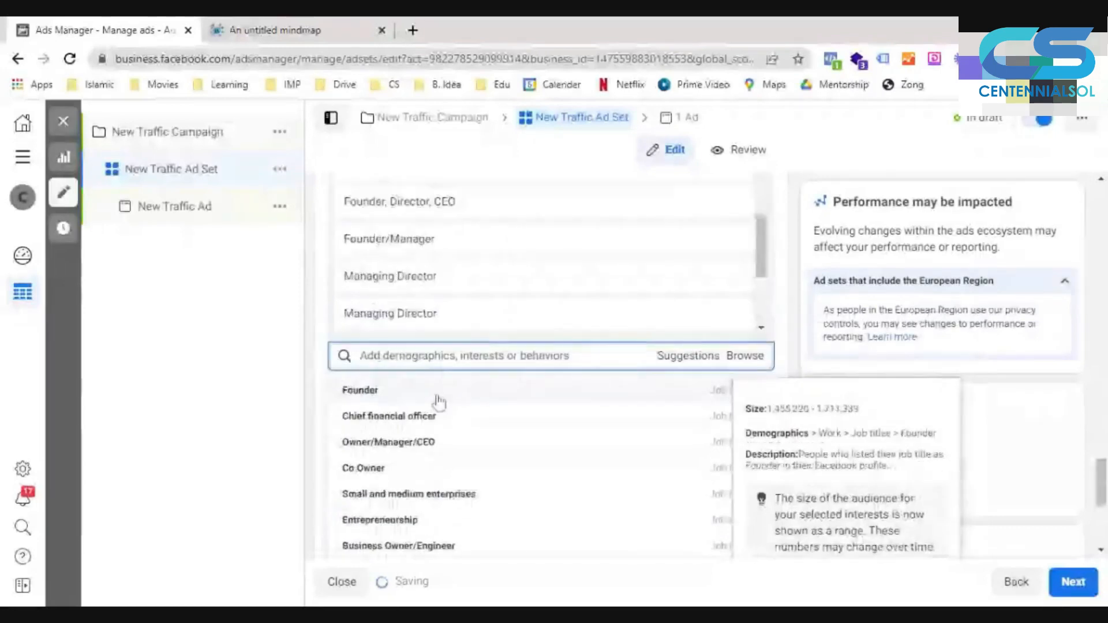
left_click(438, 401)
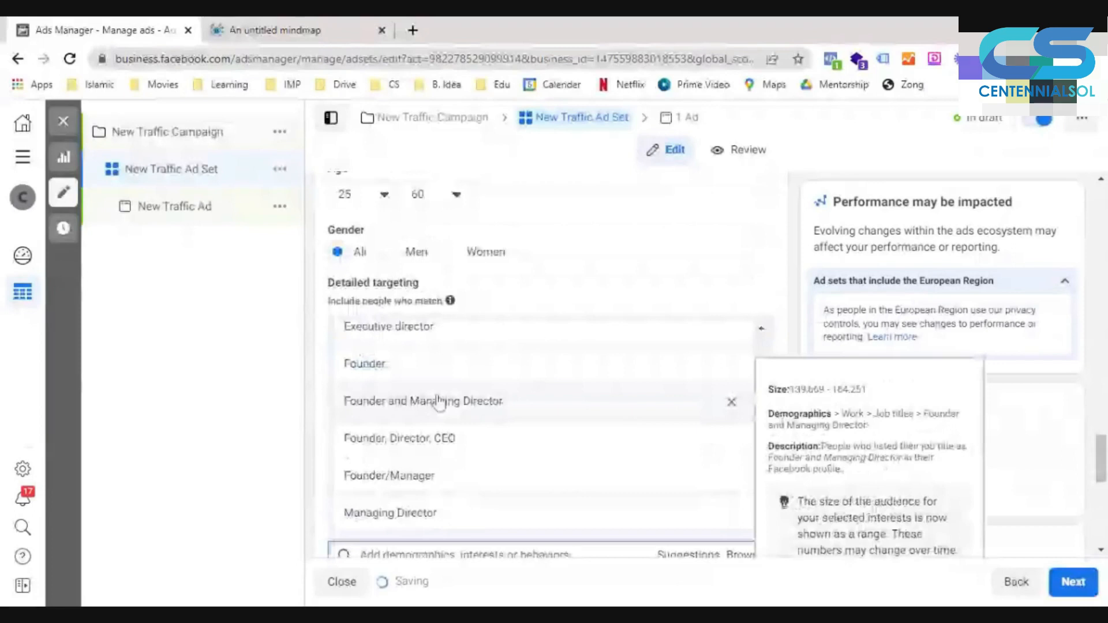
- Add the suggested job titles Chief financial officer and Owner/Manager/CEO to the include group
scroll(789, 432, "down", 3)
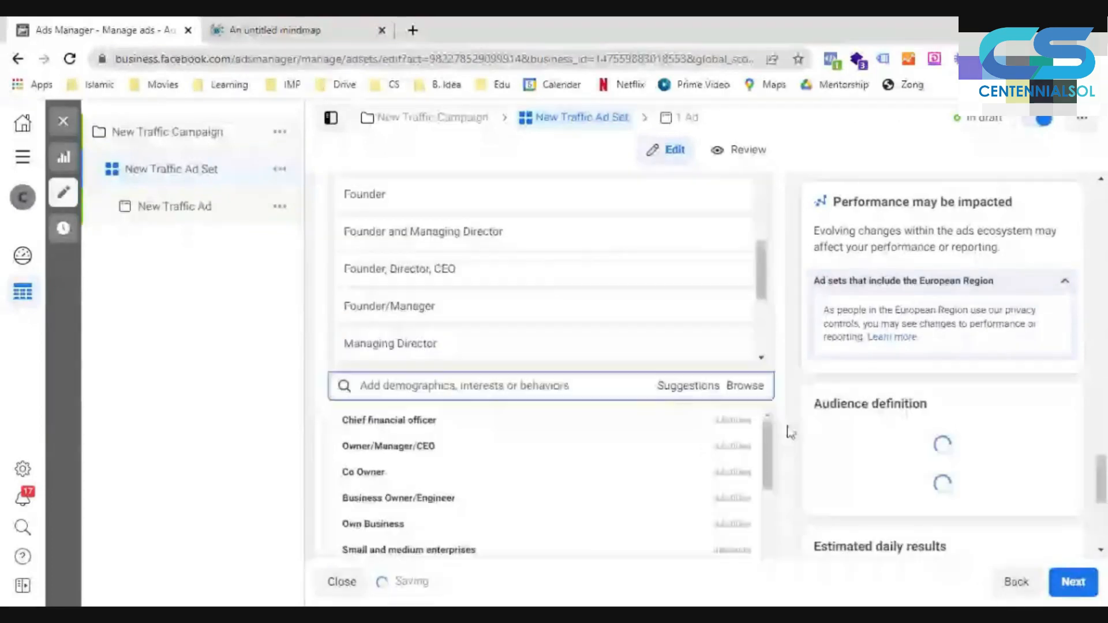
scroll(788, 433, "down", 2)
left_click(478, 322)
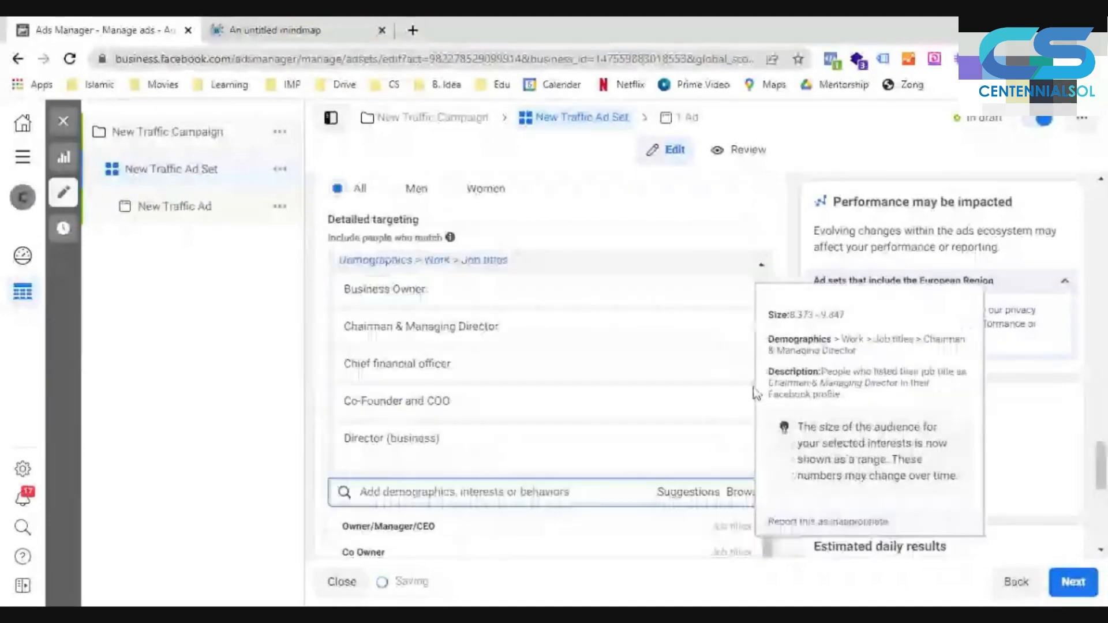
scroll(750, 392, "down", 4)
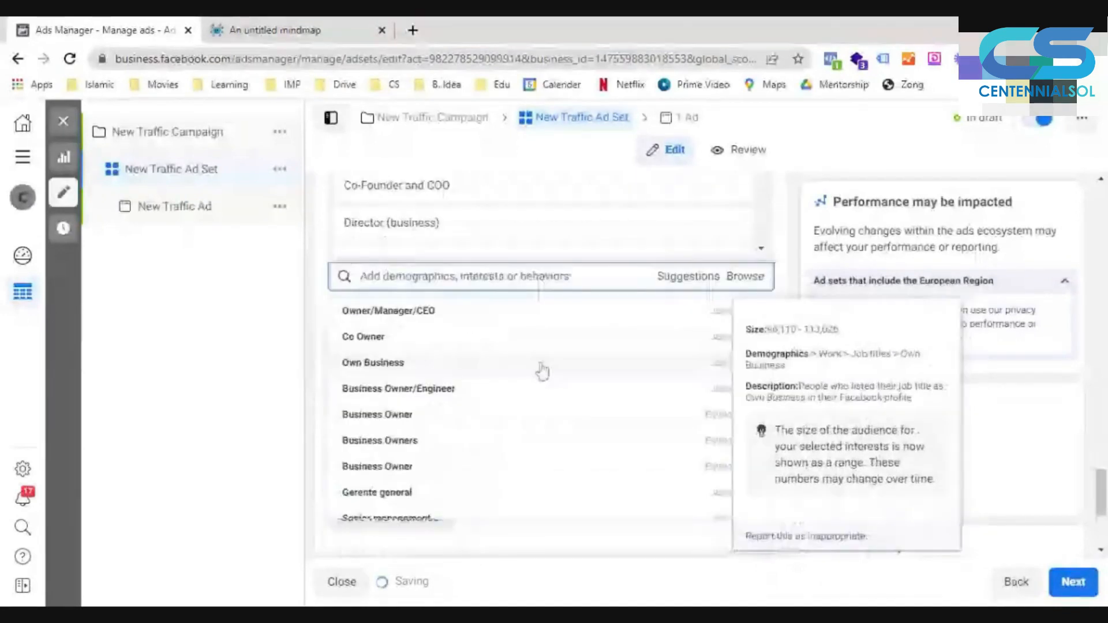
left_click(453, 315)
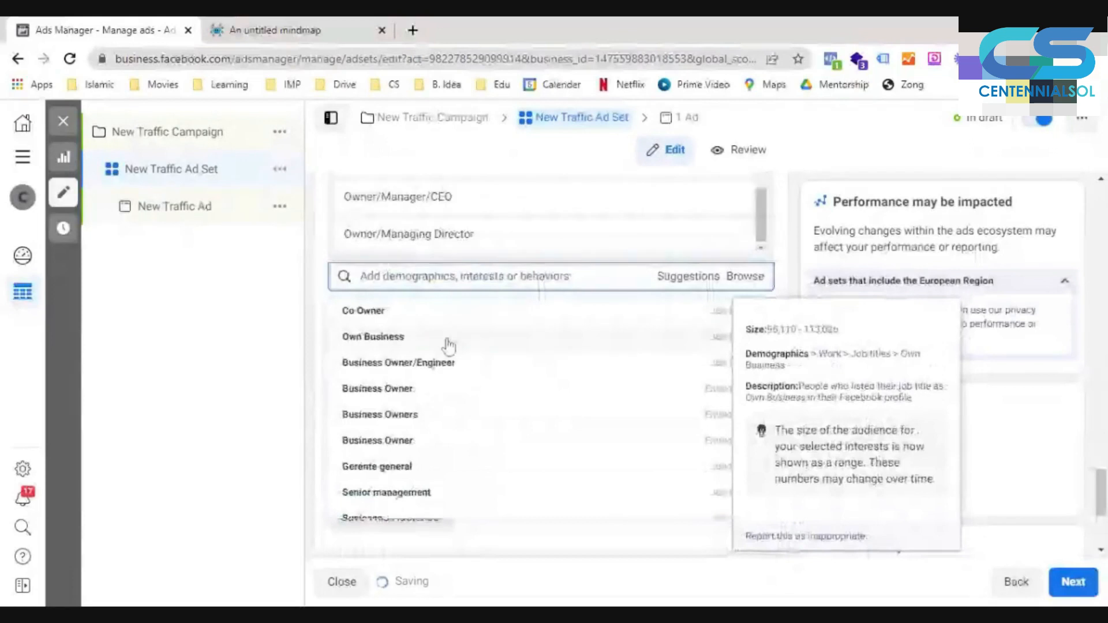
- Add the suggested job titles Co Owner and Own Business to the include group
left_click(448, 313)
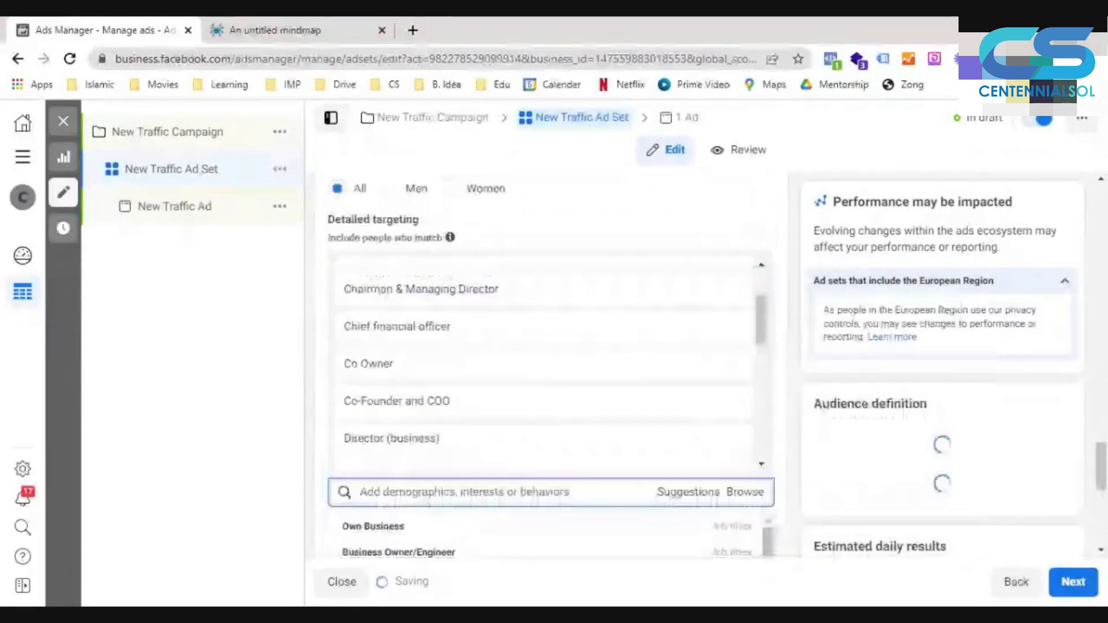
scroll(793, 428, "down", 3)
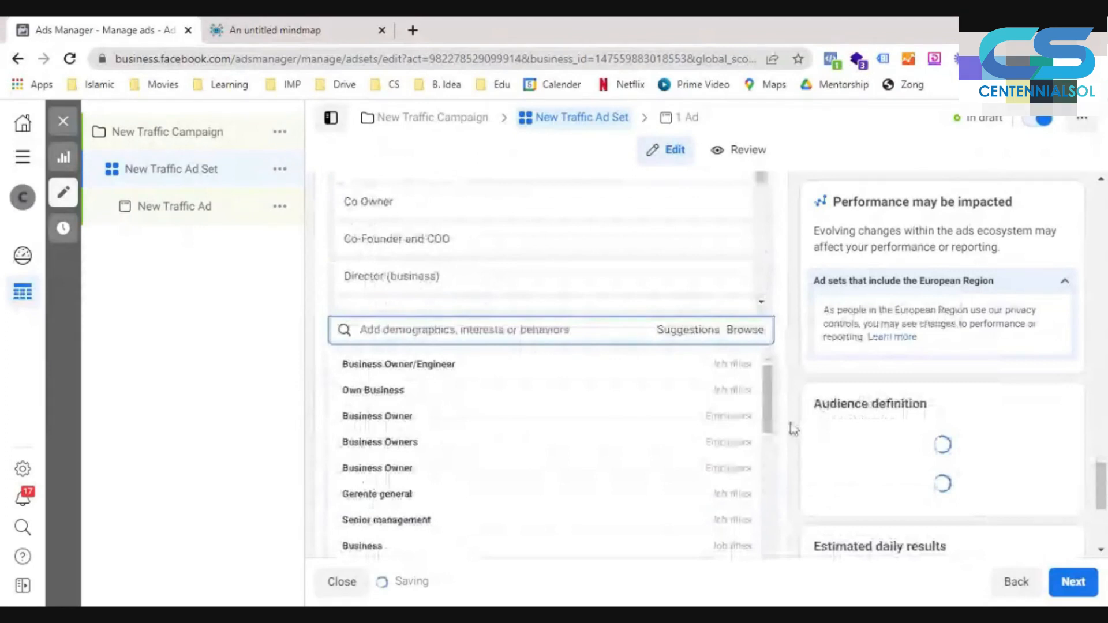
scroll(794, 429, "up", 3)
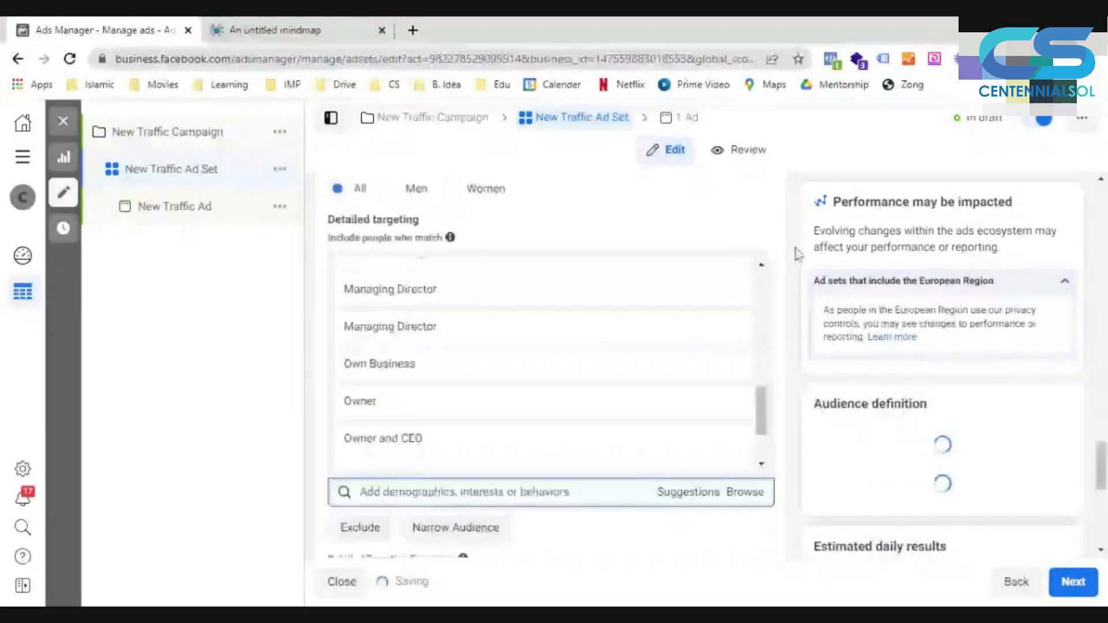
- Narrow the audience so that people must also match the interest Social media marketing
scroll(483, 319, "down", 4)
left_click(482, 316)
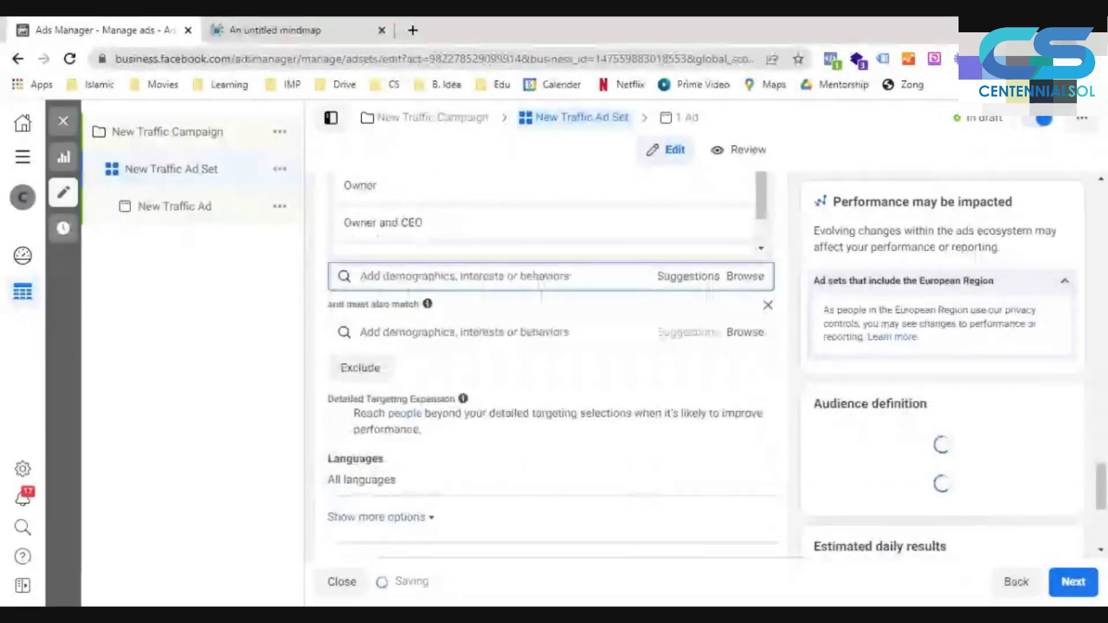
type("social media")
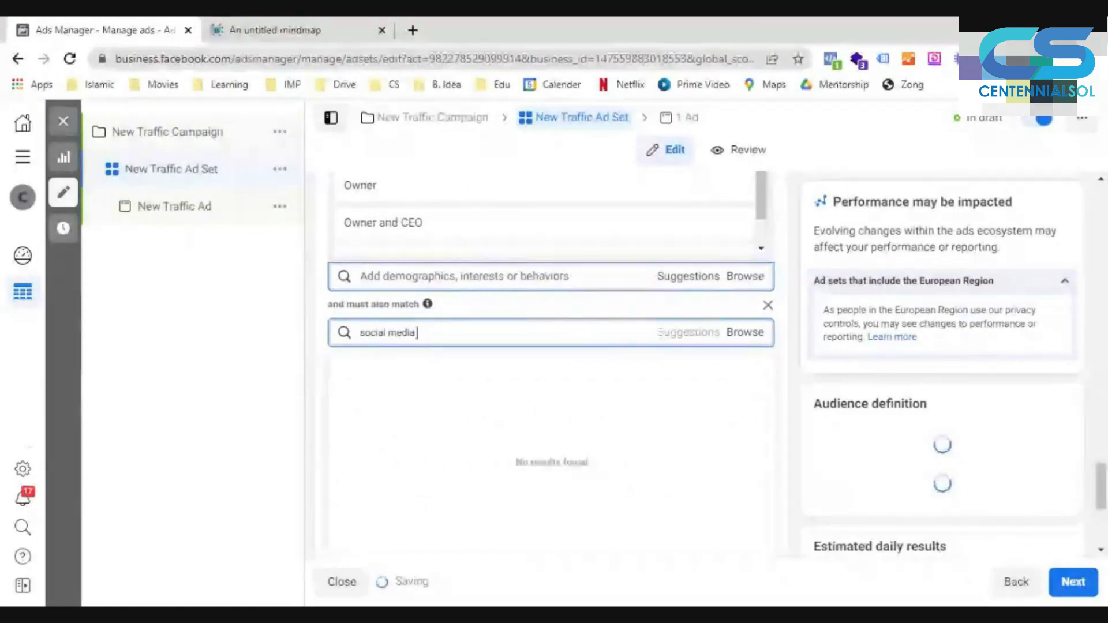
type("marketing")
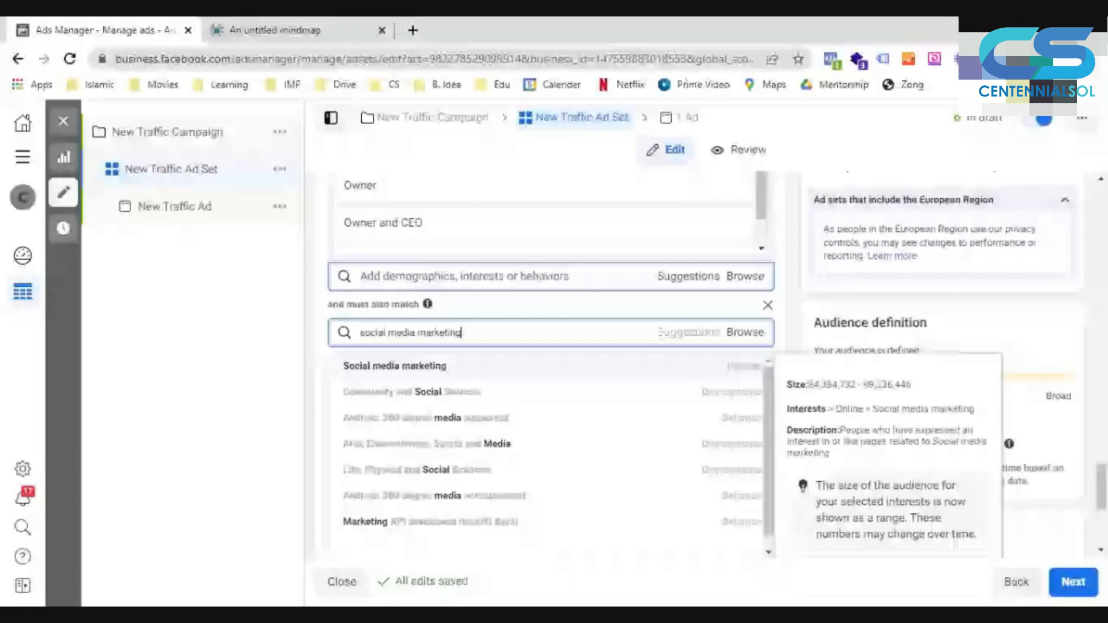
left_click(442, 366)
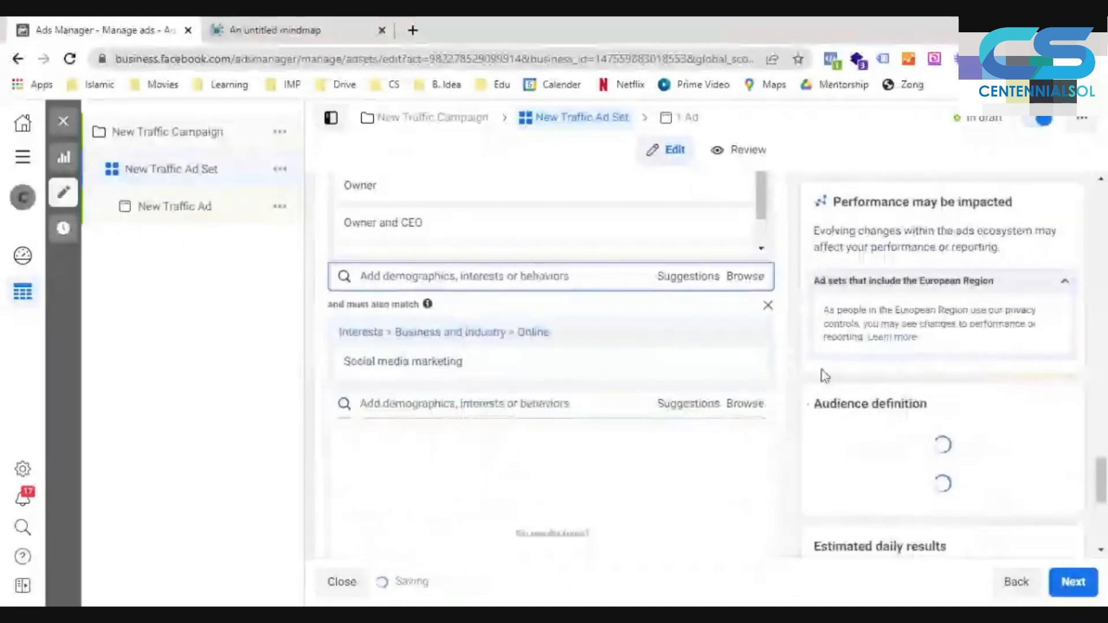
- Add the suggested interests Digital marketing, Online advertising, Advertising, Advertising agency, and Social media to the must-also-match group
scroll(685, 254, "down", 3)
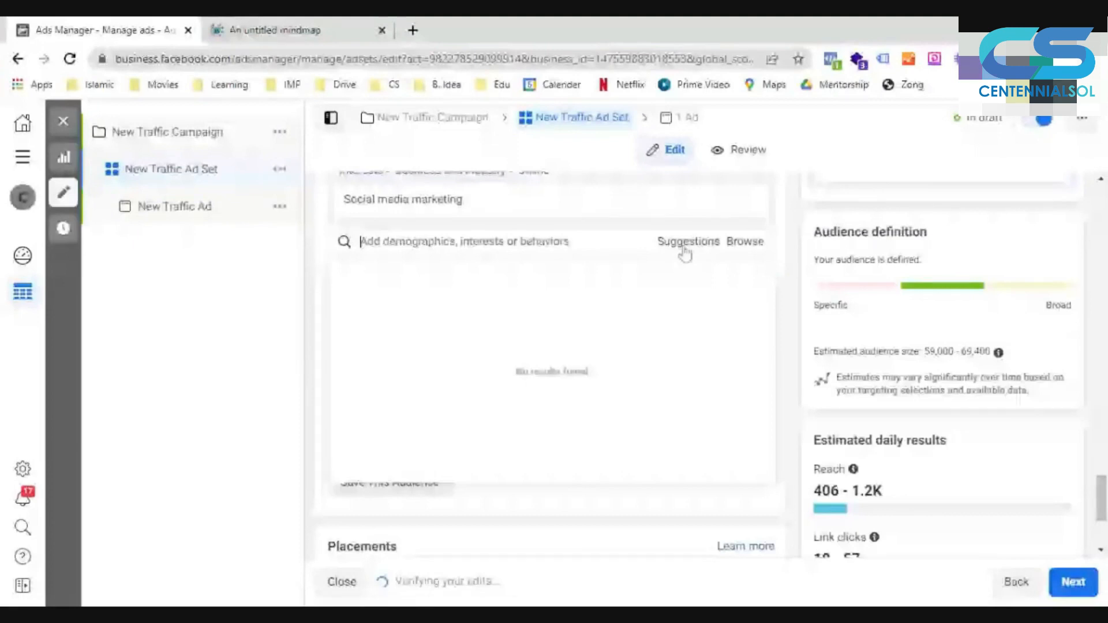
left_click(687, 243)
left_click(370, 312)
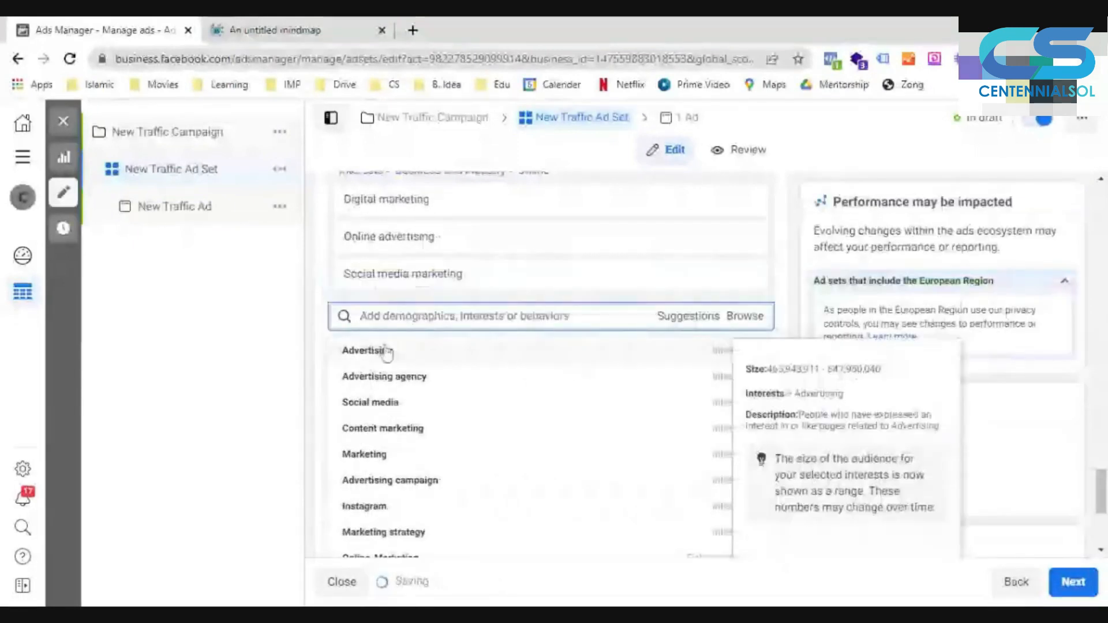
left_click(385, 350)
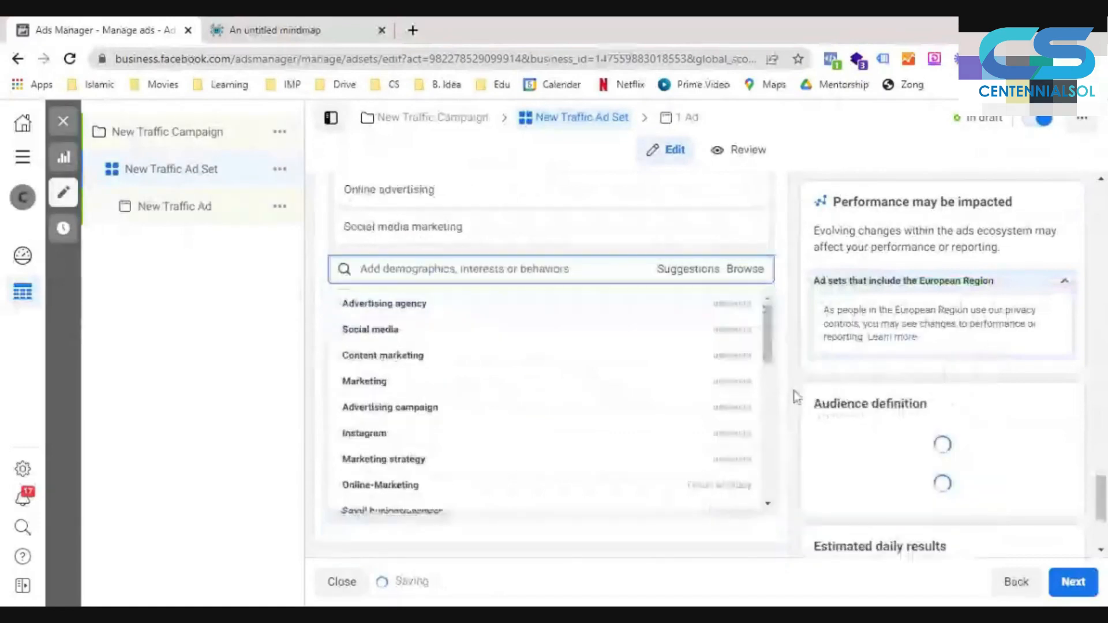
left_click(376, 326)
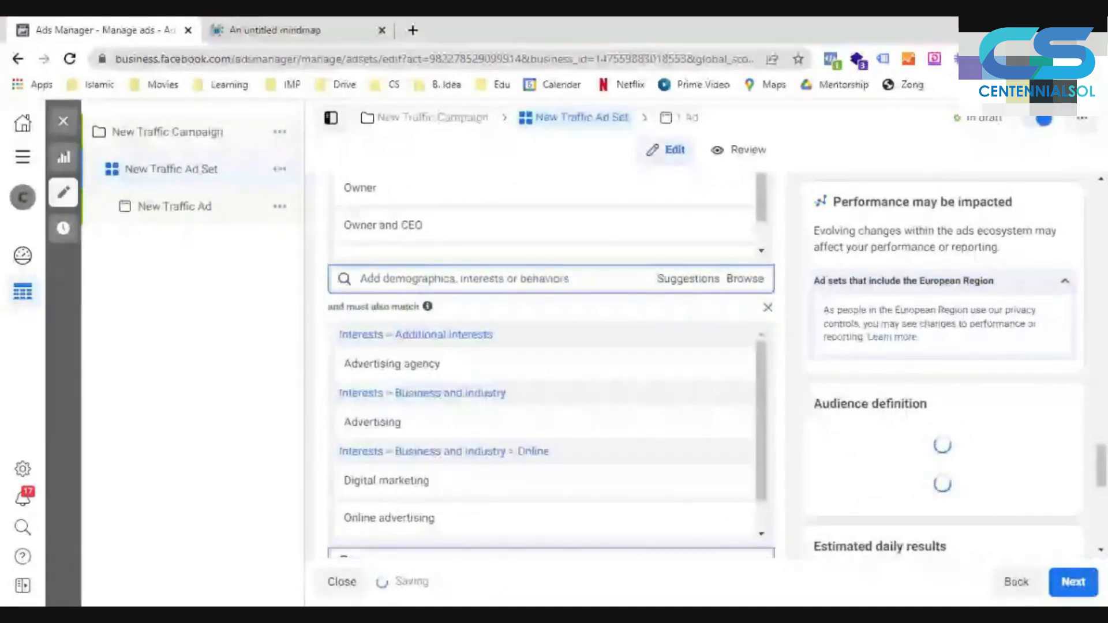
- Add the suggested interests Content marketing and Advertising campaign to the must-also-match group and close the suggestions
scroll(608, 337, "down", 5)
left_click(688, 291)
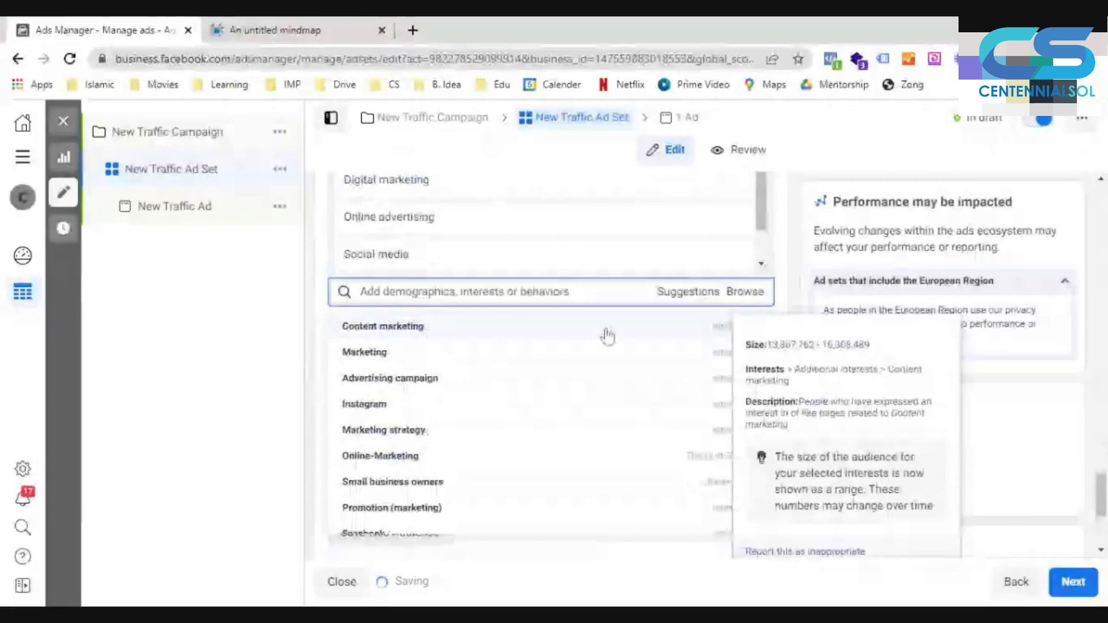
left_click(607, 332)
scroll(527, 388, "down", 2)
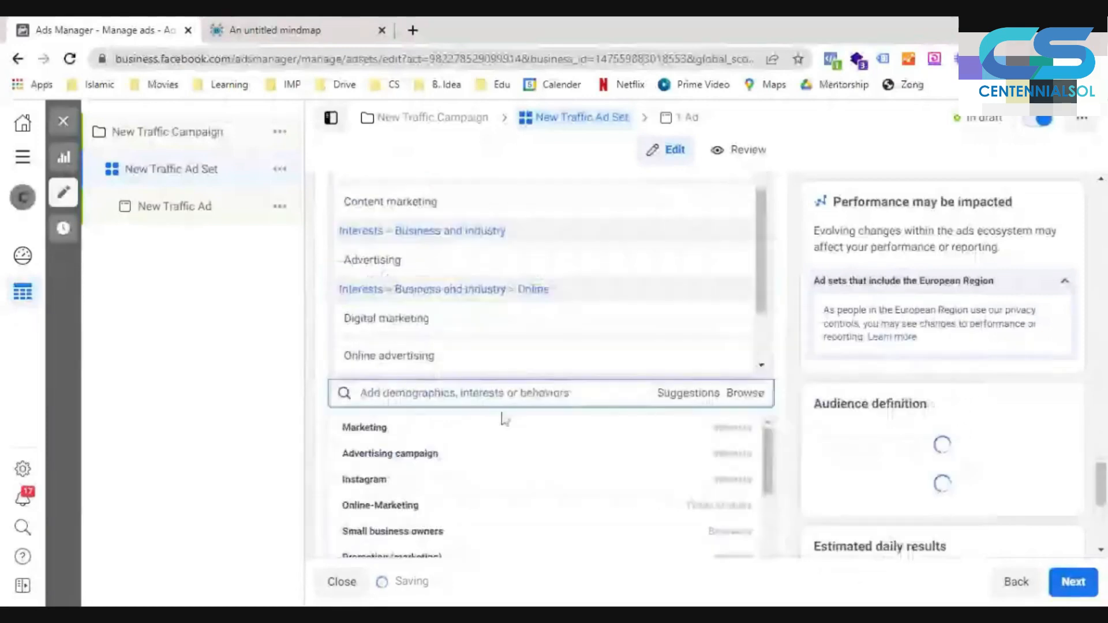
left_click(448, 454)
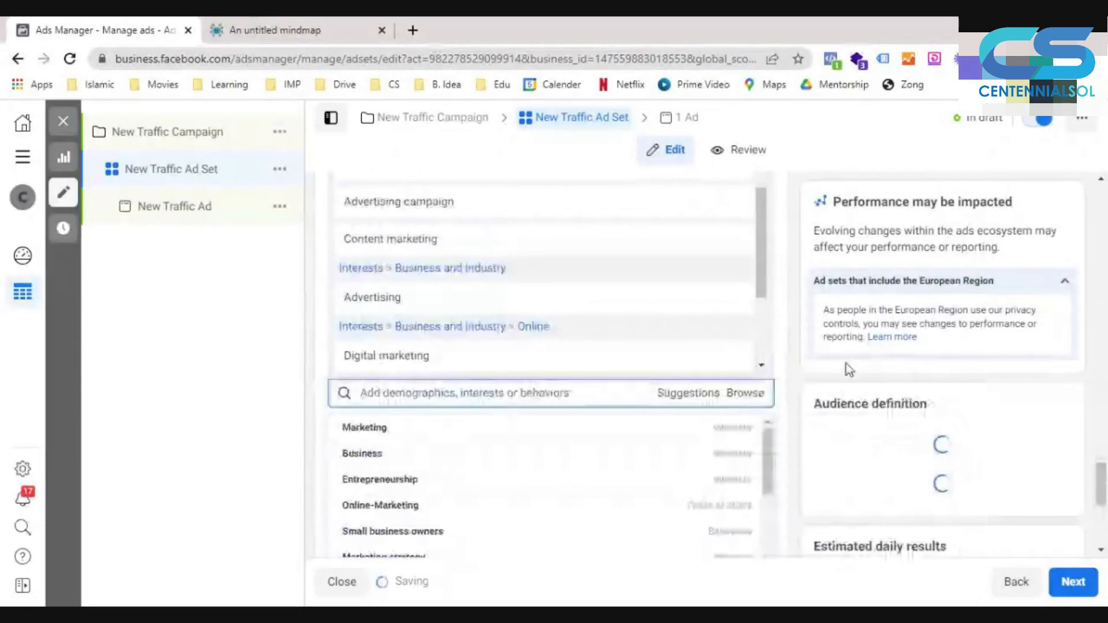
left_click(791, 361)
scroll(757, 307, "up", 1)
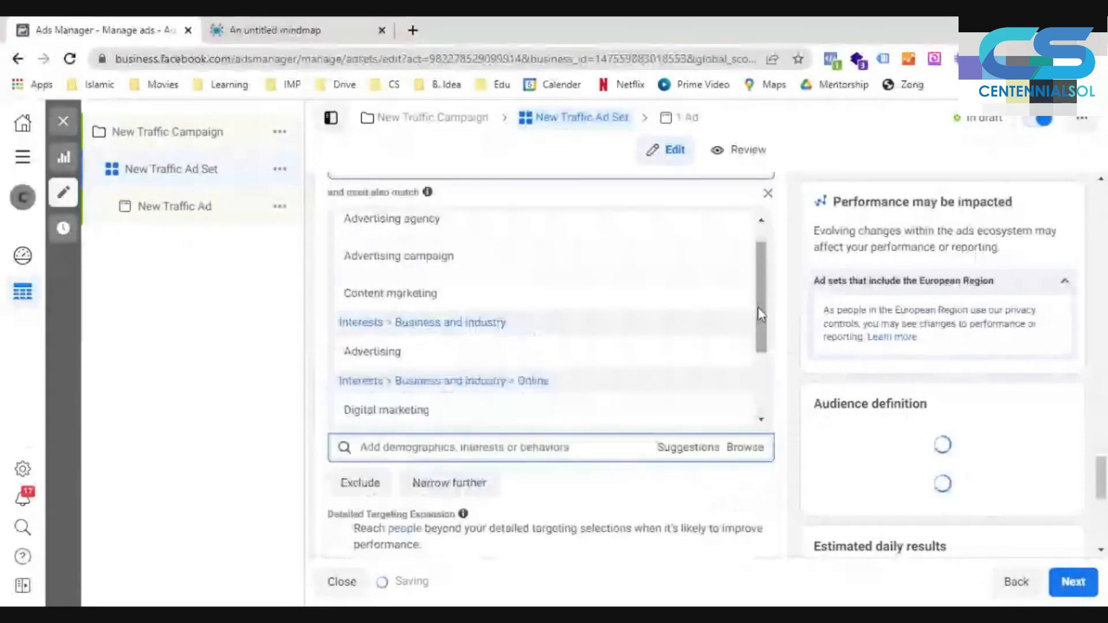
scroll(768, 312, "up", 4)
scroll(784, 321, "up", 5)
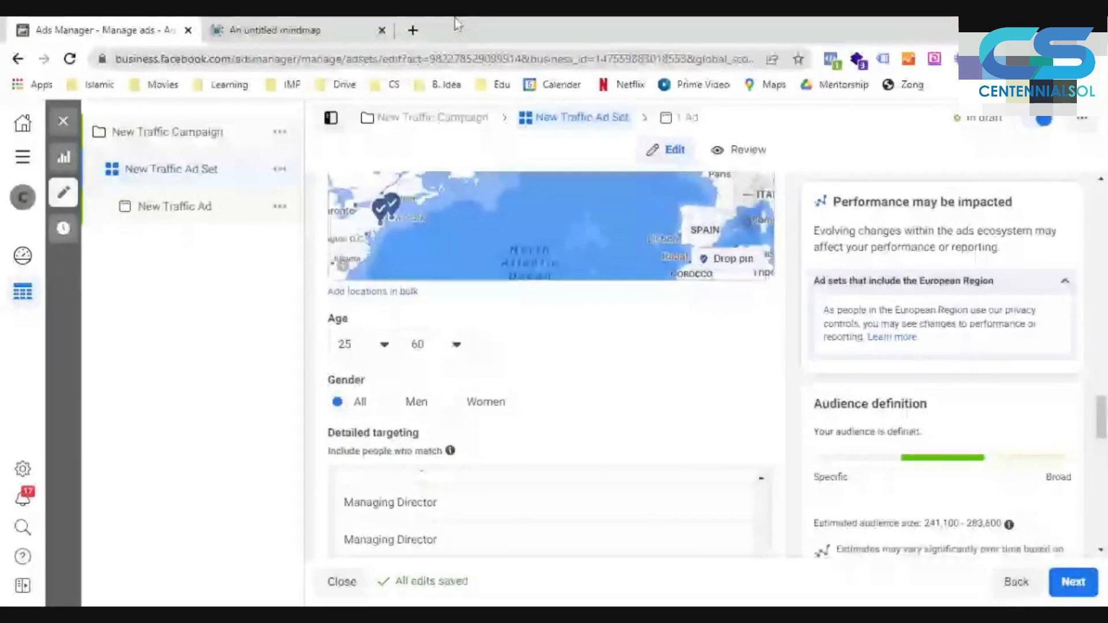
- Open Tru Conversion Hero Audience1.pdf in the browser, examine its location, age, gender and detailed targeting, and close the empty tab
left_click(413, 31)
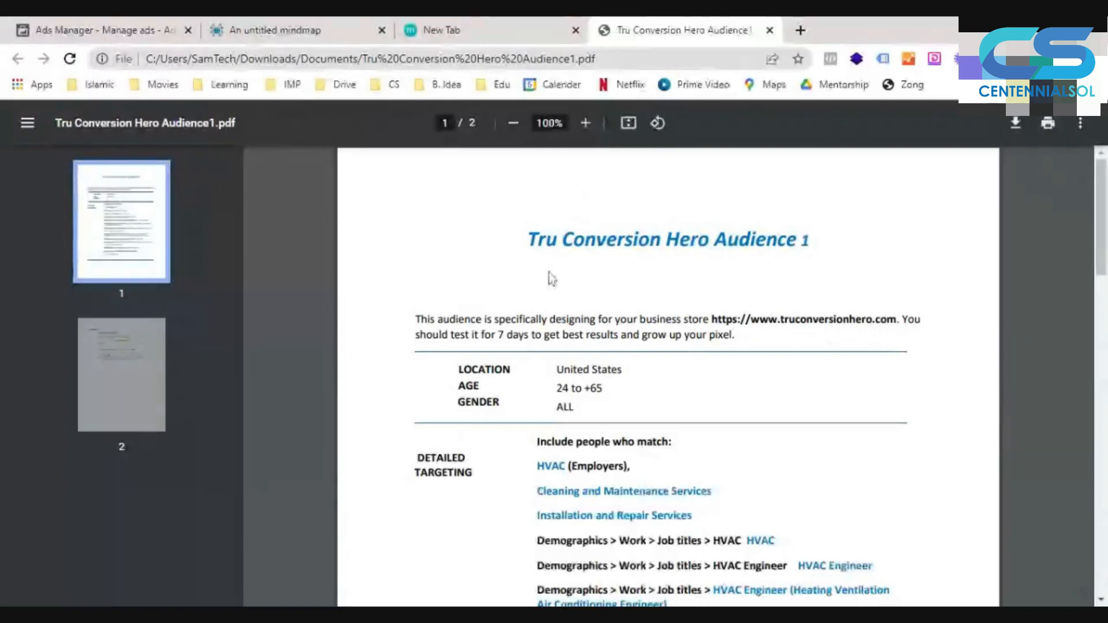
left_click_drag(529, 240, 699, 239)
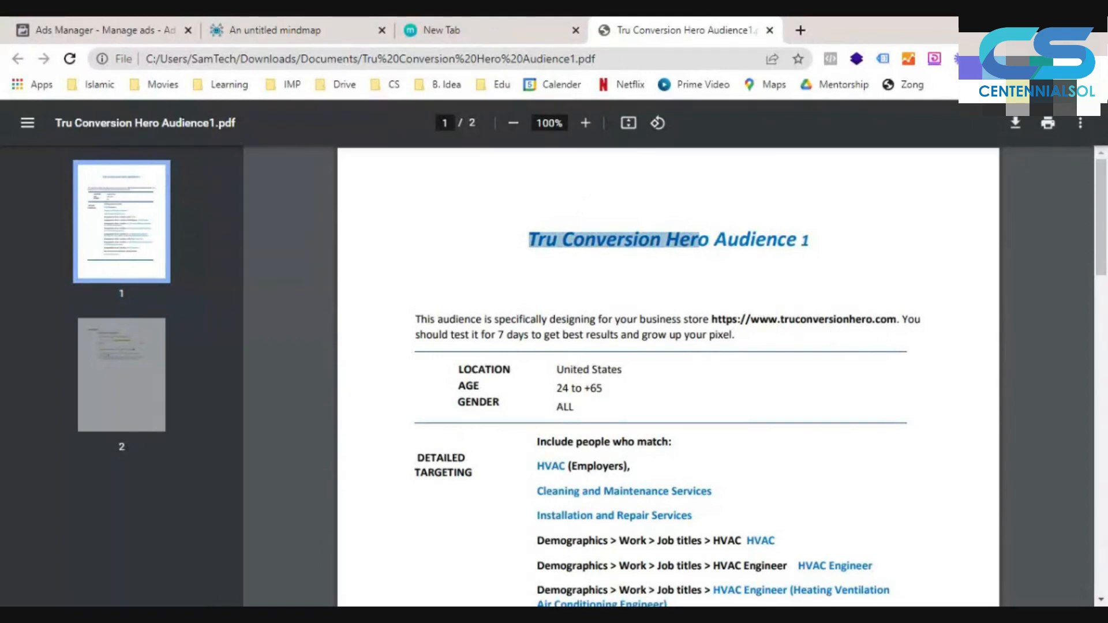
scroll(837, 342, "down", 1)
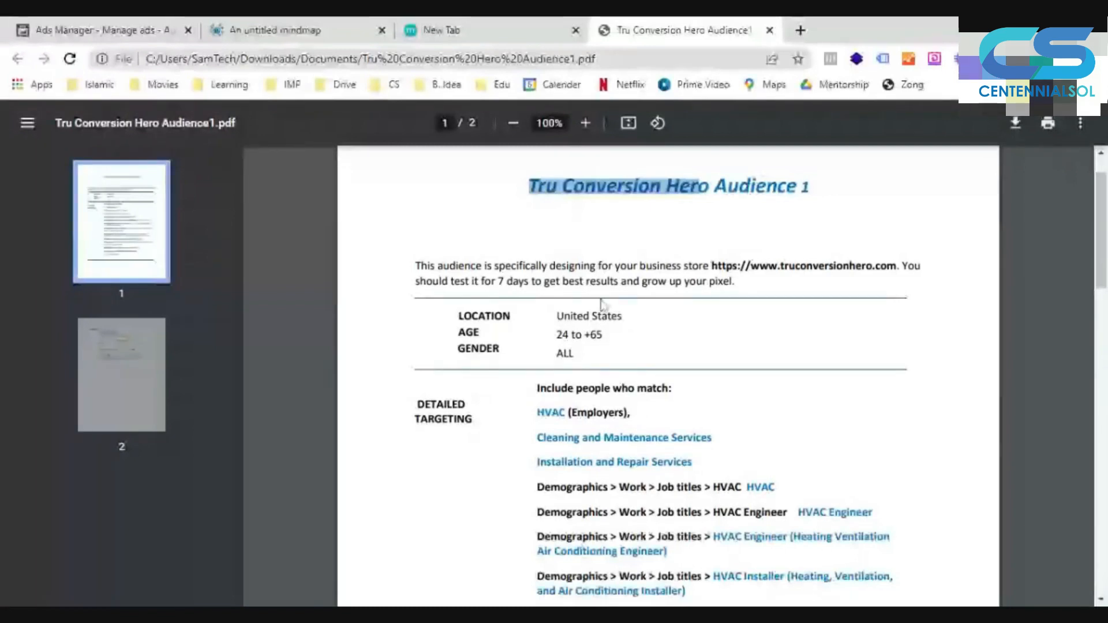
scroll(602, 304, "down", 2)
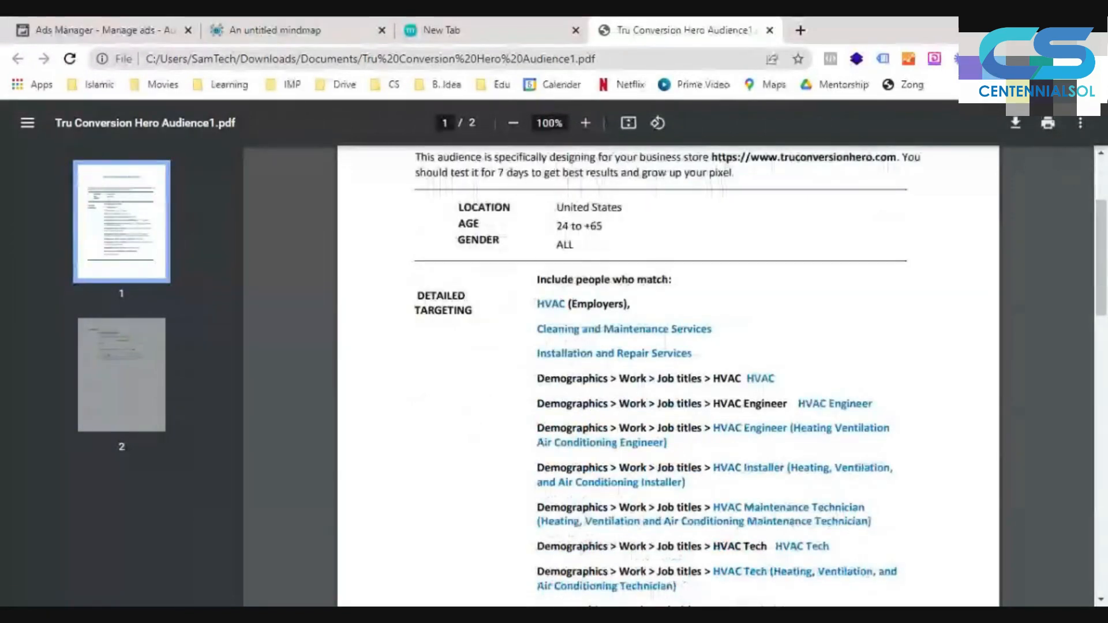
scroll(609, 264, "down", 1)
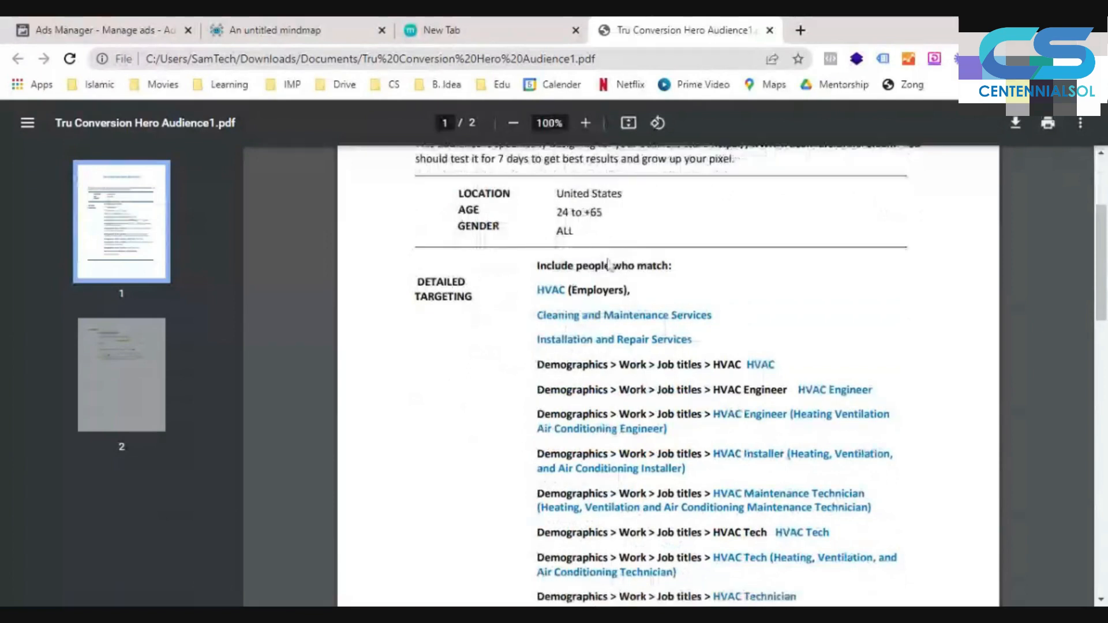
scroll(609, 264, "down", 1)
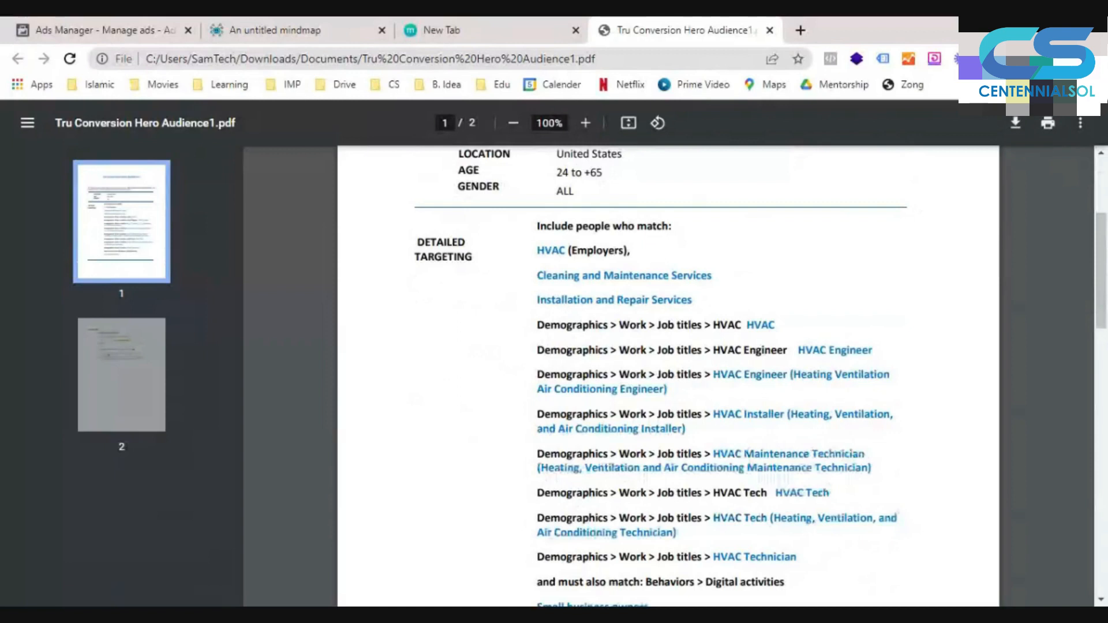
left_click(576, 30)
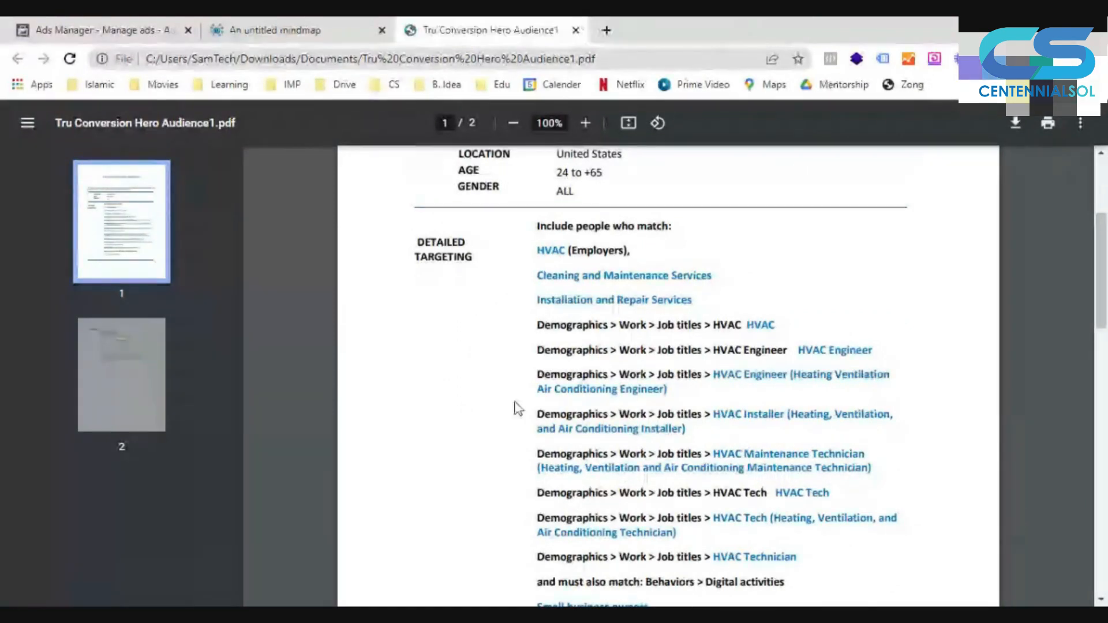
- Read the rest of the sample audience PDF, covering the must-also-match behaviors and the audience size on page 2
scroll(518, 408, "down", 1)
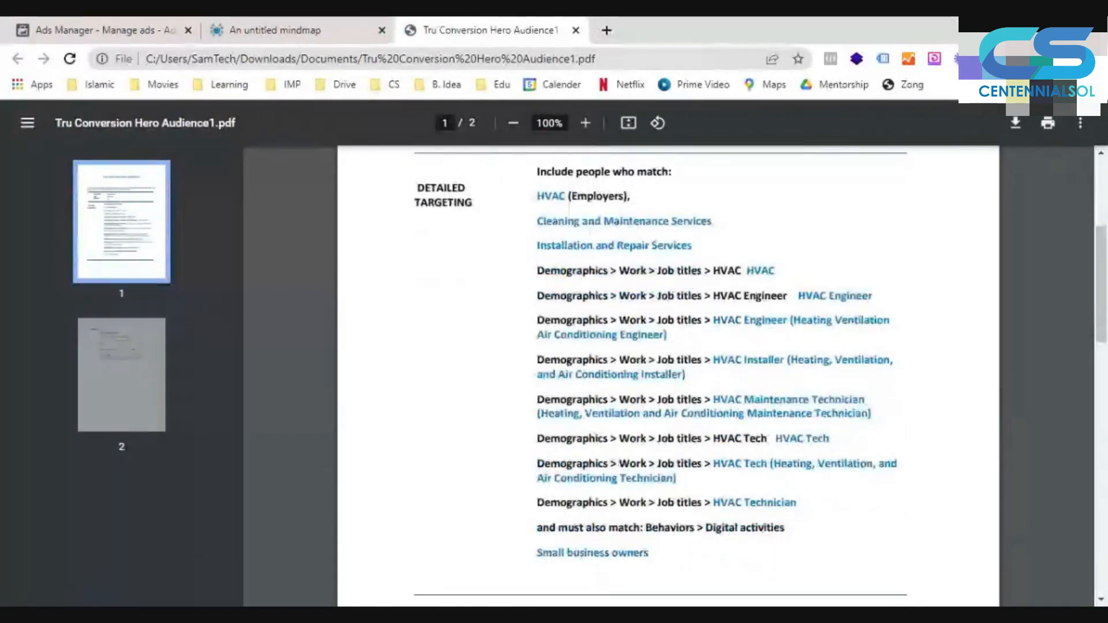
scroll(694, 348, "down", 3)
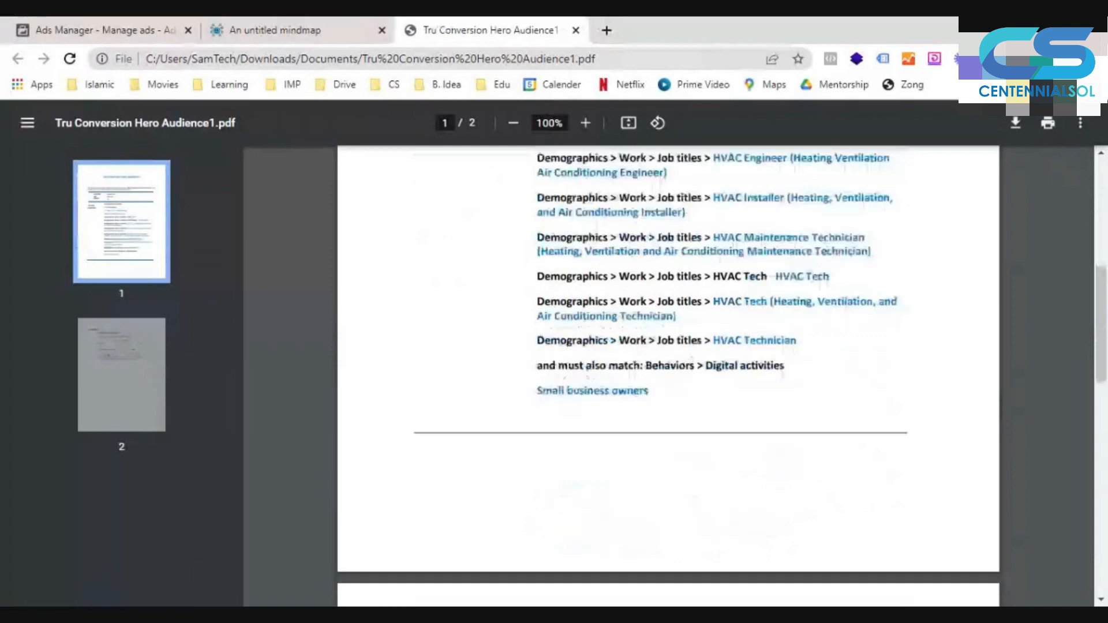
scroll(670, 354, "down", 1)
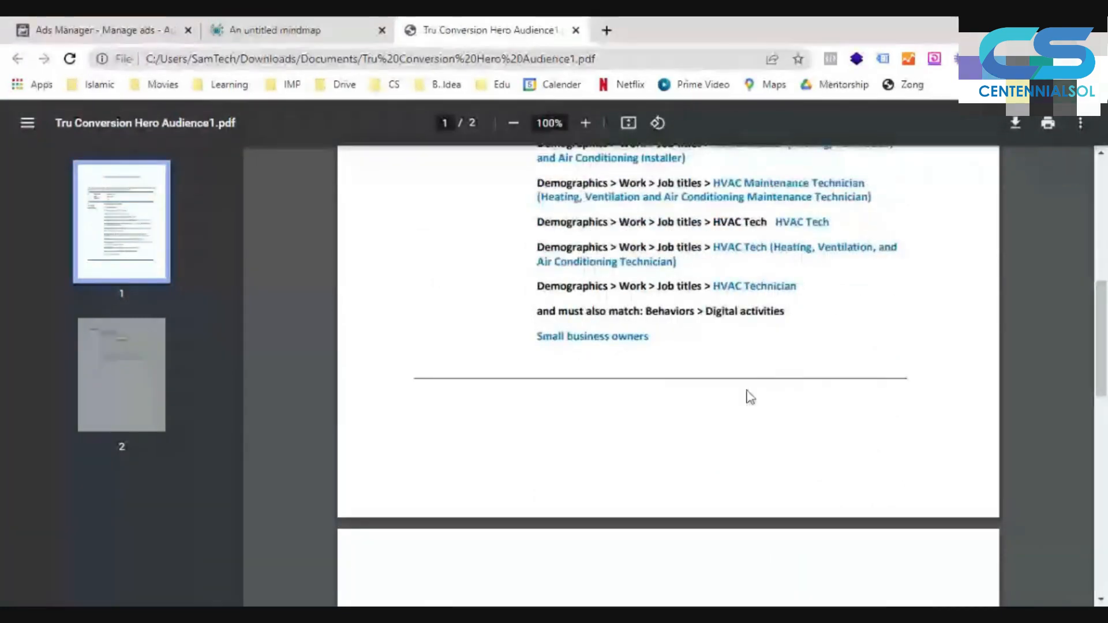
scroll(750, 397, "down", 8)
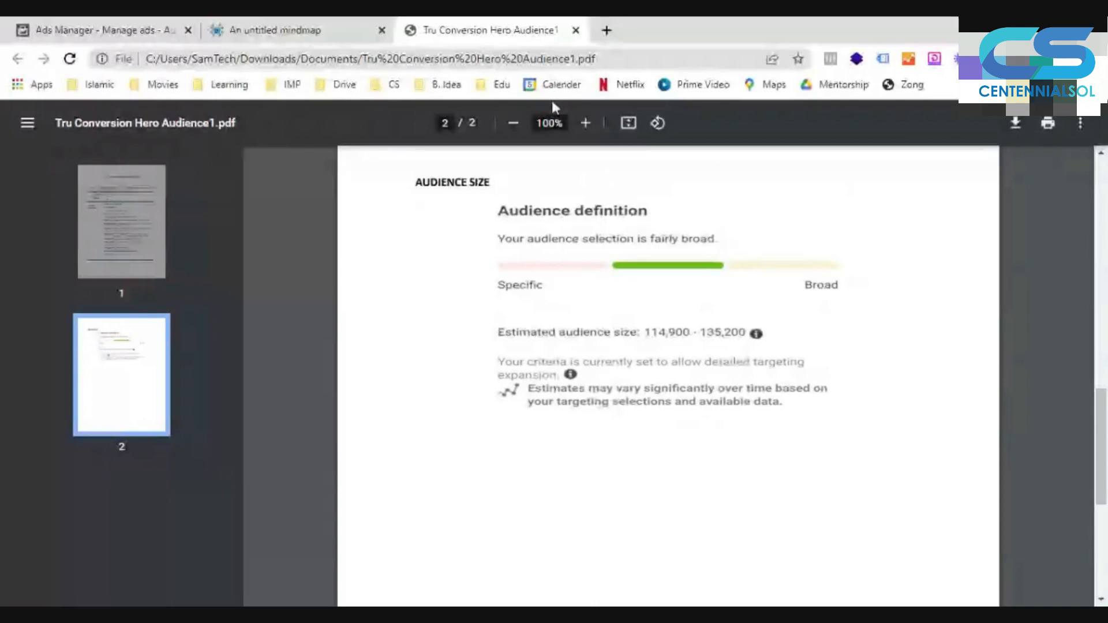
- Close the PDF and return to the Audiences mind map in MindMup, applying its pending local changes
key("ctrl+w")
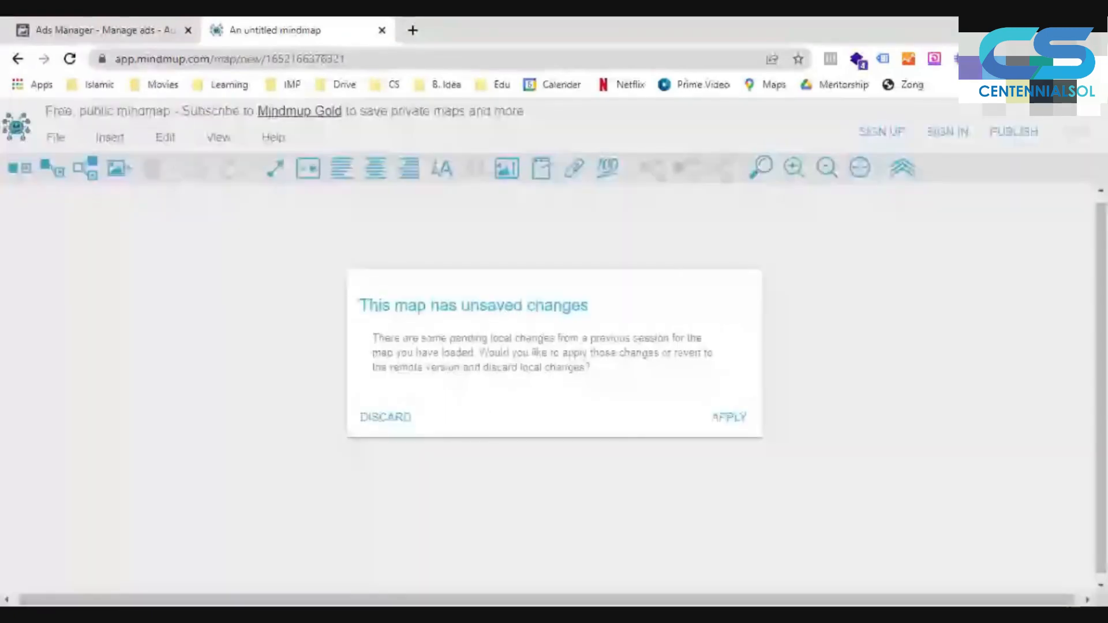
left_click(730, 431)
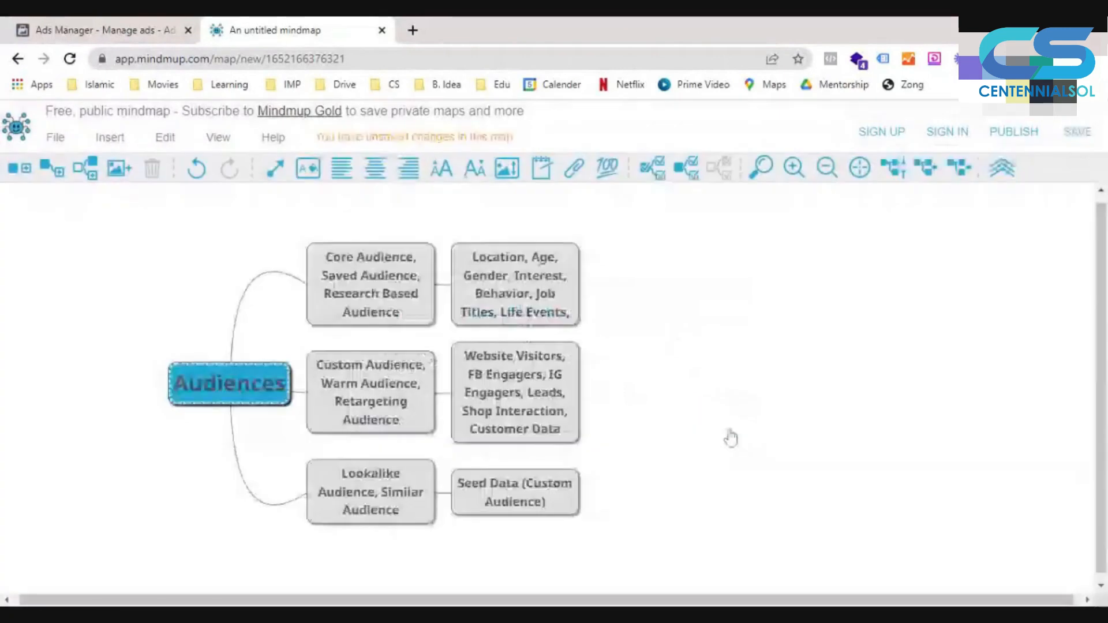